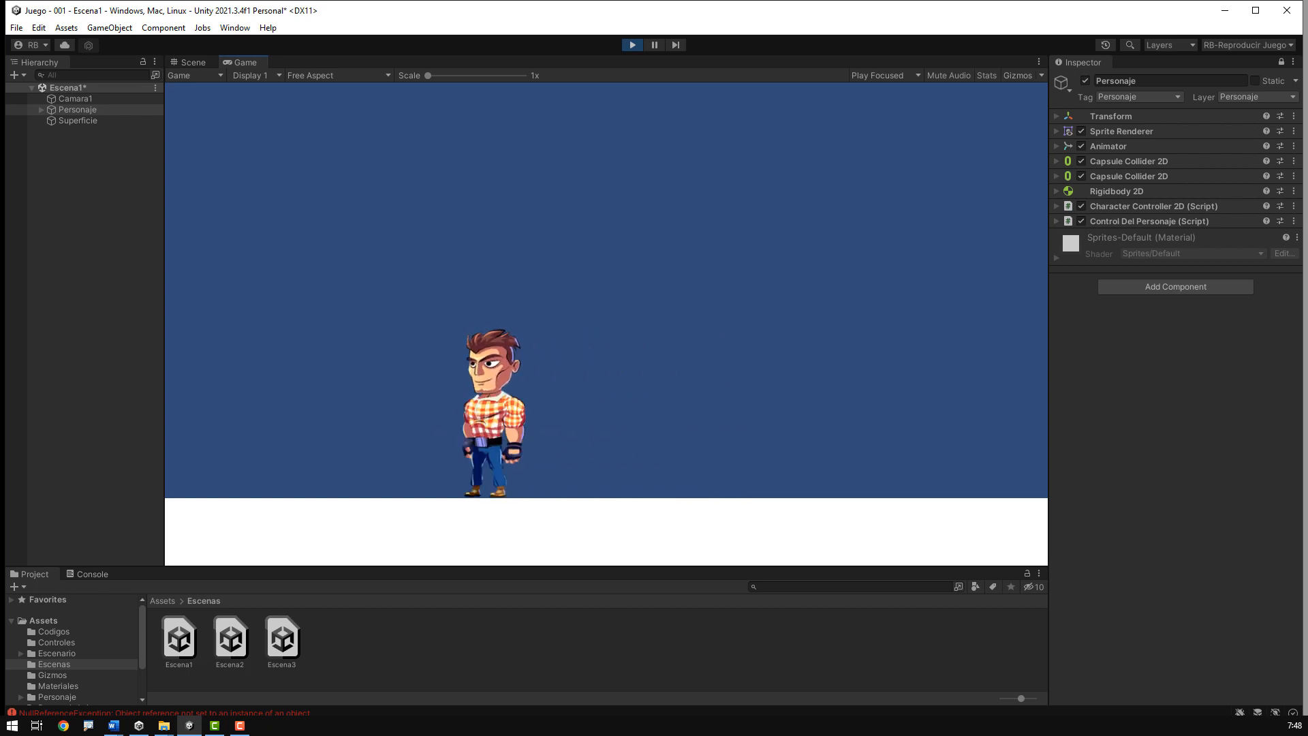
Step: Play-test the character in the running game by walking in both directions, crouching and jumping
key("Right")
key("Left")
key("Right")
key("Down")
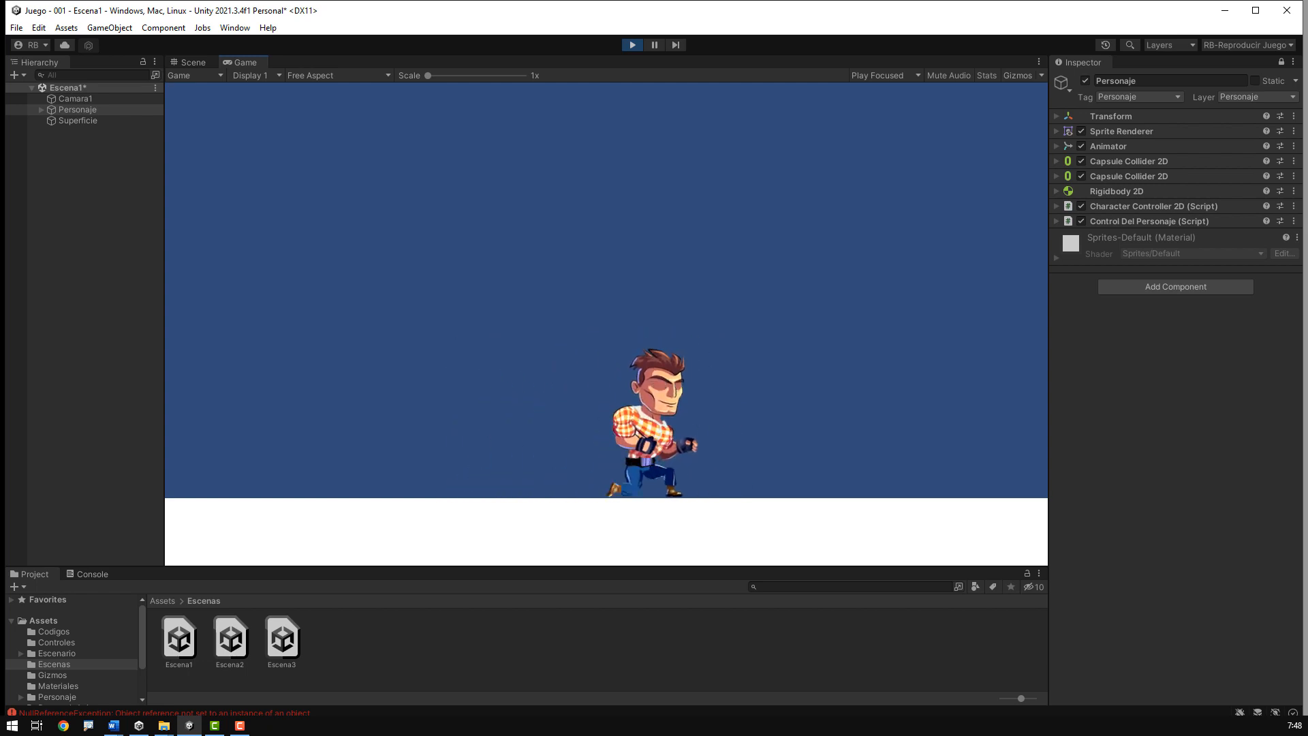
key("Left")
key("Right")
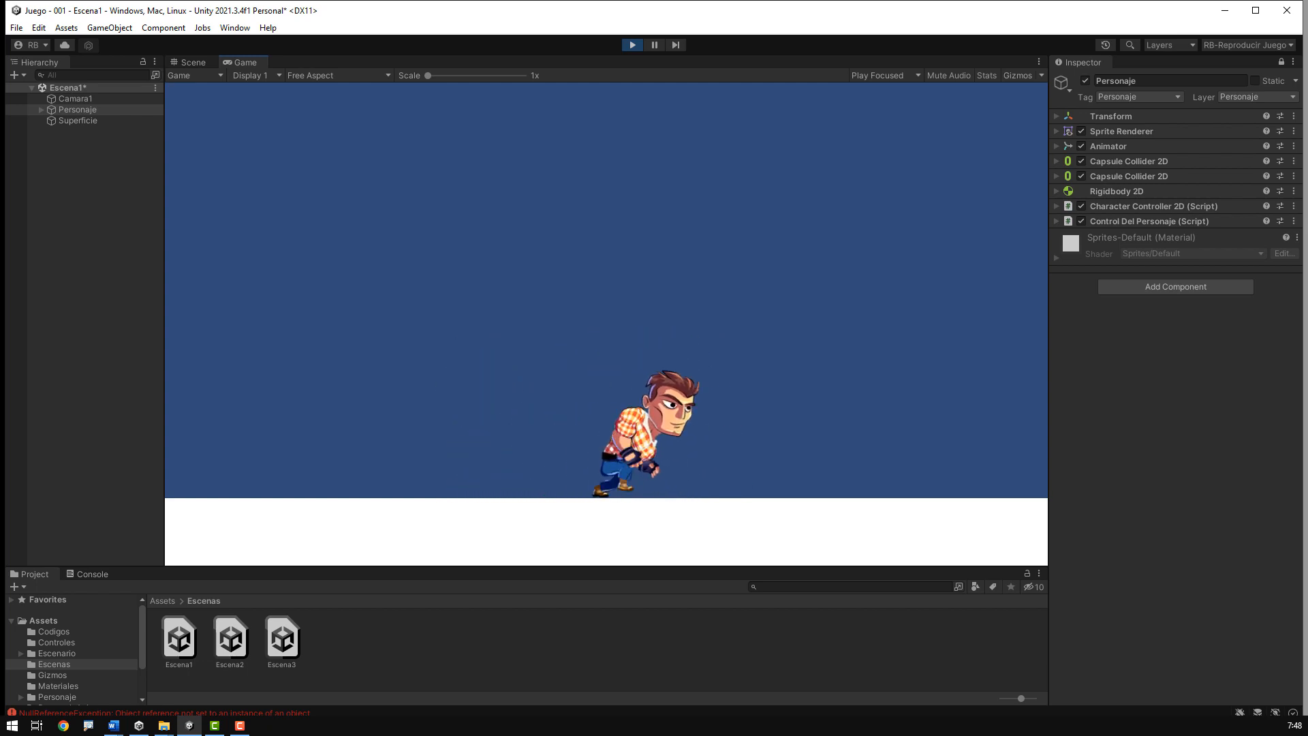
key("Left")
key("space")
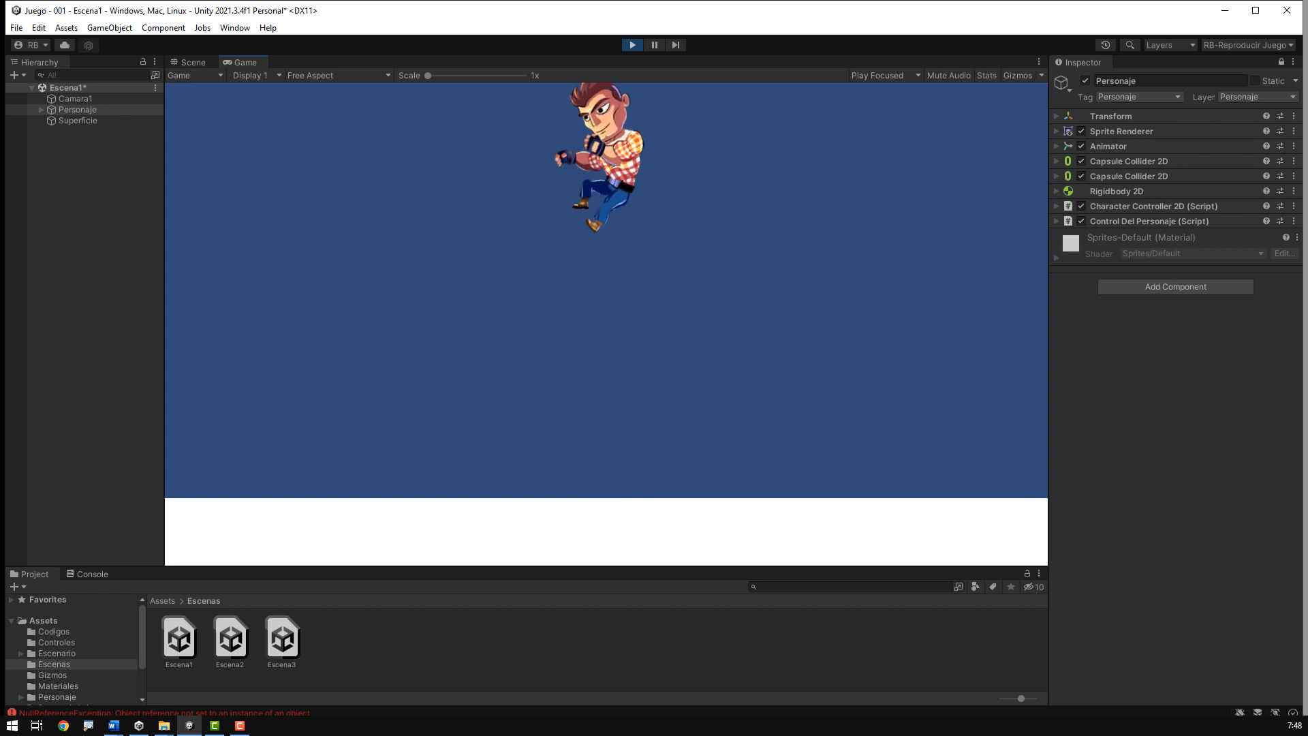
key("space")
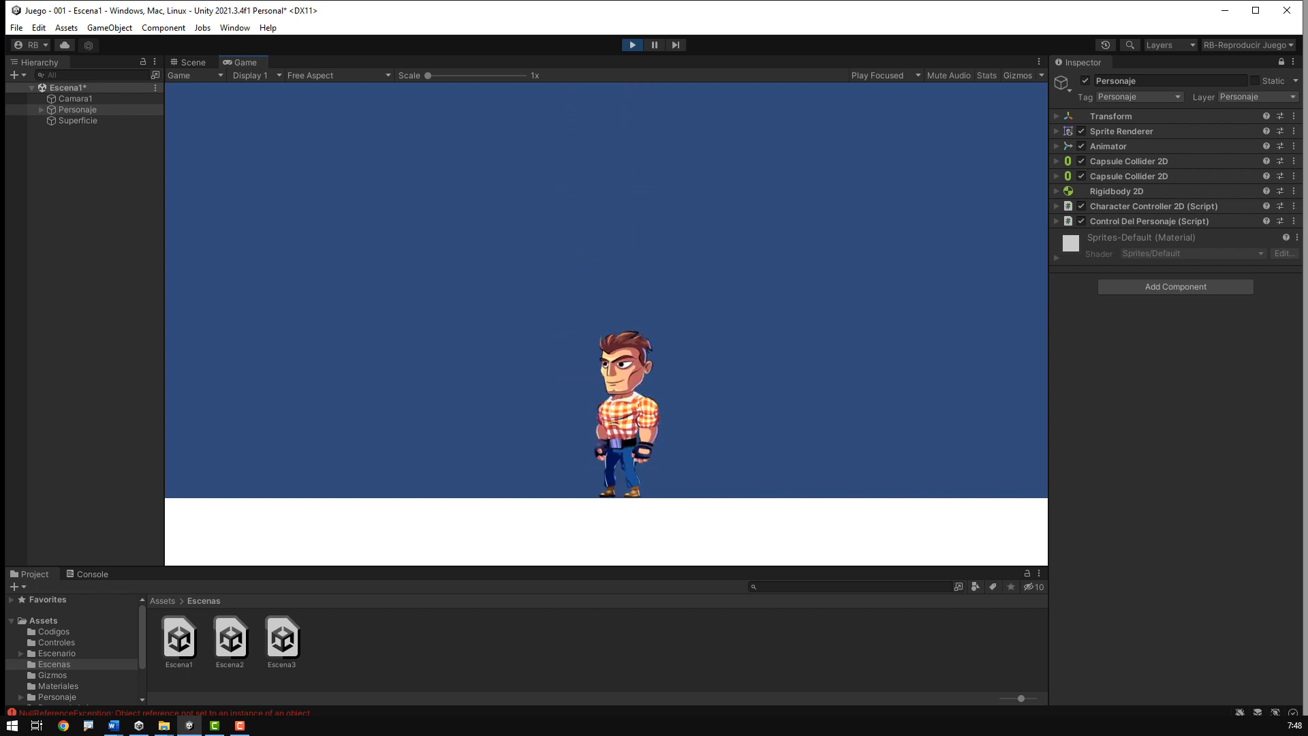
Step: Walk the character forward to the right and run the Herir Personaje function of its Control Del Personaje script
key("Right")
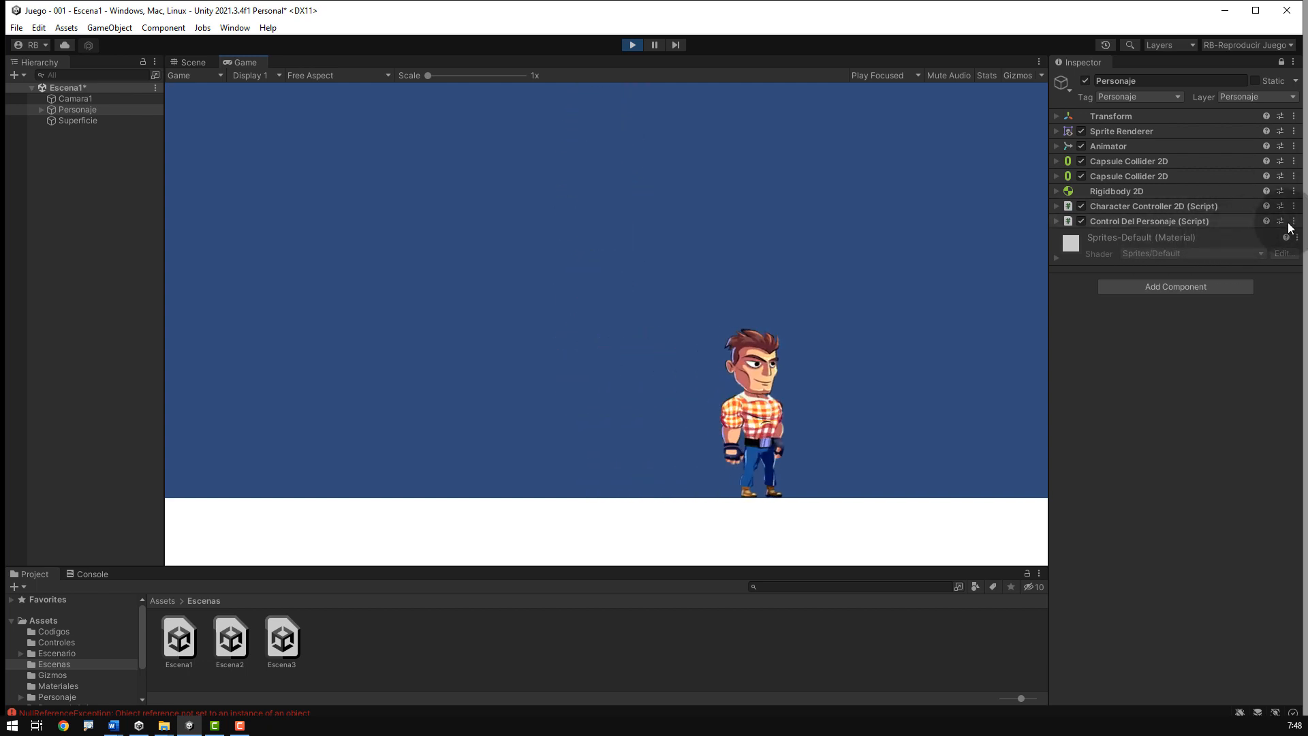
left_click(1294, 221)
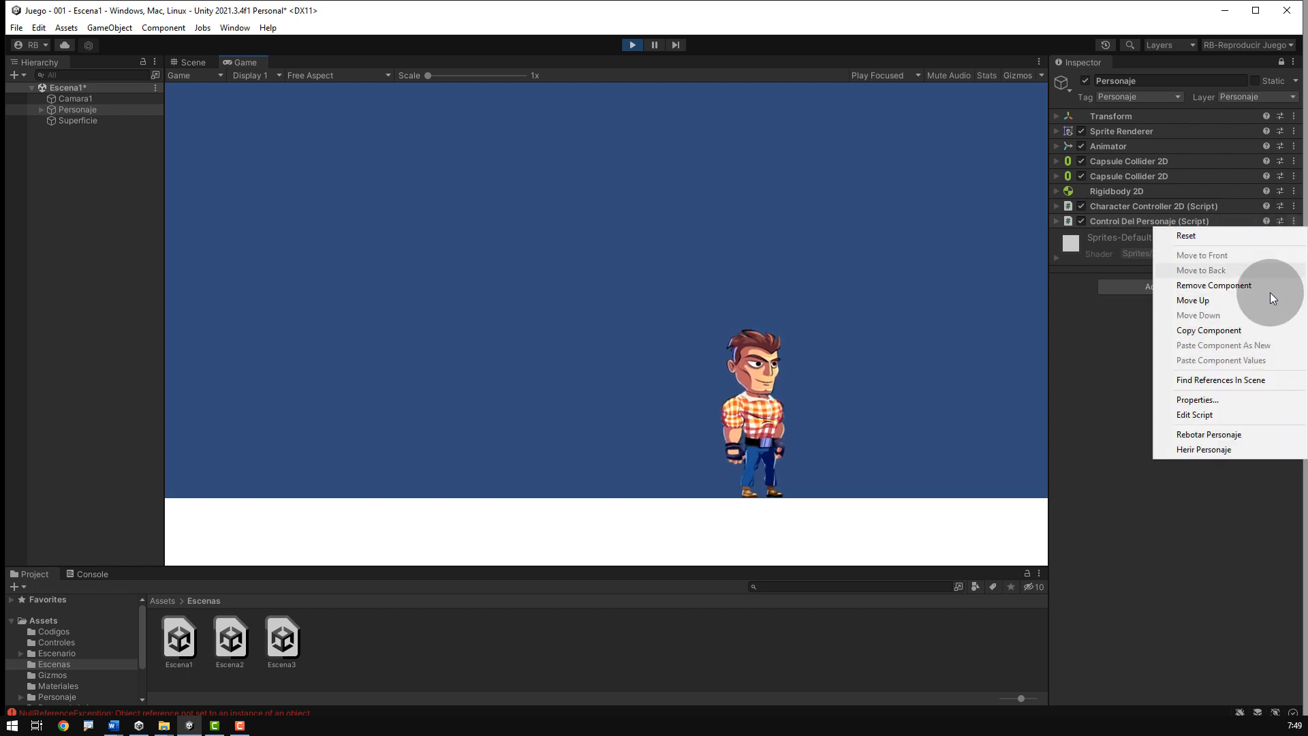
left_click(1206, 452)
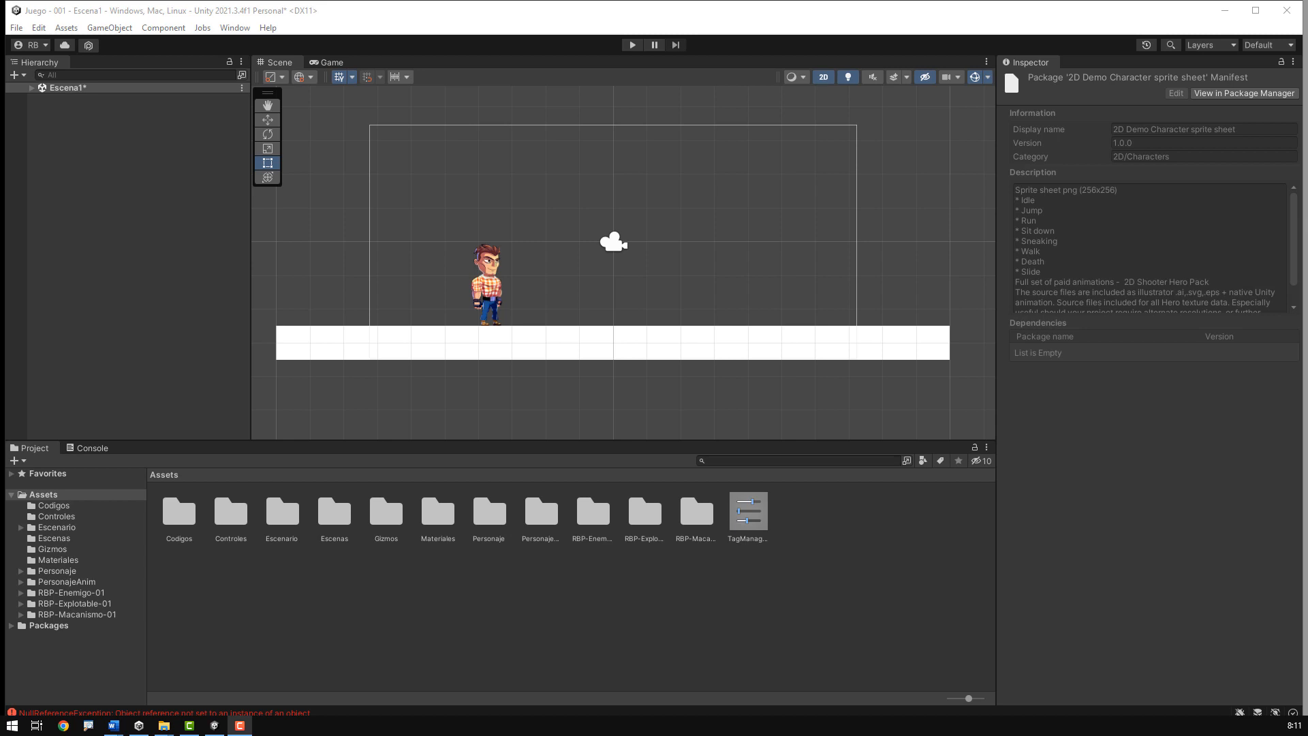
left_click(1264, 46)
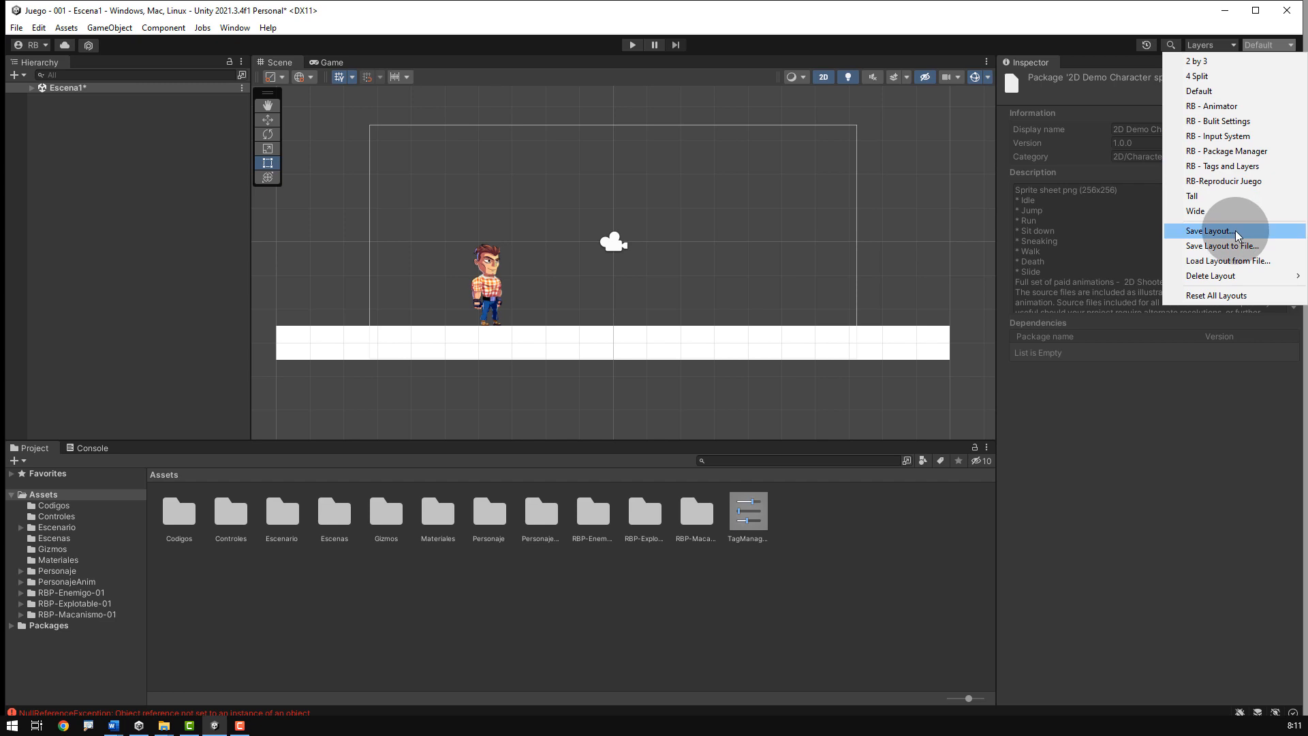
mouse_move(1239, 276)
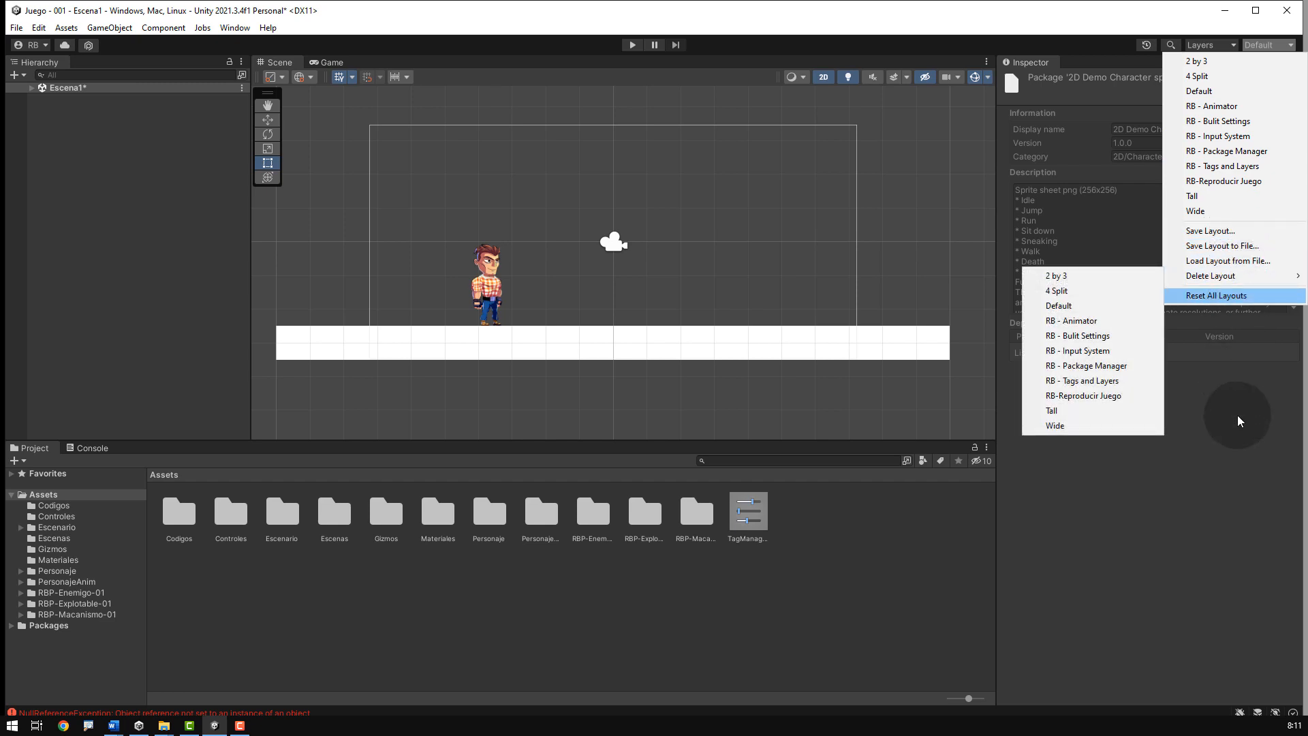
left_click(1238, 448)
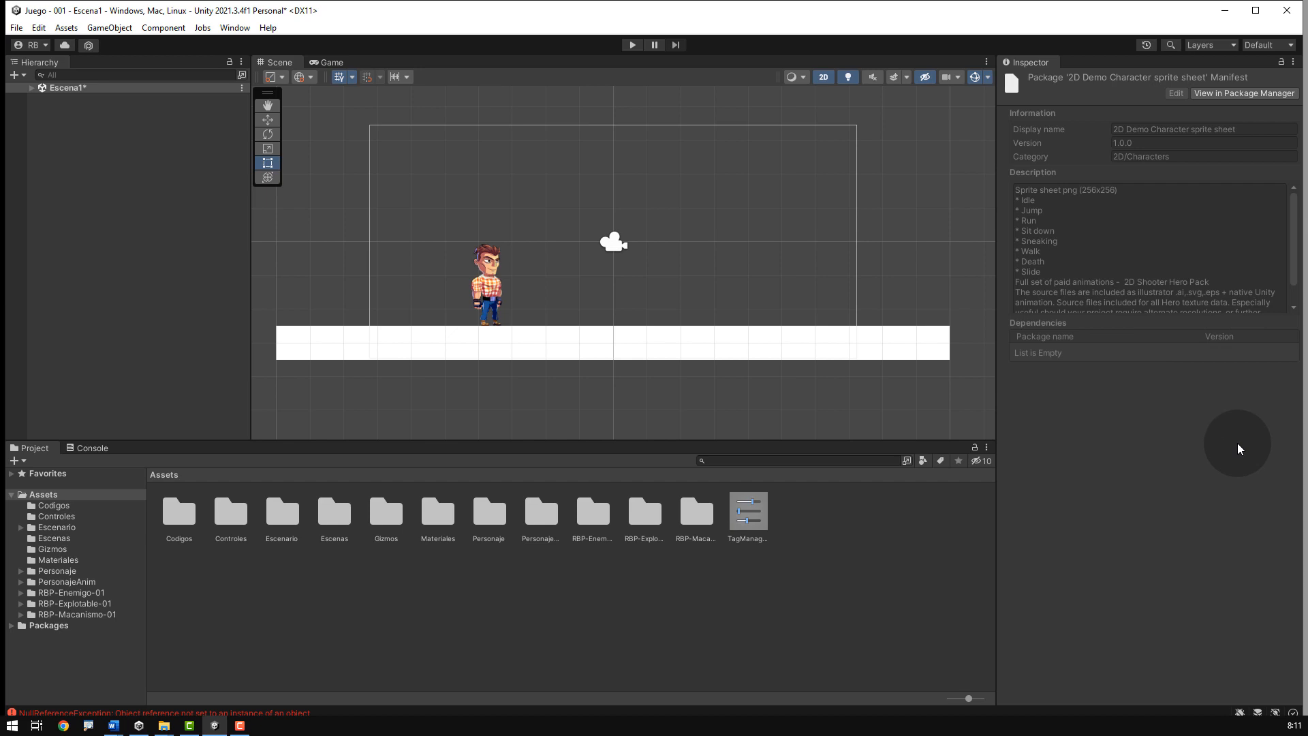
Step: View the saved RB - Animator, RB - Bulit Settings and RB - Input System layouts one after another
left_click(1256, 45)
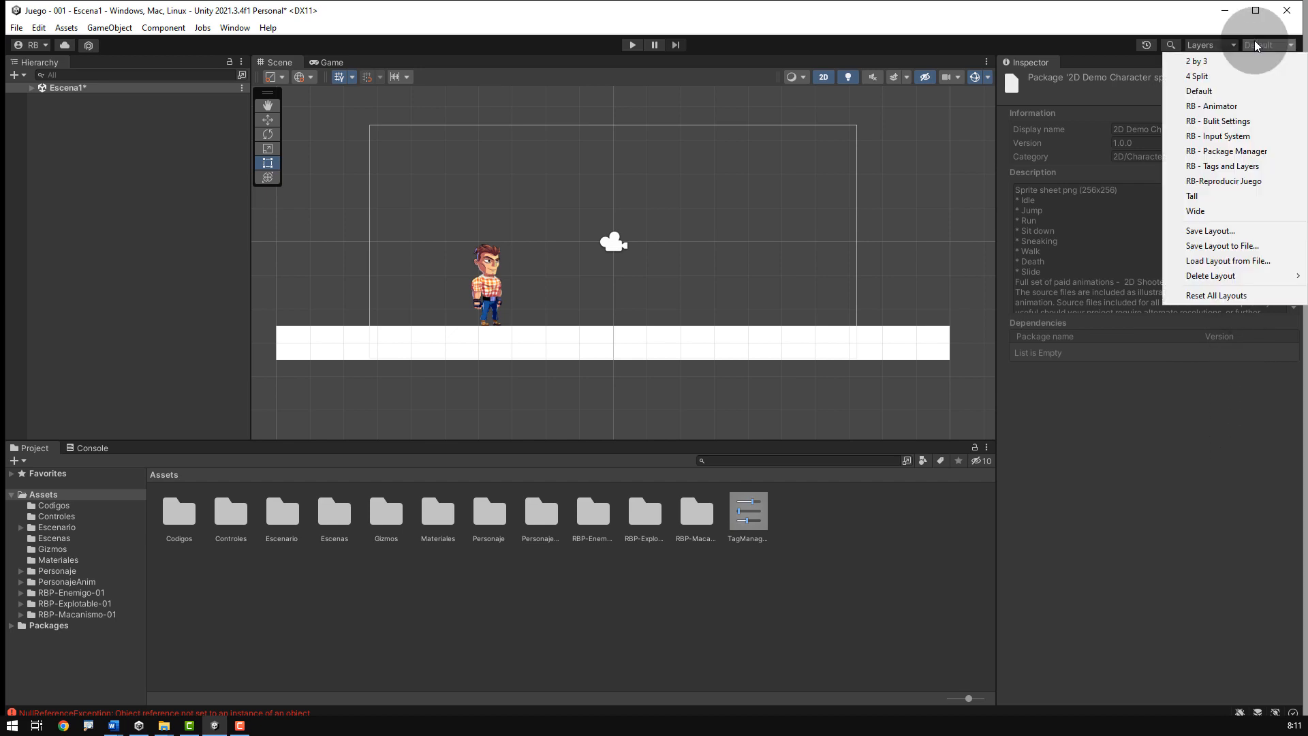
left_click(1228, 106)
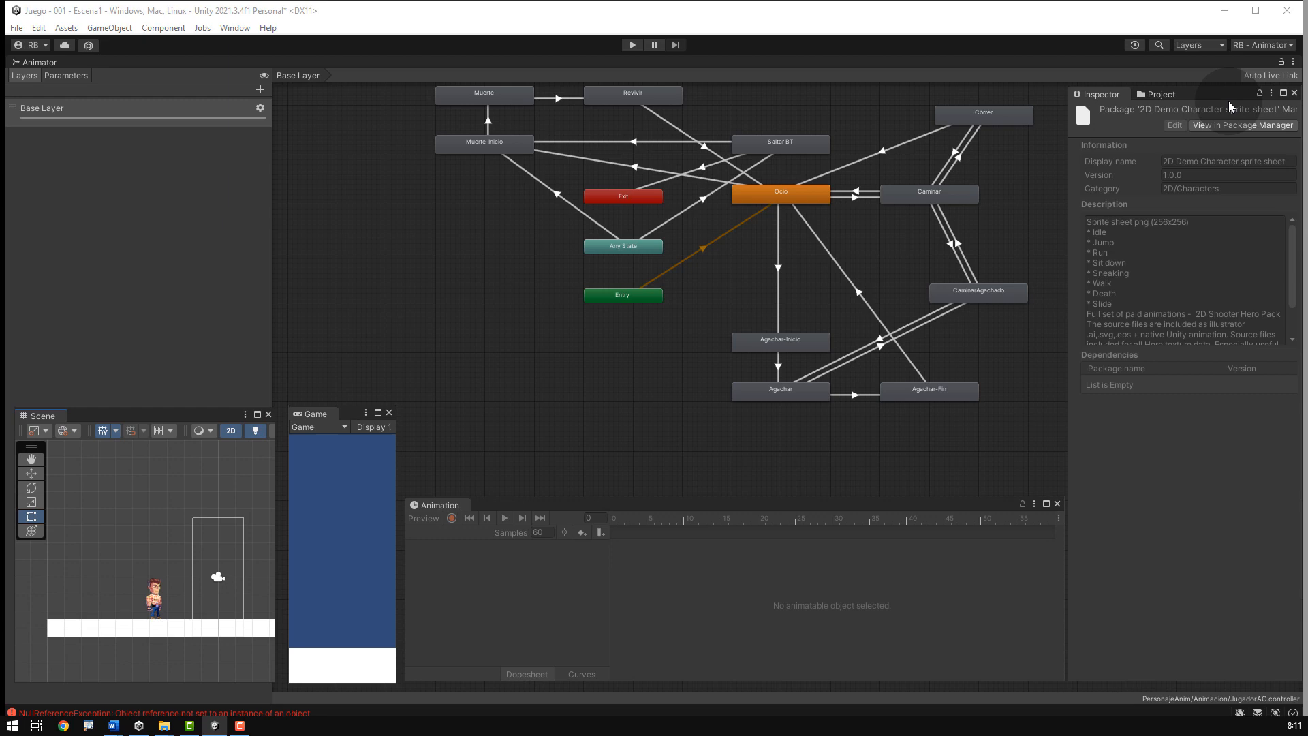
left_click(1254, 44)
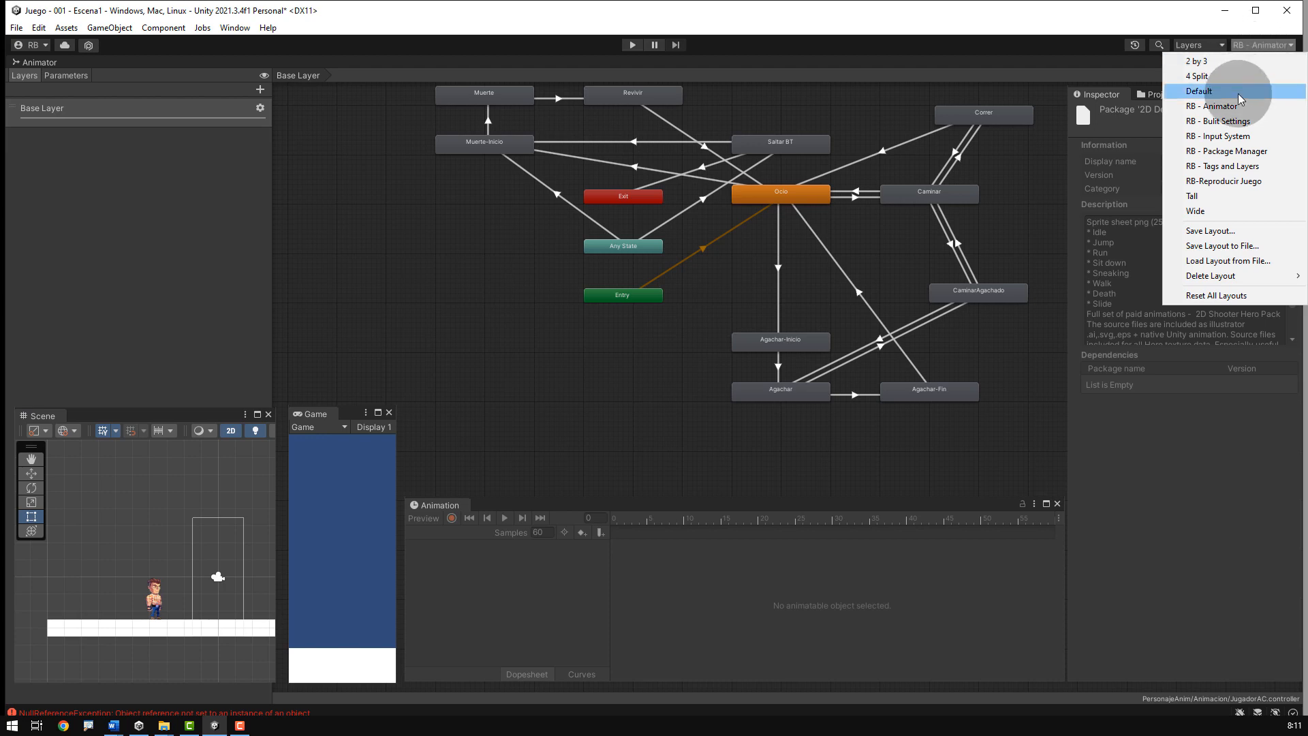
left_click(1238, 119)
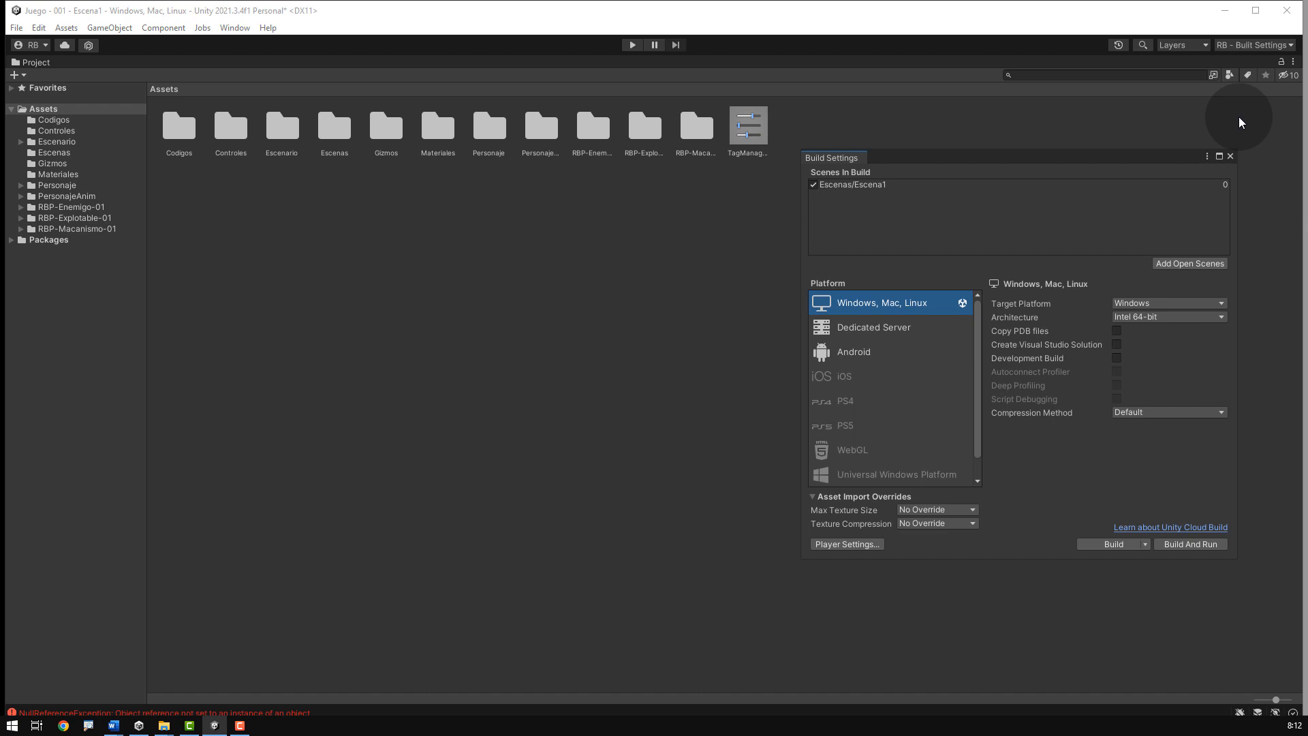
left_click(1250, 45)
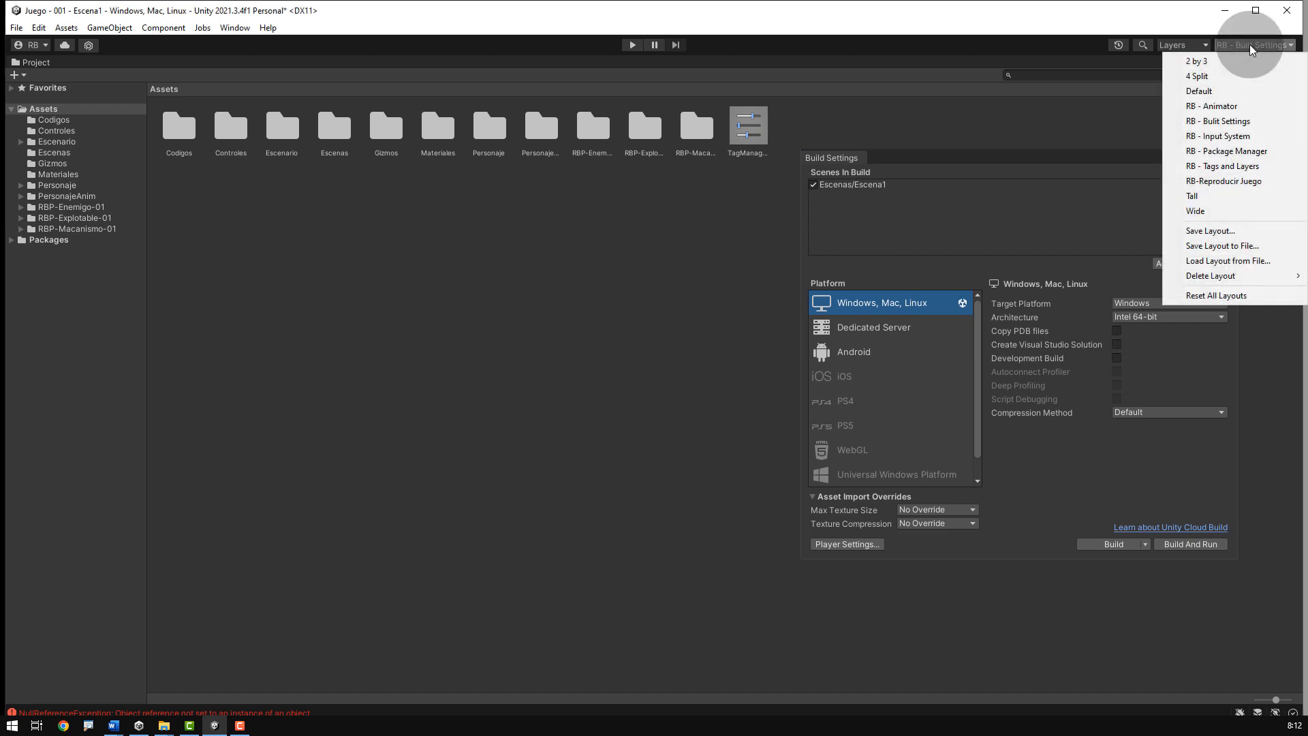
left_click(1245, 134)
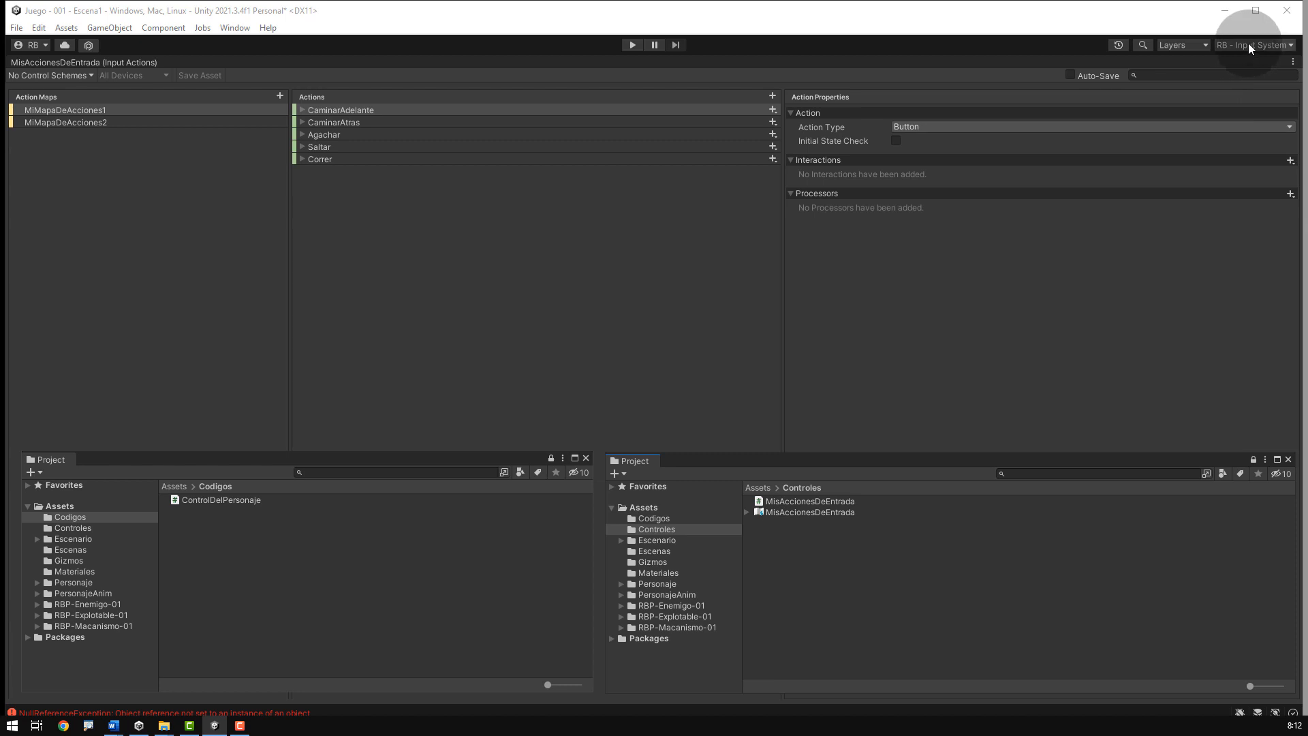
Step: View the RB - Package Manager, RB - Tags and Layers and RB-Reproducir Juego layouts, and return to the Default layout
left_click(1248, 43)
left_click(1237, 149)
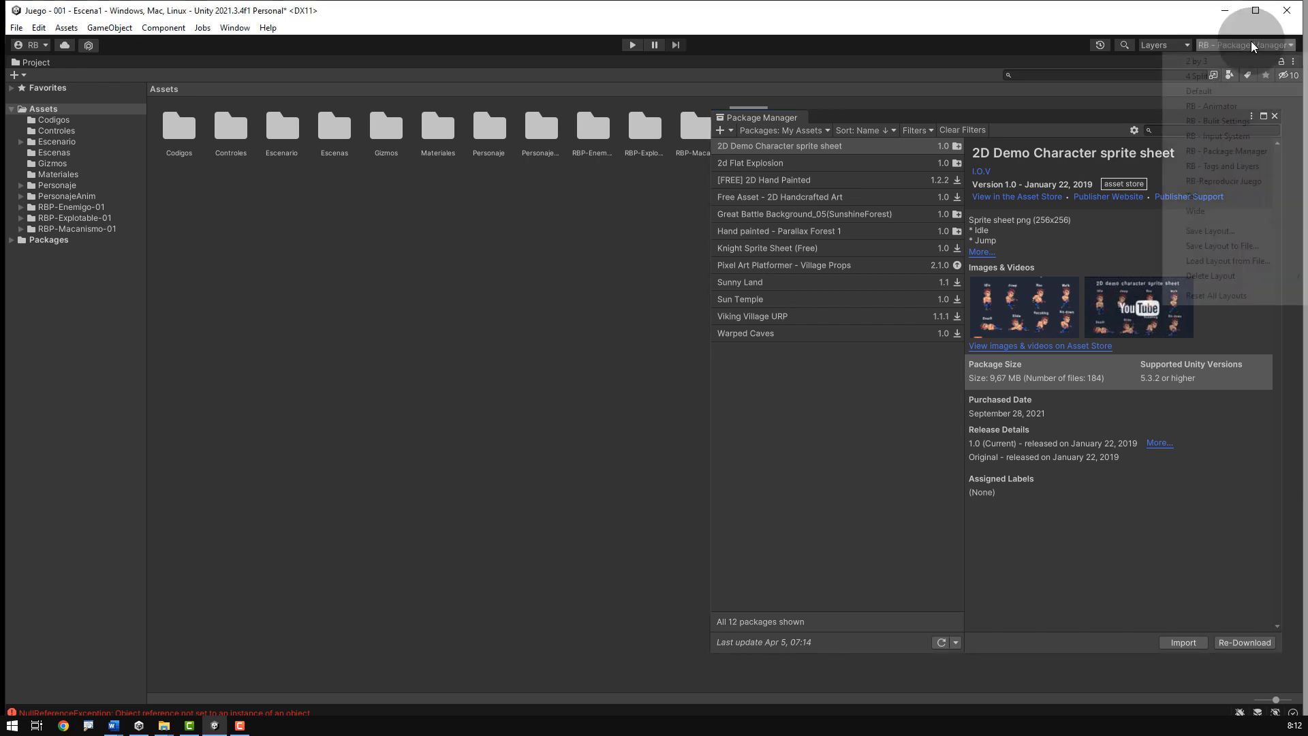
left_click(1250, 42)
left_click(1238, 167)
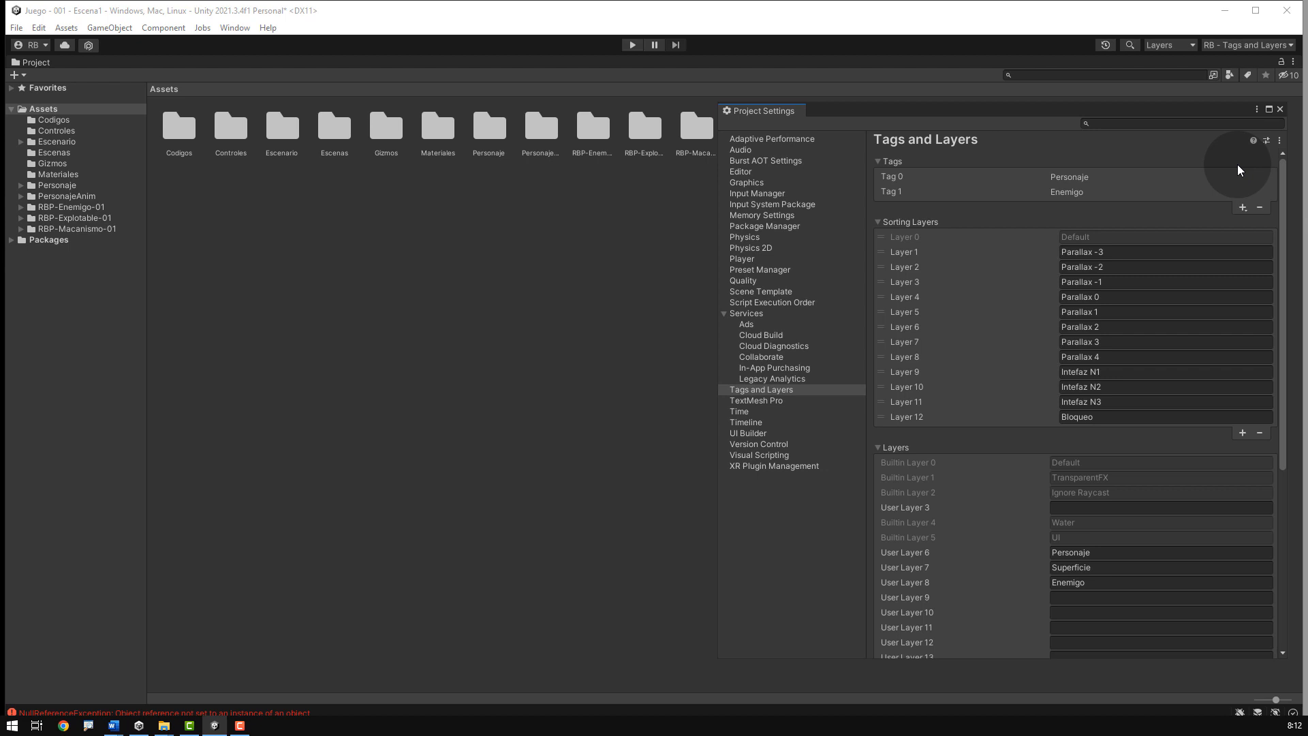
left_click(1262, 45)
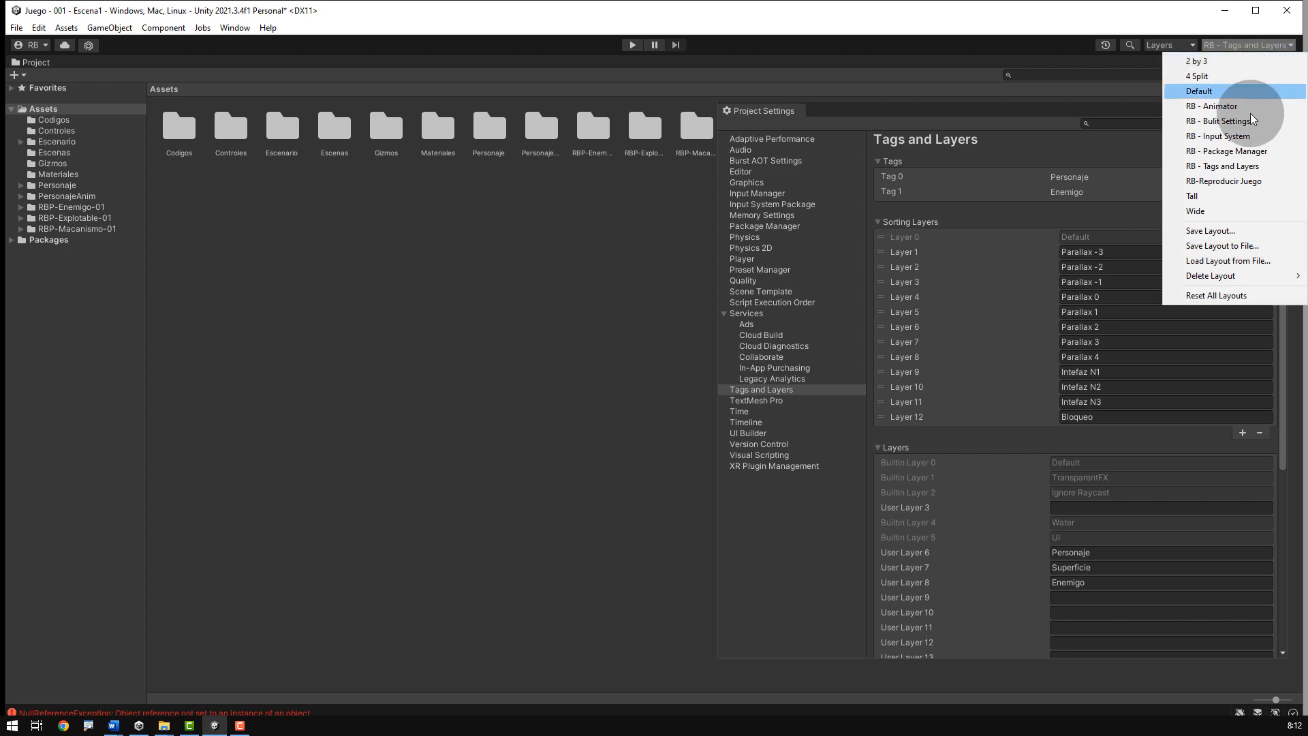
left_click(1245, 180)
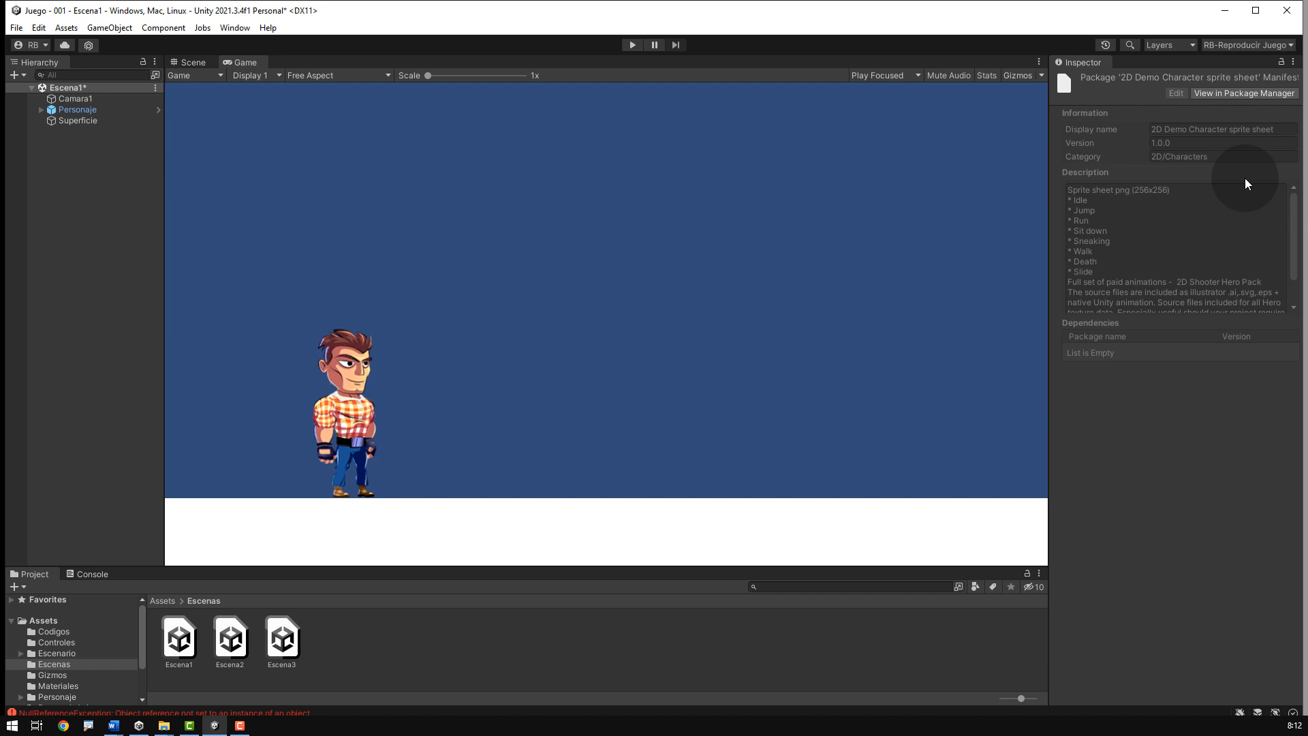
left_click(1237, 47)
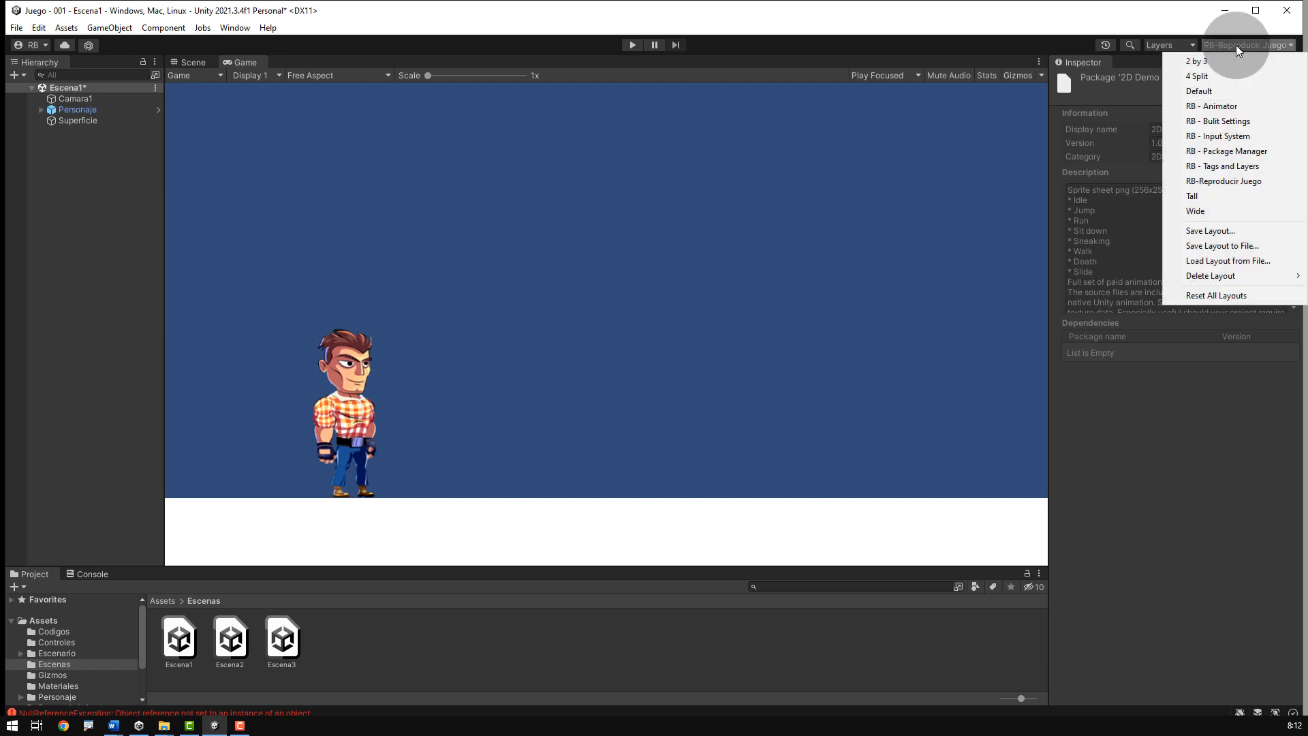
left_click(1235, 91)
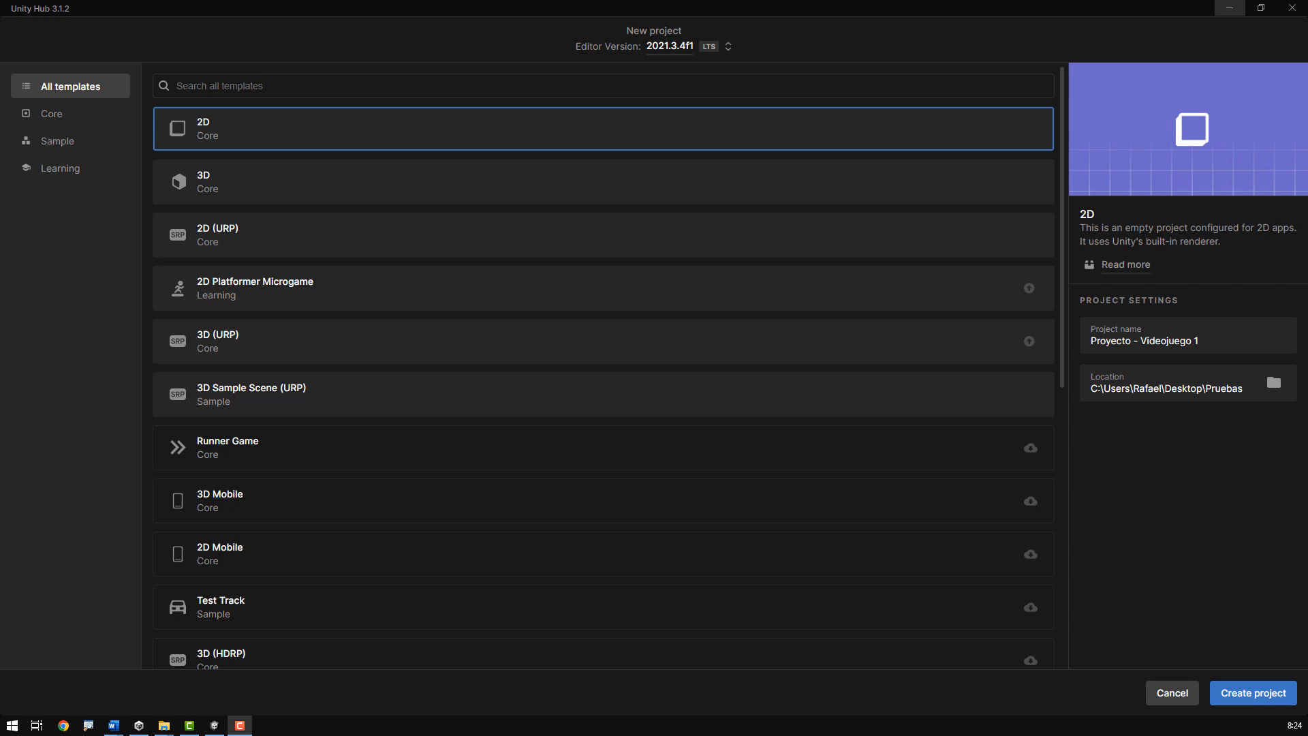
Step: In Unity Hub, create the 2D project "Proyecto - Videojuego 1" in the Pruebas folder with editor version 2021.3.4f1 LTS
left_click(728, 47)
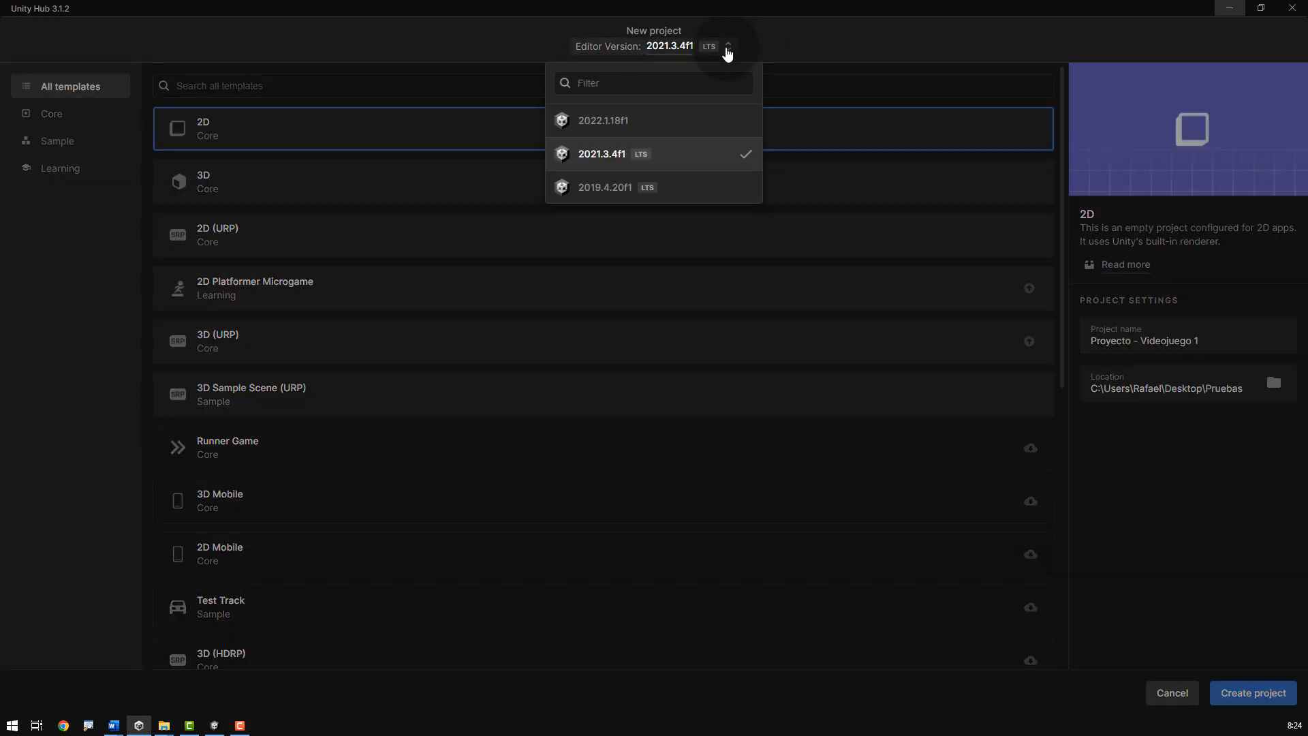
left_click(698, 153)
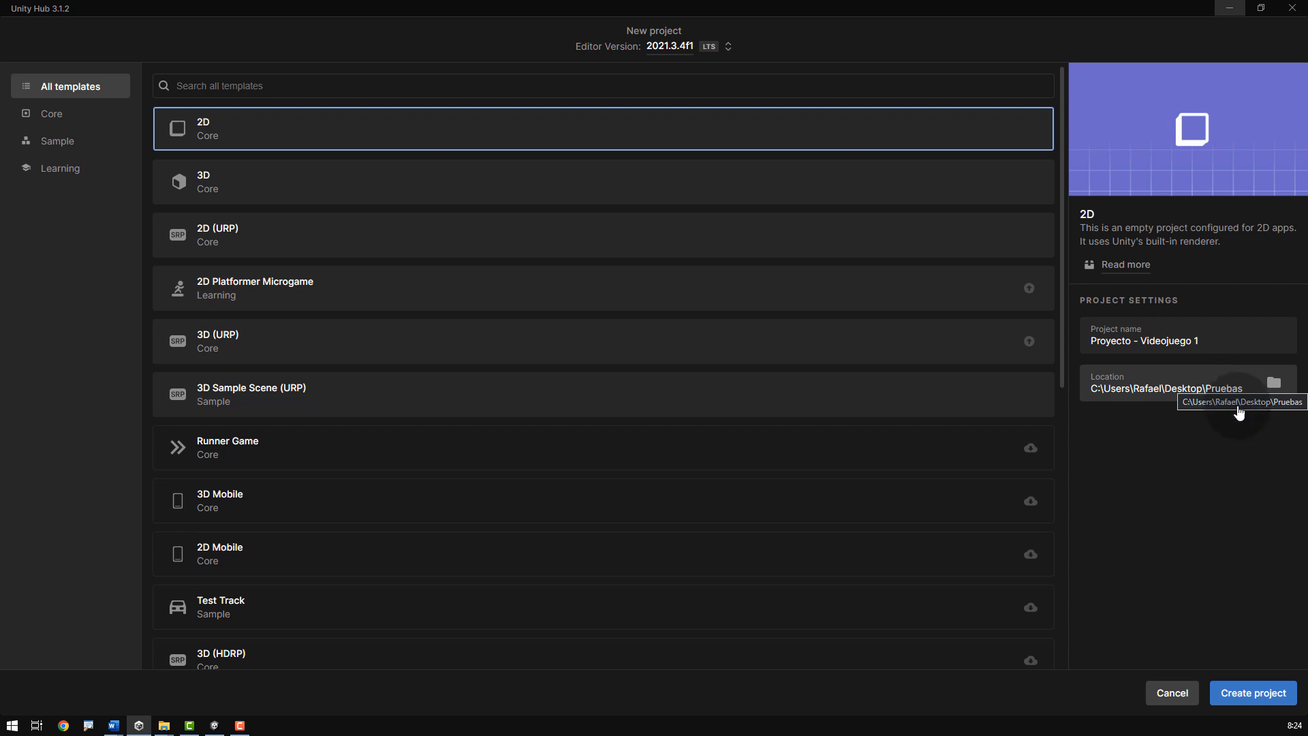
left_click(1252, 692)
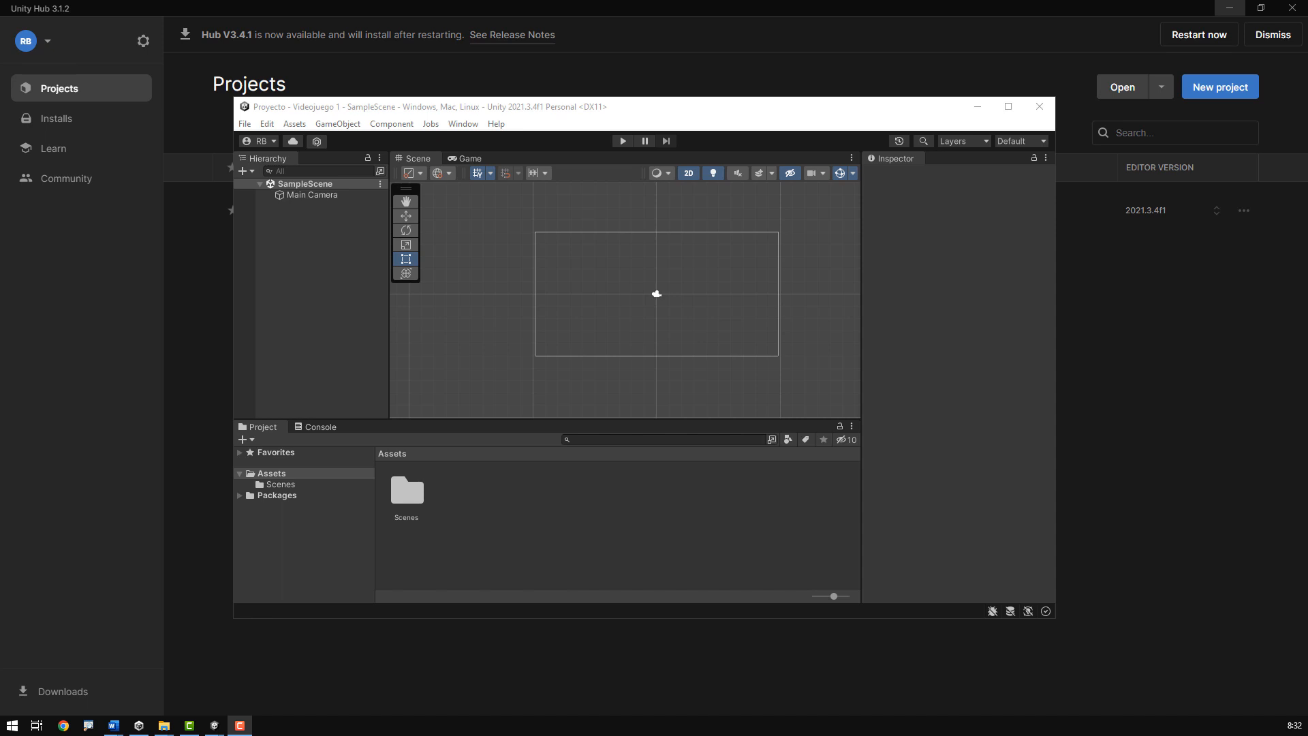
Step: Maximize the new project's editor window and apply the Default layout
left_click(1009, 107)
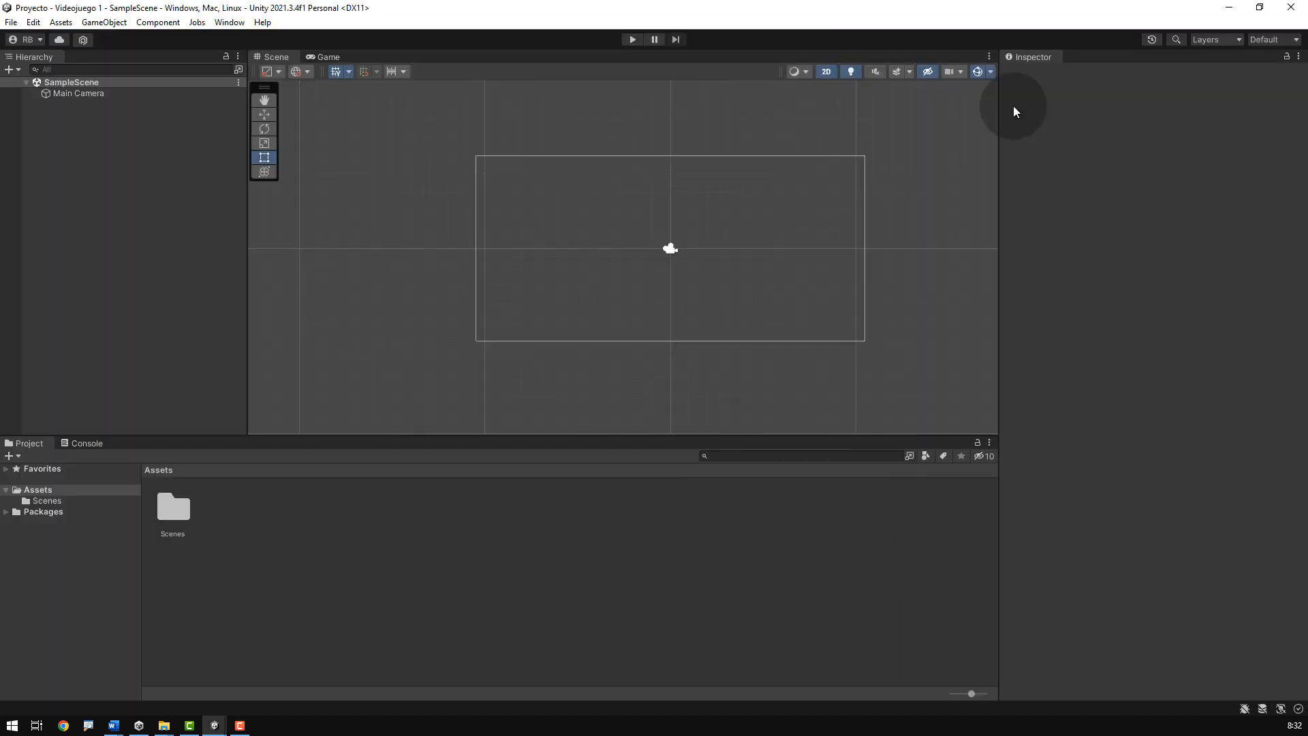
left_click(1277, 43)
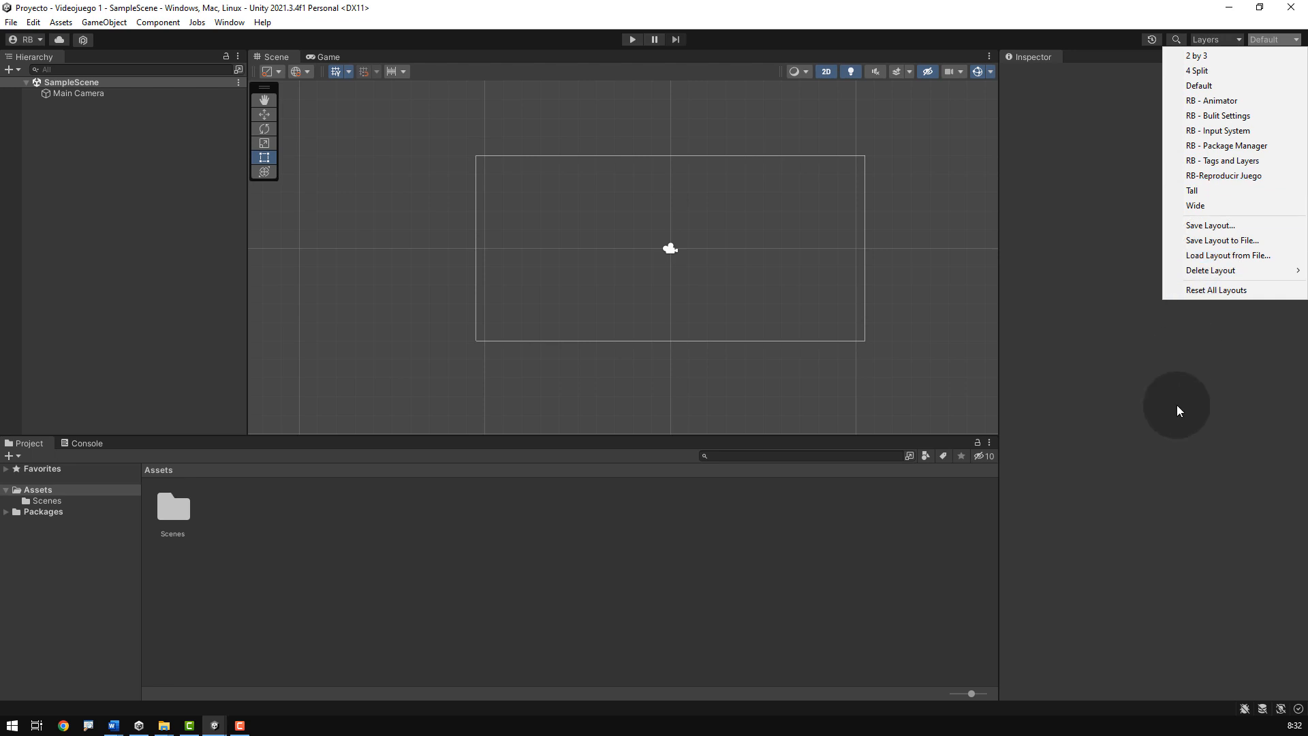
left_click(1228, 85)
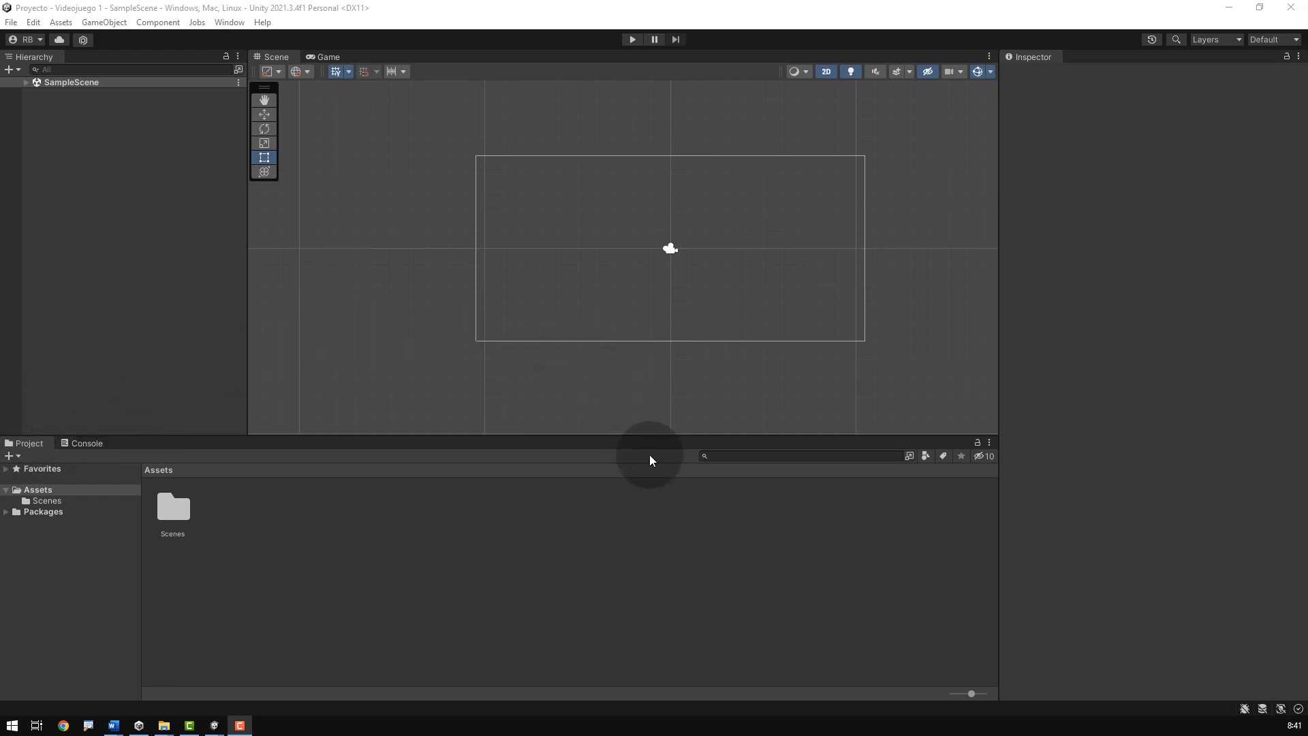
Step: Delete the Scenes folder from the project's Assets
left_click(175, 514)
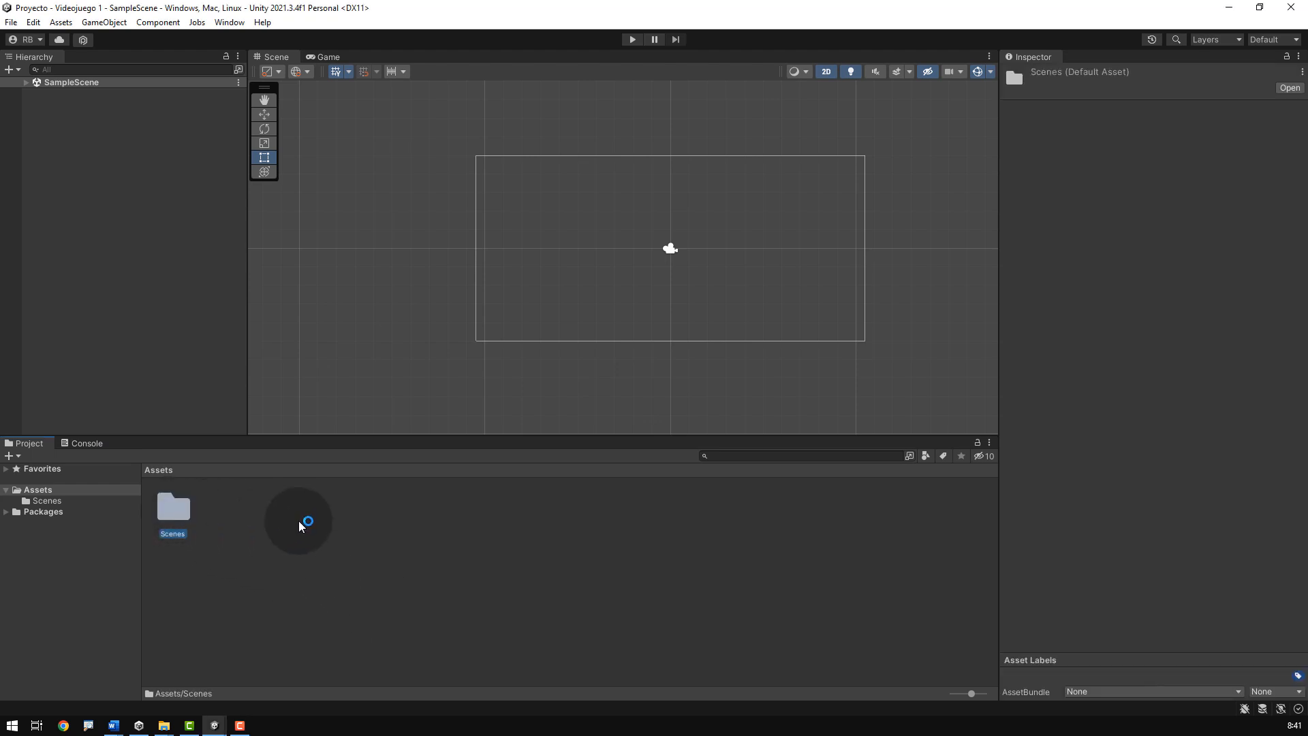
key("Delete")
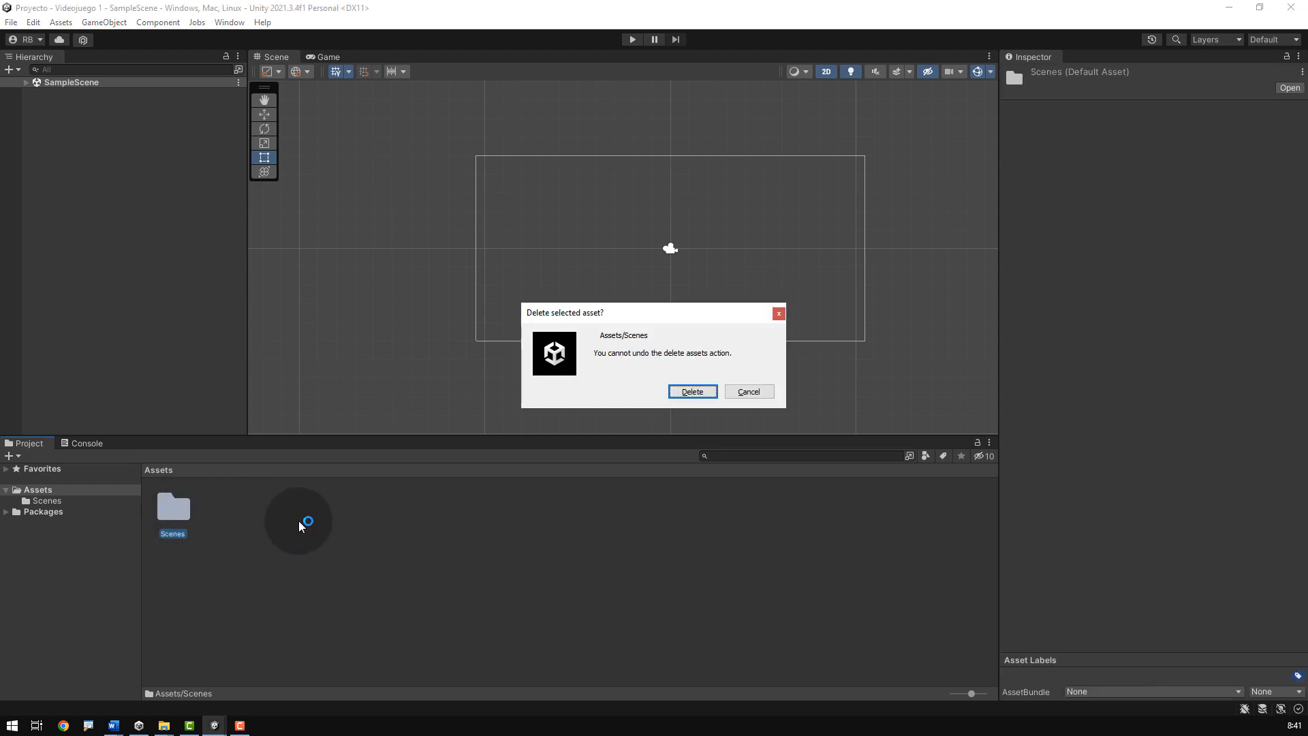
left_click(684, 388)
Step: Create a folder named Escenas in Assets and open it
left_click(257, 507)
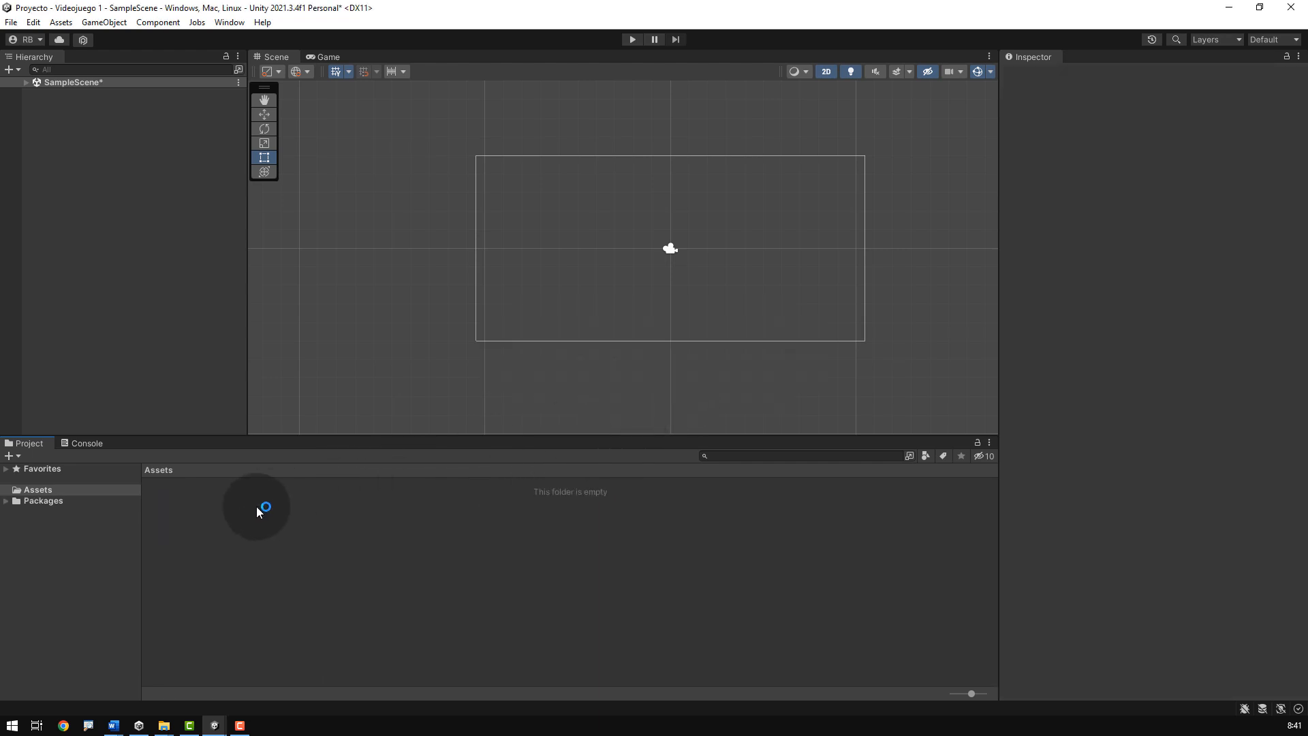
right_click(272, 522)
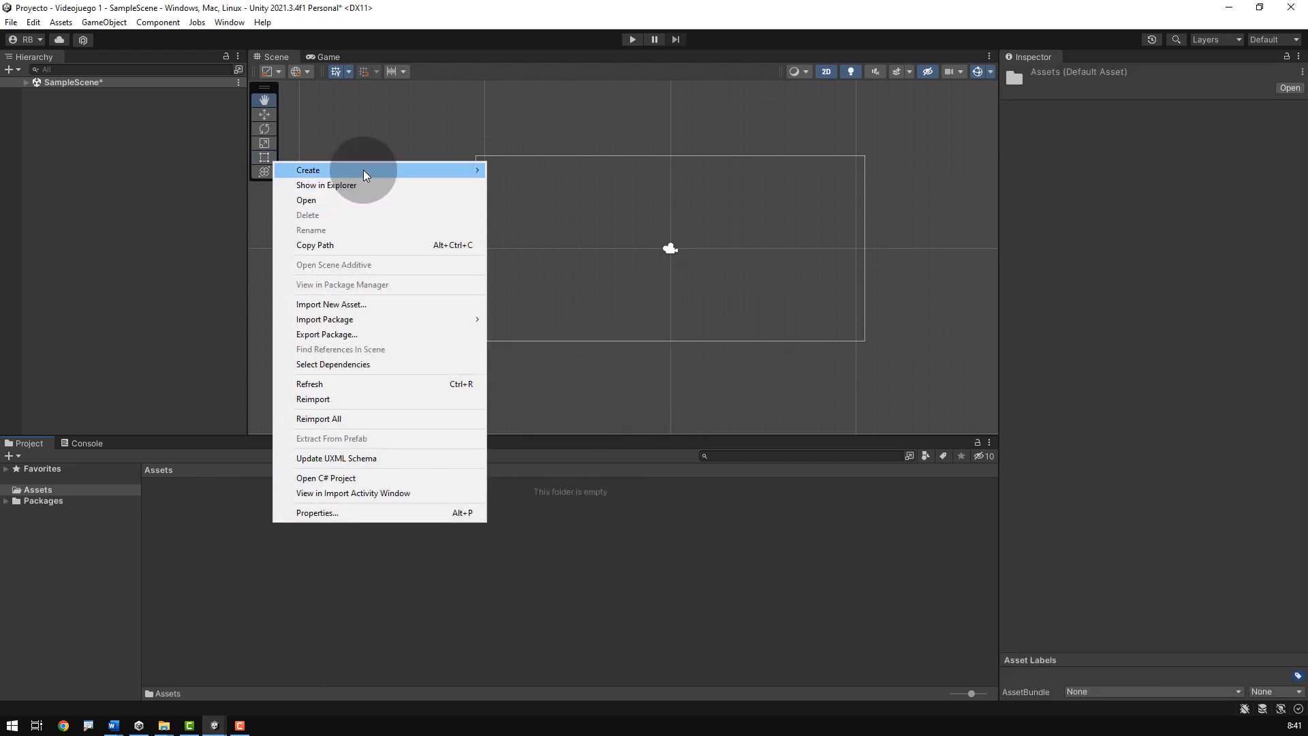
mouse_move(362, 170)
left_click(567, 105)
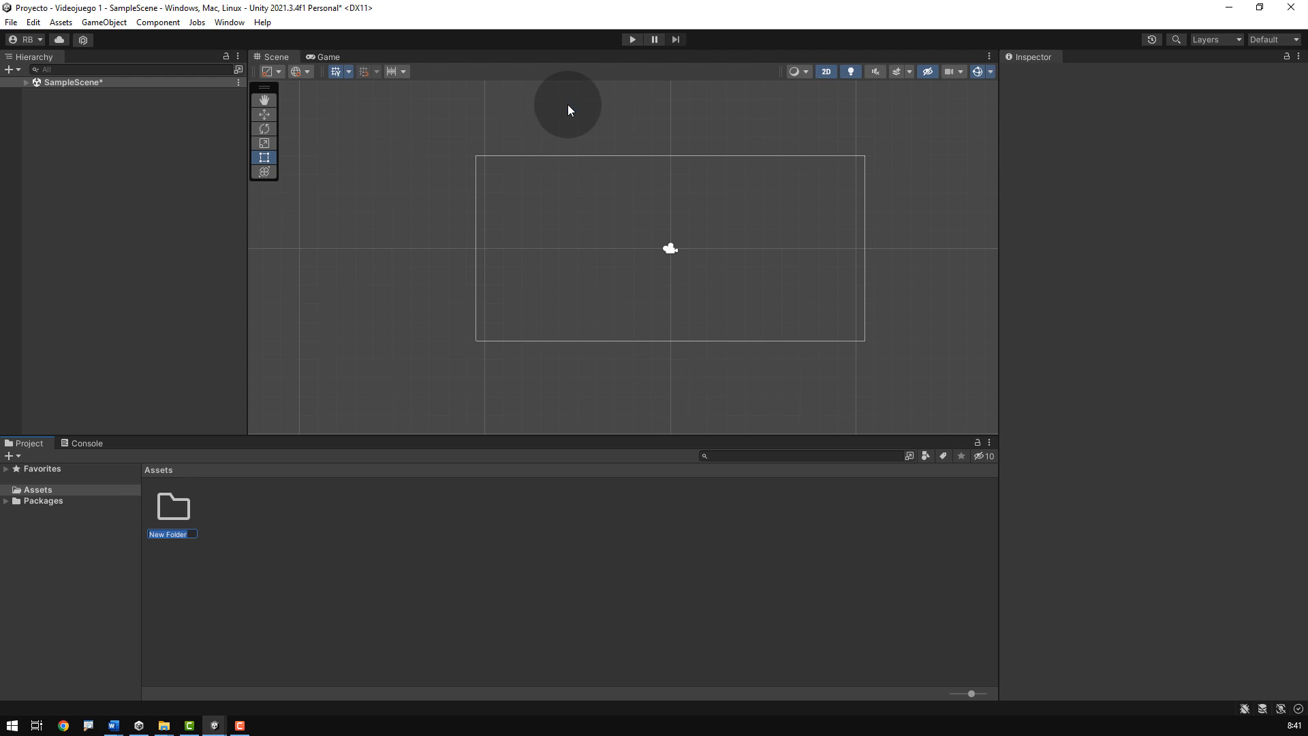
type("Escenas")
key("Return")
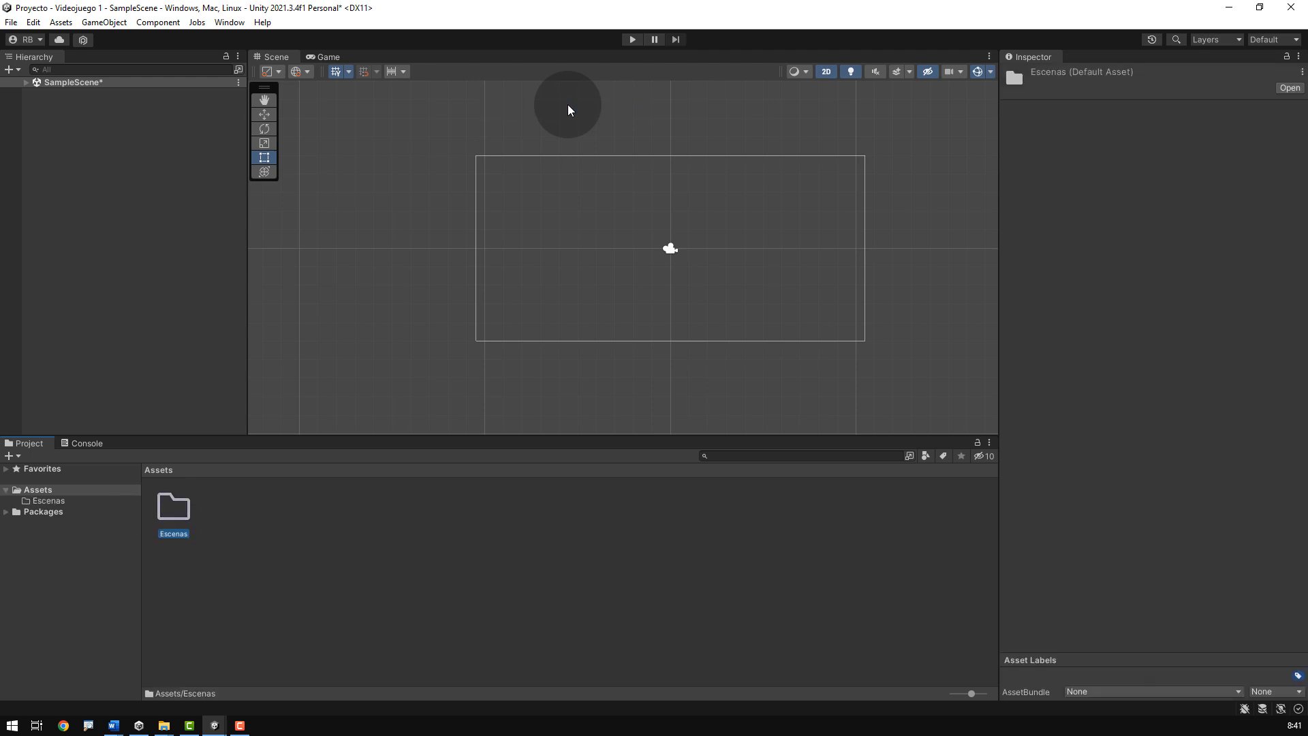
double_click(173, 508)
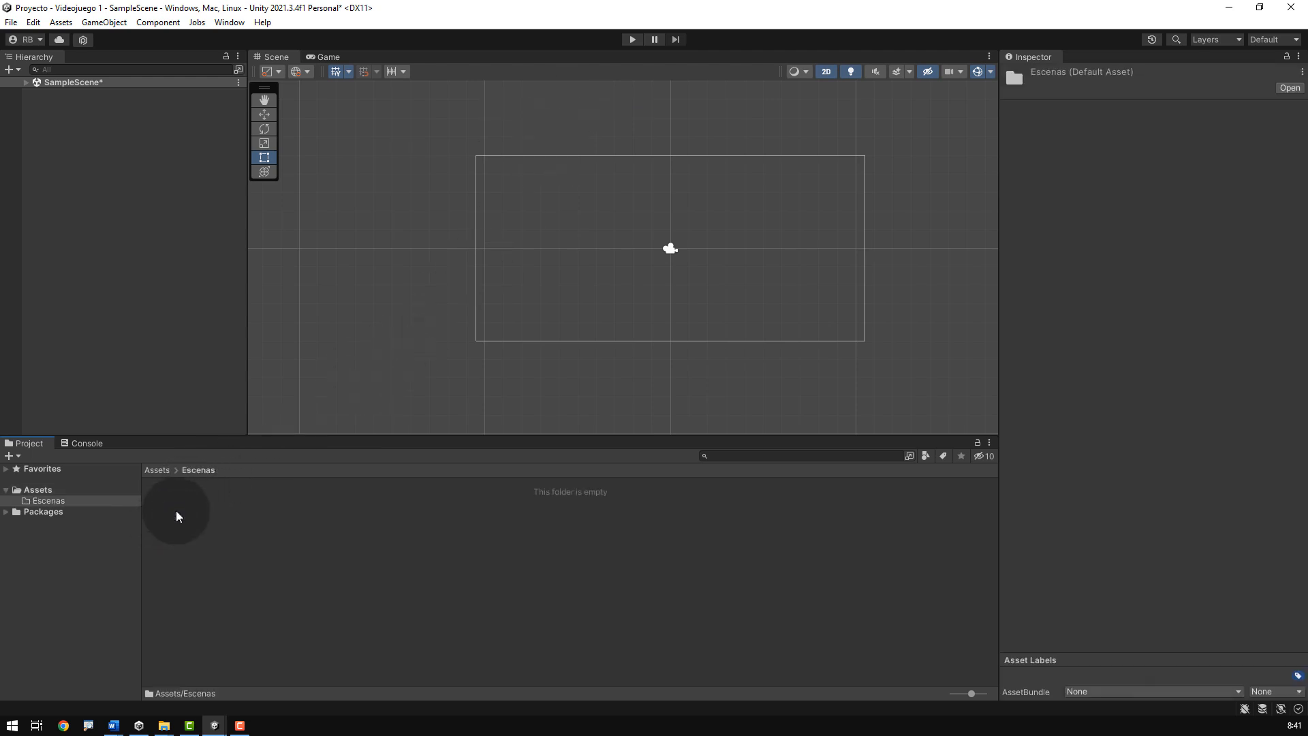
Step: Create a new scene named Escena1 inside the Escenas folder
right_click(246, 513)
mouse_move(409, 161)
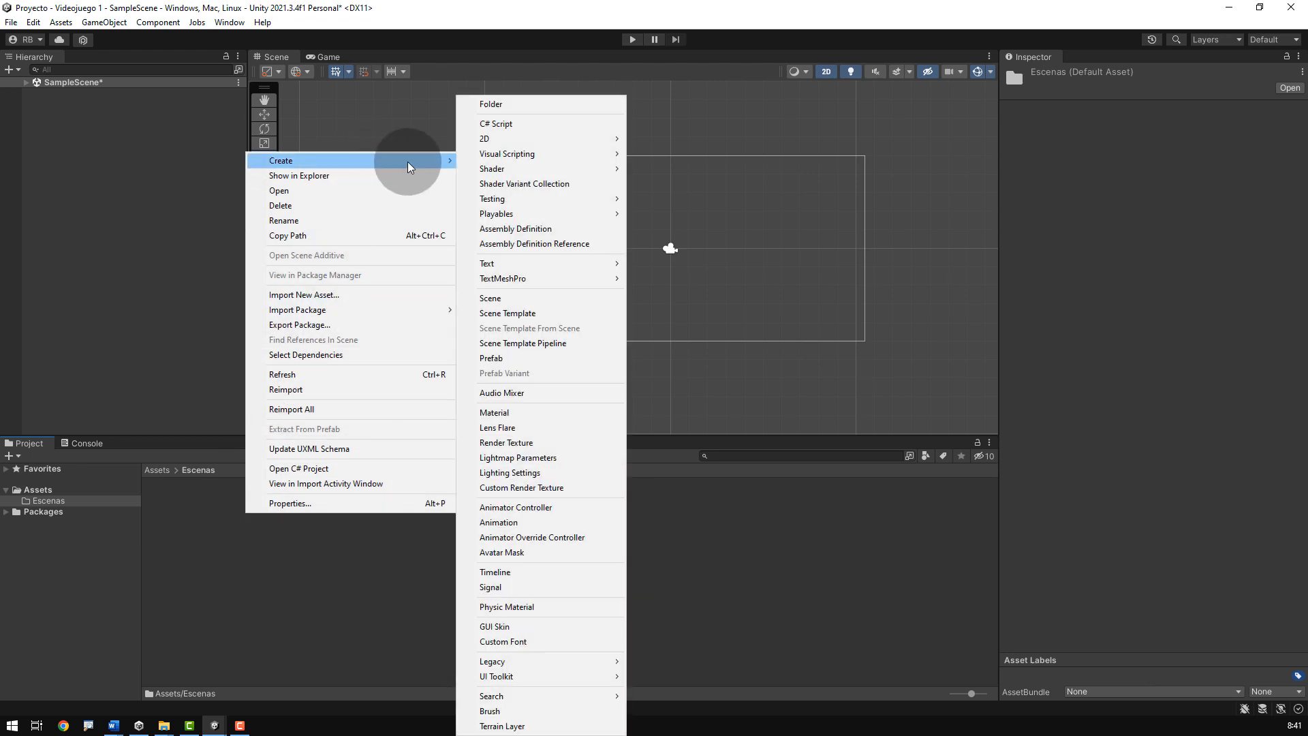
left_click(518, 297)
type("Escena1")
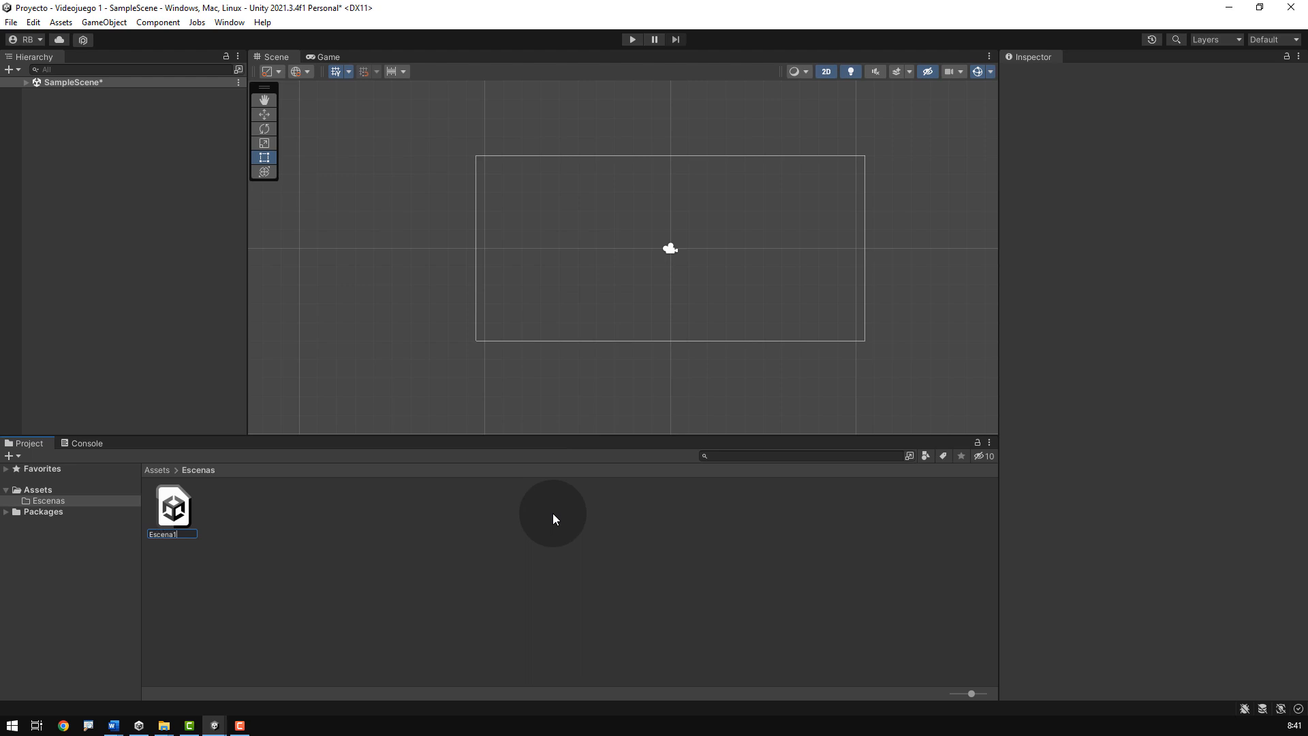
key("Return")
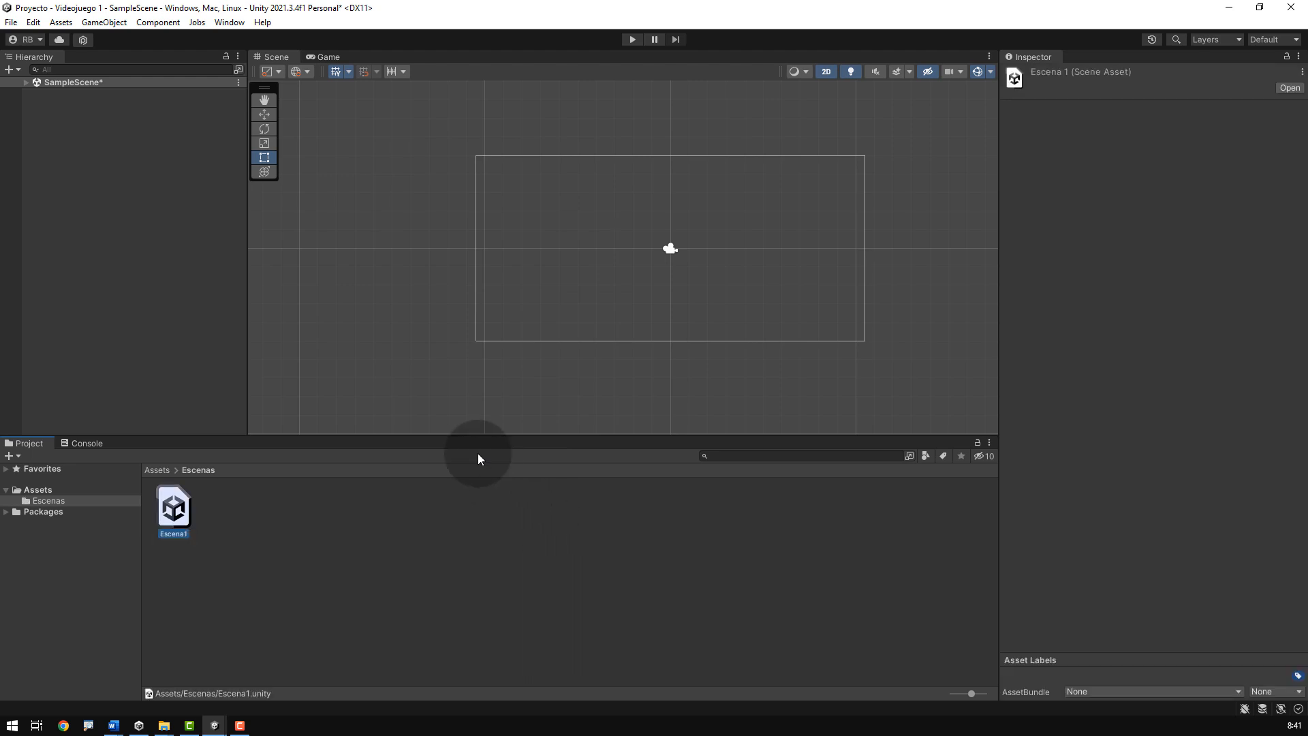
Step: Open the Escena1 scene, discarding the unsaved changes to SampleScene
right_click(175, 514)
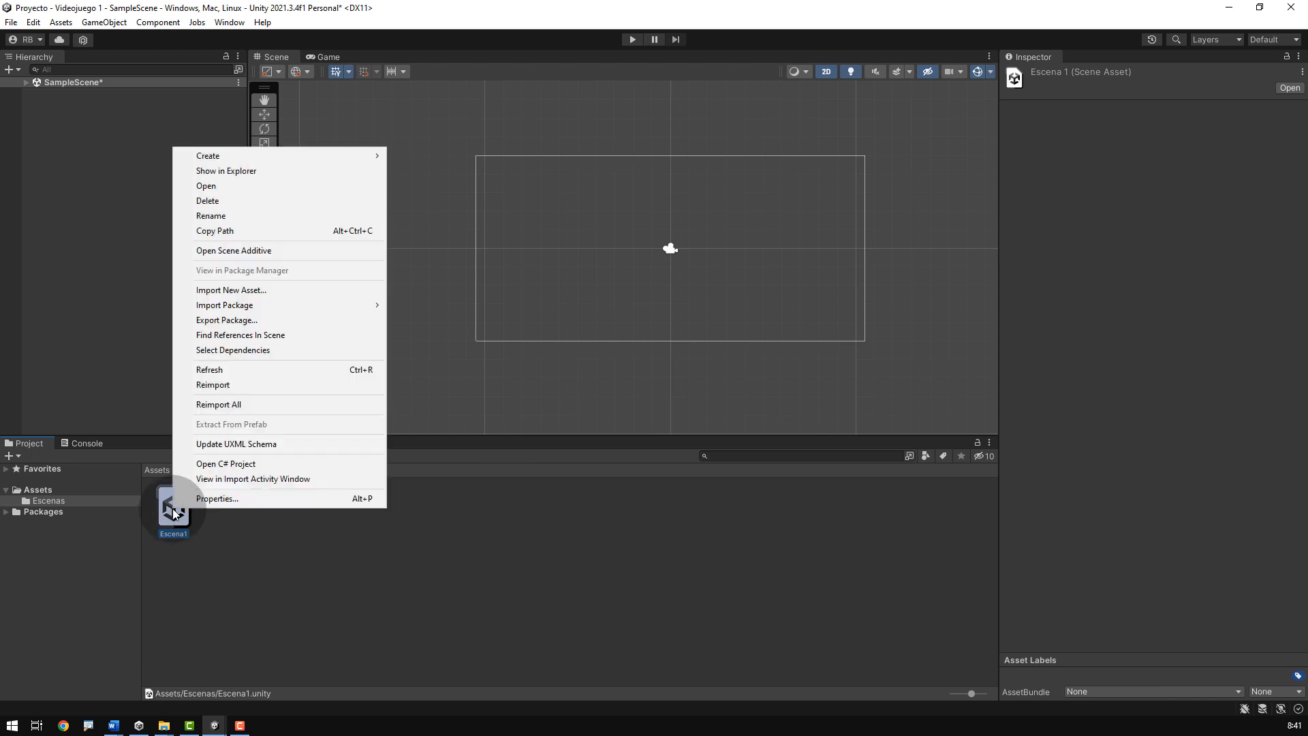
left_click(199, 185)
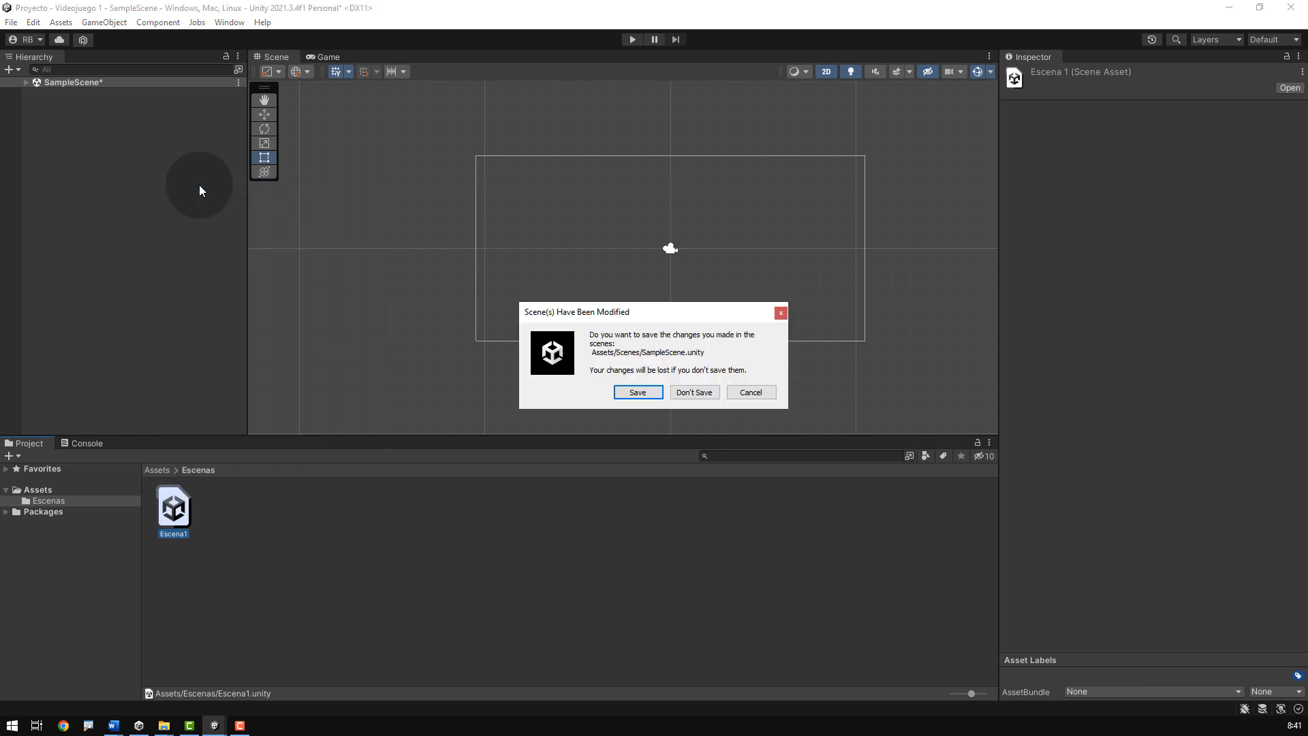
left_click_drag(675, 308, 672, 279)
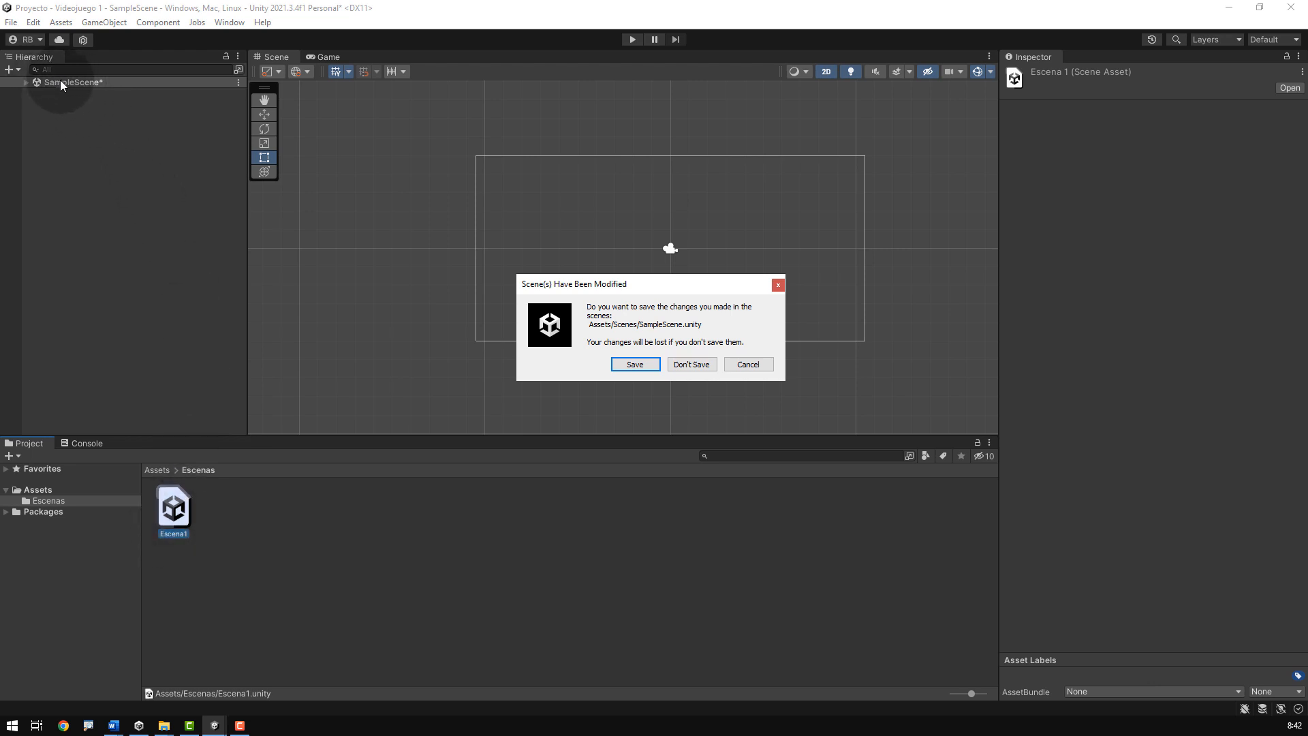
left_click(692, 365)
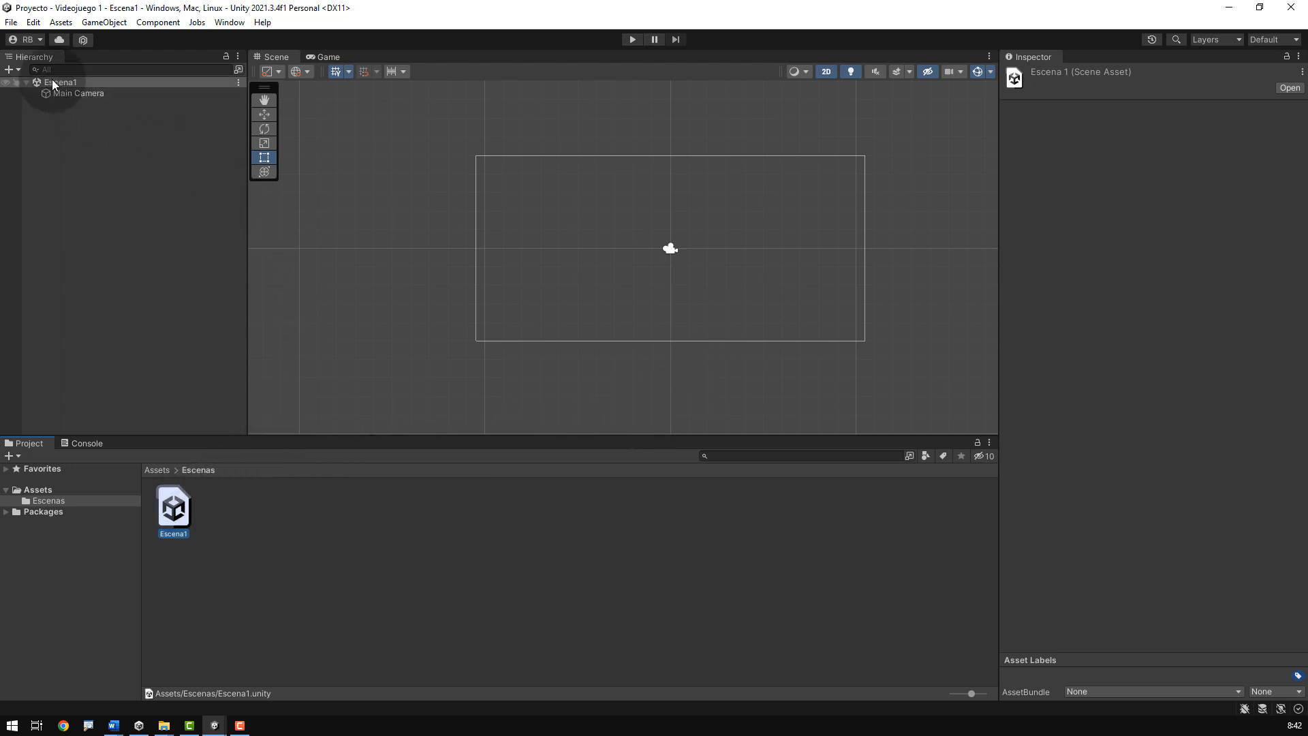
Step: Rename the Main Camera object in the Escena1 scene to Camara1
left_click(73, 94)
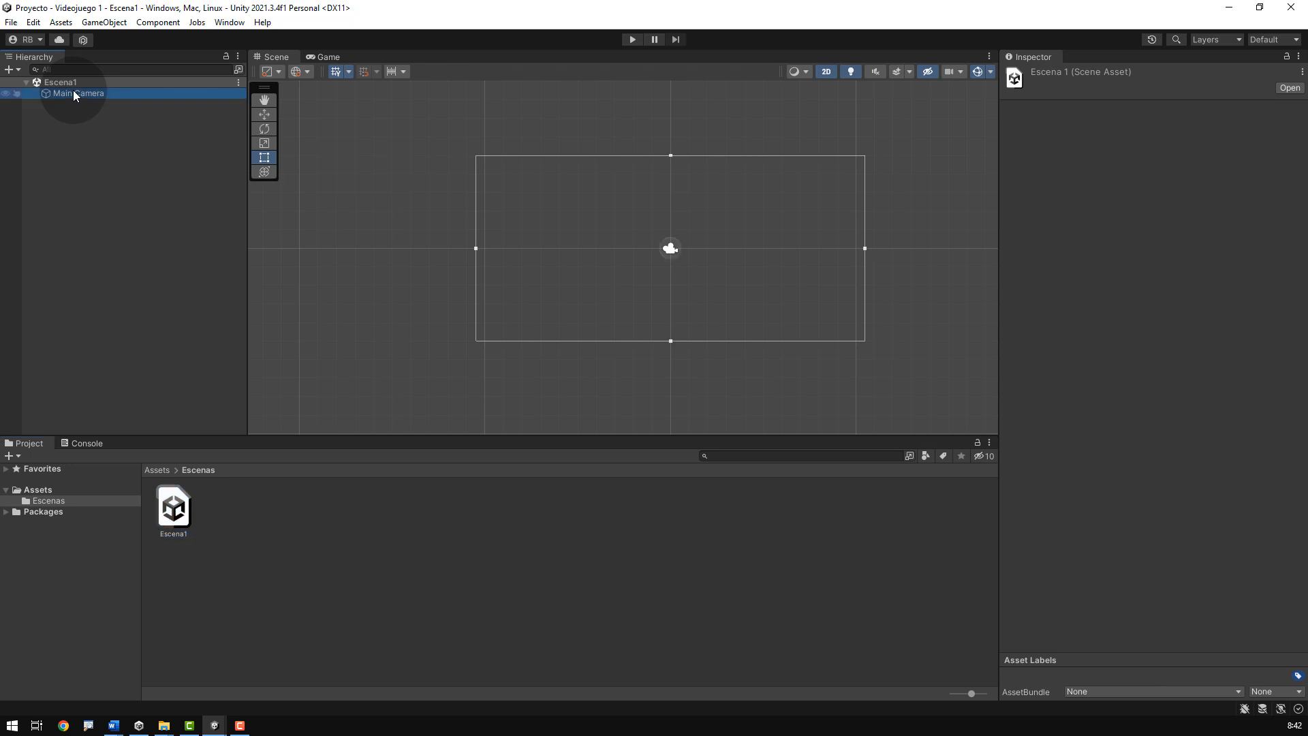
left_click(79, 93)
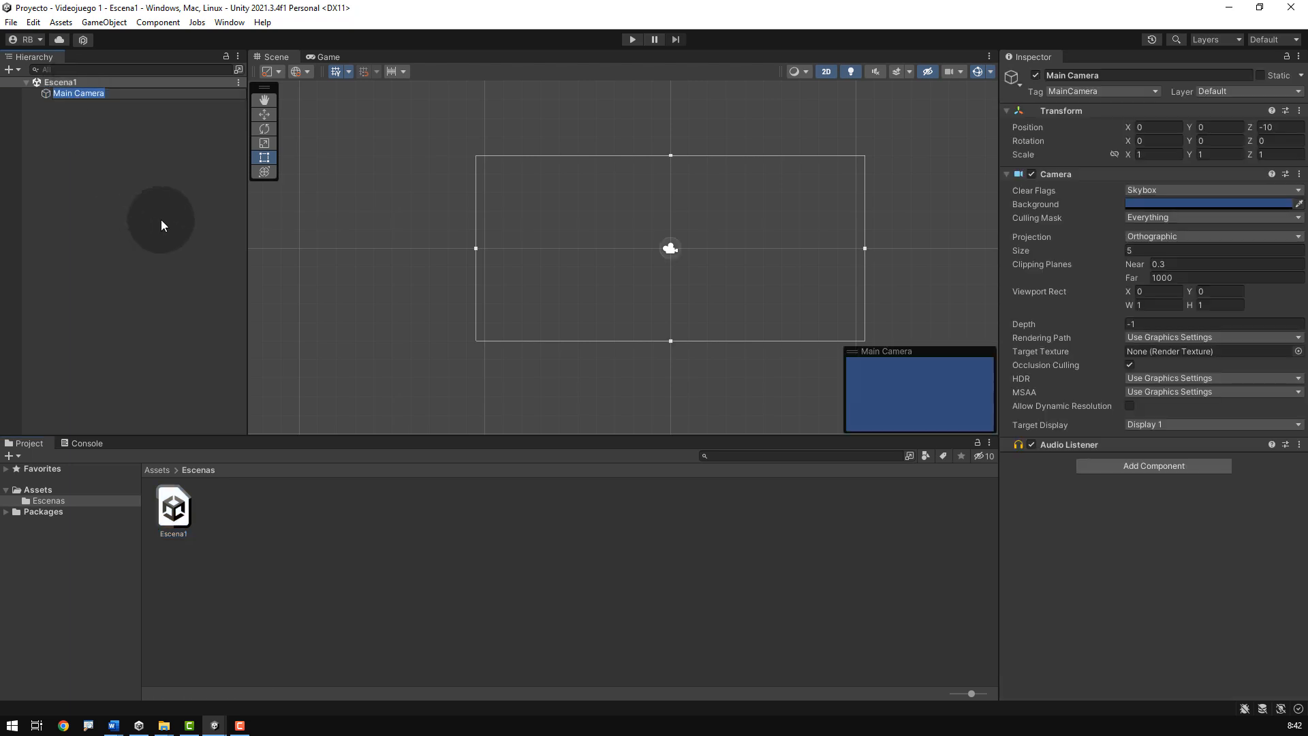
type("Camara1")
key("Return")
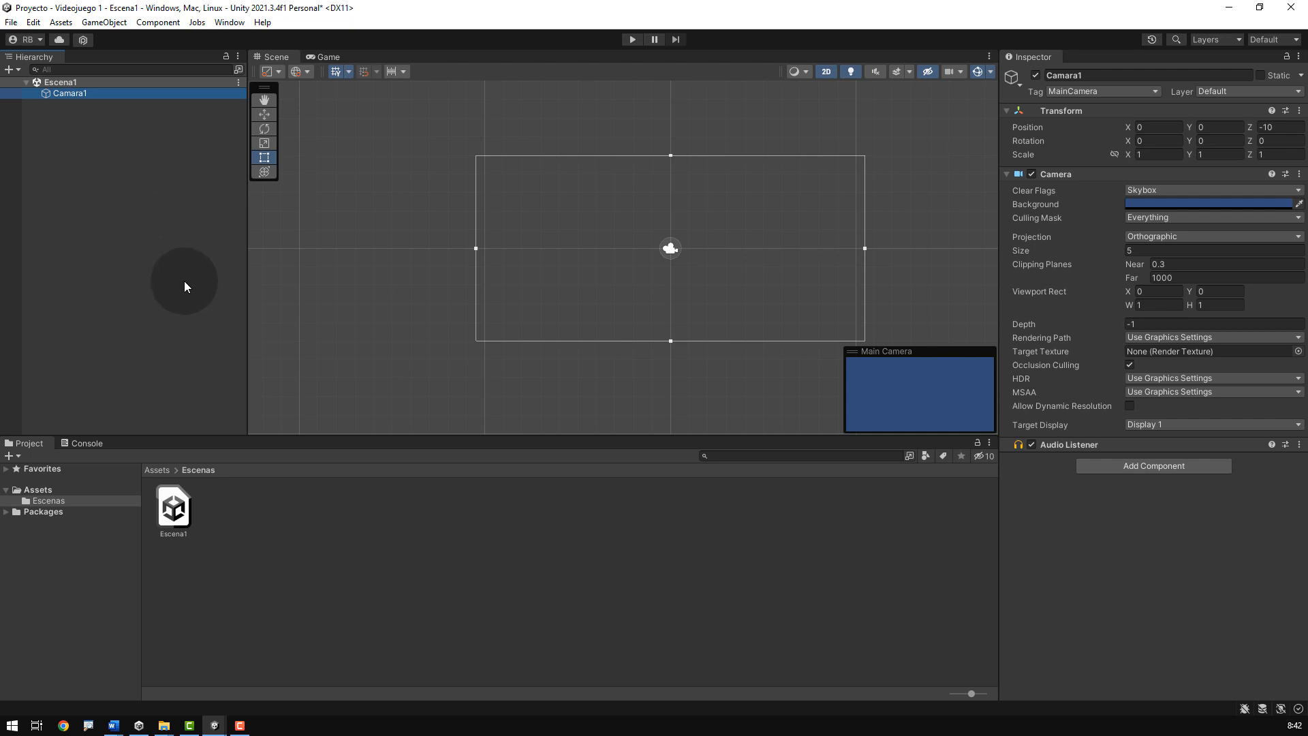
Step: Look inside the Free 2D Demo Character sprite sheet folder, and delete that folder from Assets
left_click(37, 489)
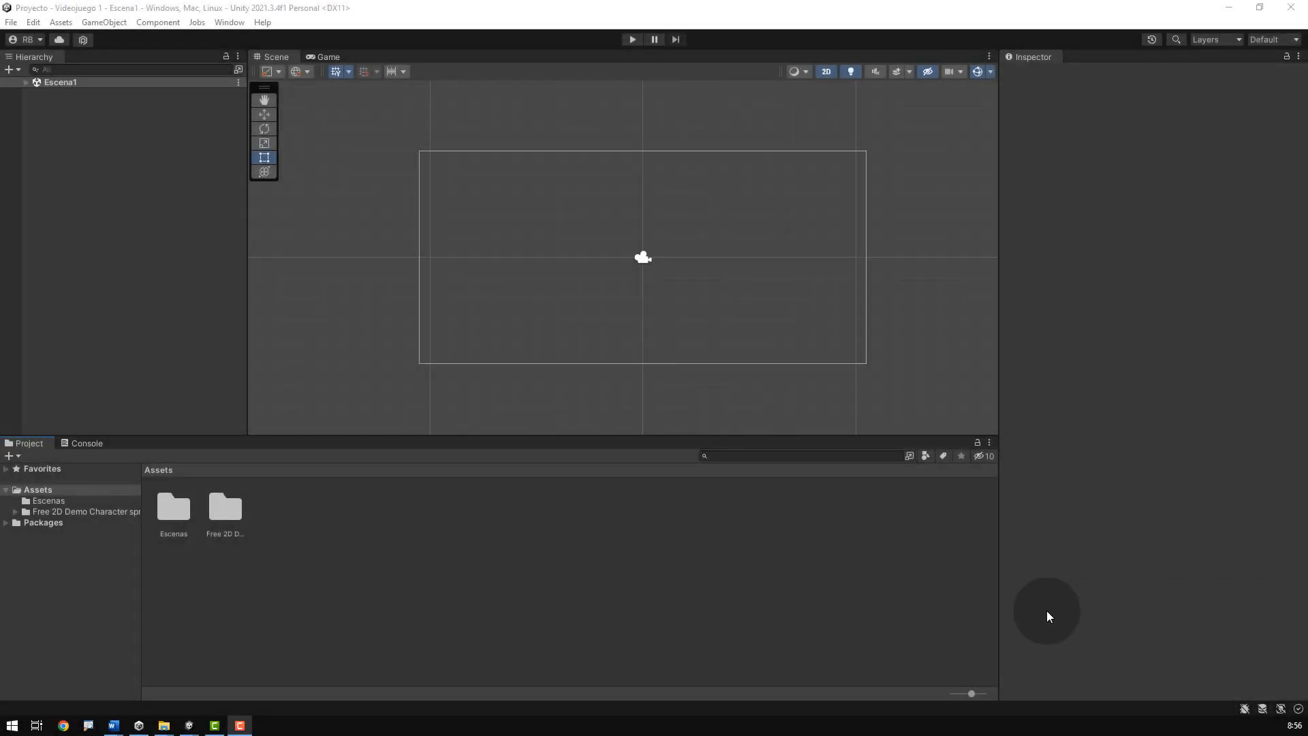
left_click(224, 510)
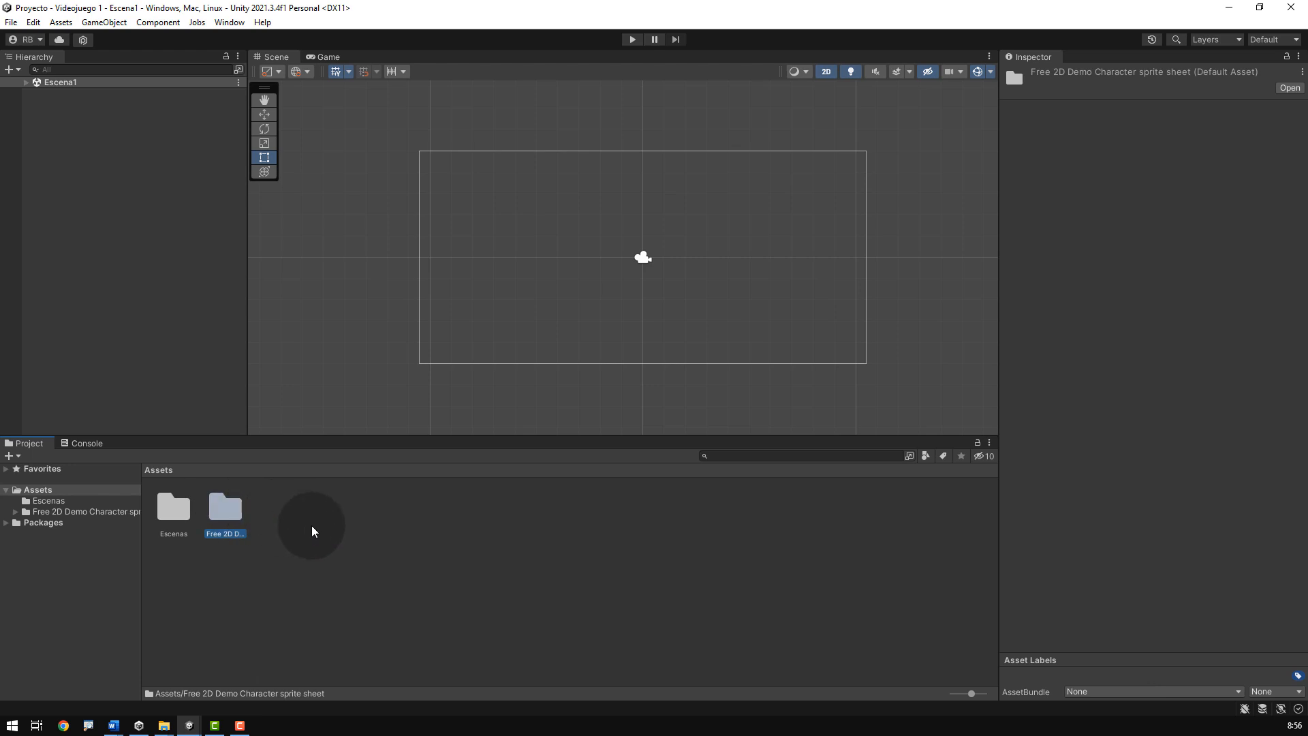
double_click(222, 504)
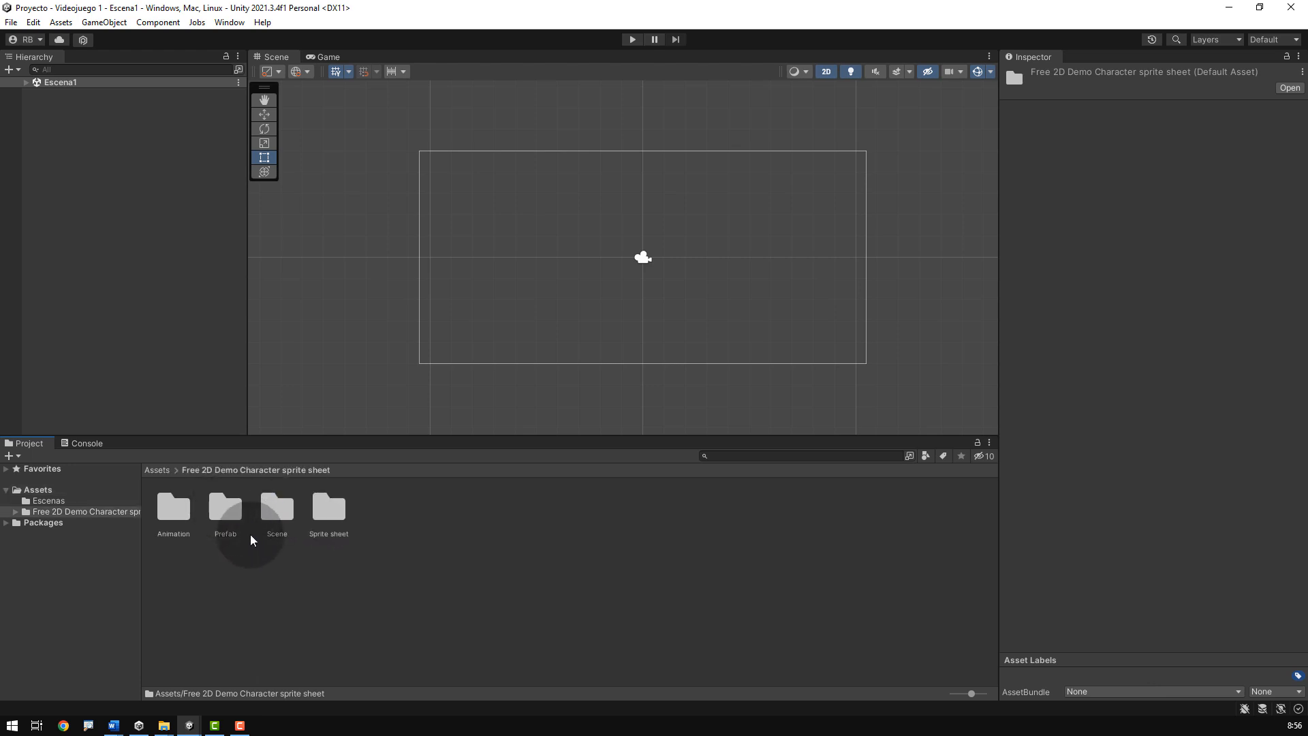
left_click(158, 469)
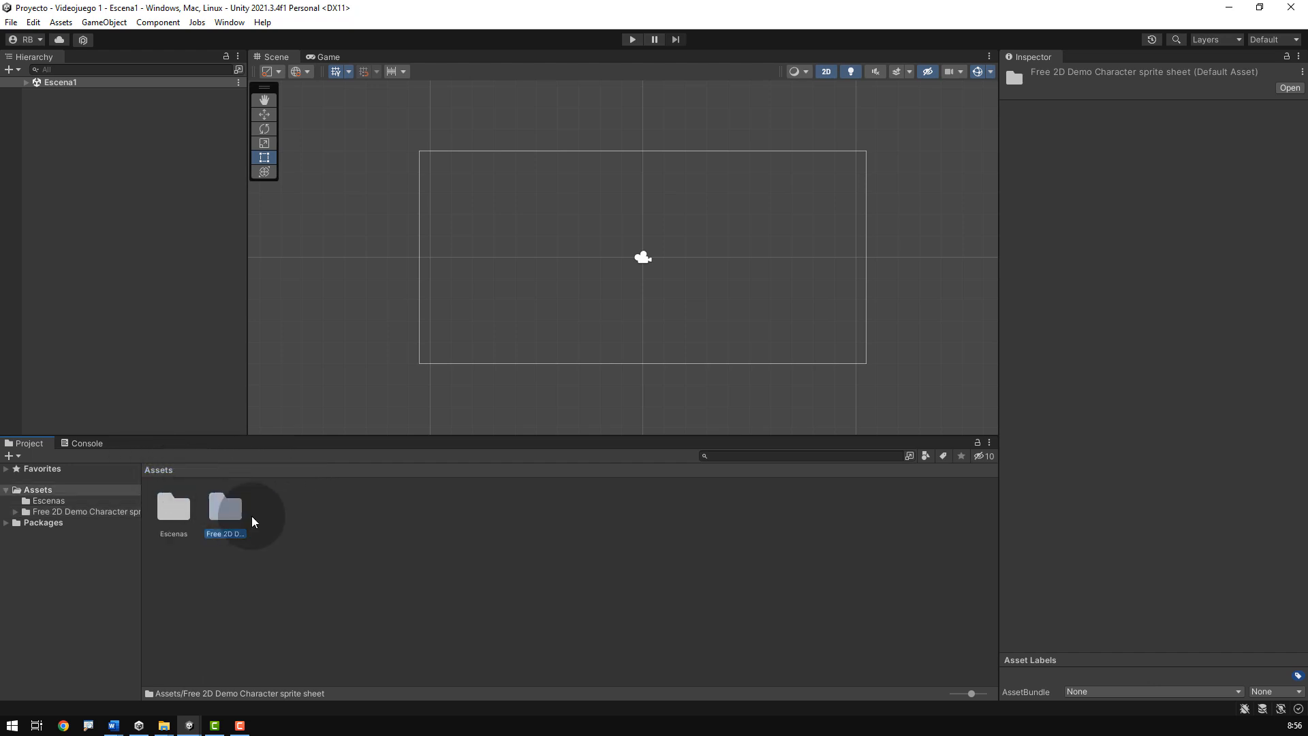
left_click(289, 524)
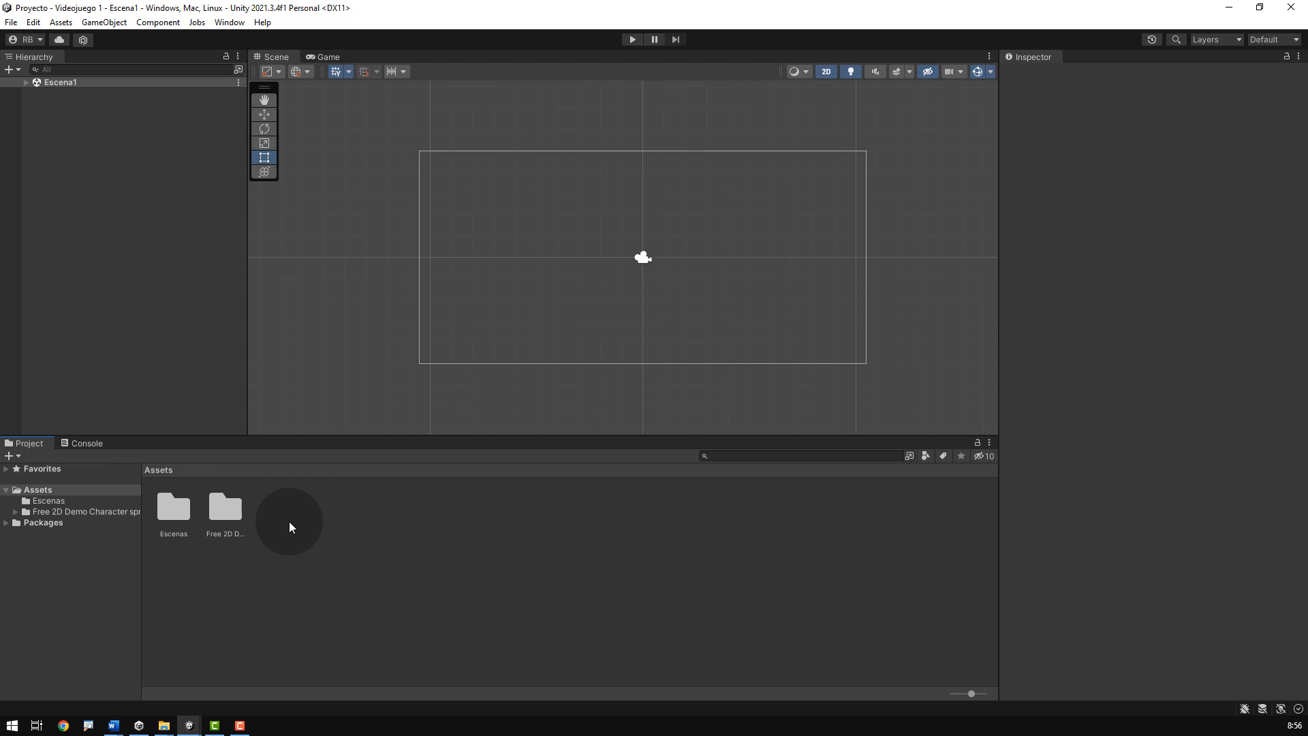
left_click(228, 509)
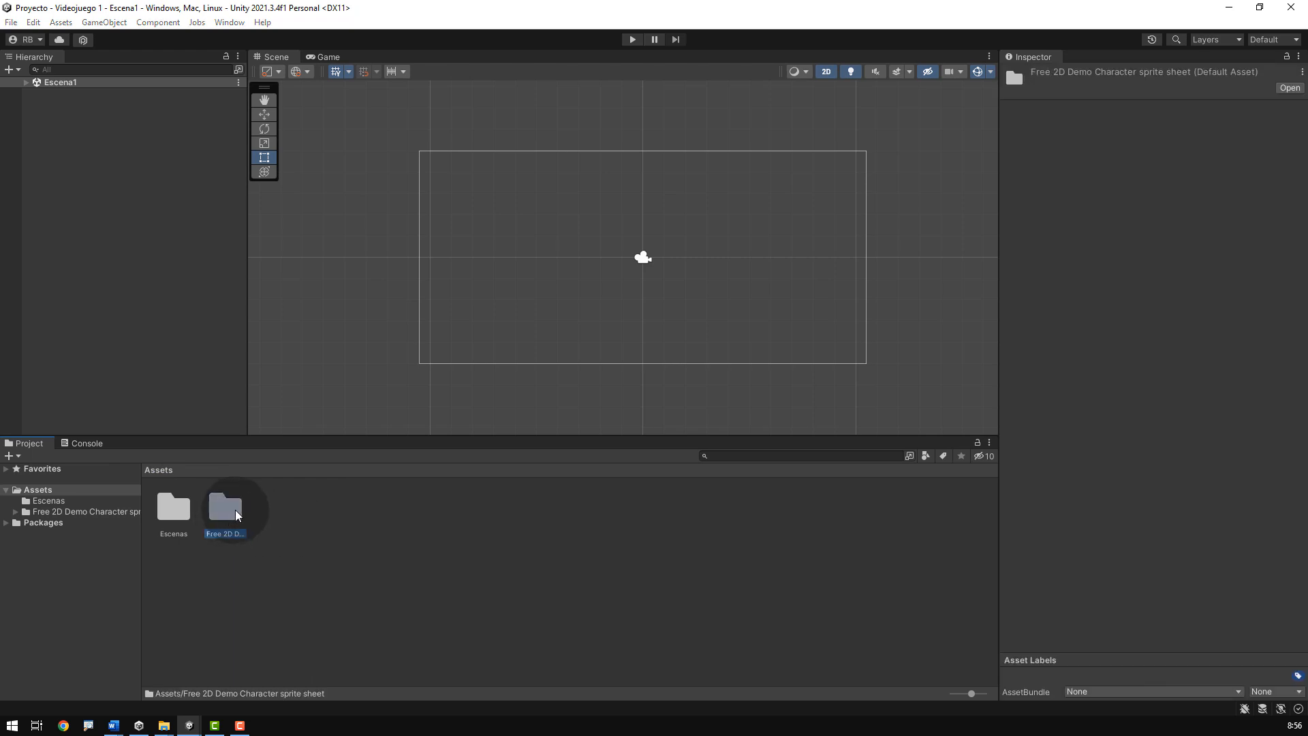
key("Delete")
left_click(681, 391)
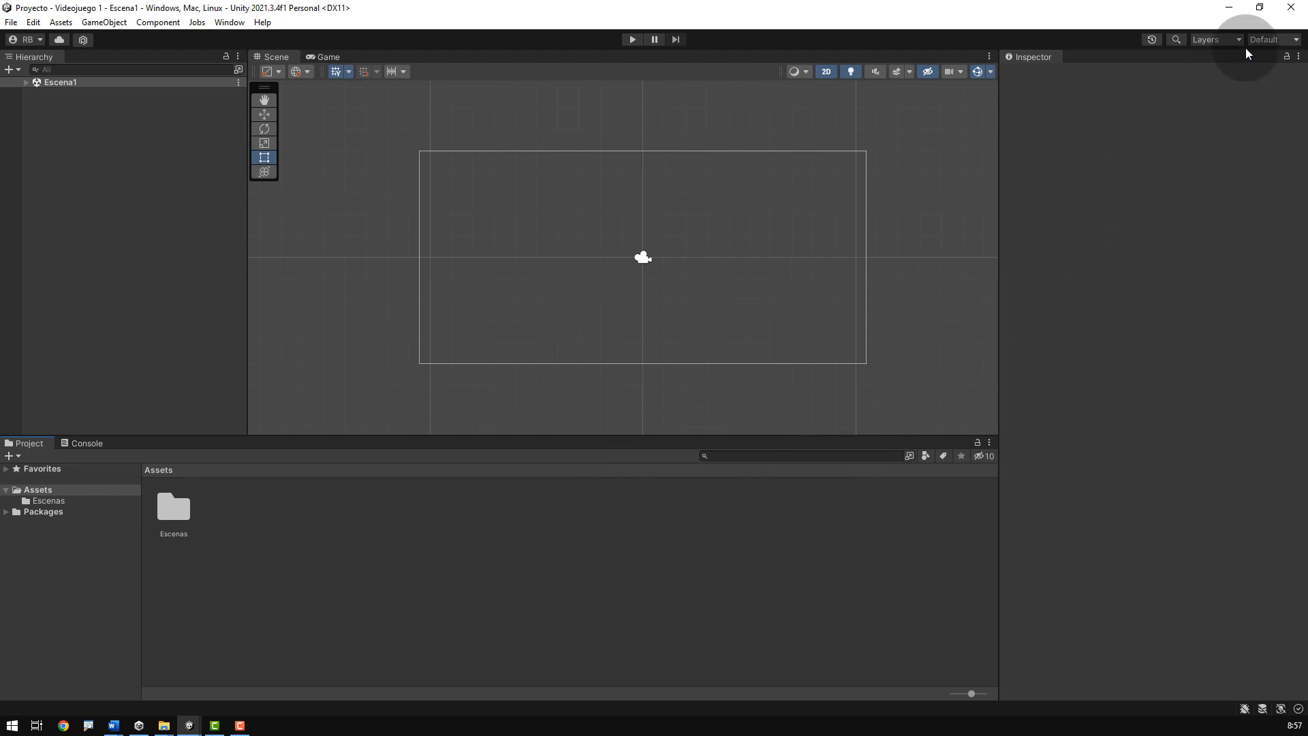
Step: Apply the RB - Package Manager layout and list the My Assets packages
left_click(1269, 39)
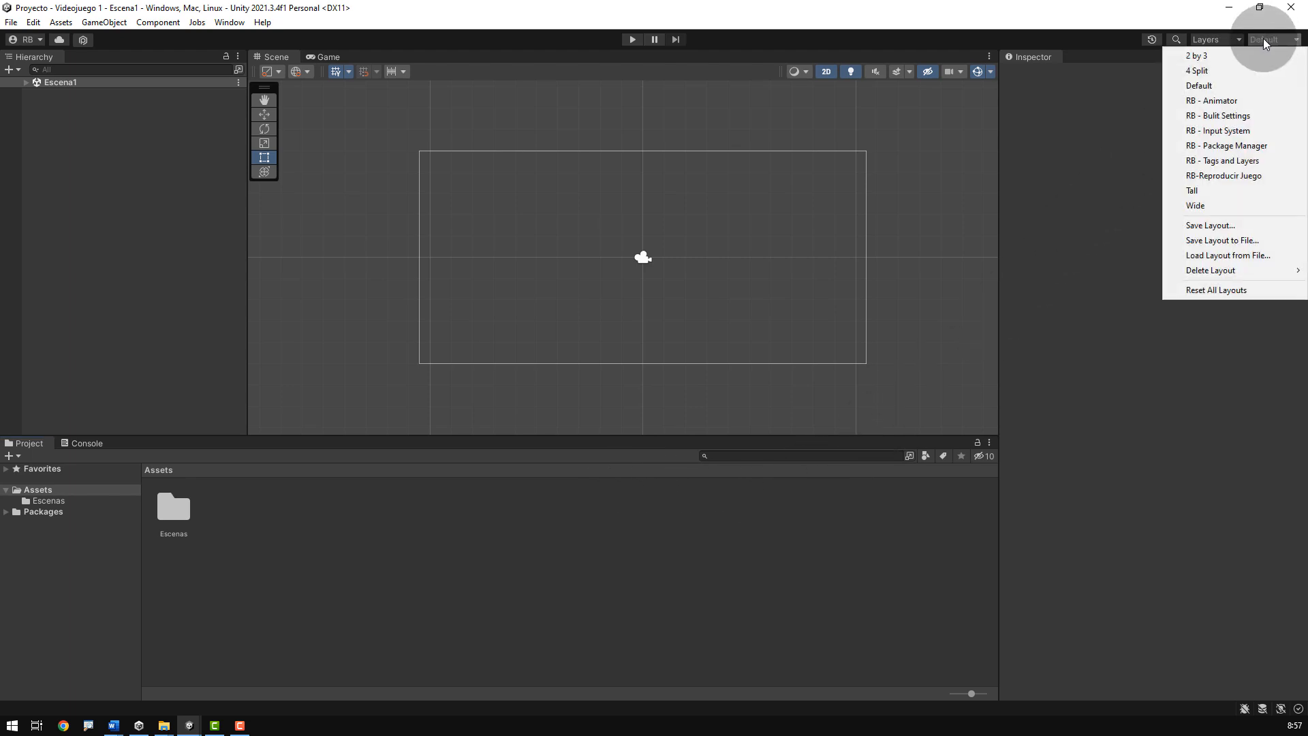
left_click(1241, 146)
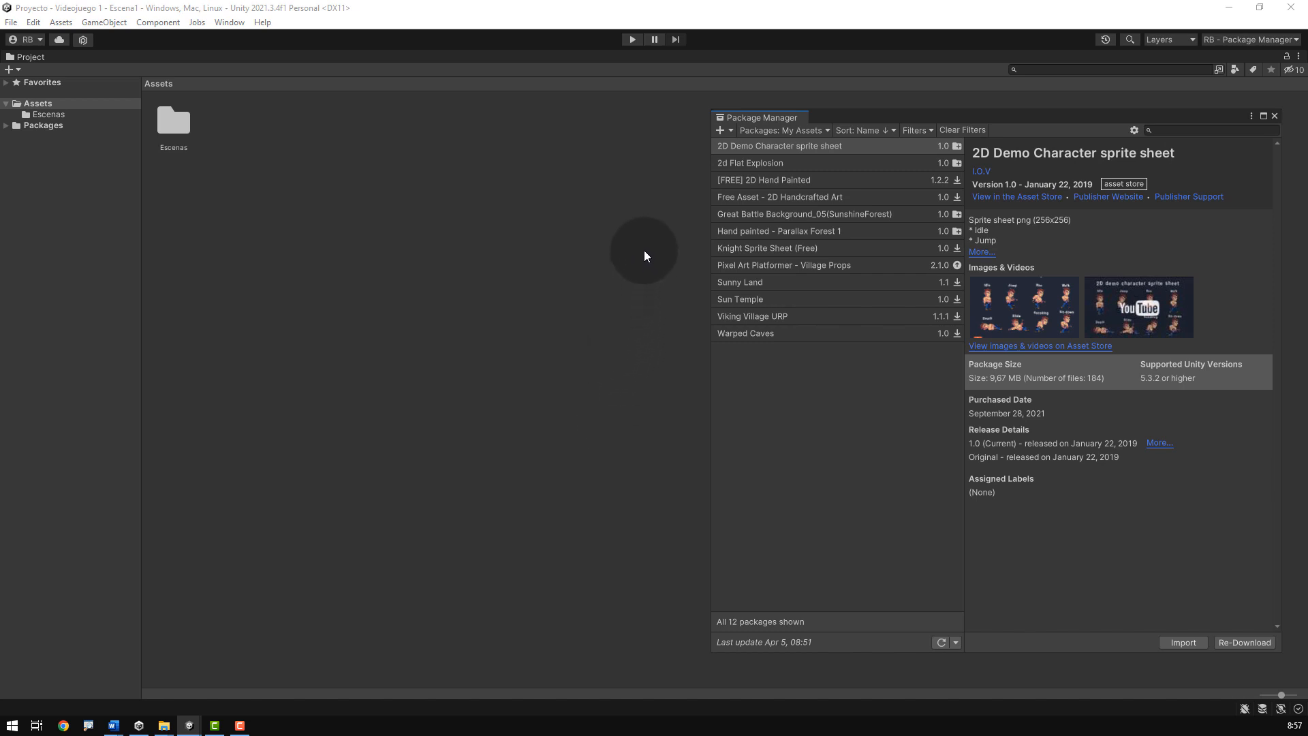
left_click(781, 131)
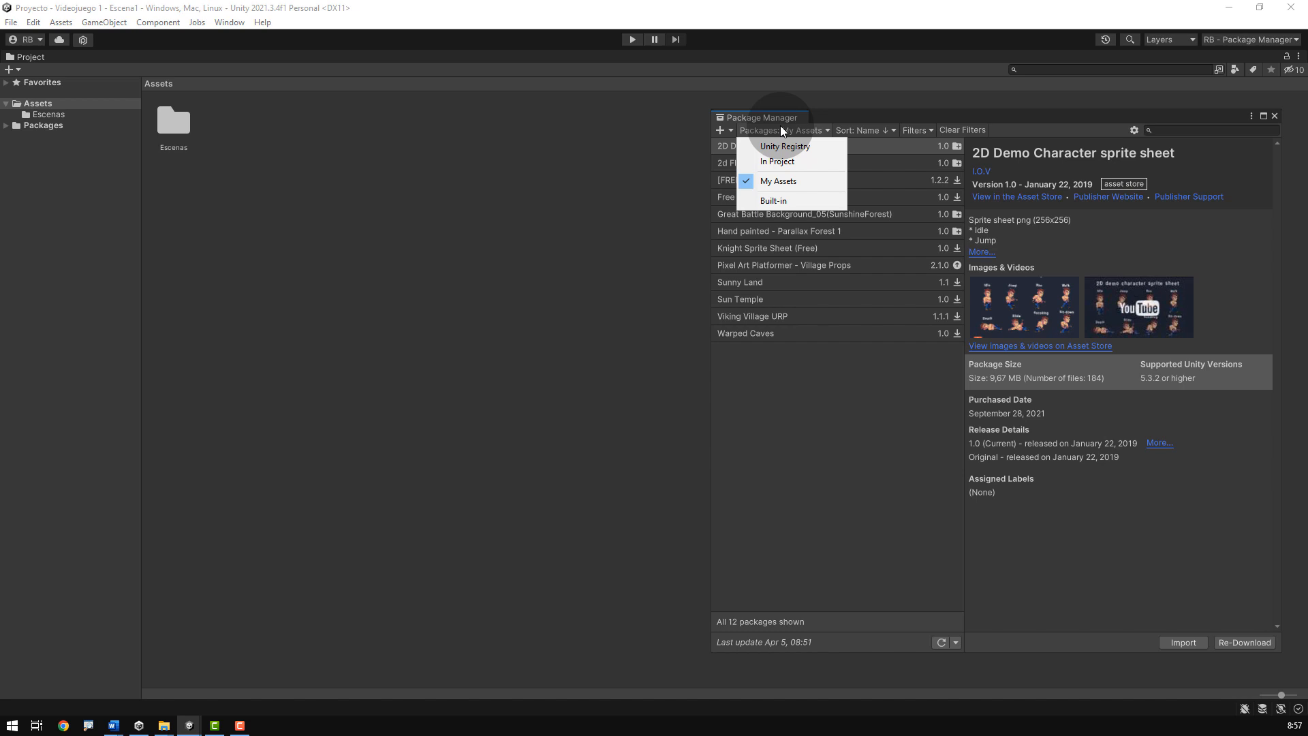
left_click(777, 181)
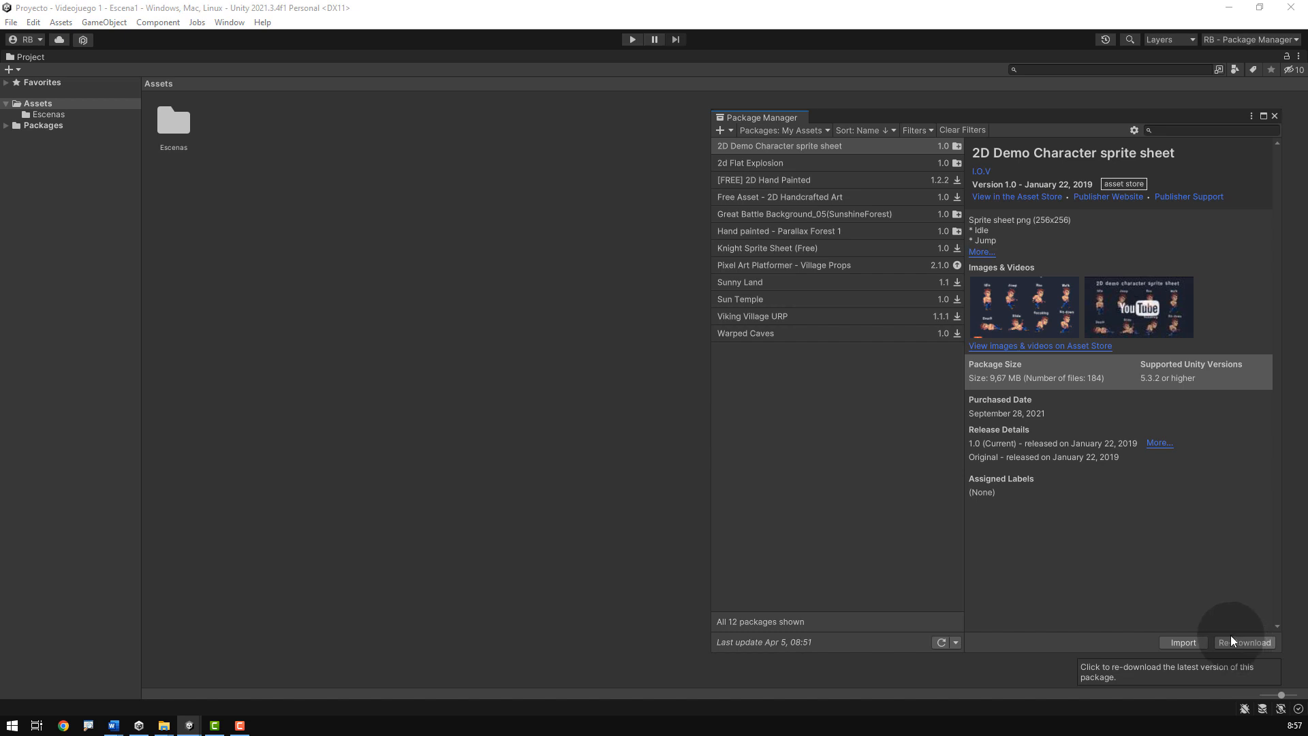
Step: Import the complete 2D Demo Character sprite sheet package into the project and select its folder in Assets
left_click(1183, 642)
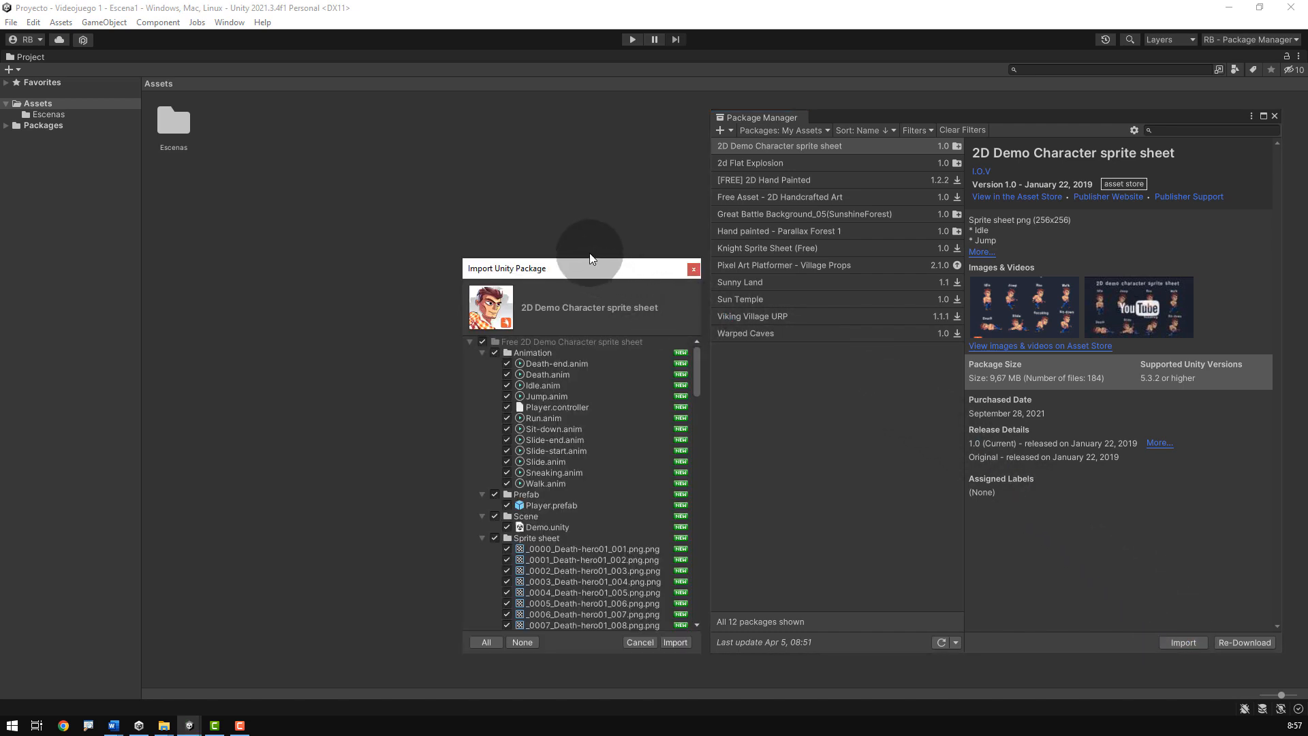
left_click(470, 343)
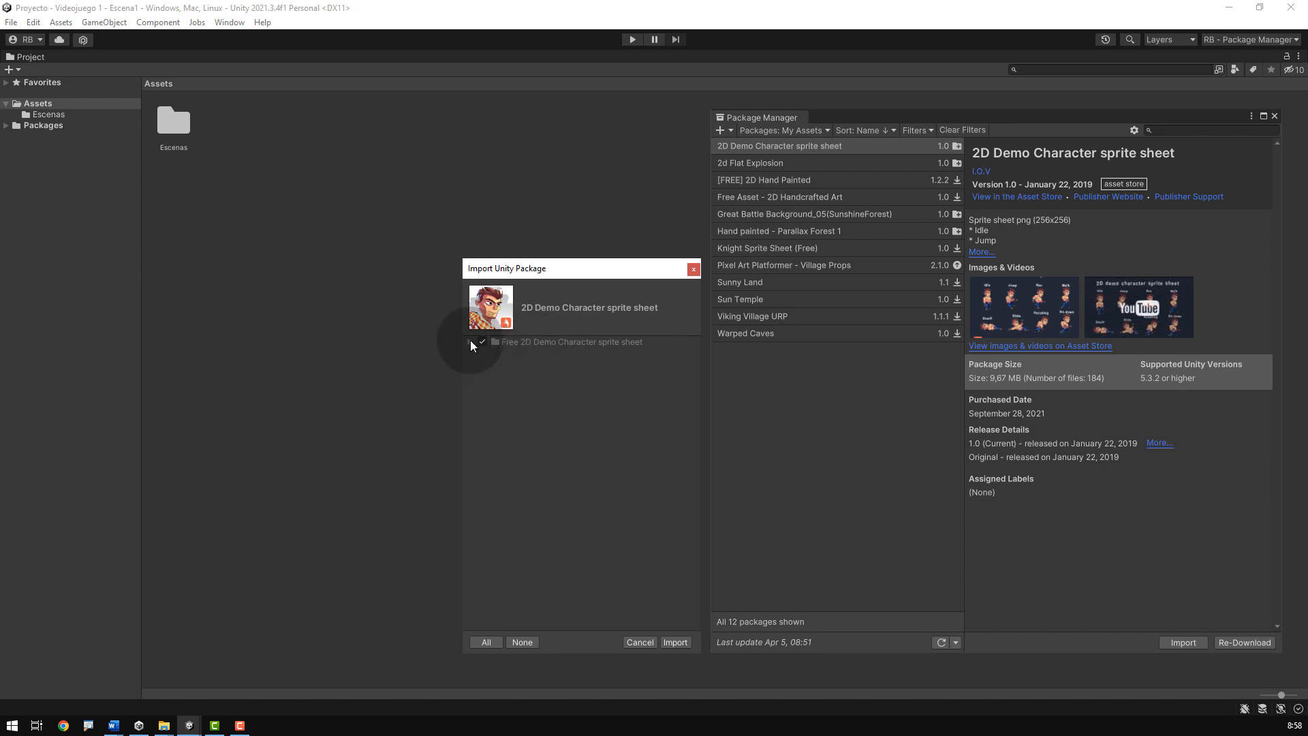
left_click(532, 343)
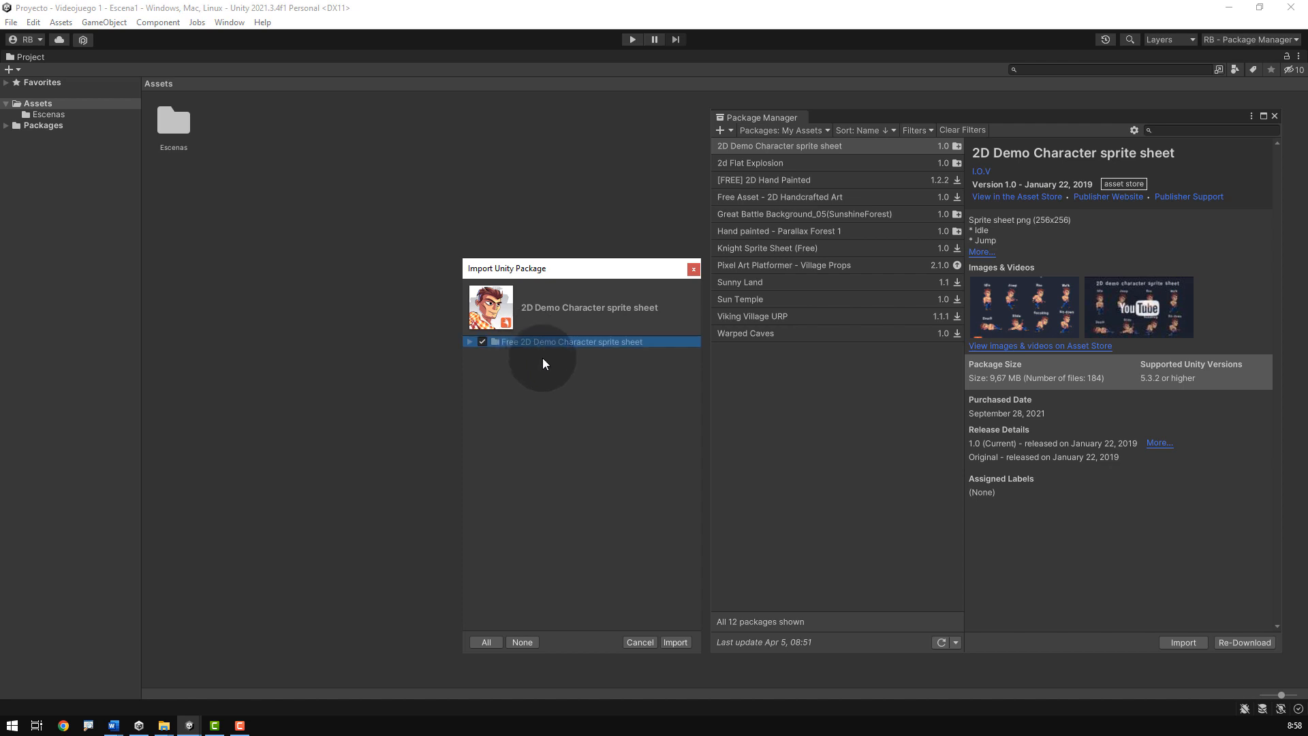
left_click(675, 644)
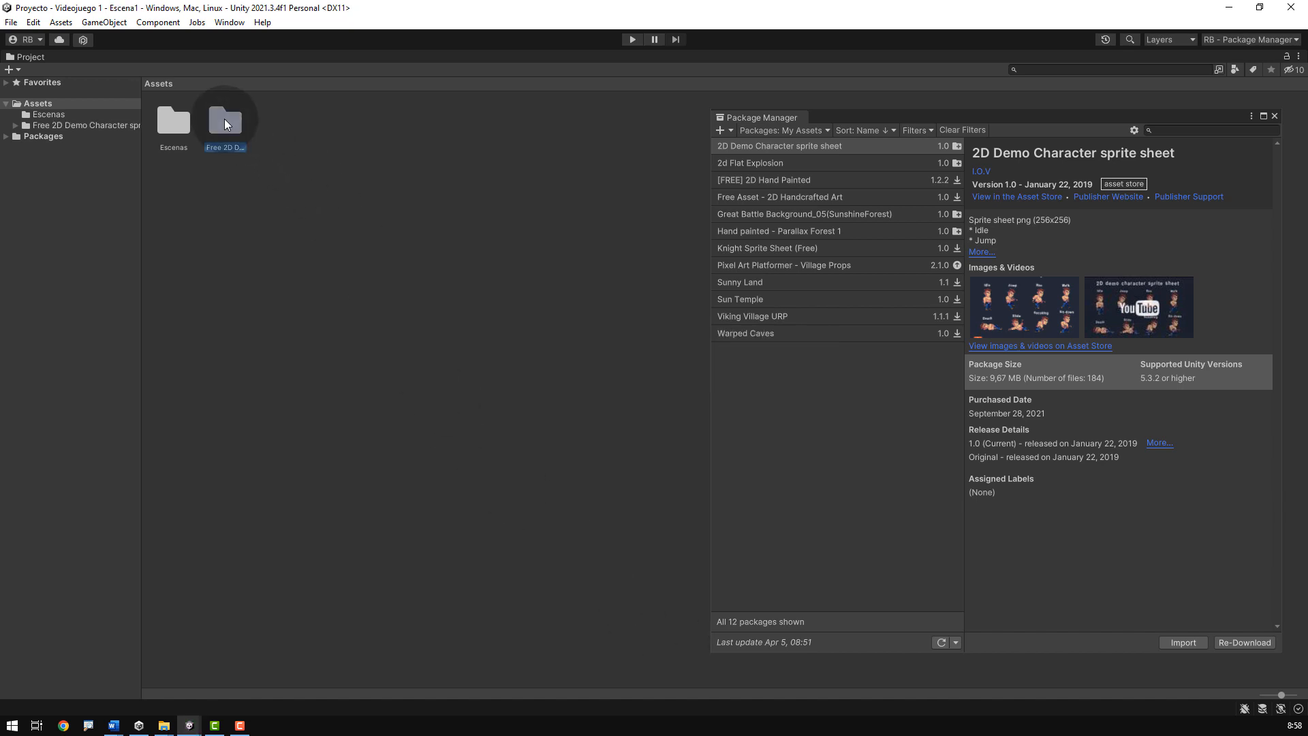
left_click(223, 119)
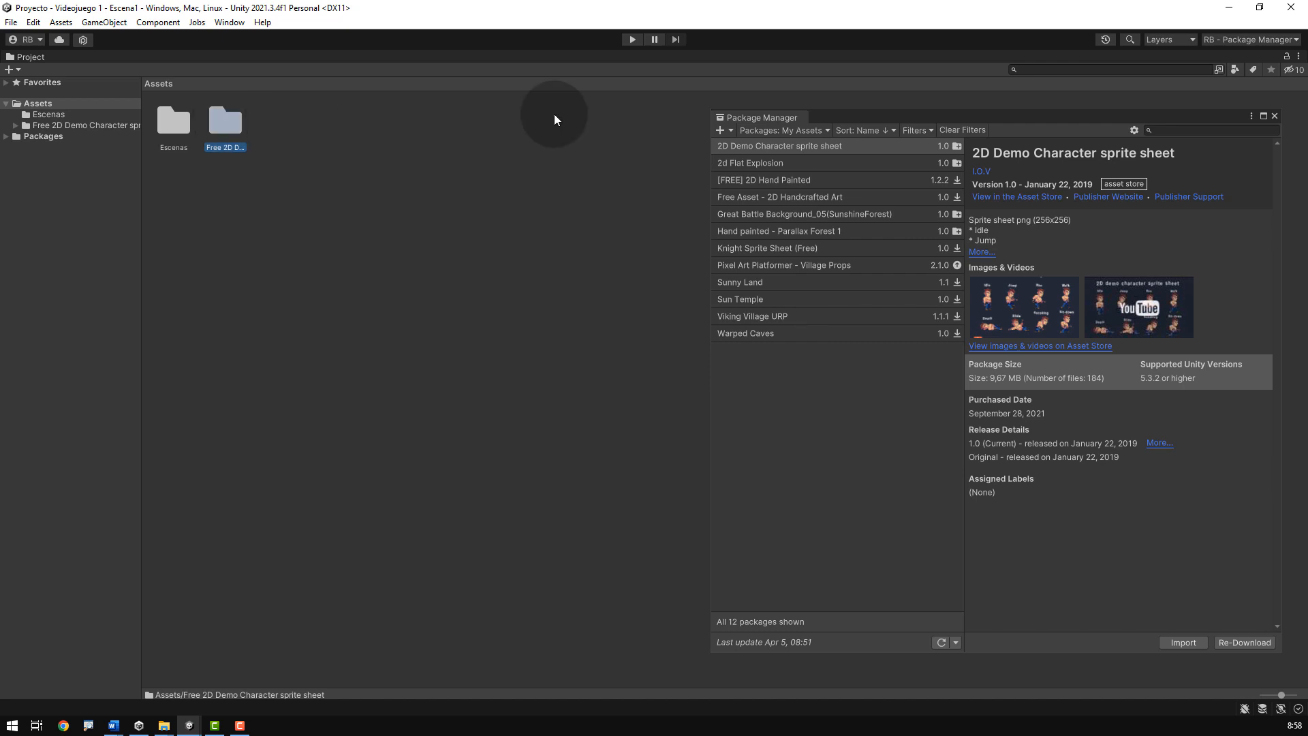
Step: Apply the Default layout and rename the Free 2D Demo Character sprite sheet folder to Personaje
left_click(1265, 41)
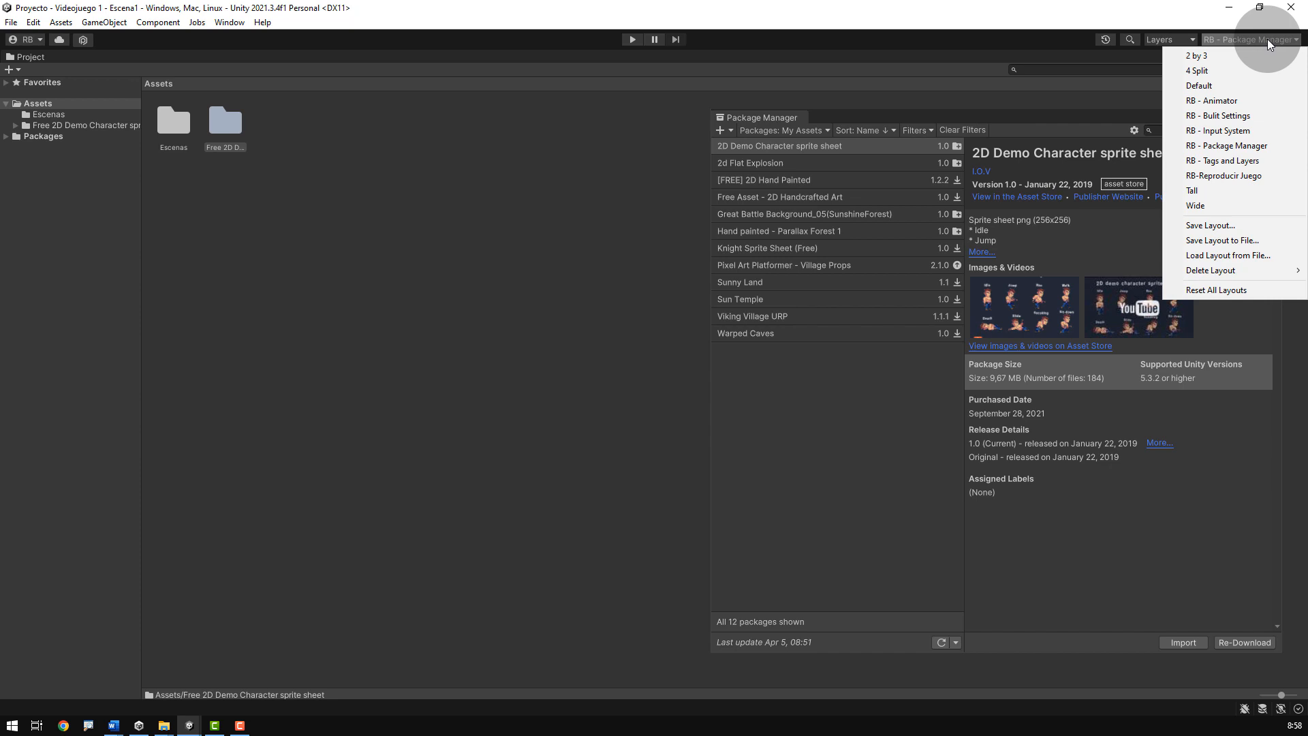
left_click(1244, 80)
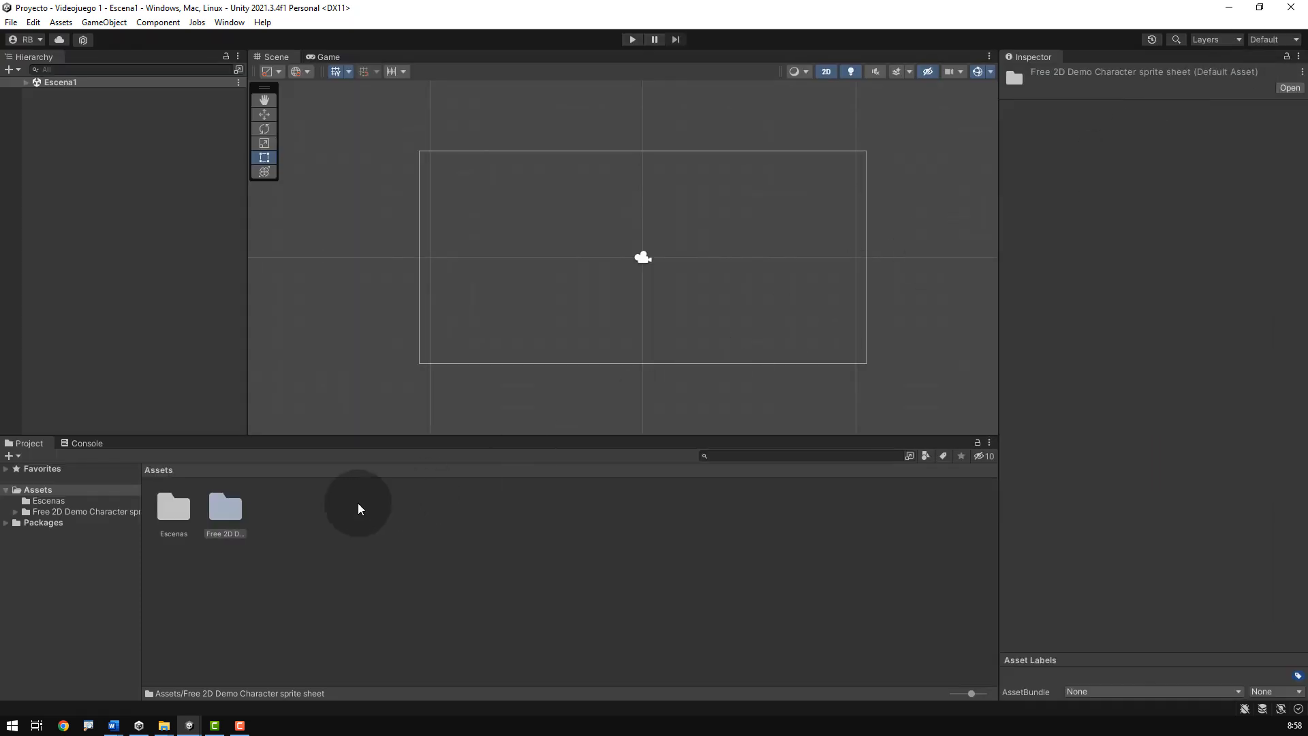
left_click(235, 504)
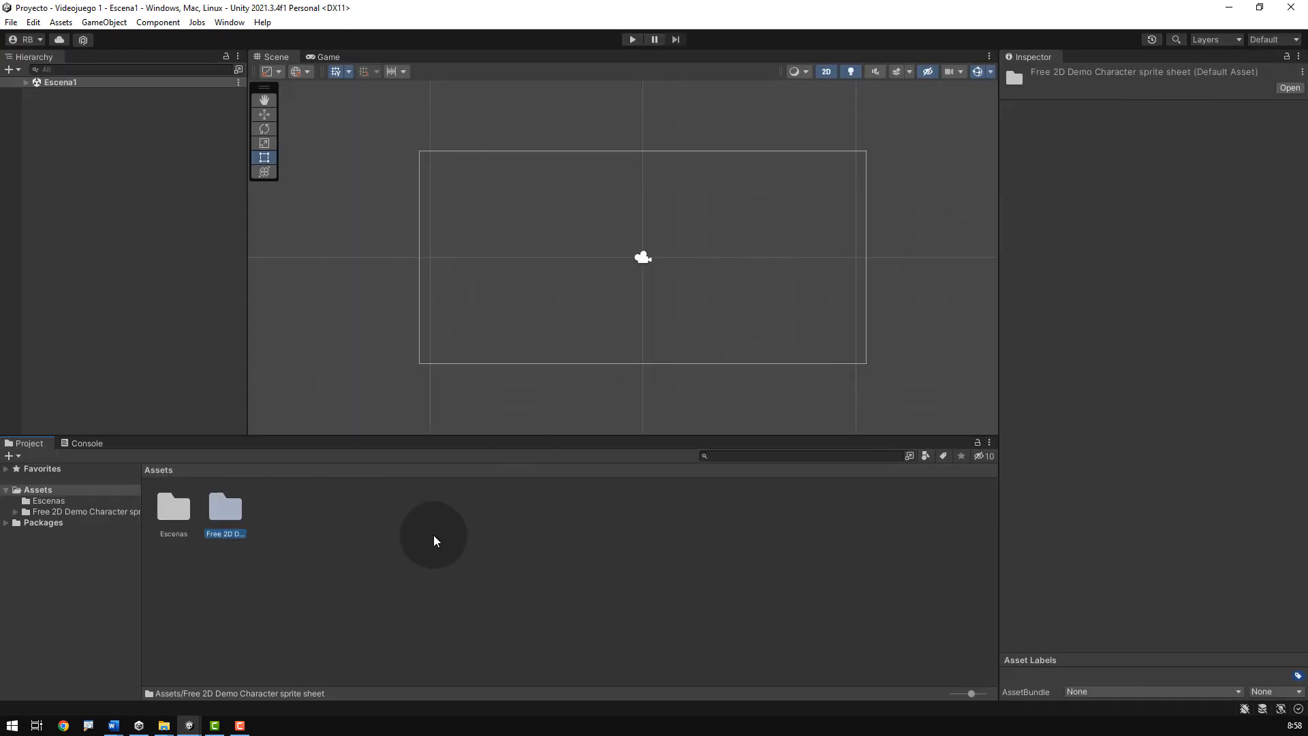
key("F2")
type("Personal")
key("Return")
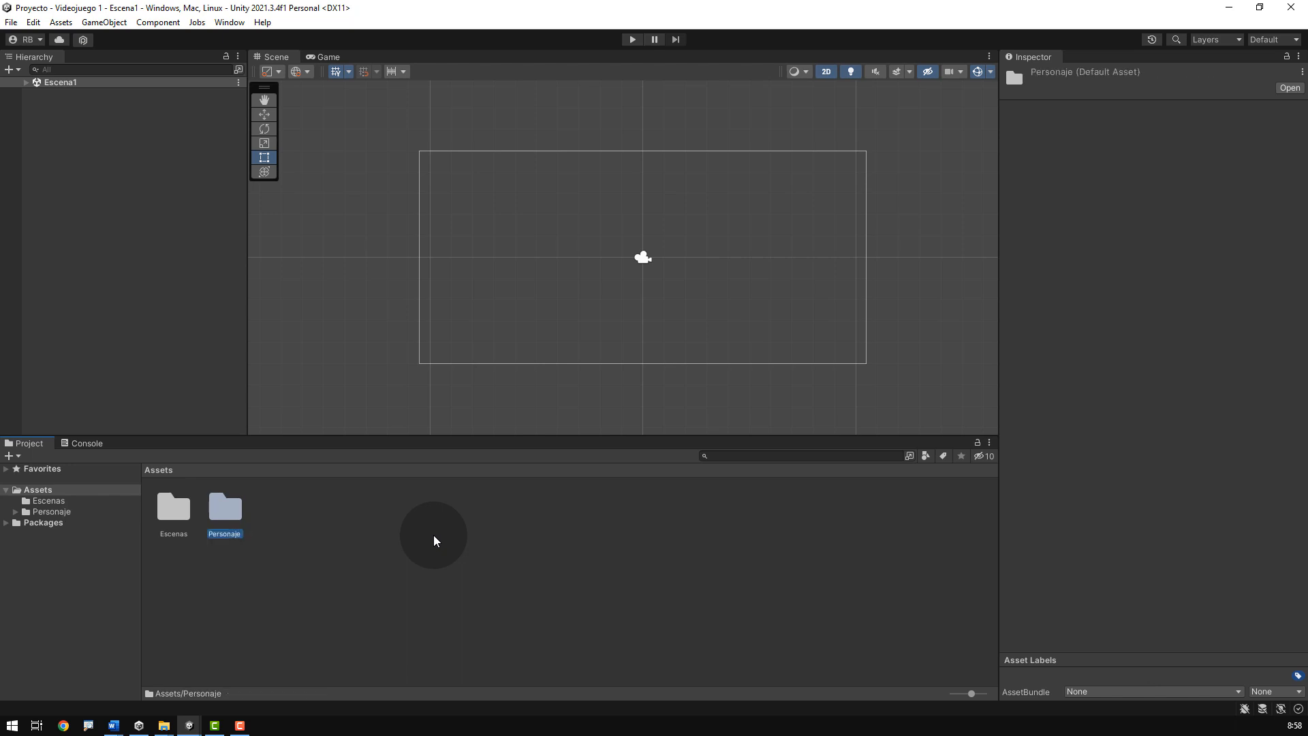
Step: Delete the Prefab and Scene subfolders from the Personaje folder
double_click(223, 505)
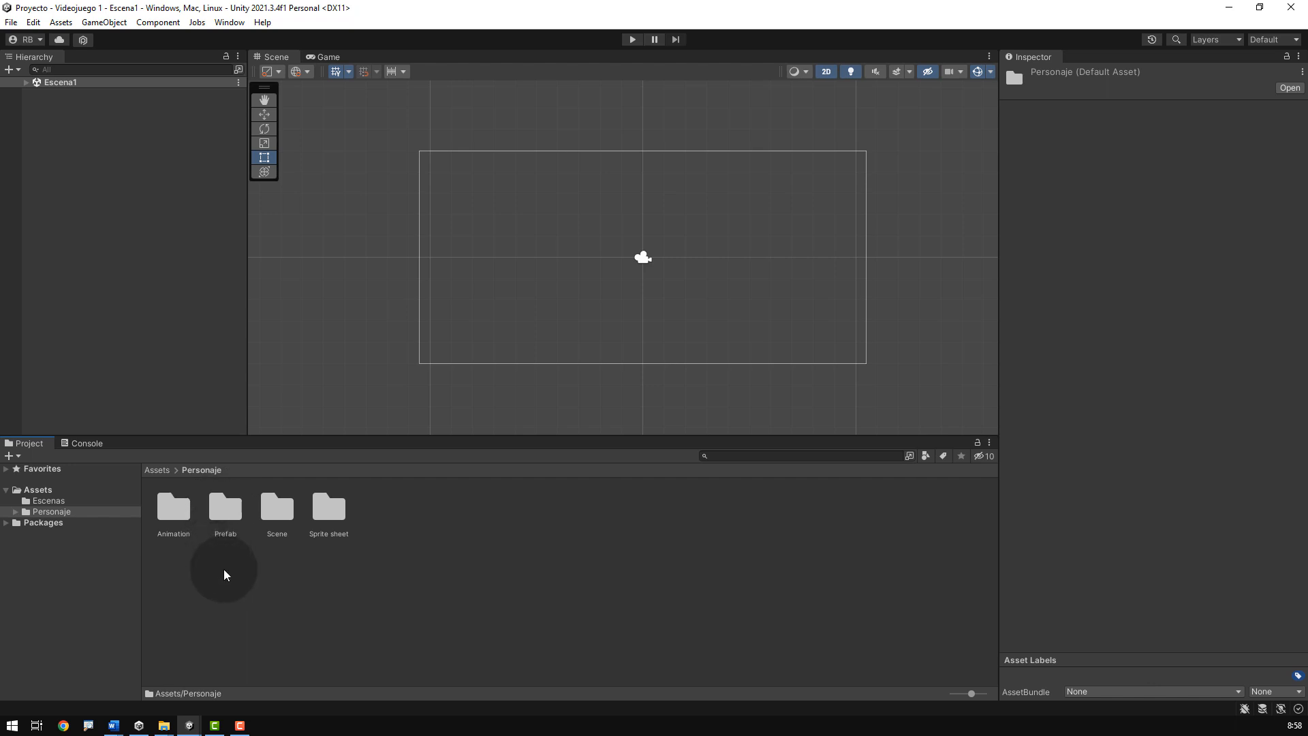
left_click(219, 507)
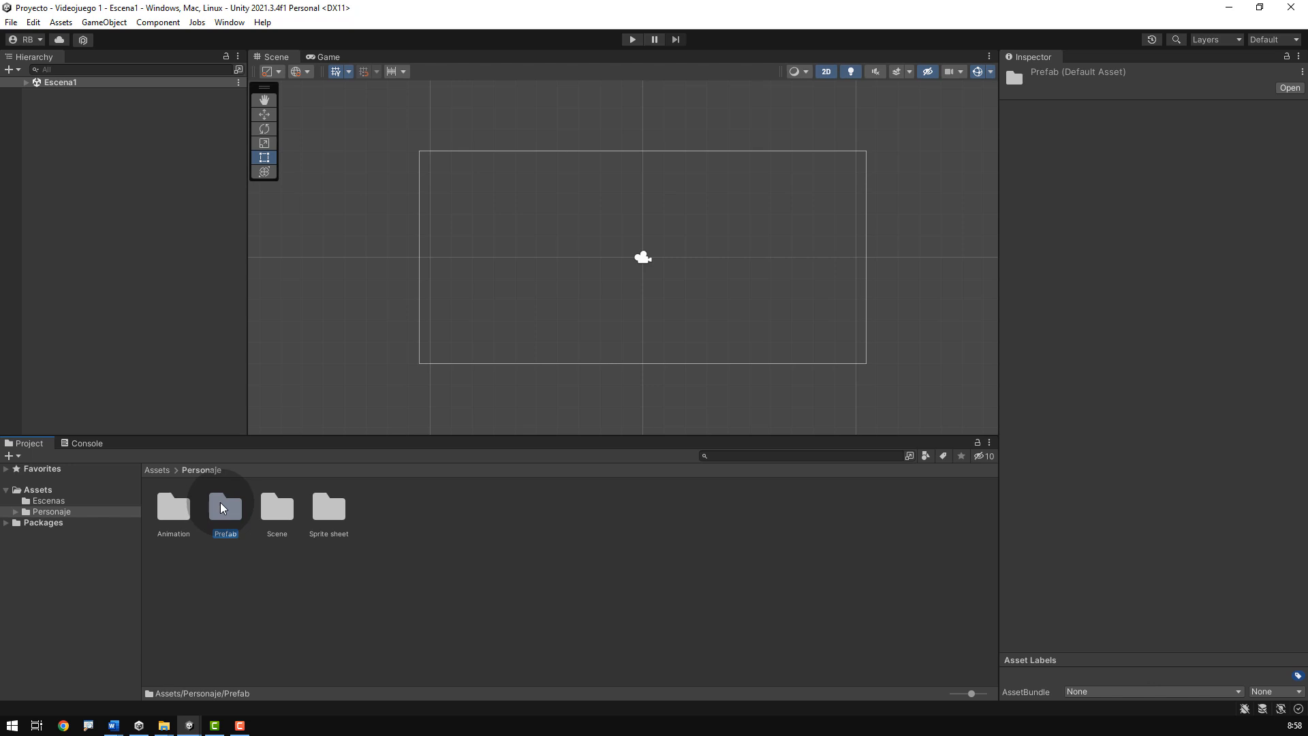
key("Delete")
left_click(687, 393)
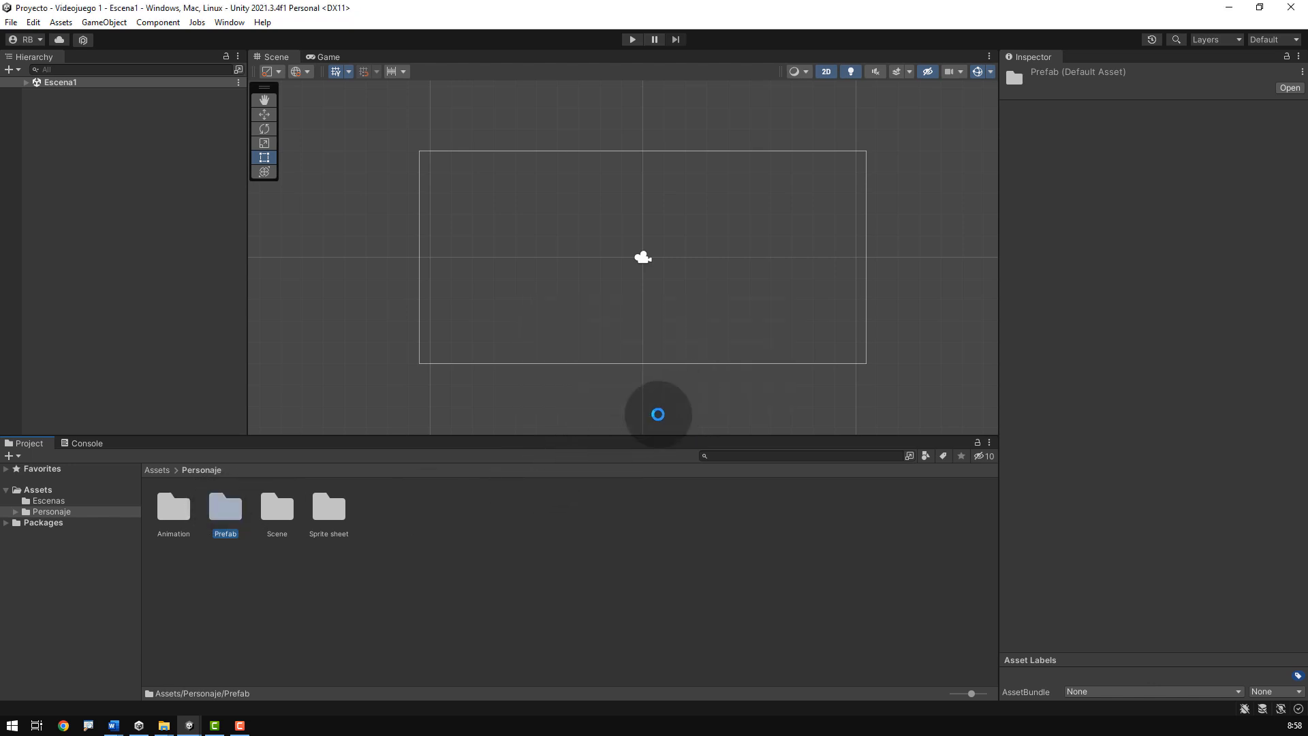
key("Delete")
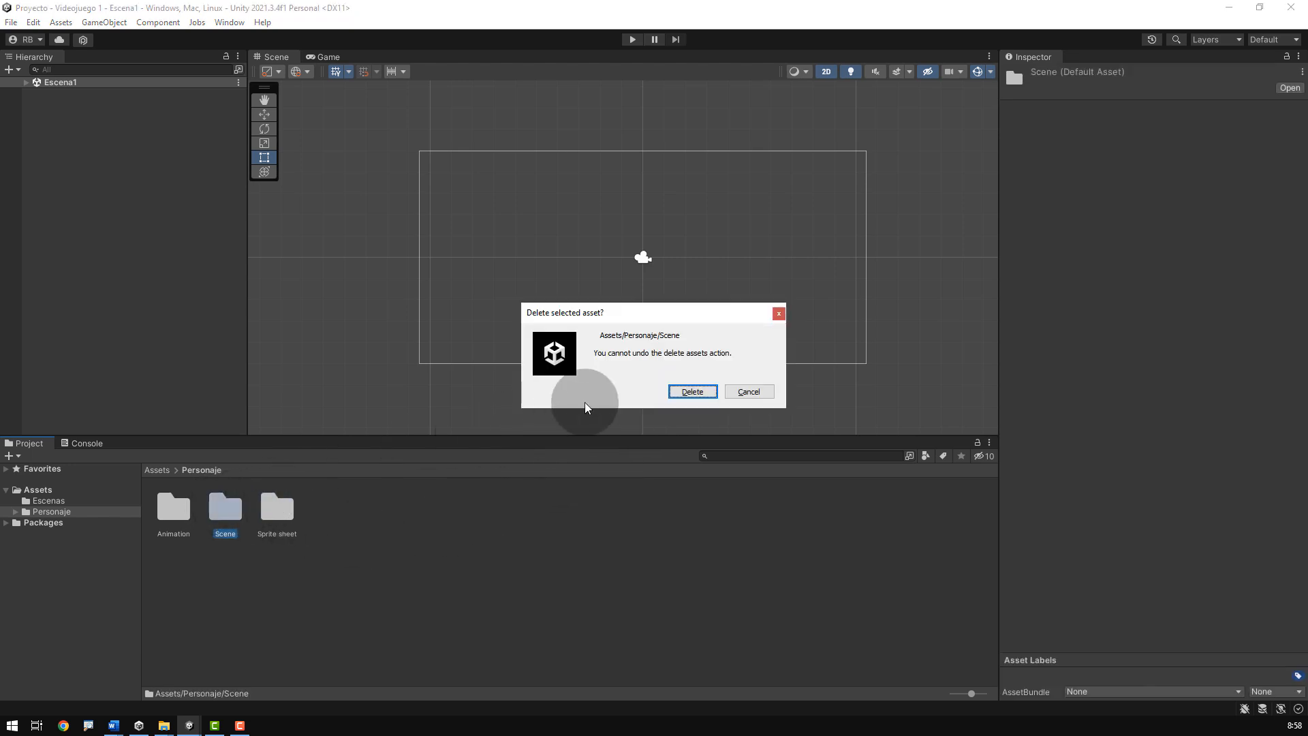
left_click(681, 392)
Step: Rename the Animation folder as Animaciones and the Sprite sheet folder as Imagenes inside Personaje
left_click(176, 518)
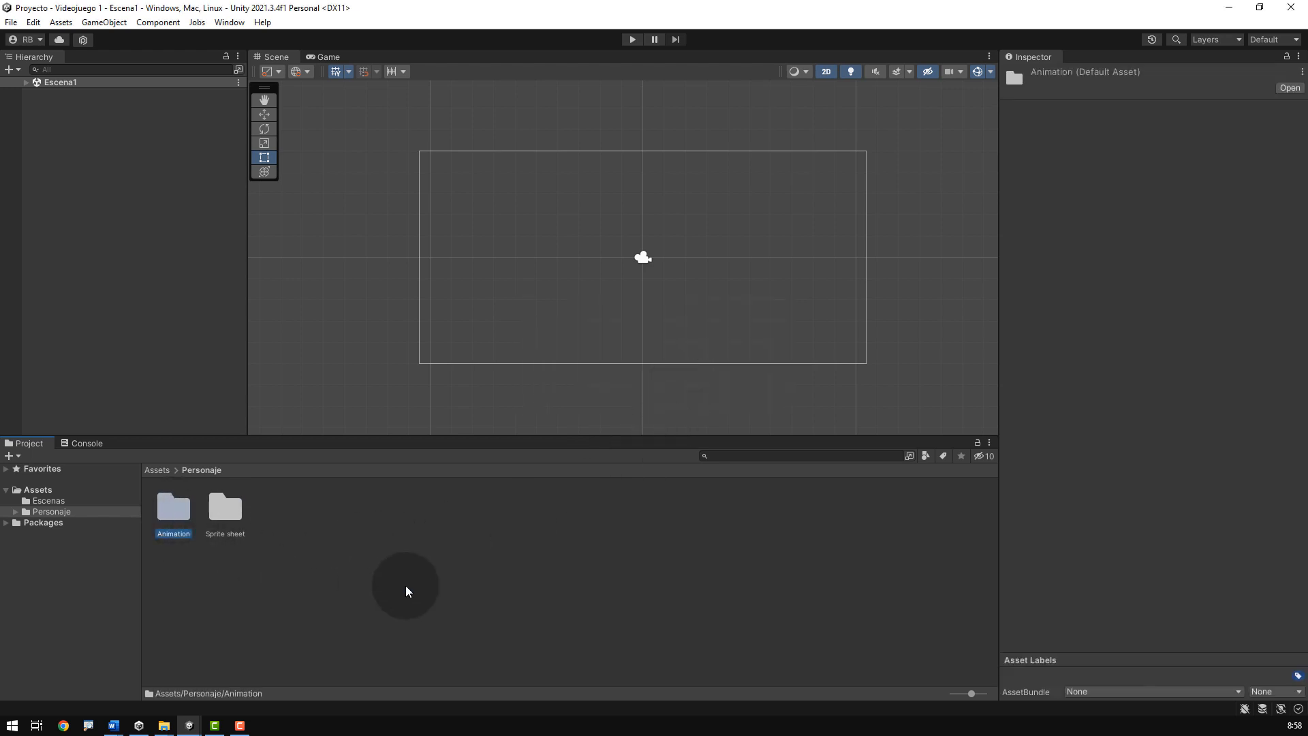
key("F2")
type("Animaciones")
key("Return")
left_click(220, 508)
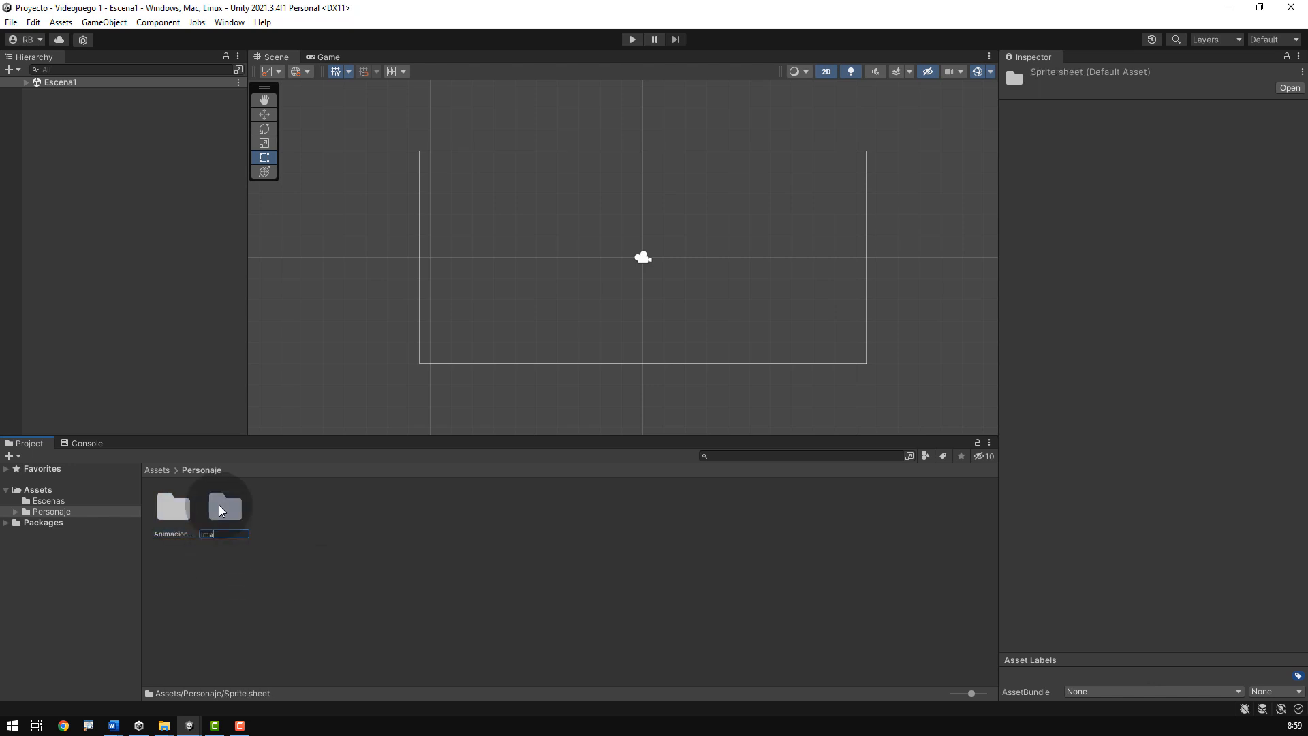
type("Imagenes")
key("Return")
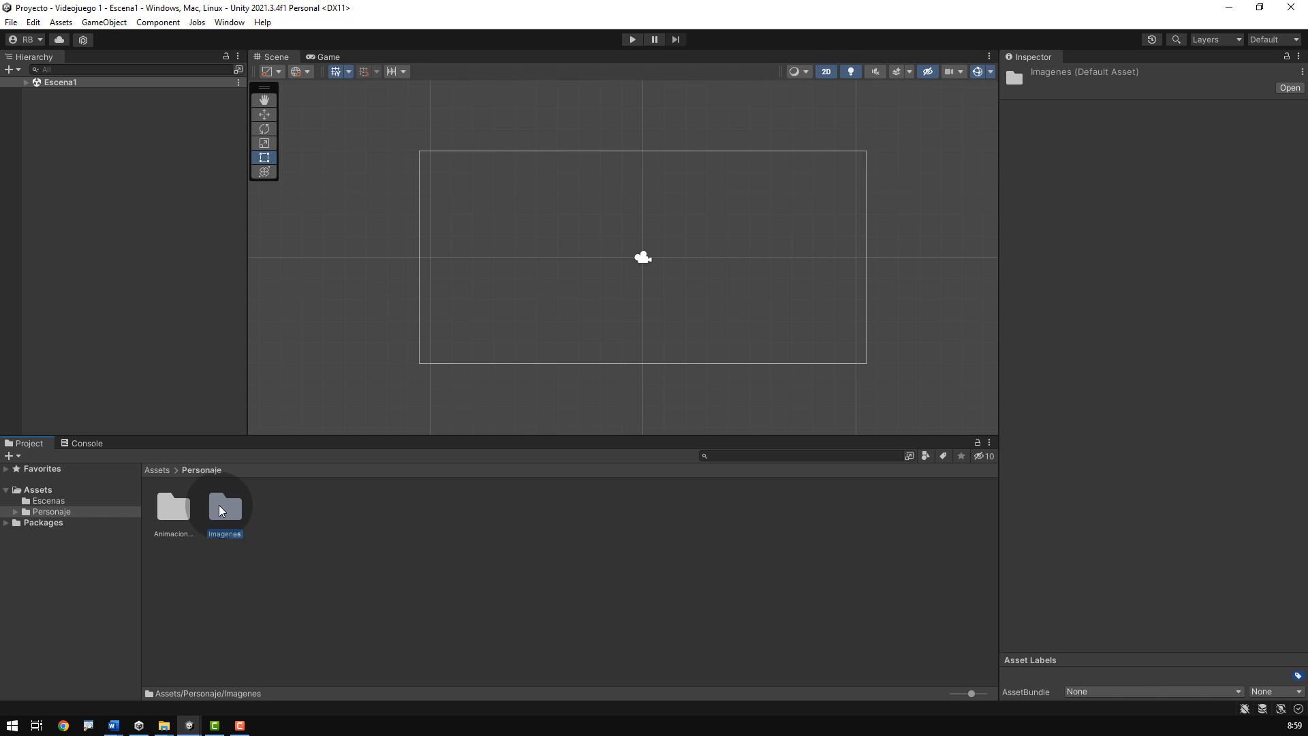
Step: Open the Animaciones folder and rename the Death-end animation clip as Muerte-Fin
double_click(169, 509)
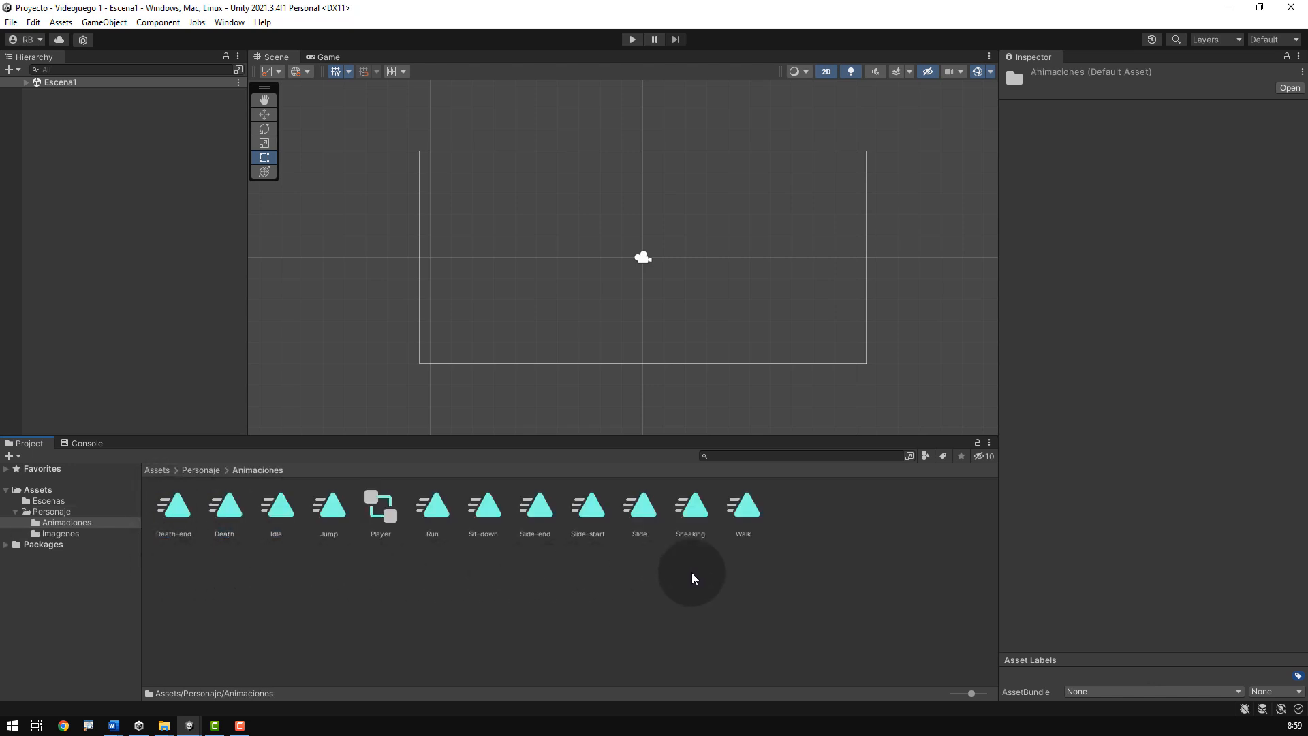
left_click(172, 508)
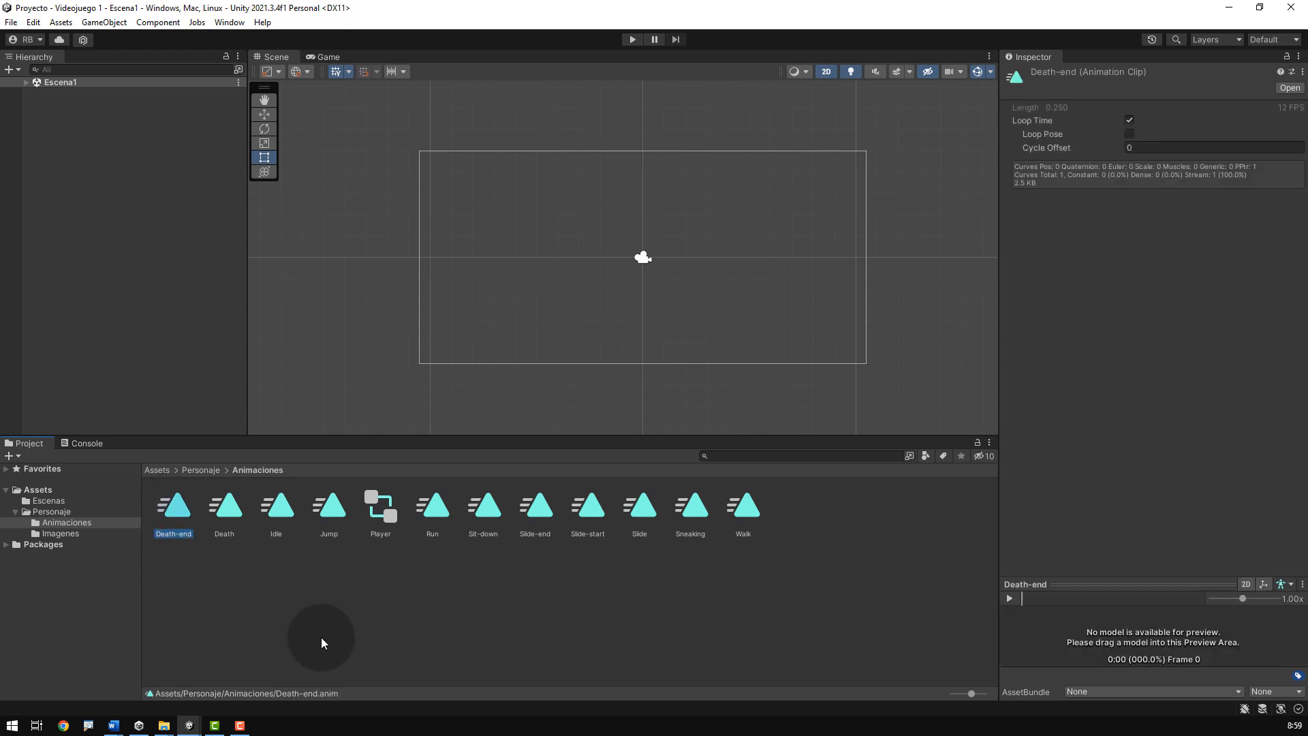
key("F2")
type("Muerte-Fi")
key("BackSpace")
key("BackSpace")
key("BackSpace")
key("BackSpace")
key("BackSpace")
type("Fin")
key("Return")
Step: Rename the Death animation clip as Muerte
key("Left")
key("Left")
key("Left")
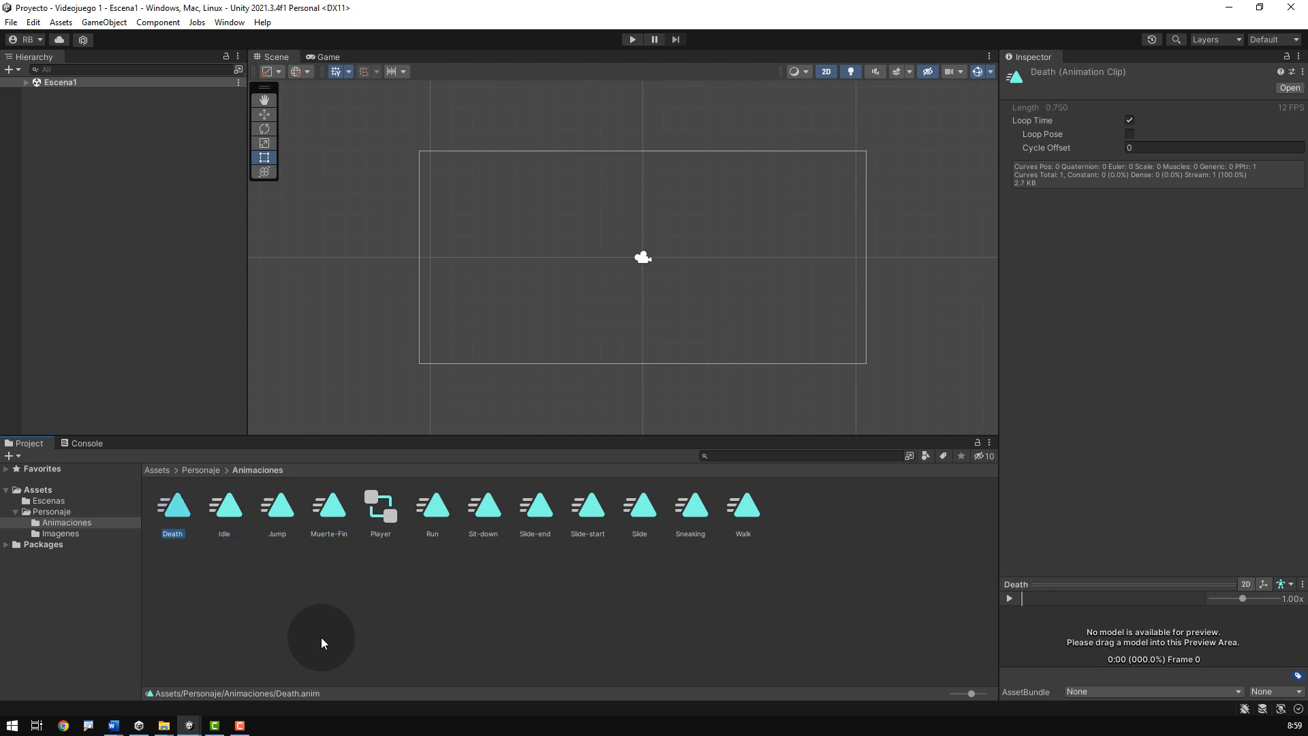
key("F2")
type("Muerte")
key("Return")
Step: Rename the Idle animation clip as Ocio
key("Left")
key("Left")
key("Left")
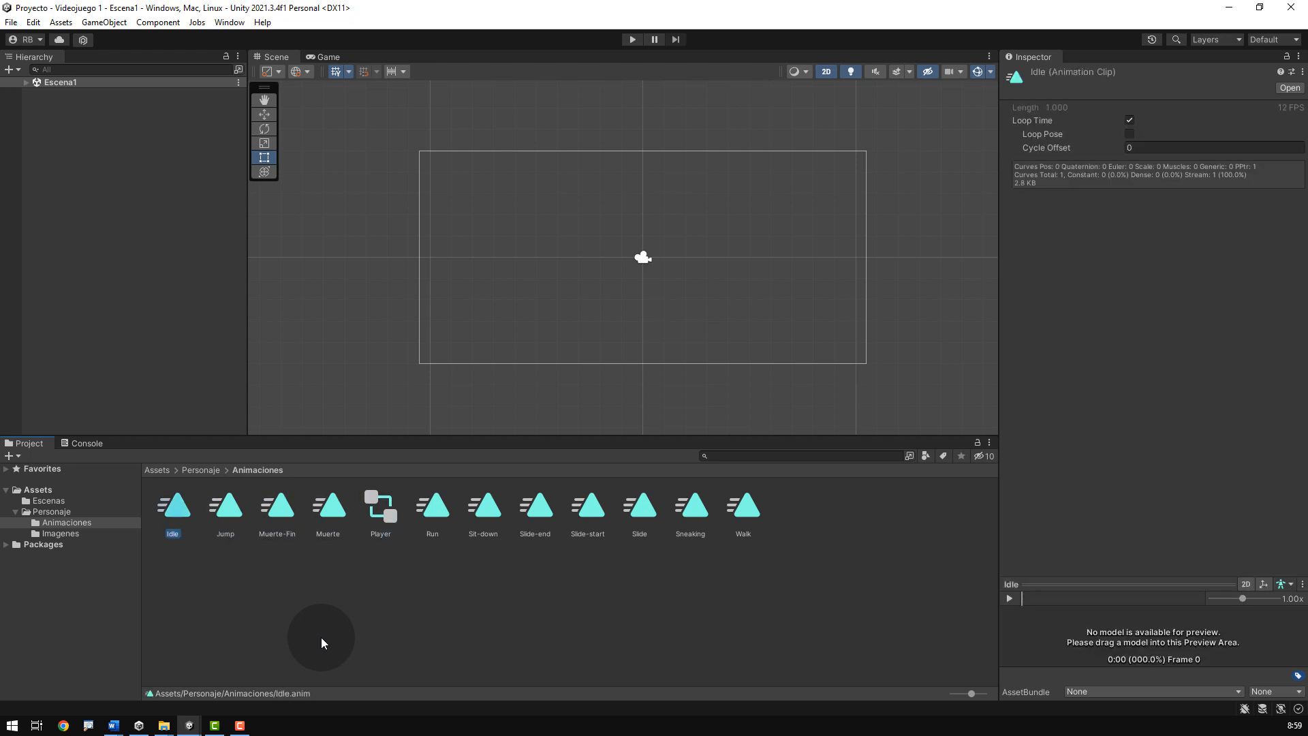
key("F2")
type("Ocio")
key("Return")
Step: Rename the Jump animation clip as Saltar
key("Left")
key("Left")
key("Left")
key("F2")
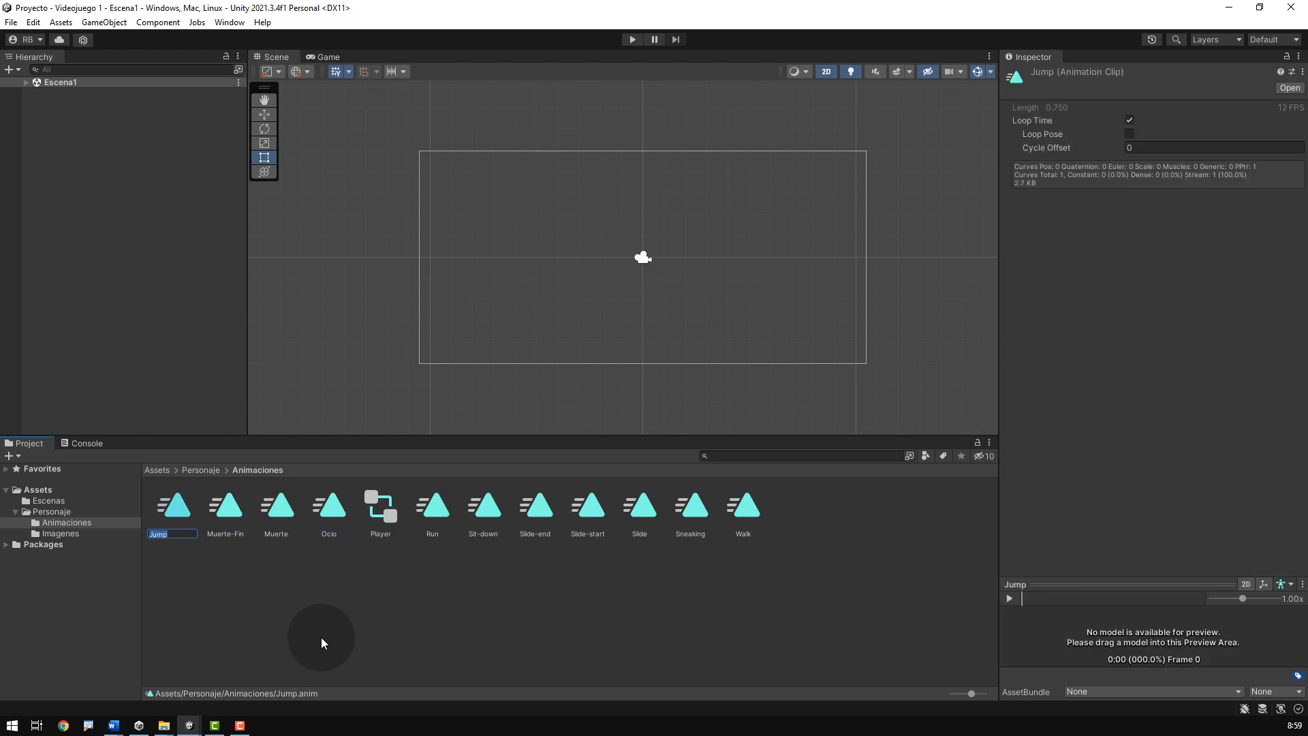
type("Saltar")
key("Return")
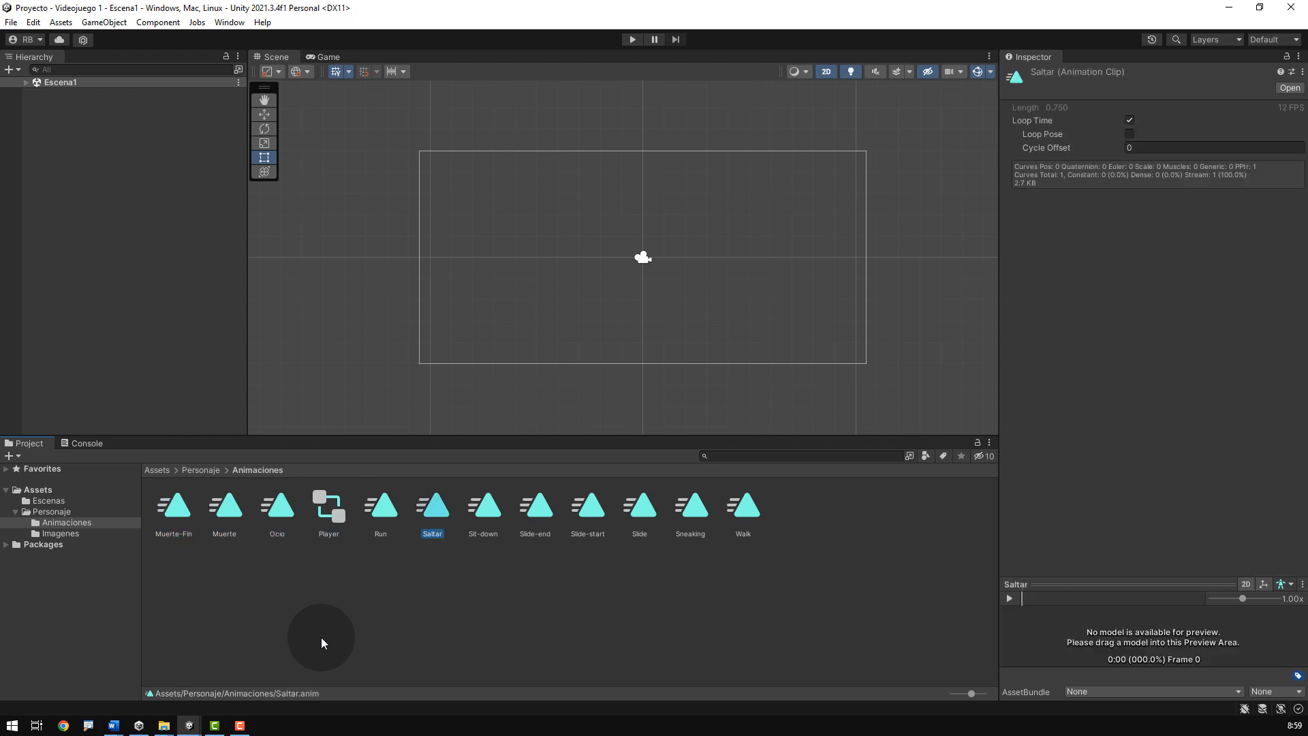
Step: Rename the Player animator controller as Jugador
key("Left")
key("Left")
key("Left")
key("Left")
key("Right")
key("Right")
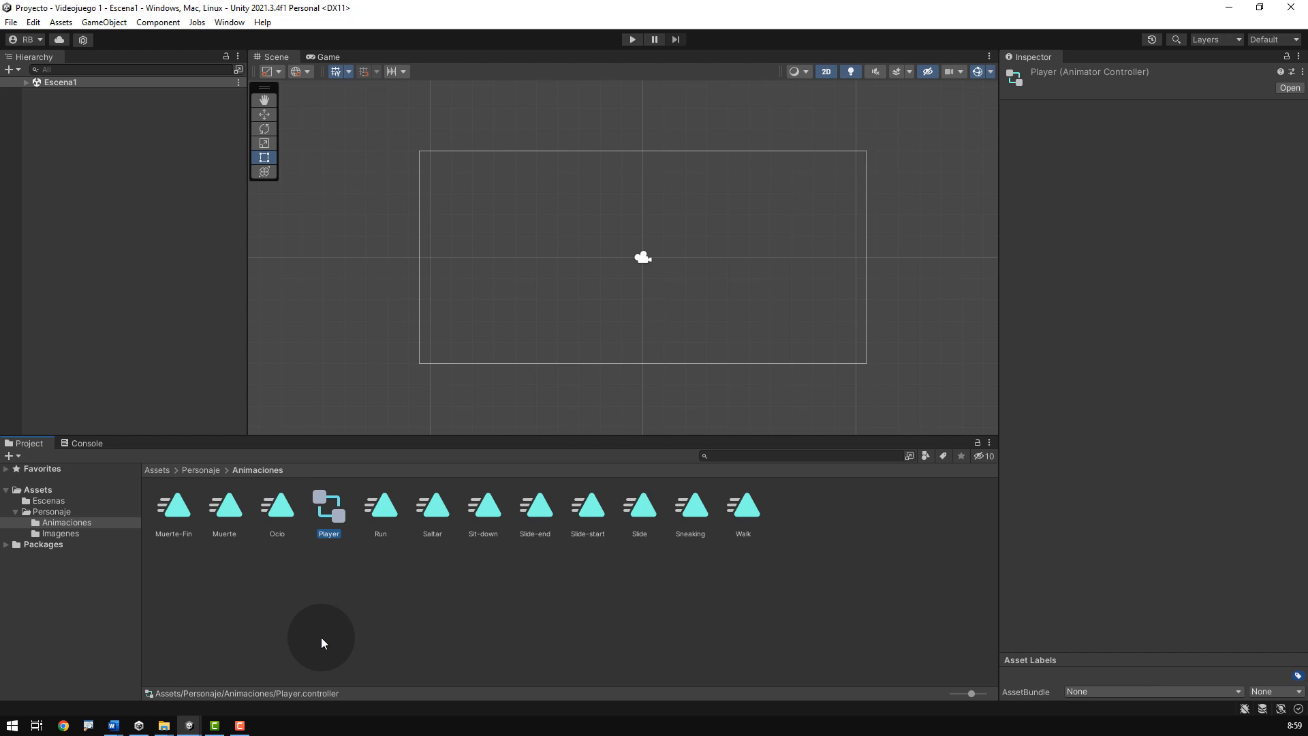
key("F2")
type("Jugado")
key("Return")
Step: Rename the Run animation clip as Correr
key("Right")
key("Right")
key("Right")
key("Right")
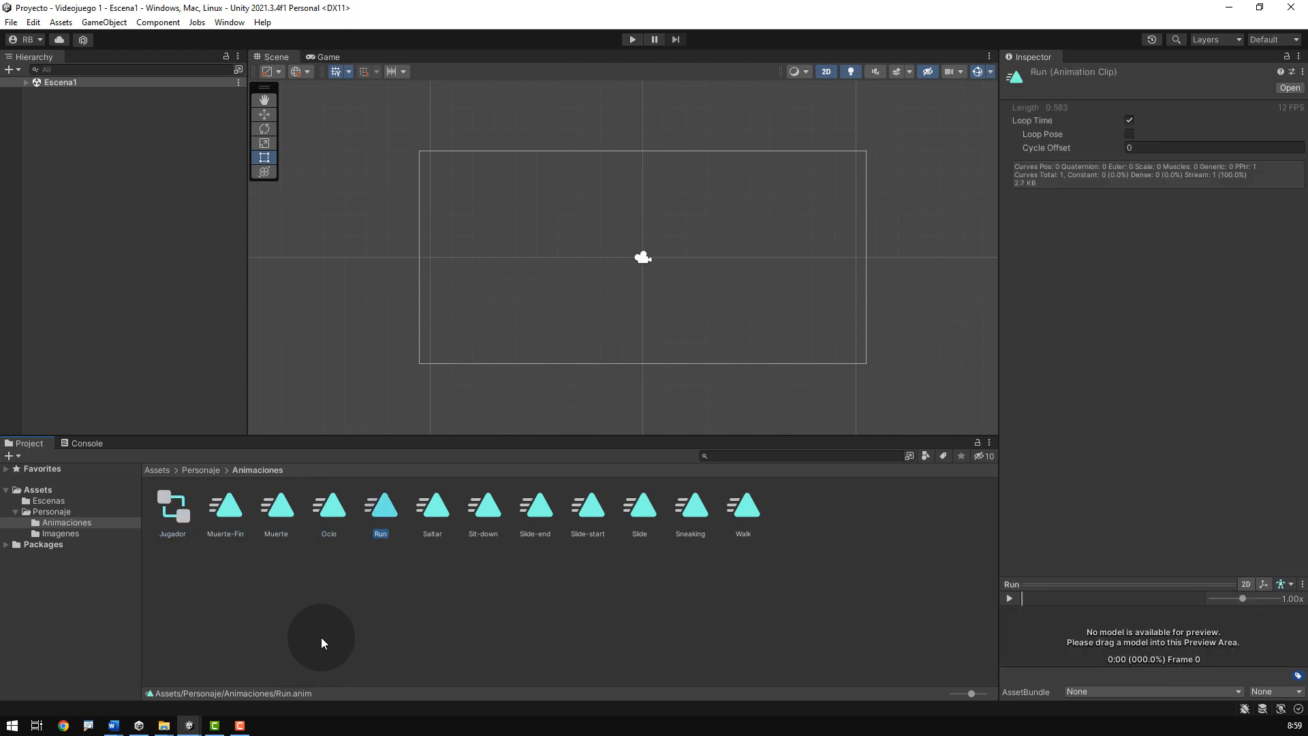
key("F2")
type("Correr")
key("Return")
Step: Rename the Sit-down animation clip as Agacharse
key("Right")
key("Right")
key("Right")
key("Right")
key("Right")
key("Right")
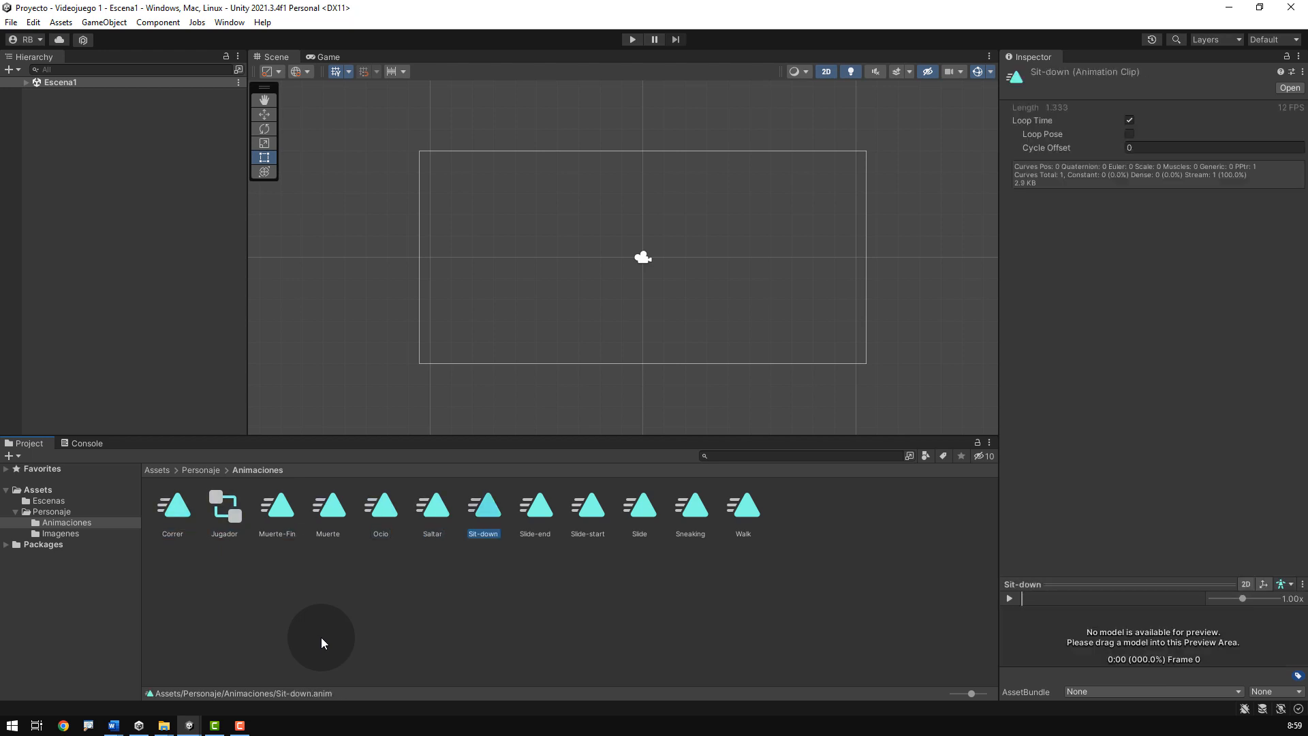
key("F2")
type("Agacharse")
key("Return")
Step: Rename the Slide-end animation clip as Delizar-fin
key("Right")
key("Right")
key("Right")
key("Right")
key("Right")
key("Right")
key("Right")
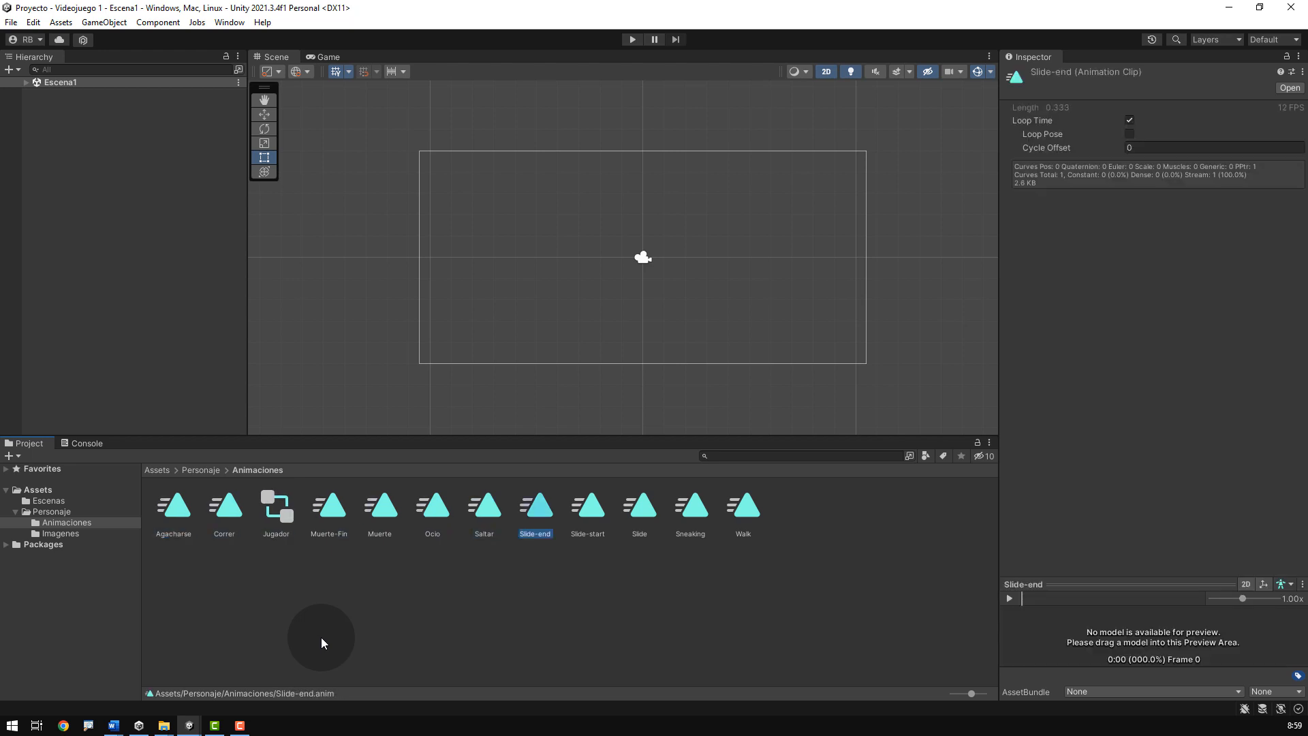
key("F2")
type("Delizar-fin")
key("Return")
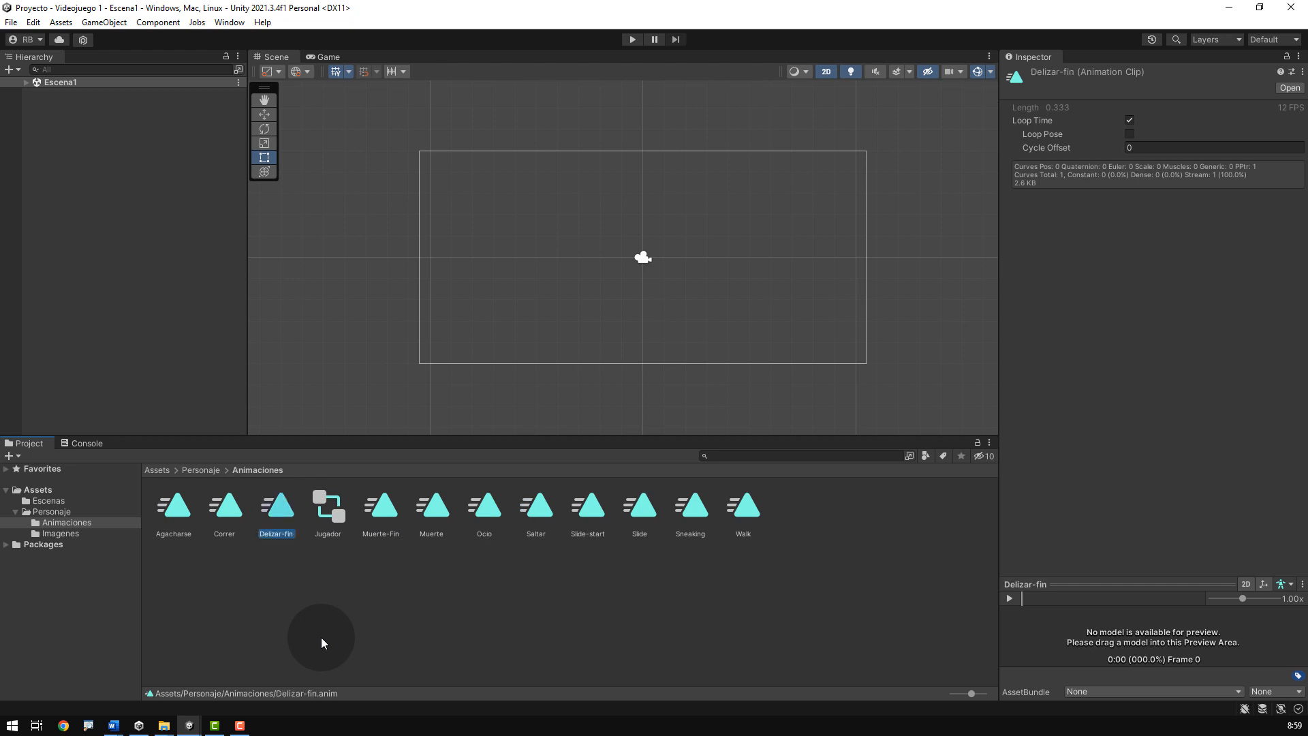
Step: Rename the Slide-start animation clip as Deslizar-inicio
key("Right")
key("Right")
key("Right")
key("Right")
key("Right")
key("Right")
key("F2")
type("D")
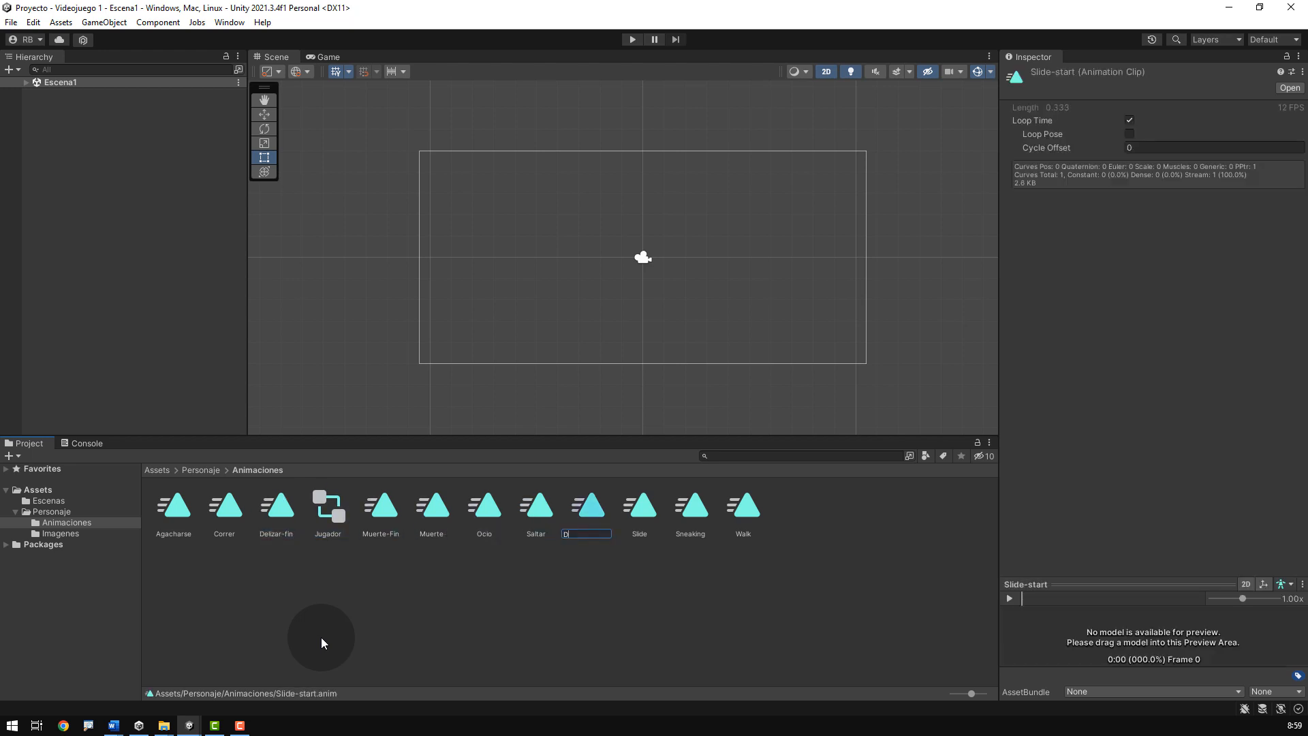
type("eslizar-inicio")
key("Return")
Step: Rename the Slide animation clip as Deslizar
key("Right")
key("Right")
key("Right")
key("Right")
key("Right")
key("Right")
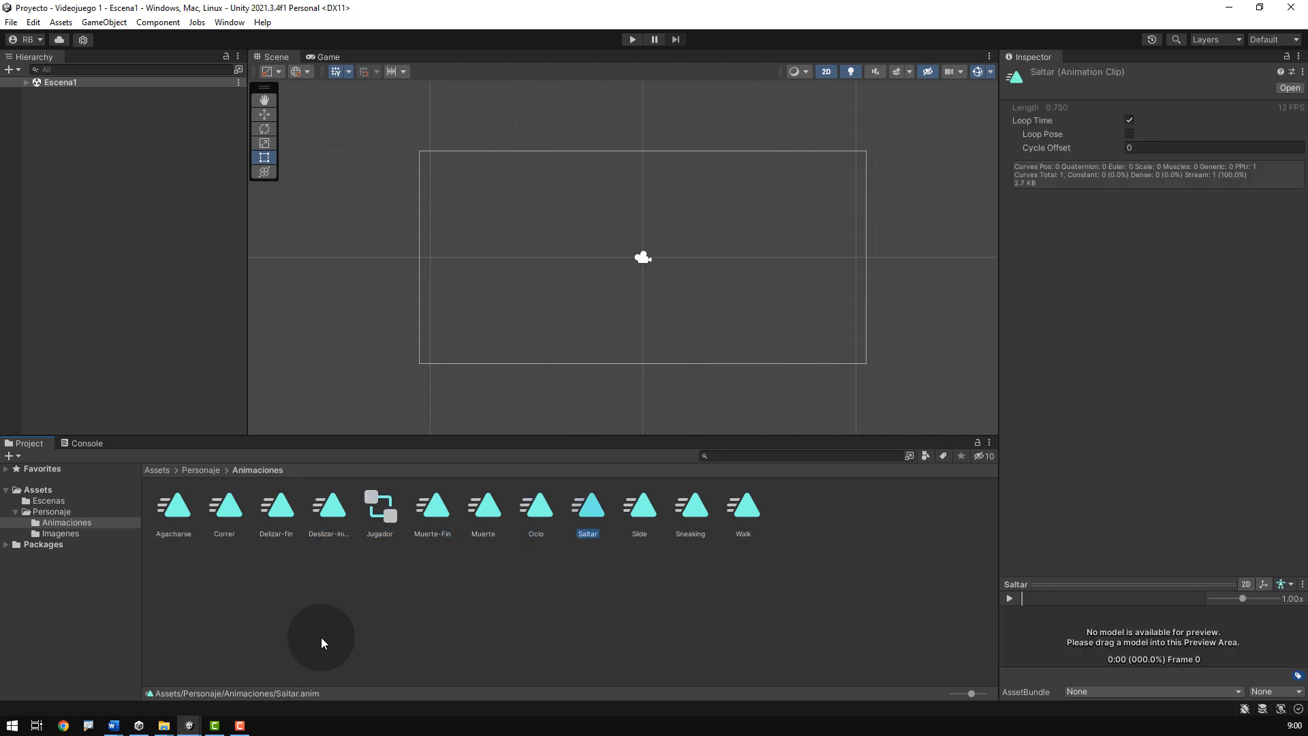
key("F2")
type("Deliza")
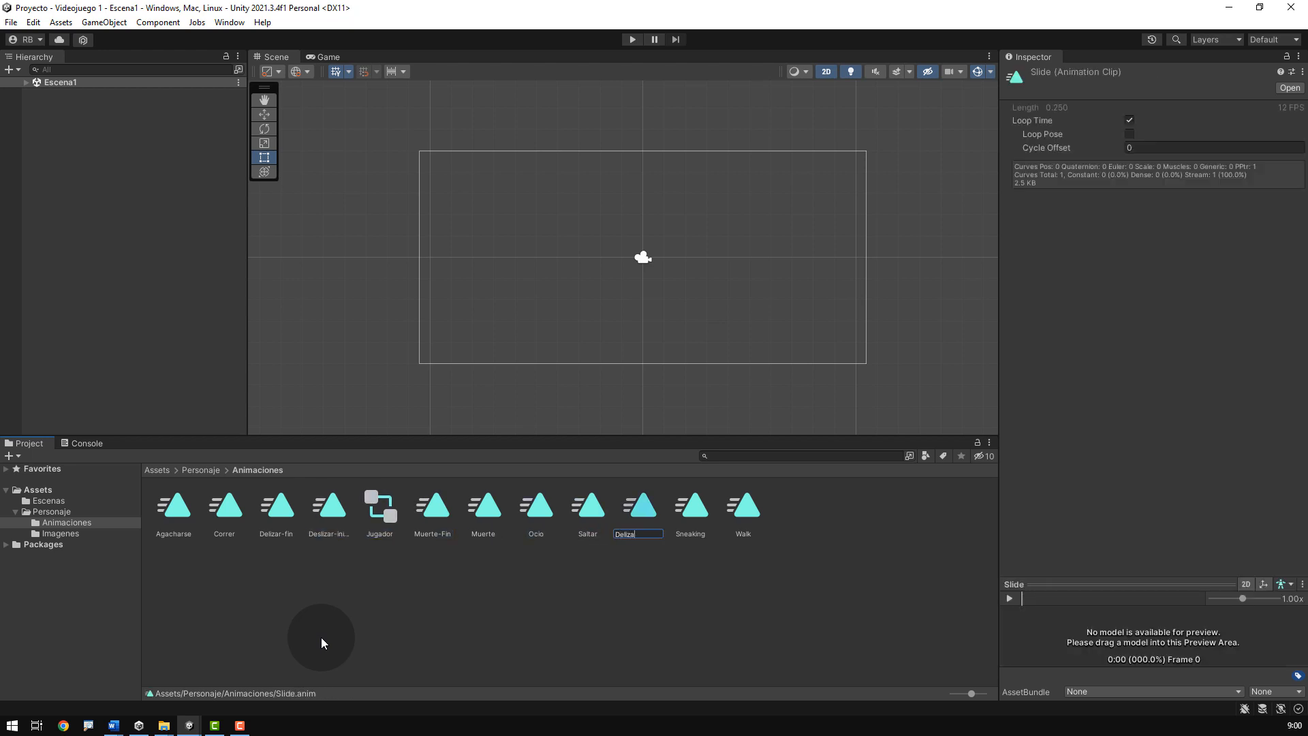
type("r")
key("Return")
Step: Rename the Sneaking animation clip as Caminar-agachado
key("Right")
key("Right")
key("Right")
key("Right")
key("Right")
key("Right")
key("Right")
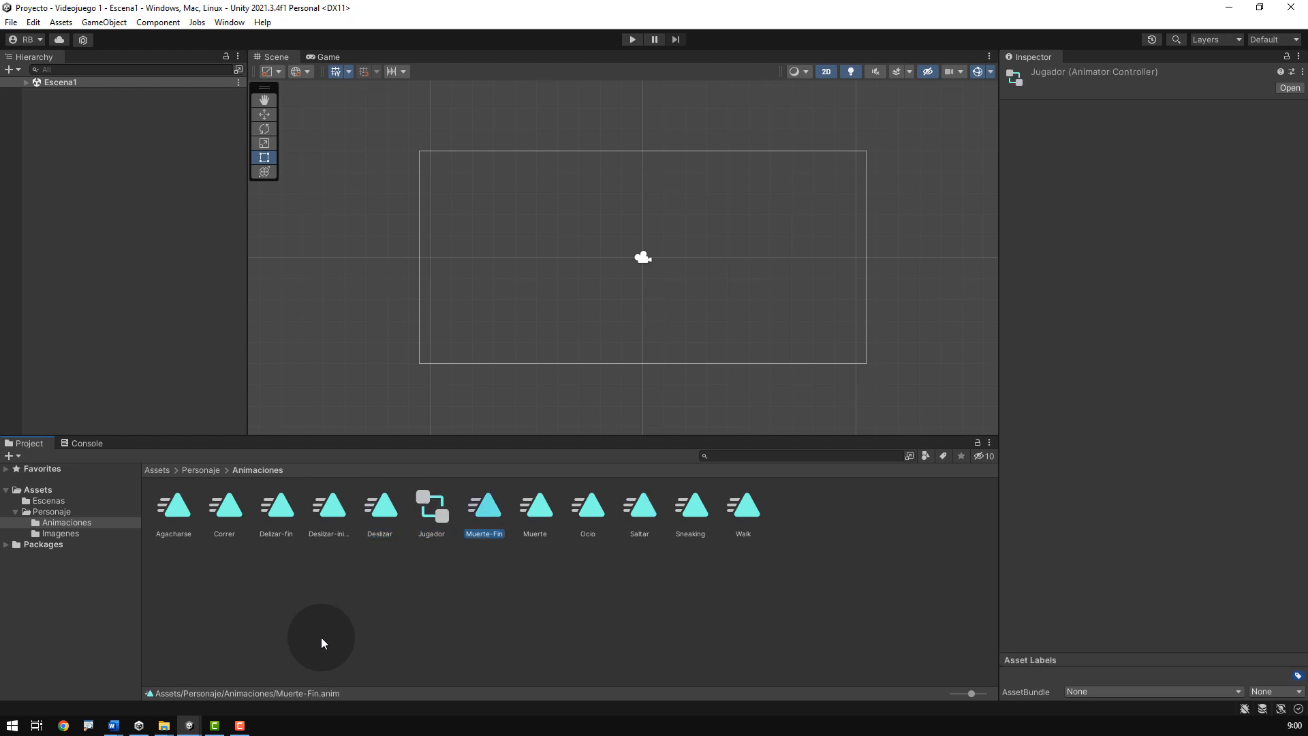
key("Left")
key("F2")
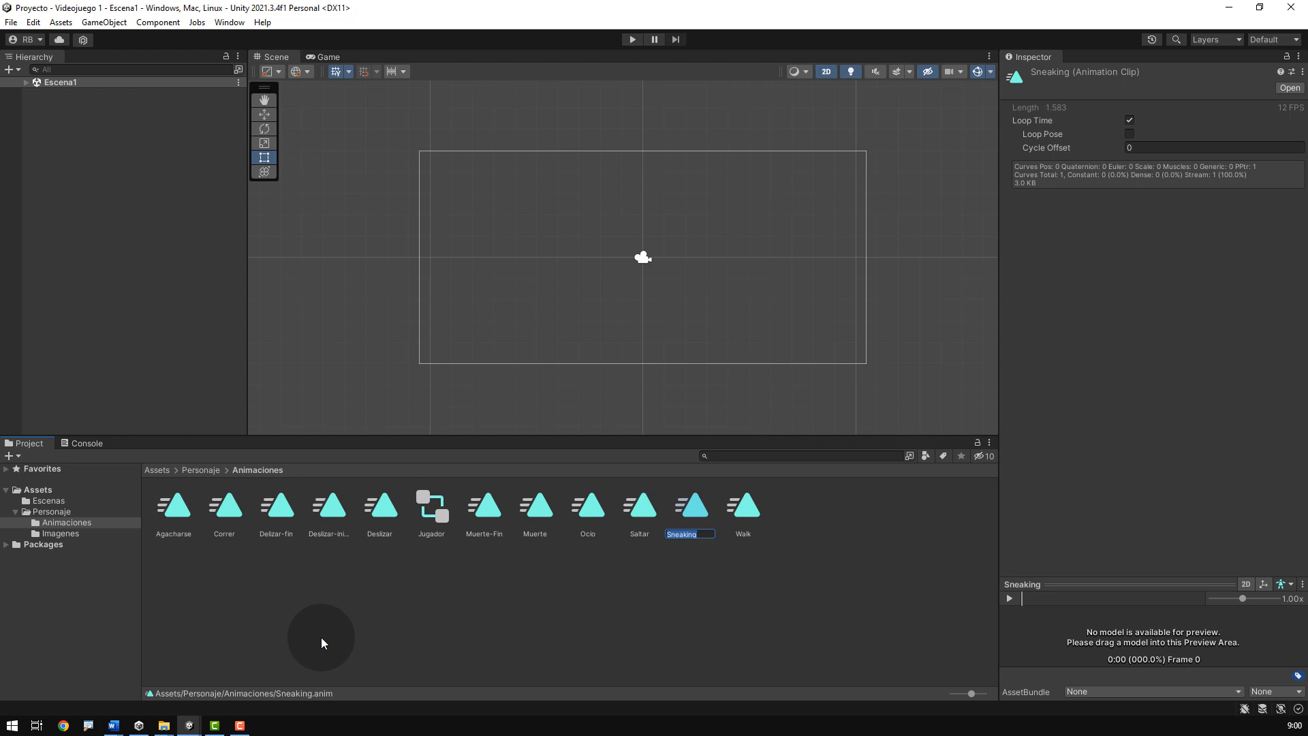
type("Caminar-agachado")
key("Return")
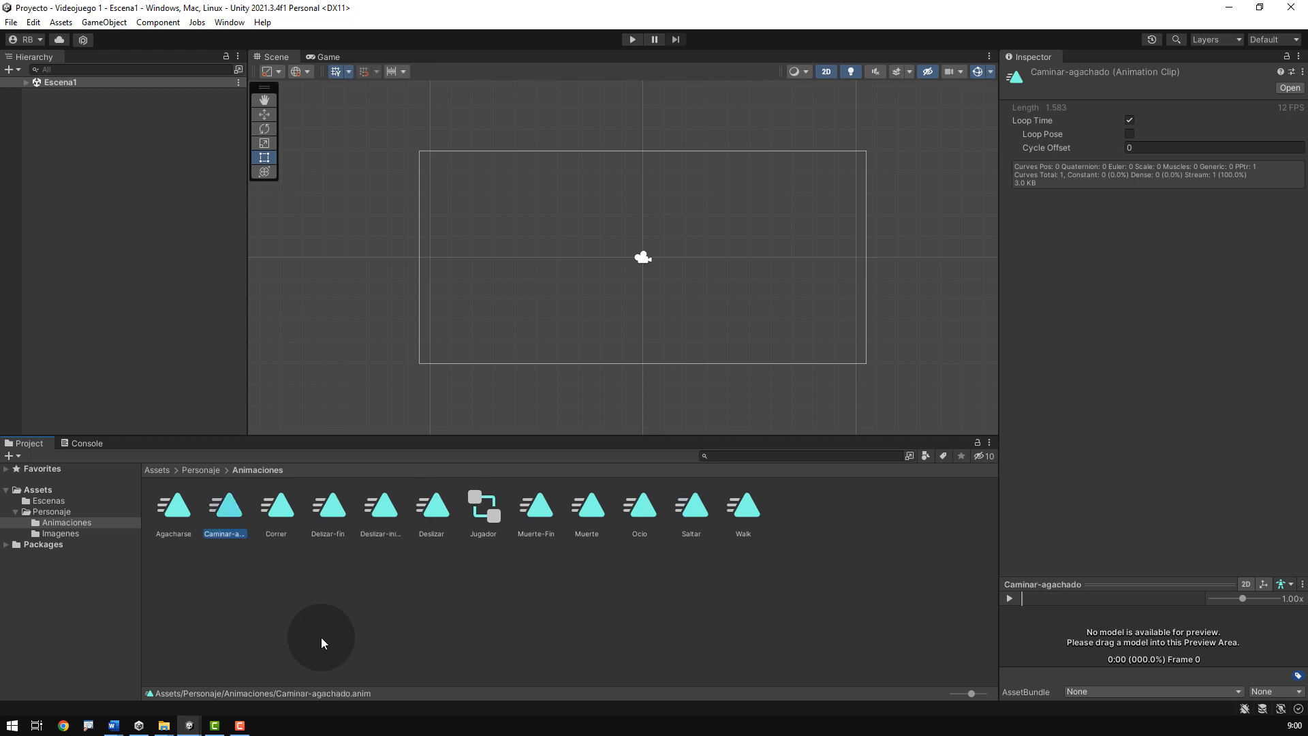
Step: Rename the Walk animation clip as Caminar
key("Right")
key("Right")
key("Right")
key("Right")
key("Right")
key("Right")
key("Right")
key("Right")
key("Right")
key("Right")
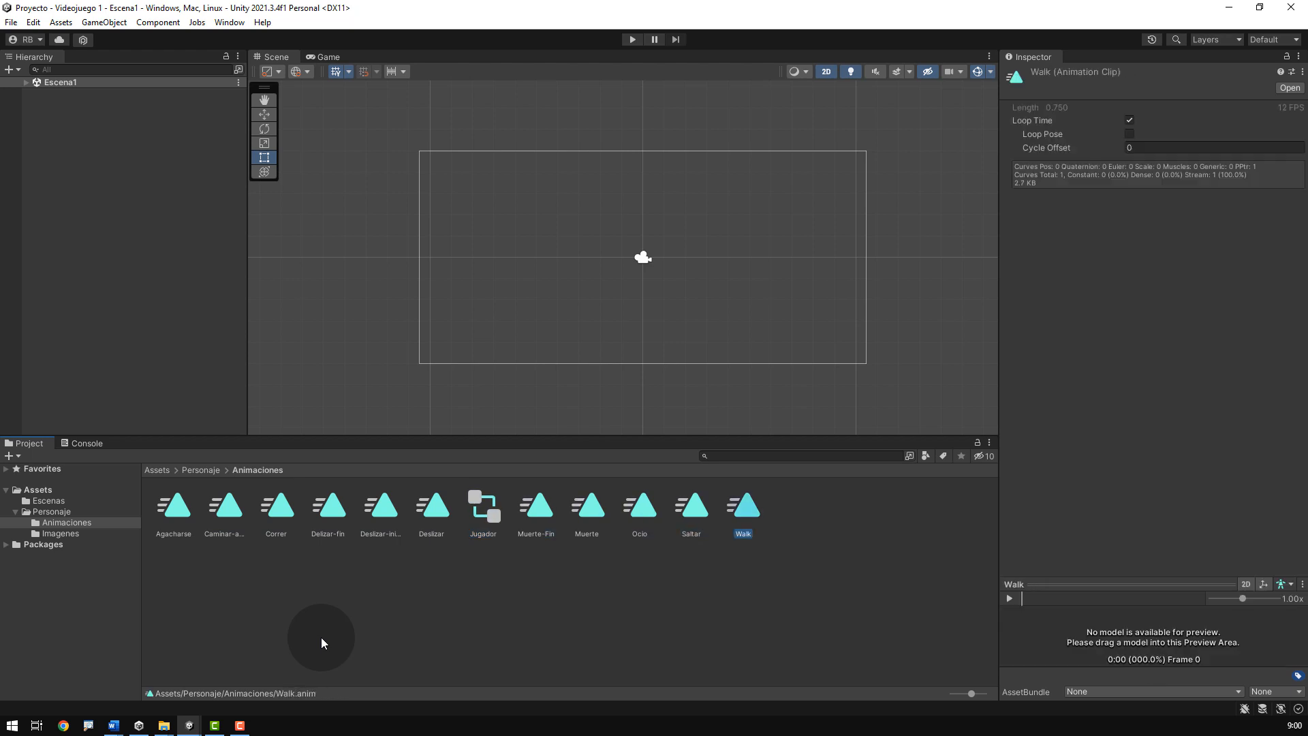
key("F2")
type("Caminar")
key("Return")
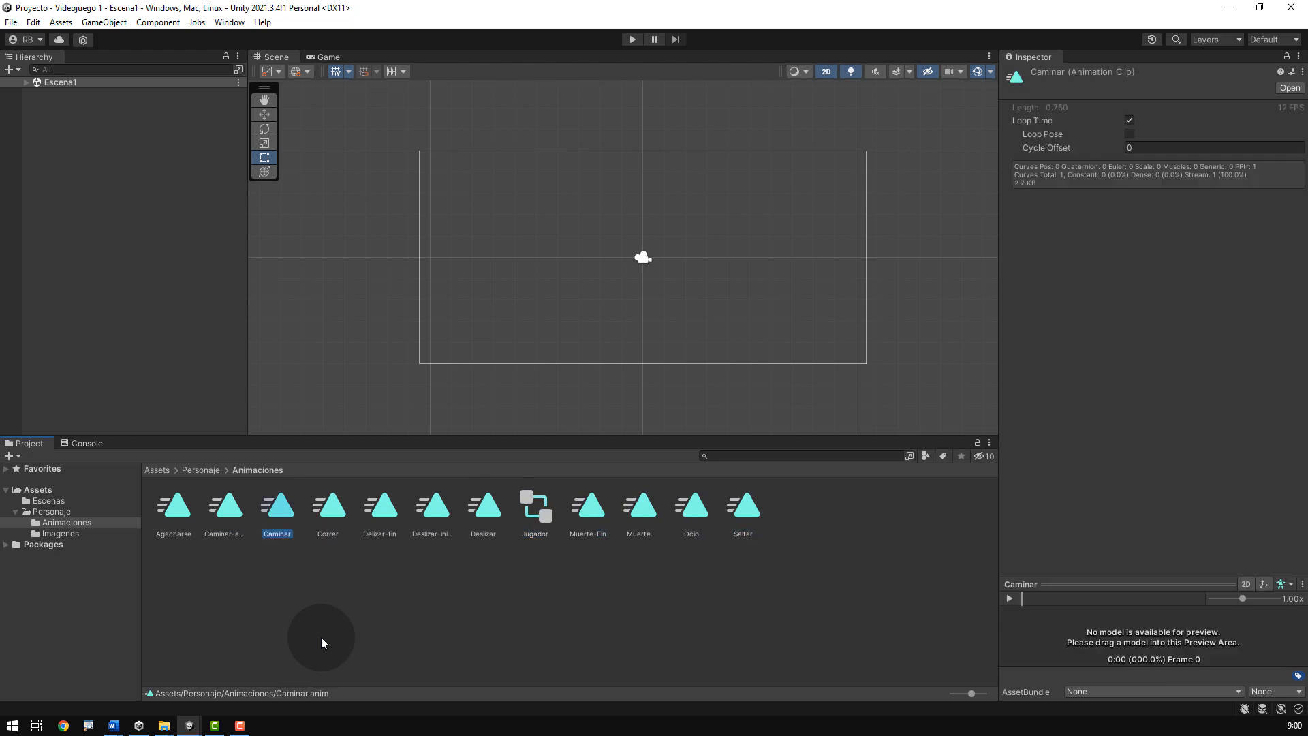
Step: Delete the three sliding animation clips, Delizar-fin, Deslizar-inicio and Deslizar, from the Animaciones folder
left_click(443, 625)
left_click(369, 515)
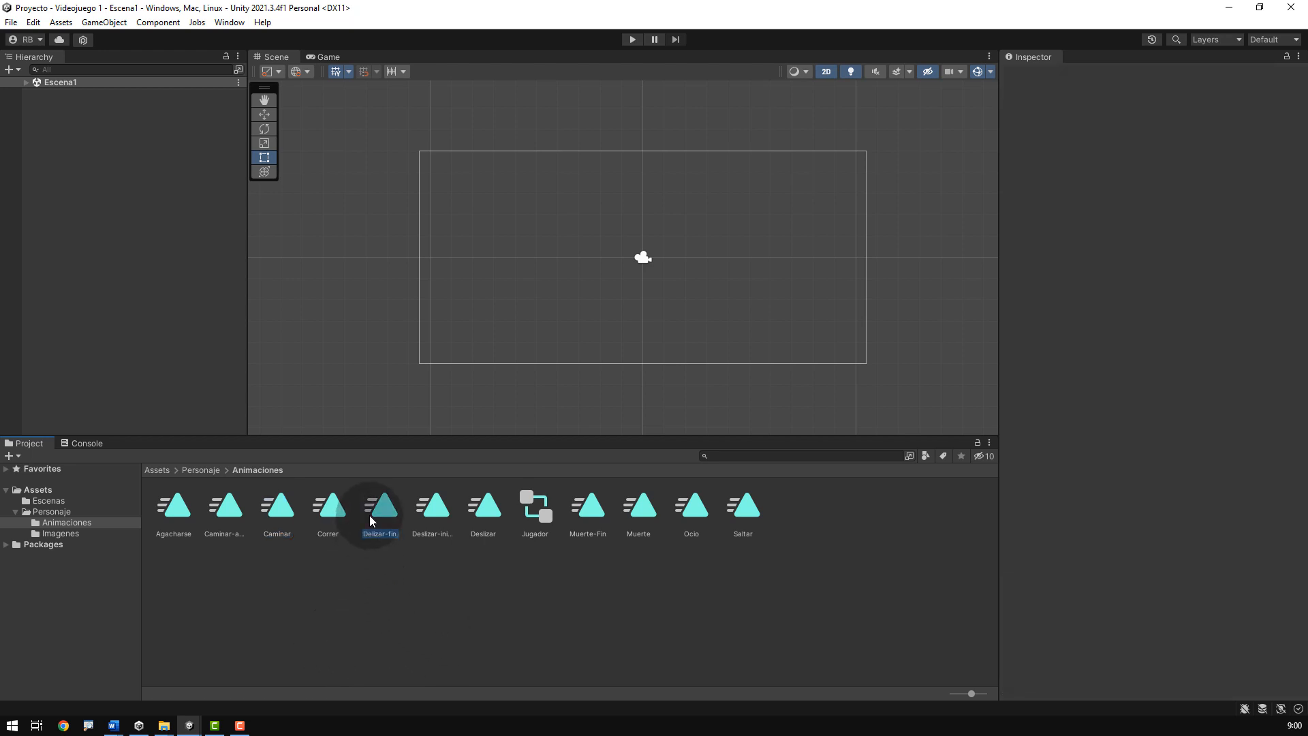
left_click(484, 509, "shift")
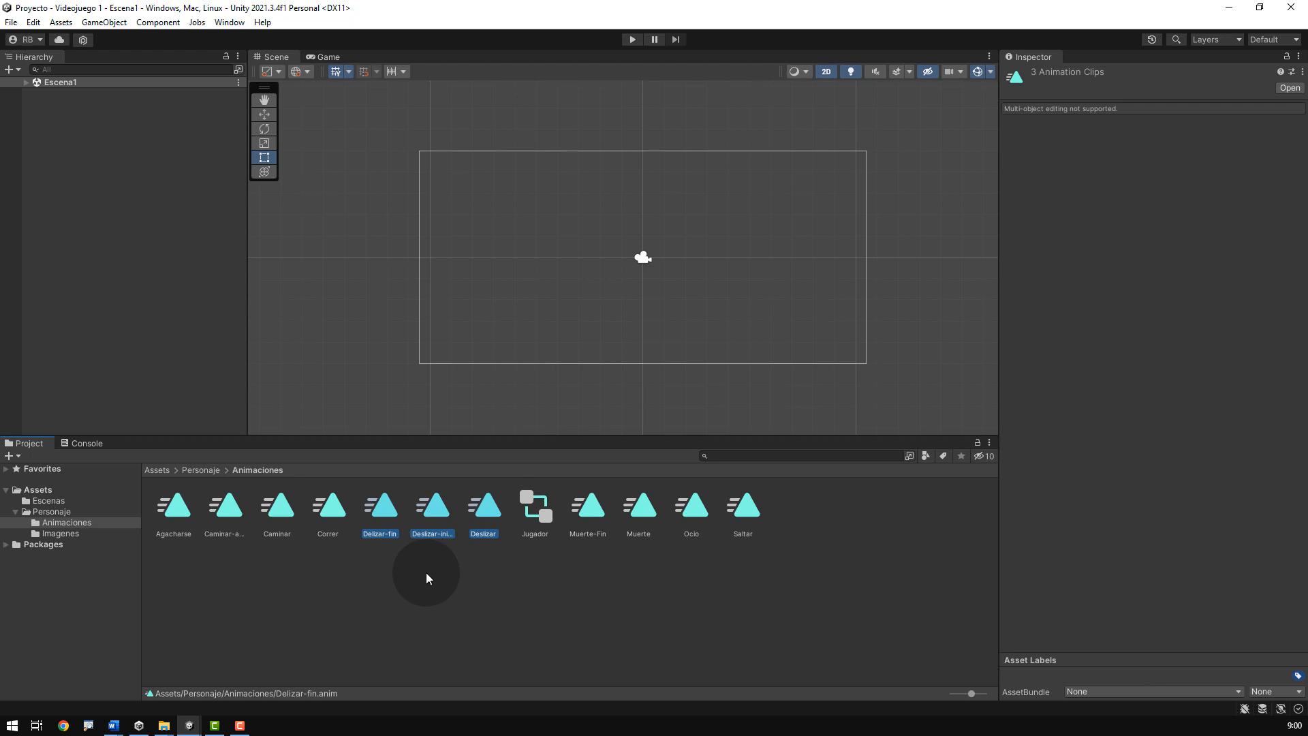
key("Delete")
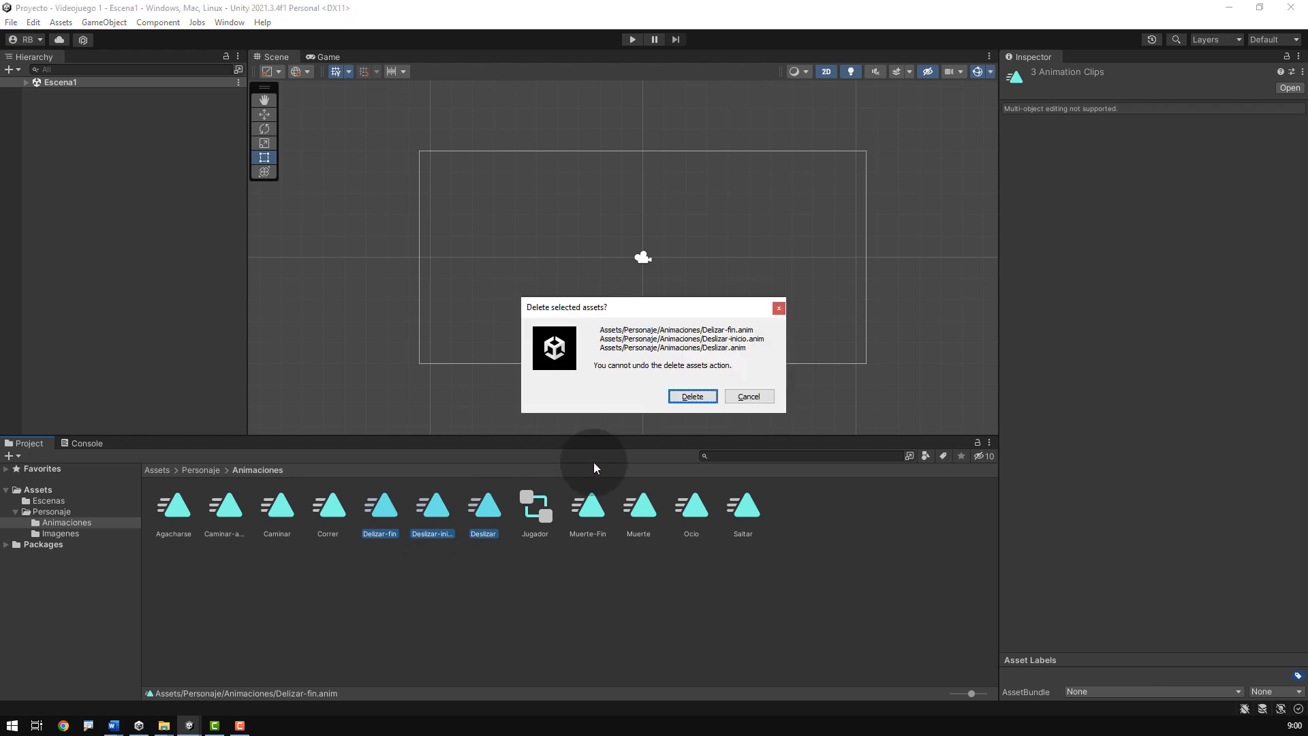
left_click(691, 395)
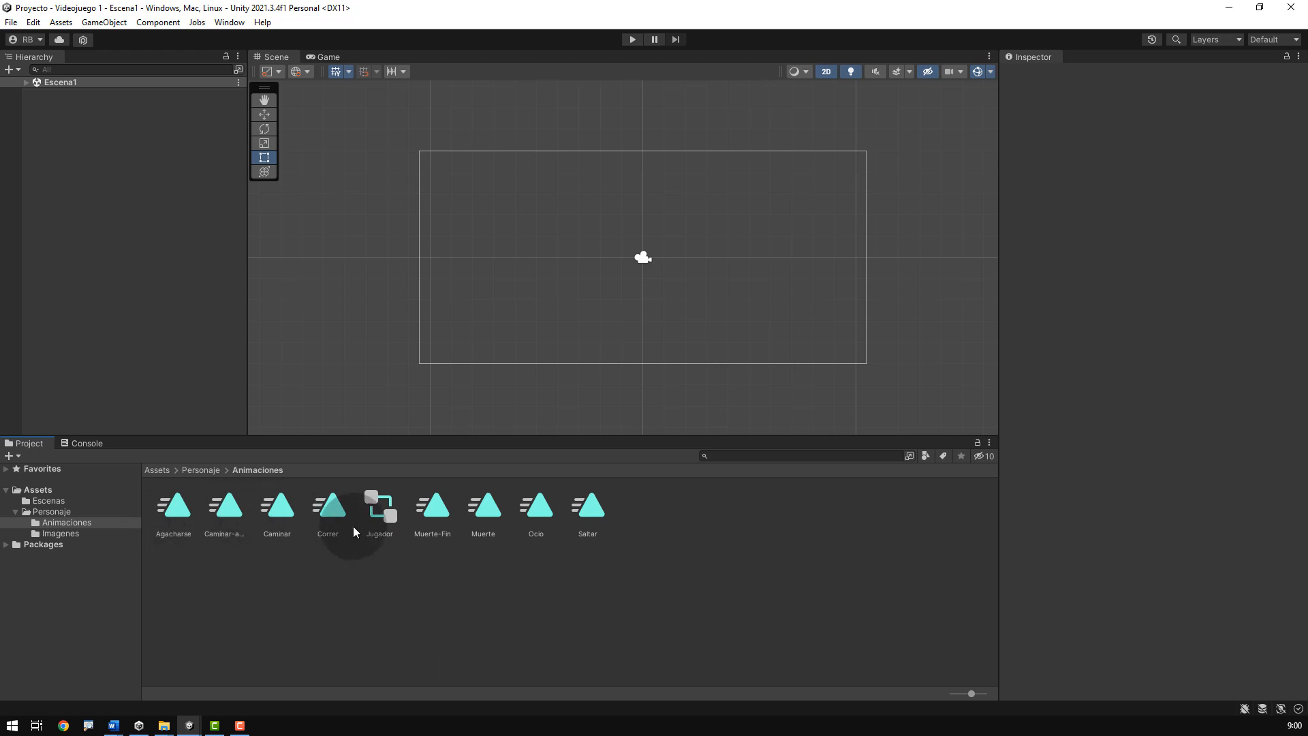
Step: Check the Jugador animator controller and return to the root Assets folder
left_click(383, 508)
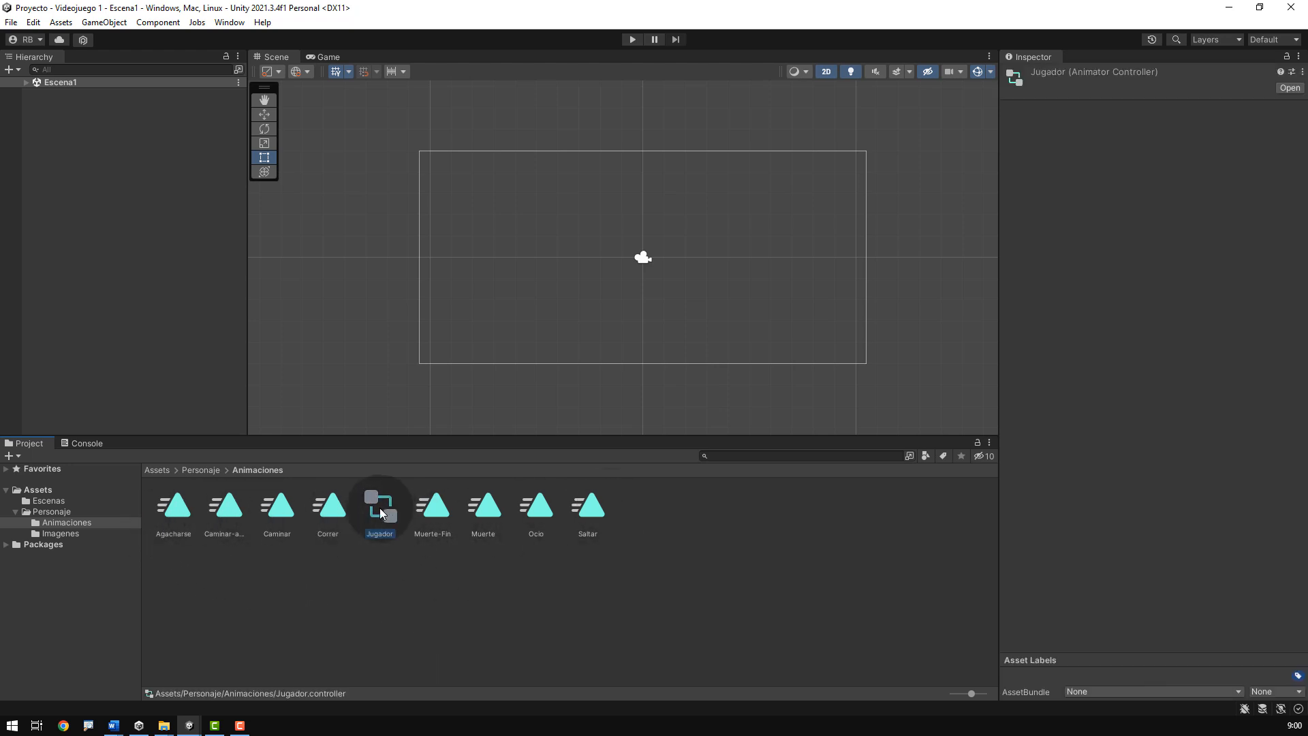
left_click(34, 490)
left_click(227, 515)
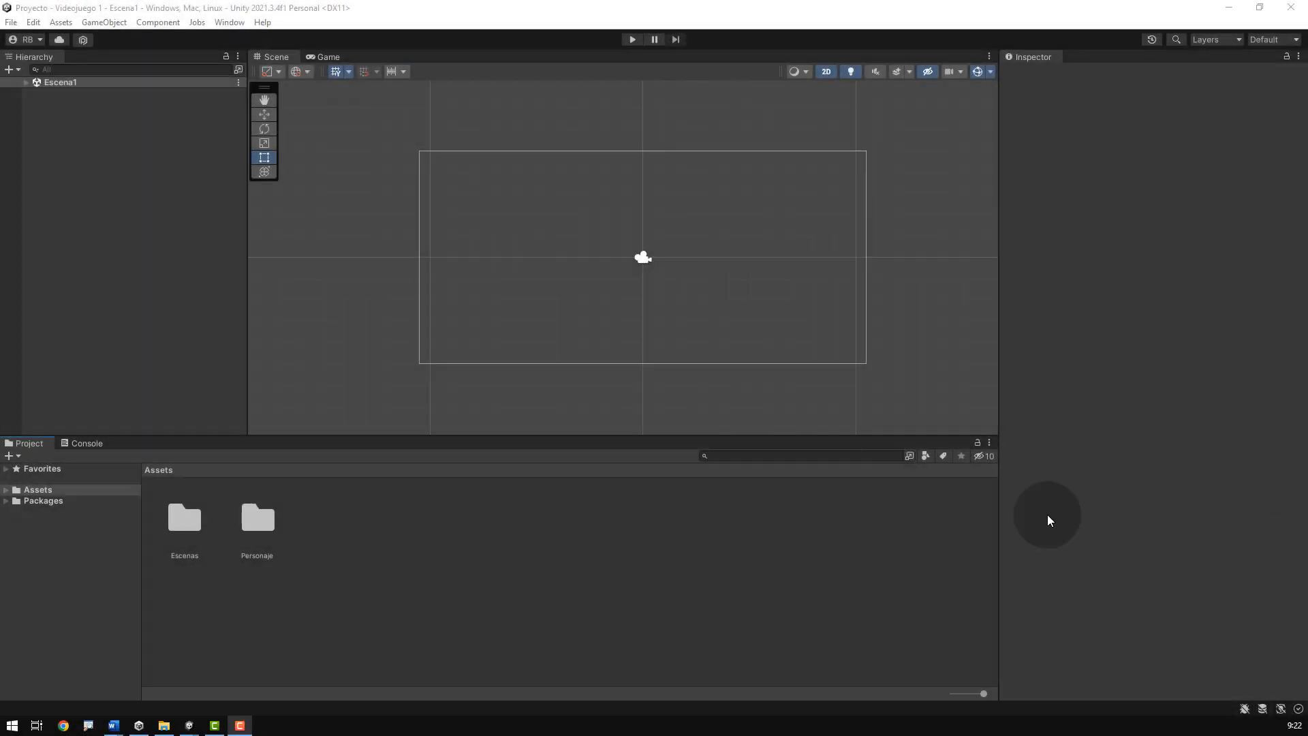
Step: Switch to the browser and show the download options of the Brackeys 2D-Character-Controller repository on GitHub
left_click(445, 524)
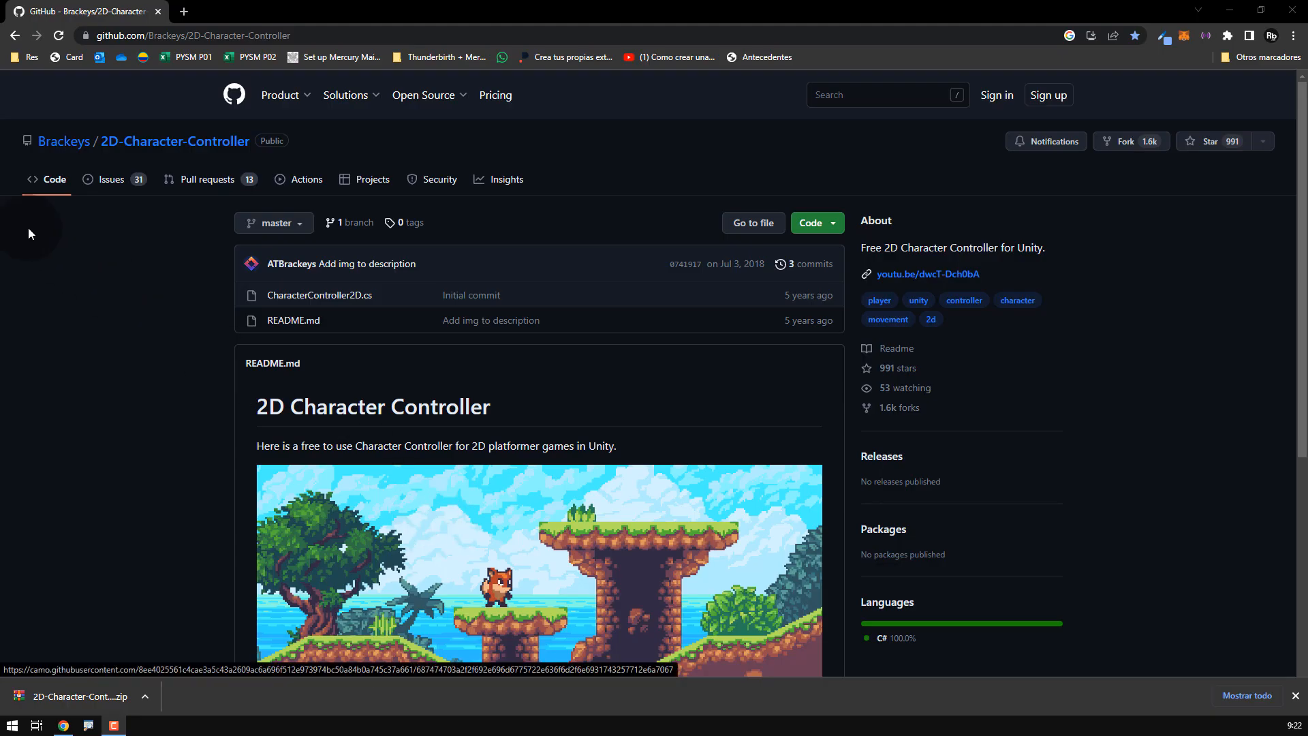
mouse_move(66, 147)
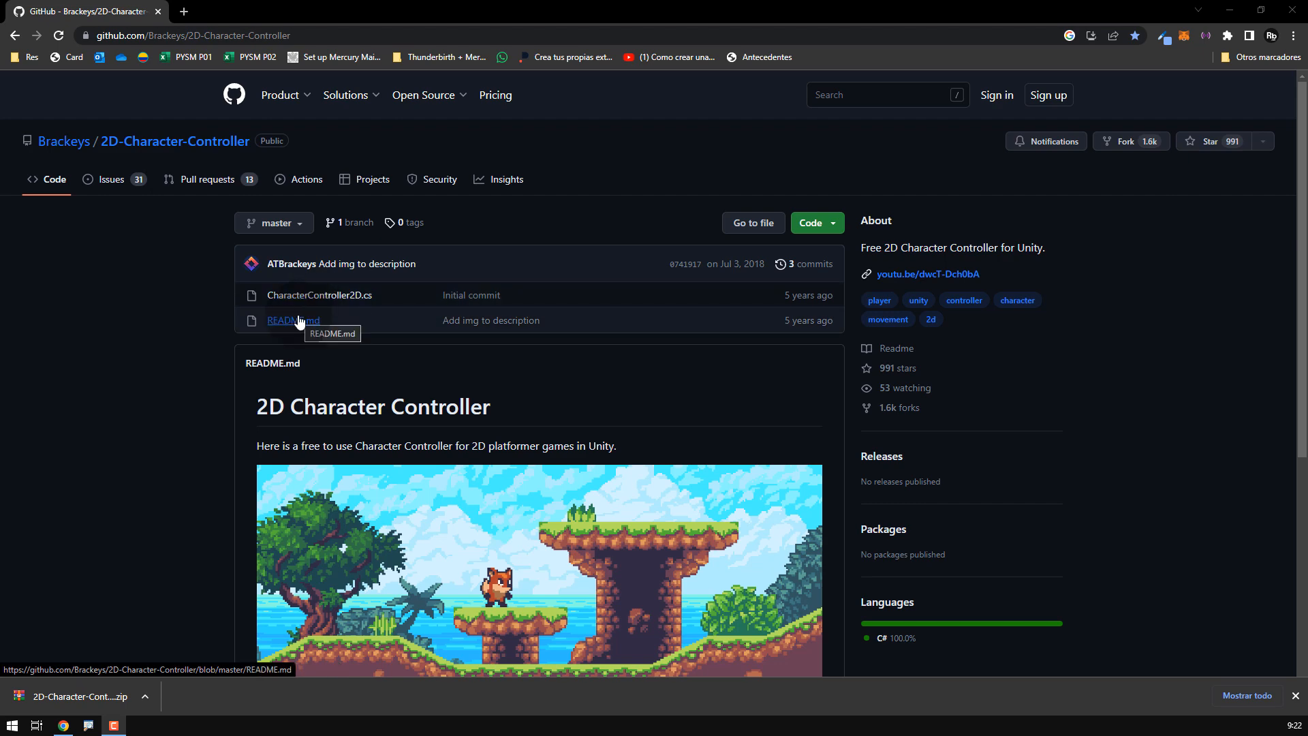
left_click(824, 223)
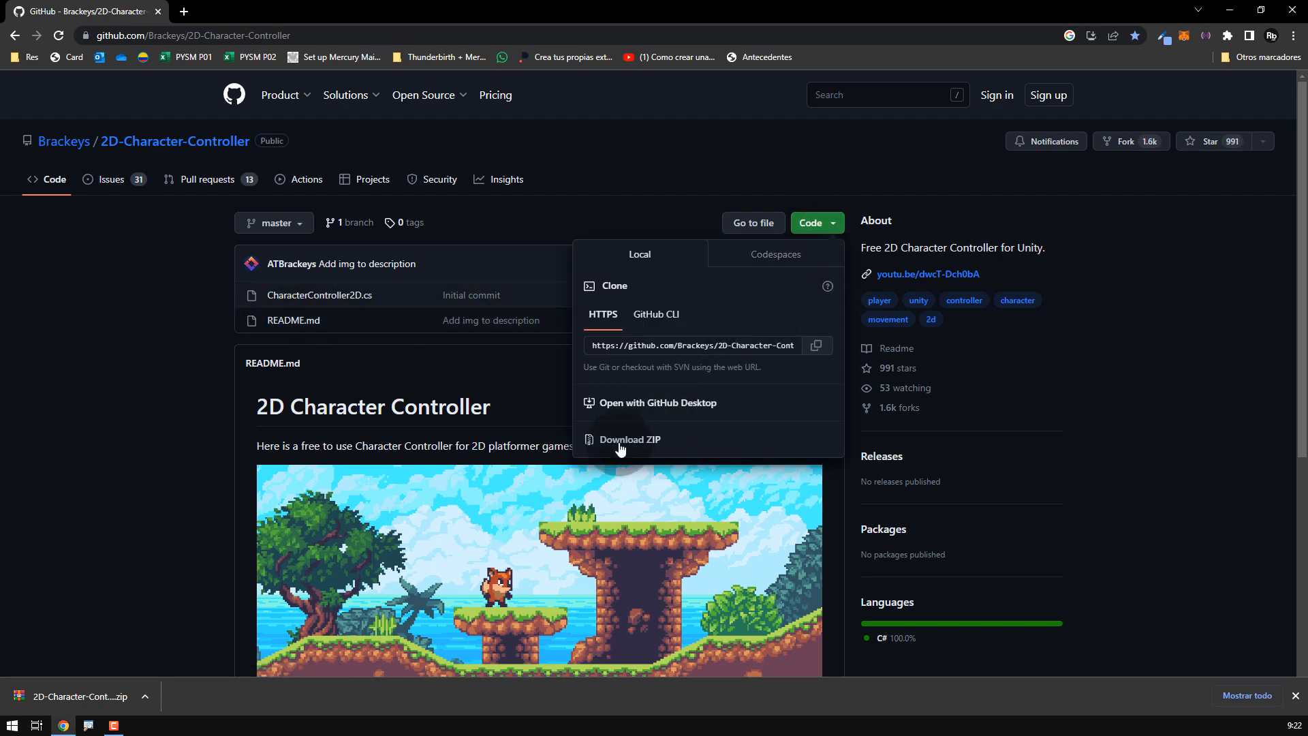
Step: Import the downloaded 2D-Character-Controller-master folder into the Unity project's Assets folder and rename it as CharacterController2D
left_click(170, 345)
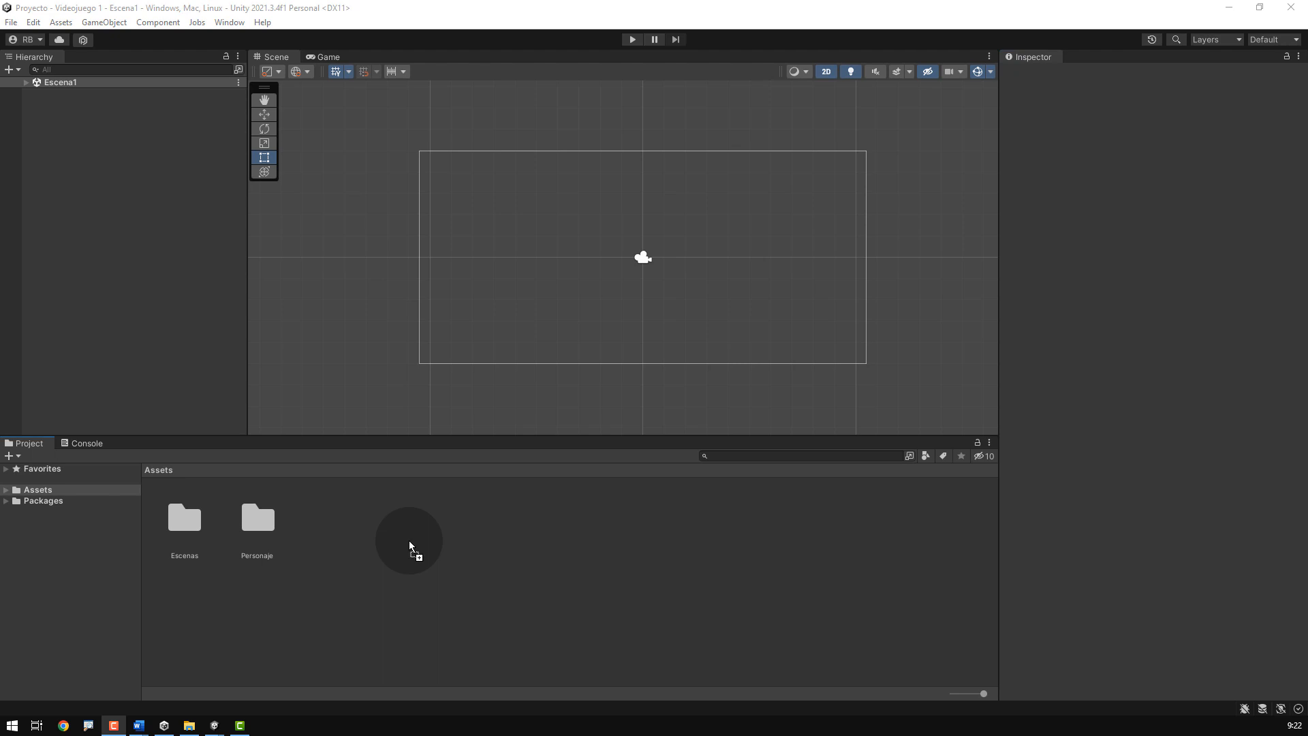
left_click_drag(409, 541, 408, 541)
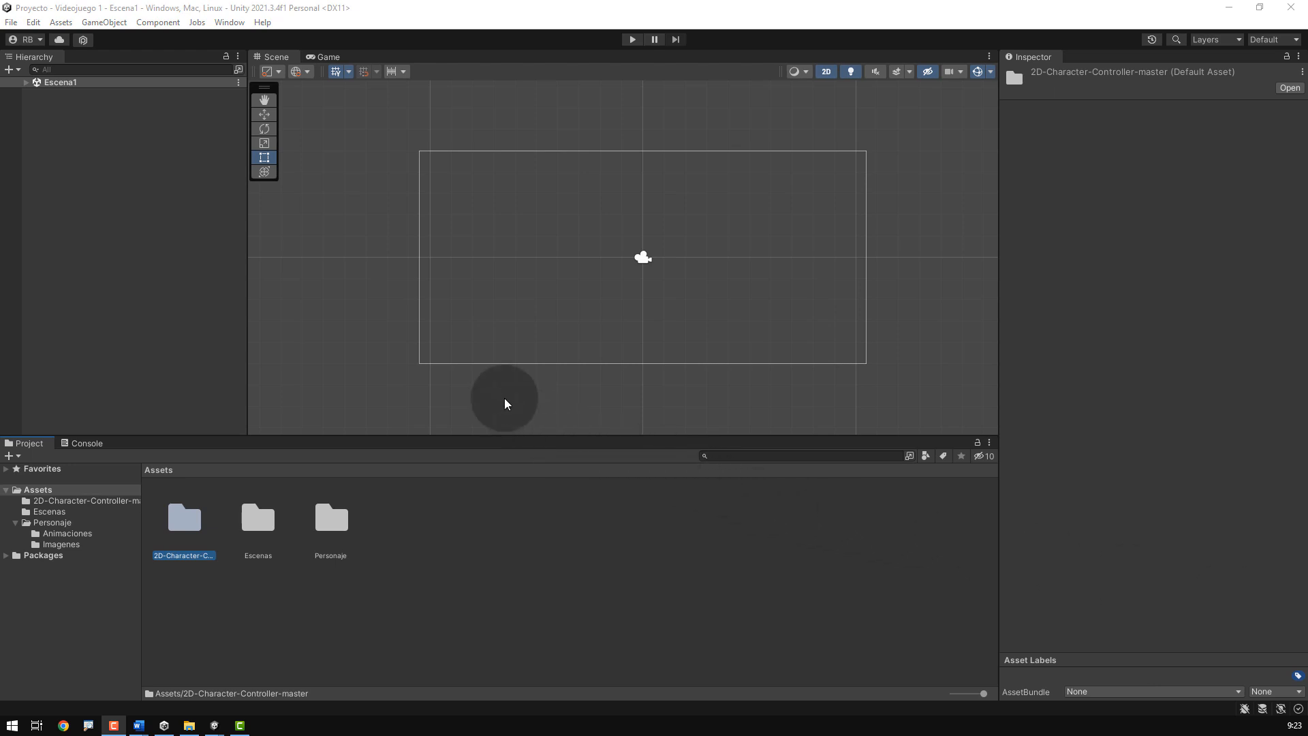
left_click(185, 511)
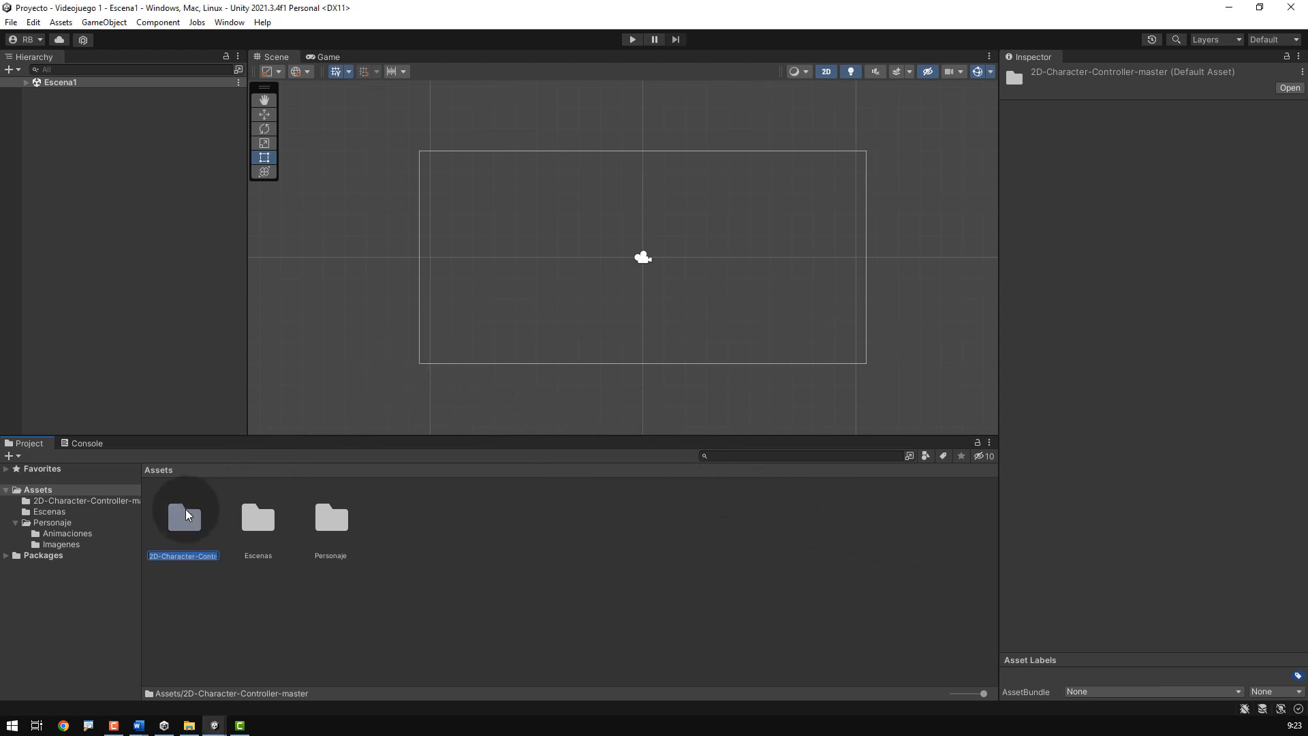
type("CharacterController2D")
key("Return")
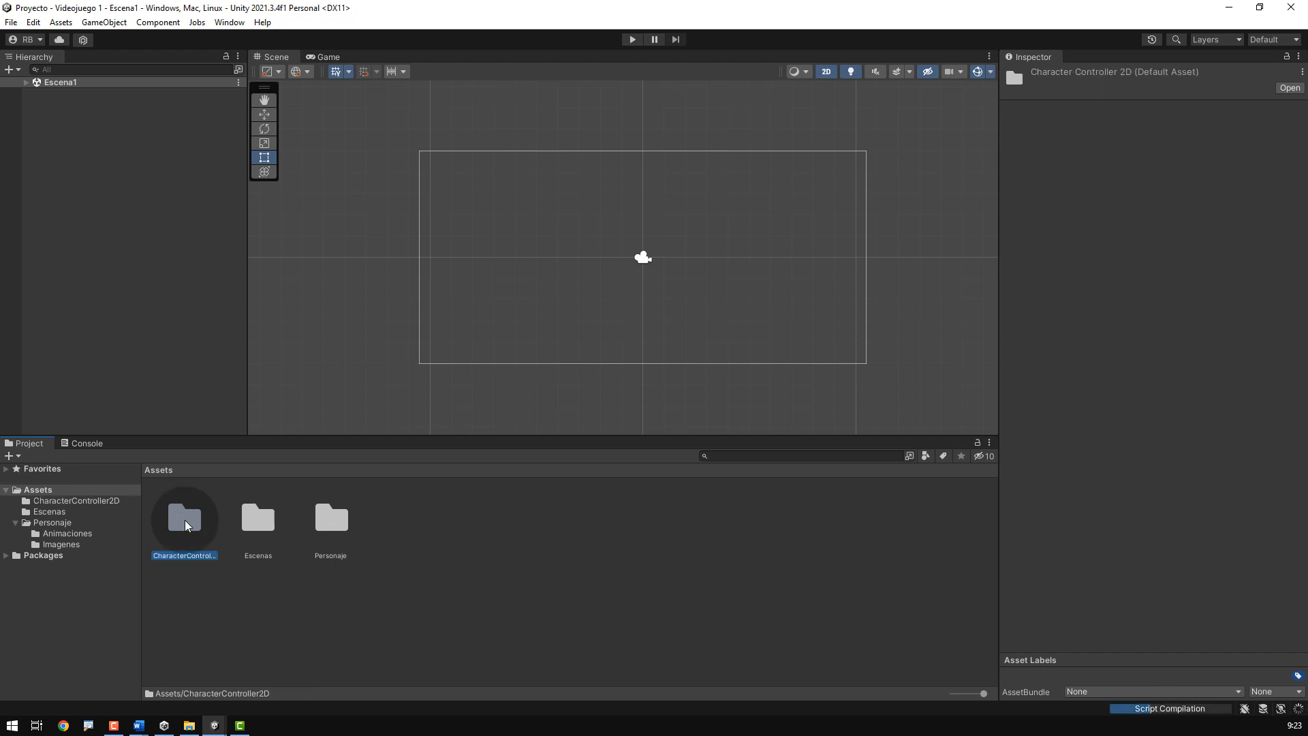
Step: Examine the script and README in the CharacterController2D folder and return to the root Assets folder
double_click(185, 521)
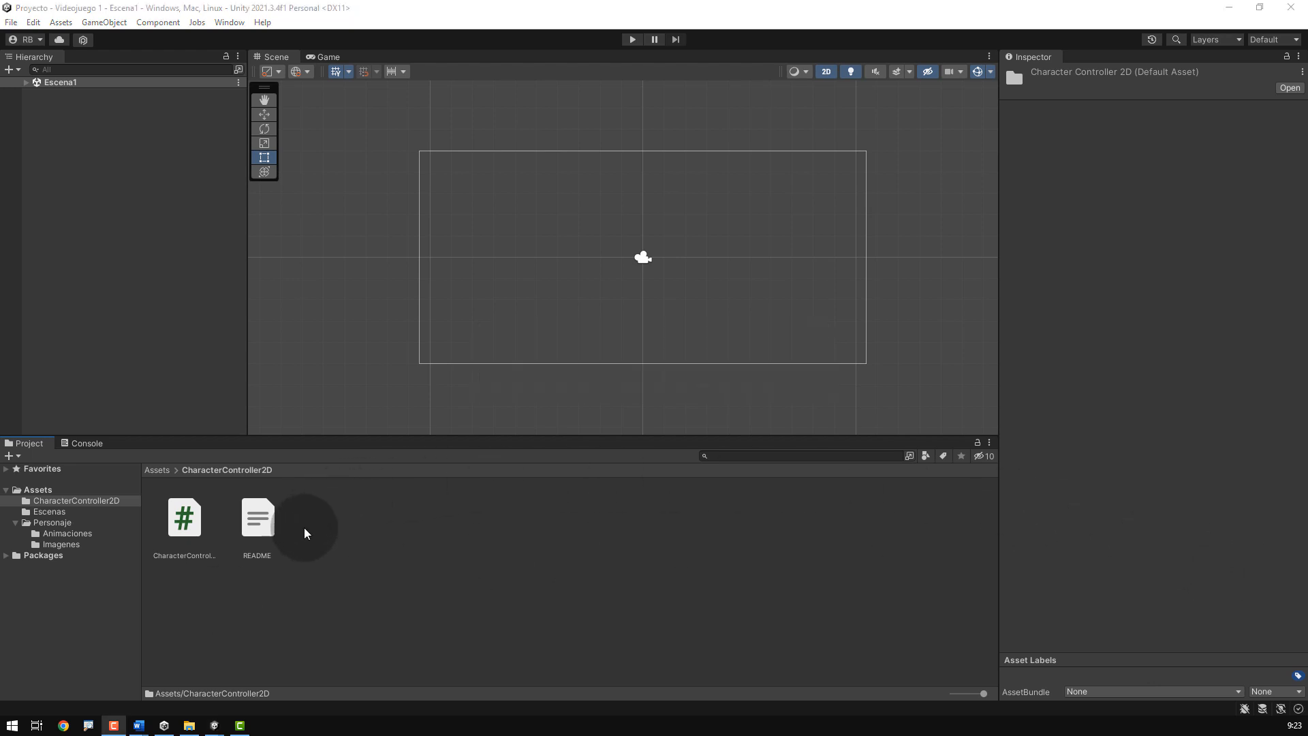
left_click(175, 519)
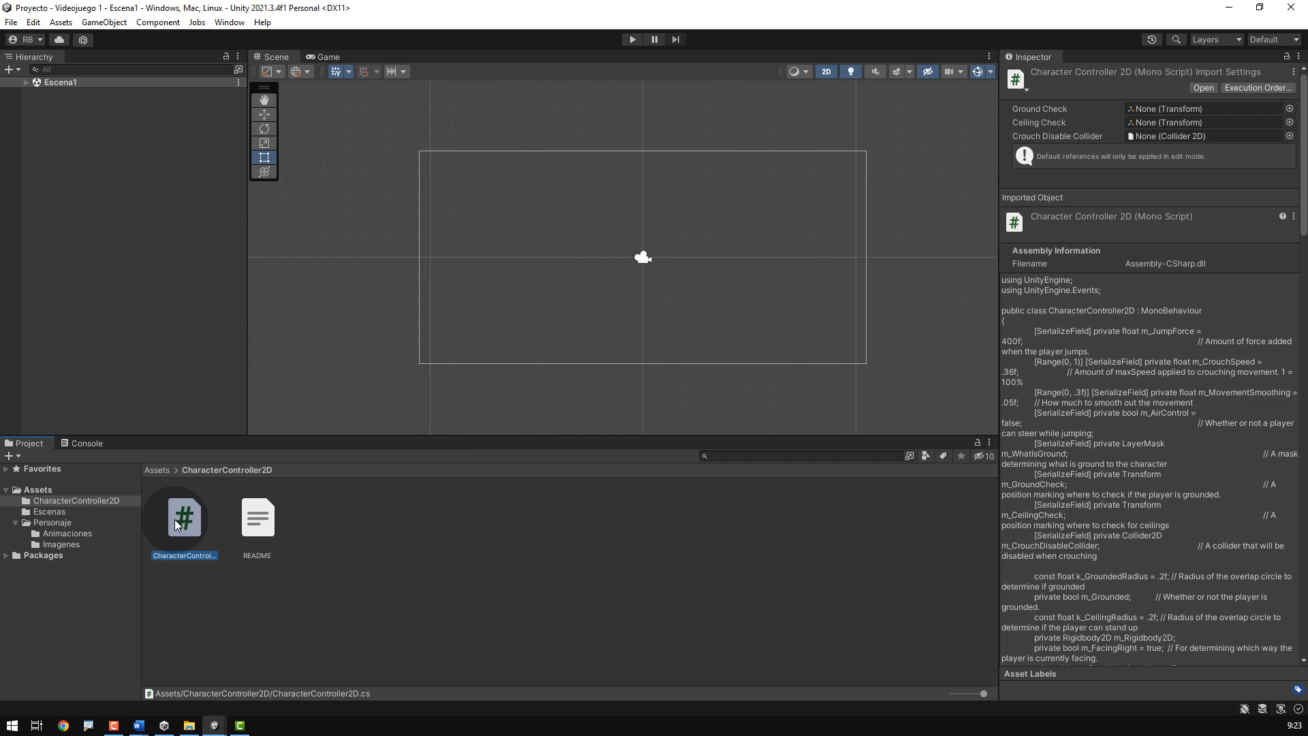
left_click(256, 519)
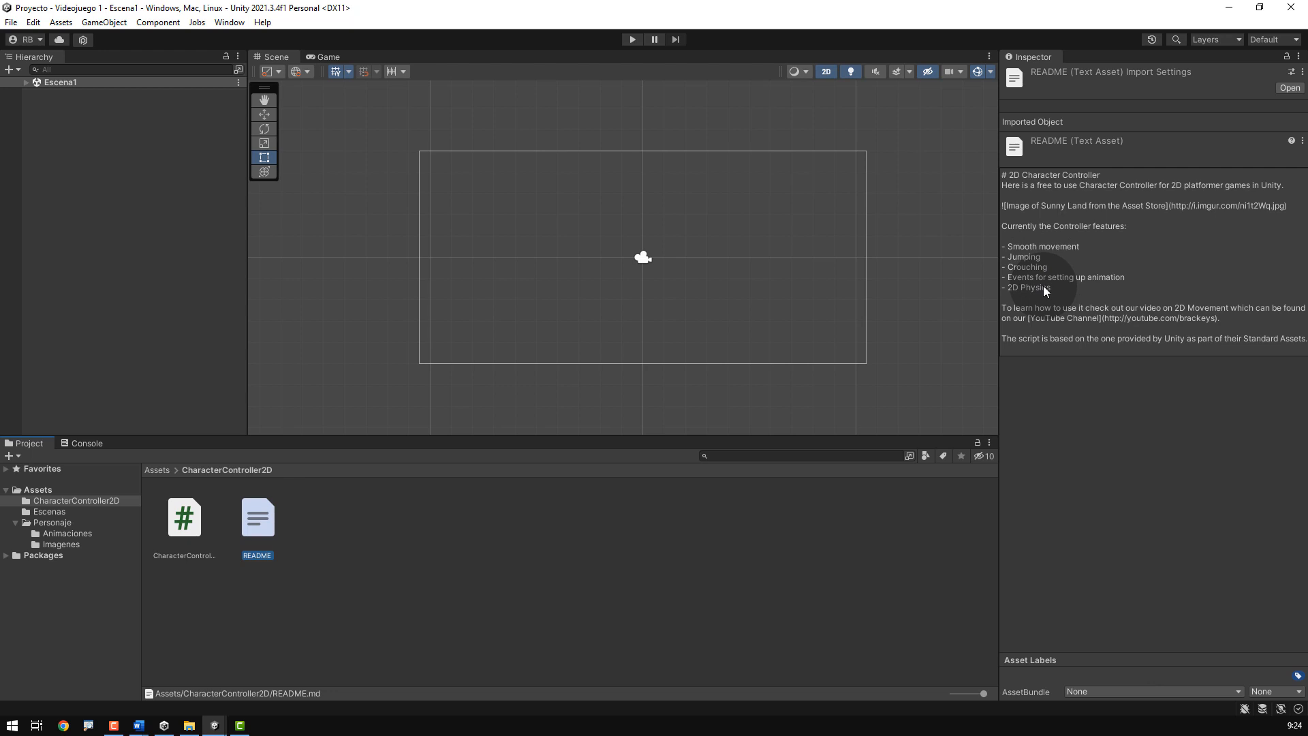
left_click(451, 590)
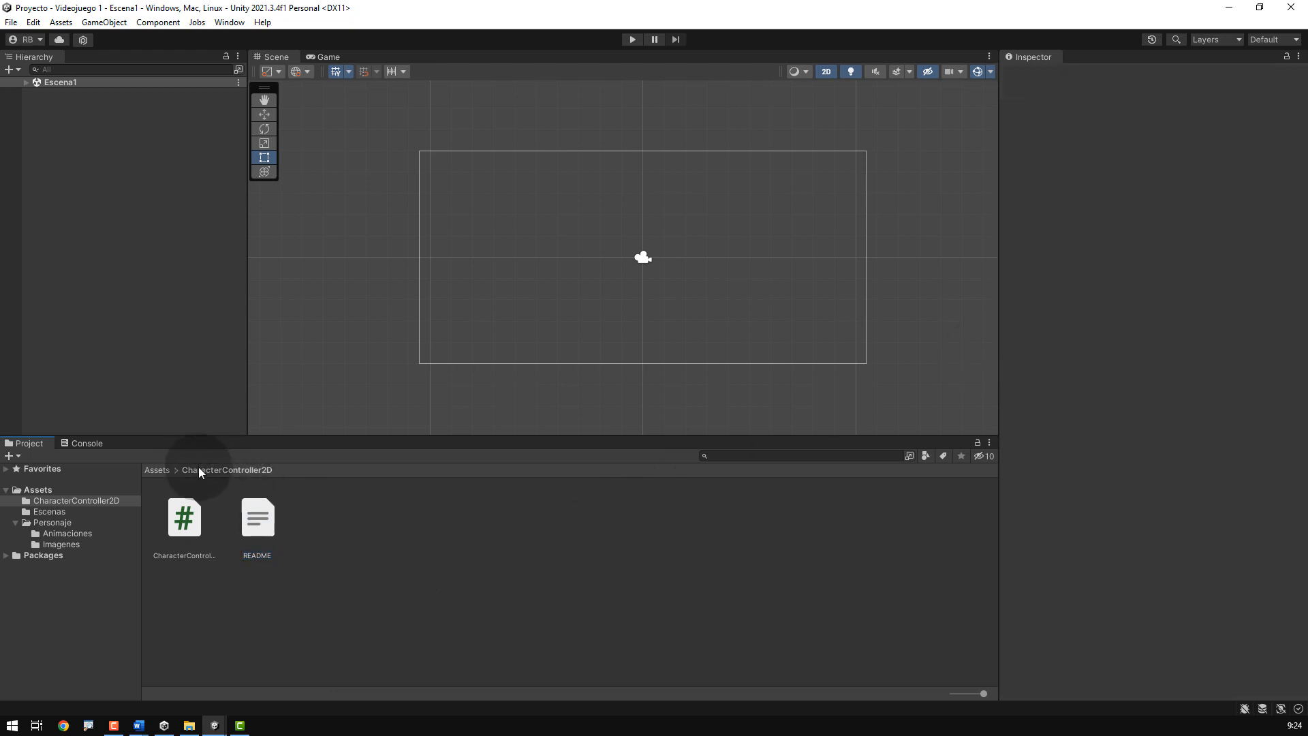
left_click(157, 470)
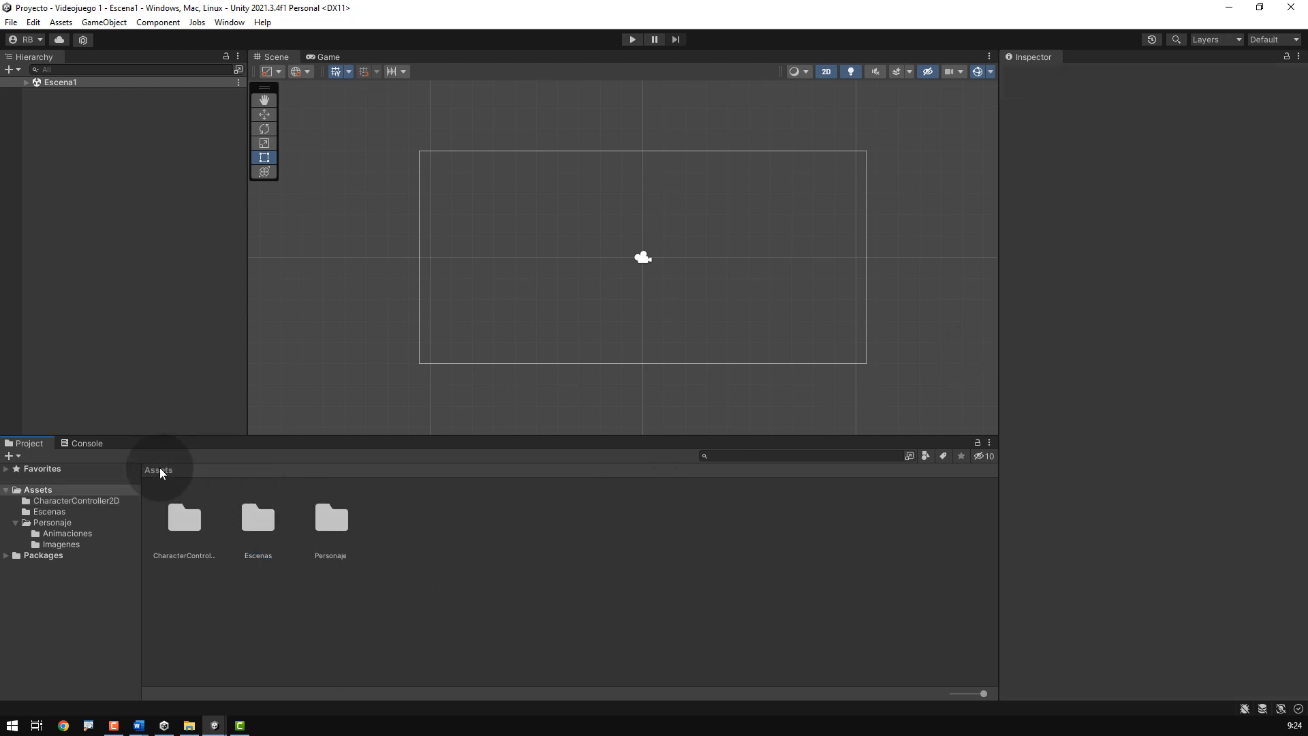
left_click(178, 516)
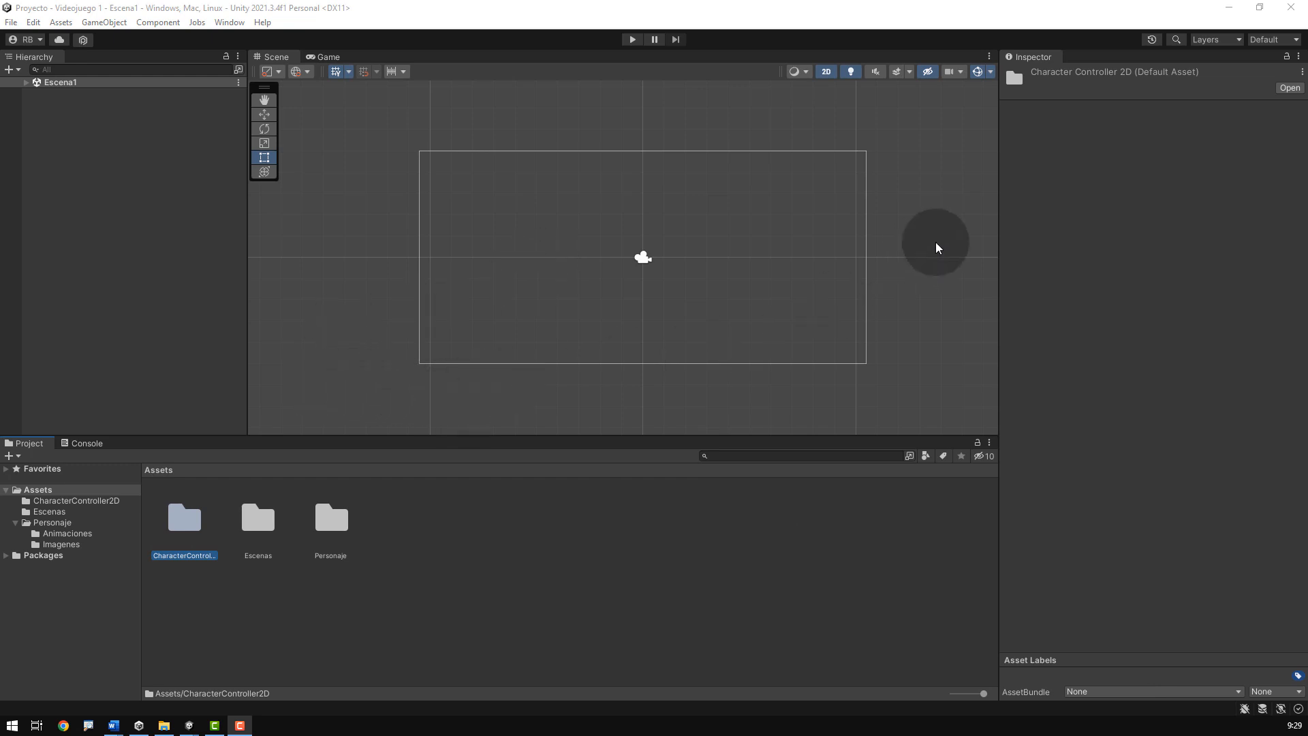
Step: Switch to the RB - Package Manager layout and list the packages from the Unity Registry
left_click(1271, 39)
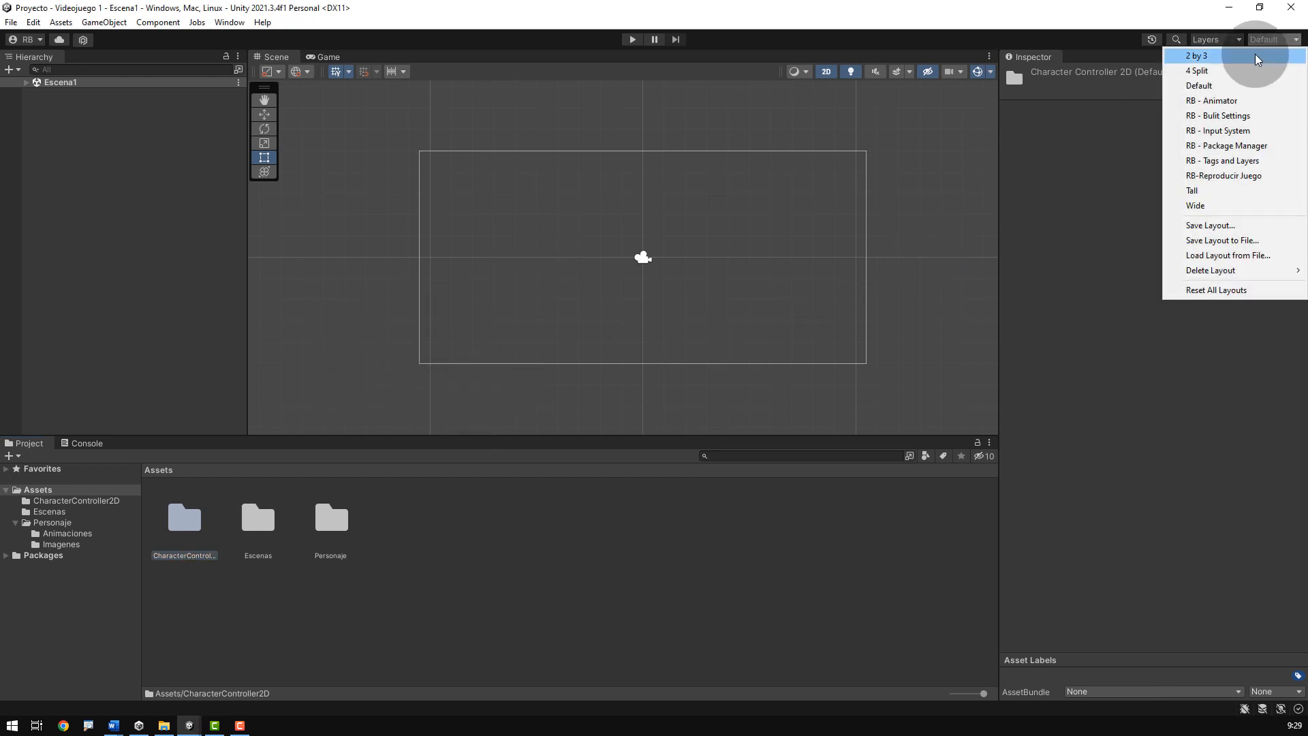
left_click(1227, 146)
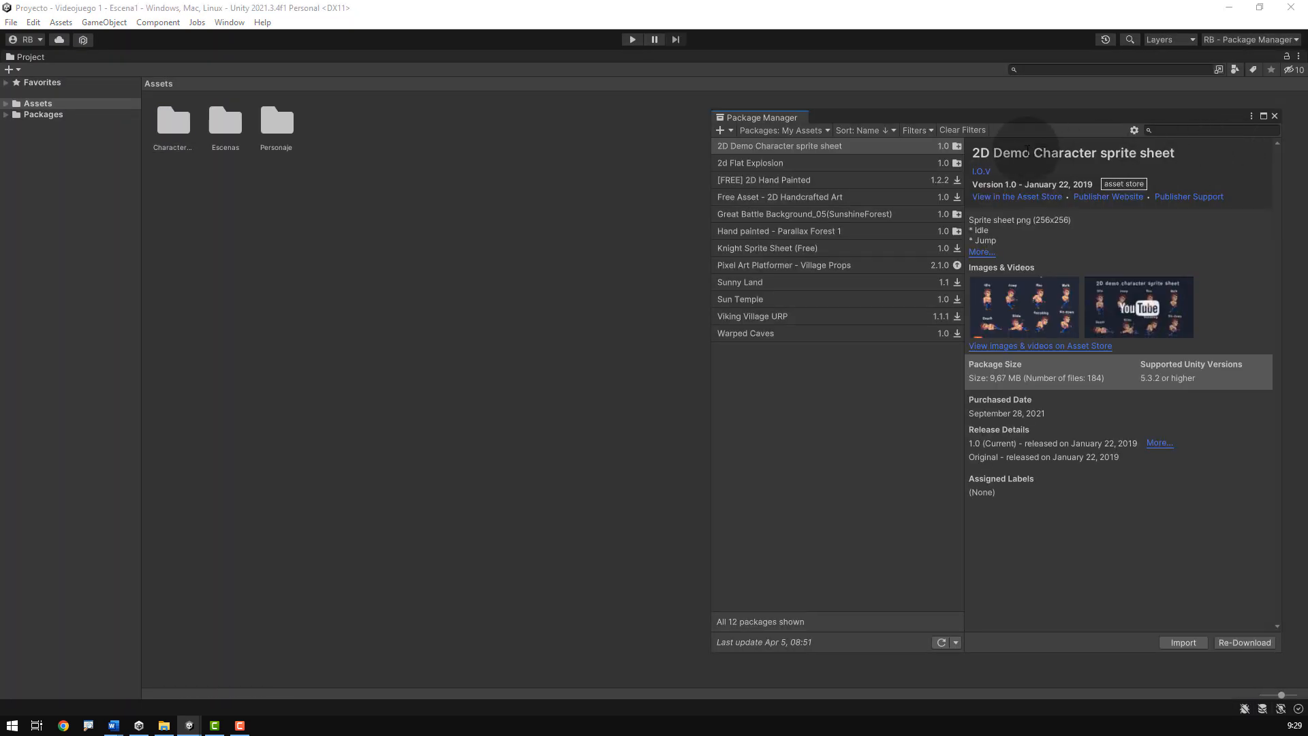
left_click(794, 131)
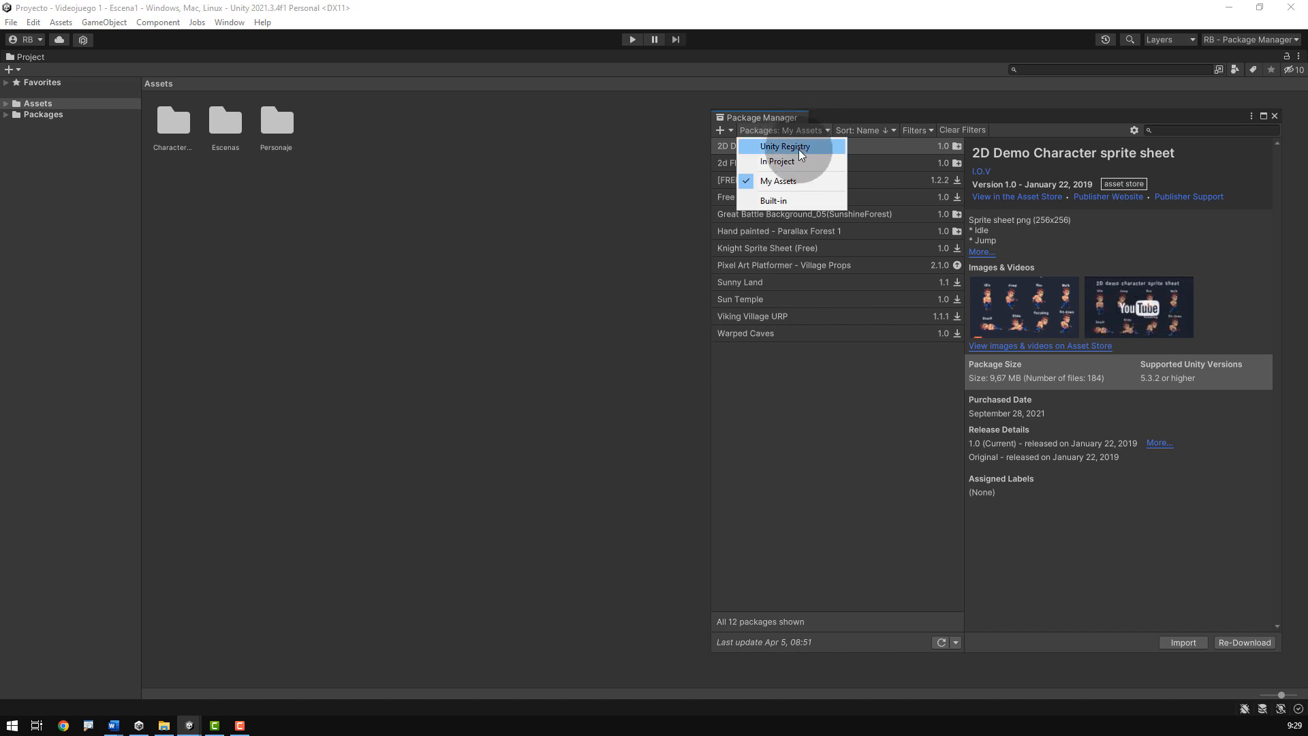
left_click(797, 147)
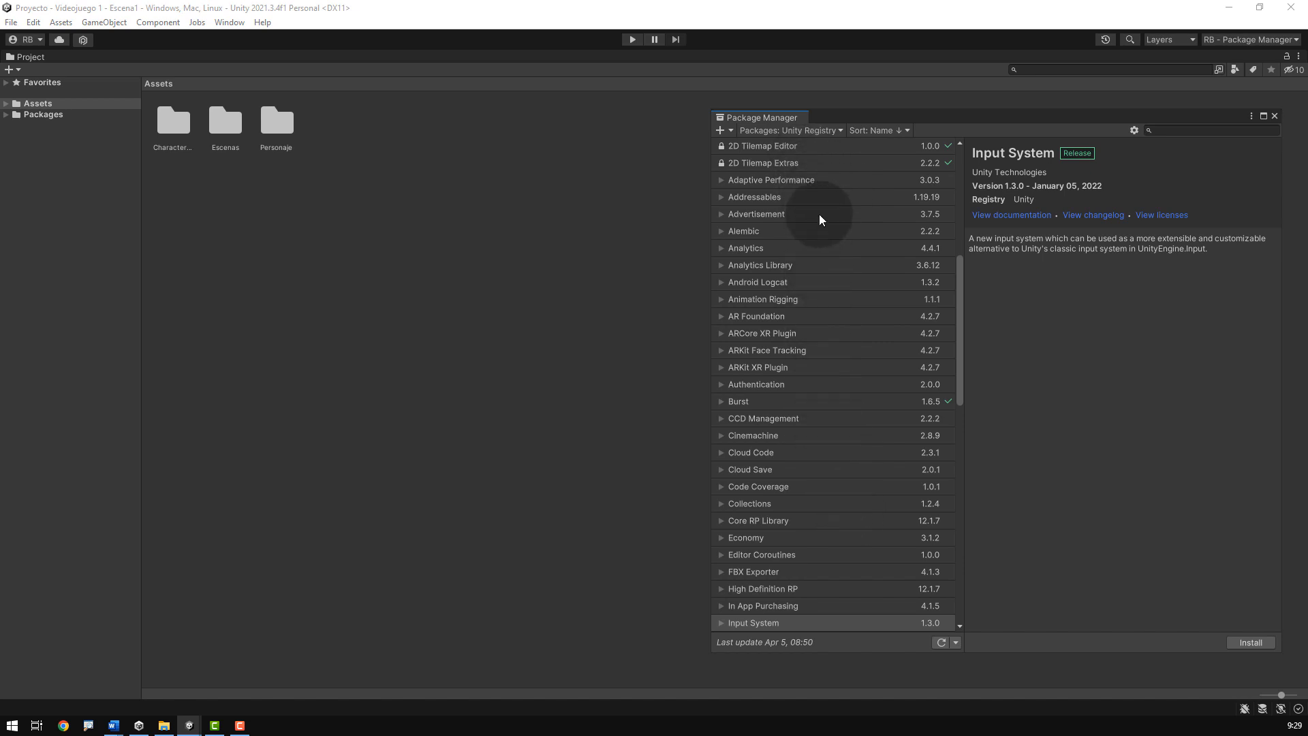
Step: Search the registry for Input, install the Input System package and accept enabling its backends with an editor restart
left_click(1192, 131)
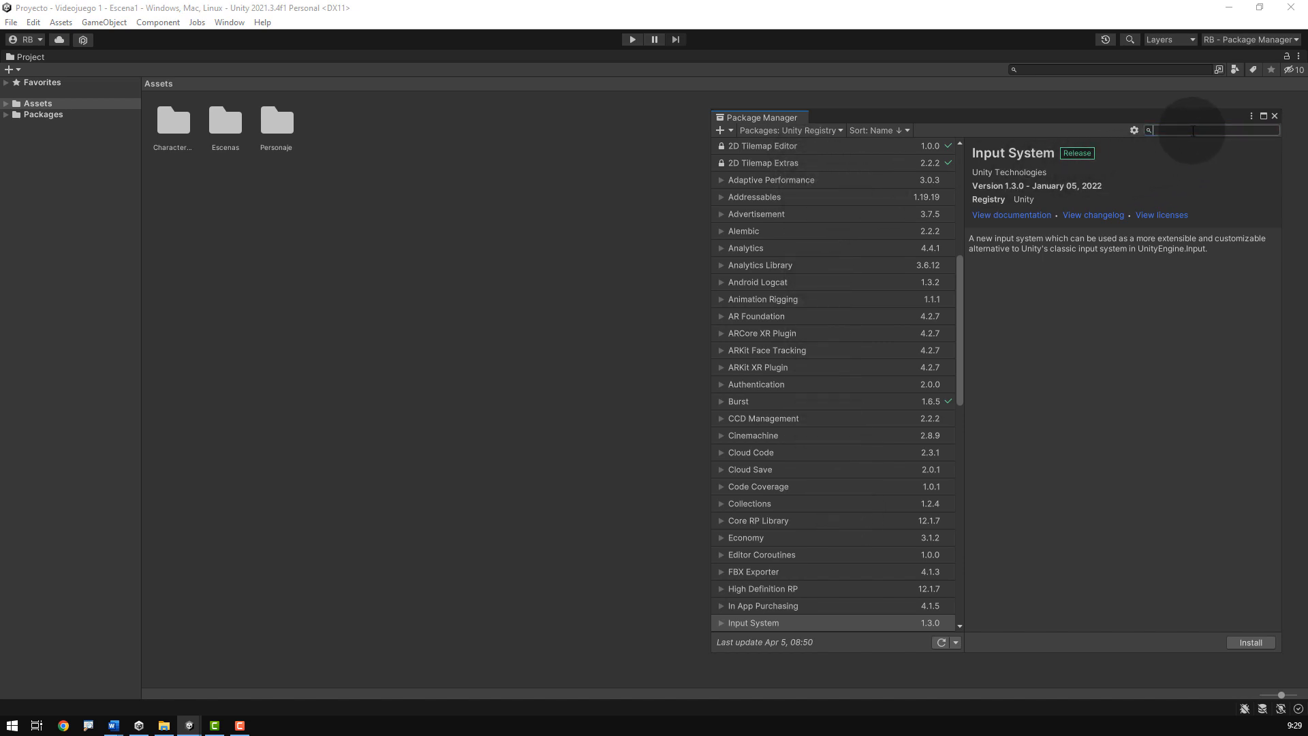
type("Input")
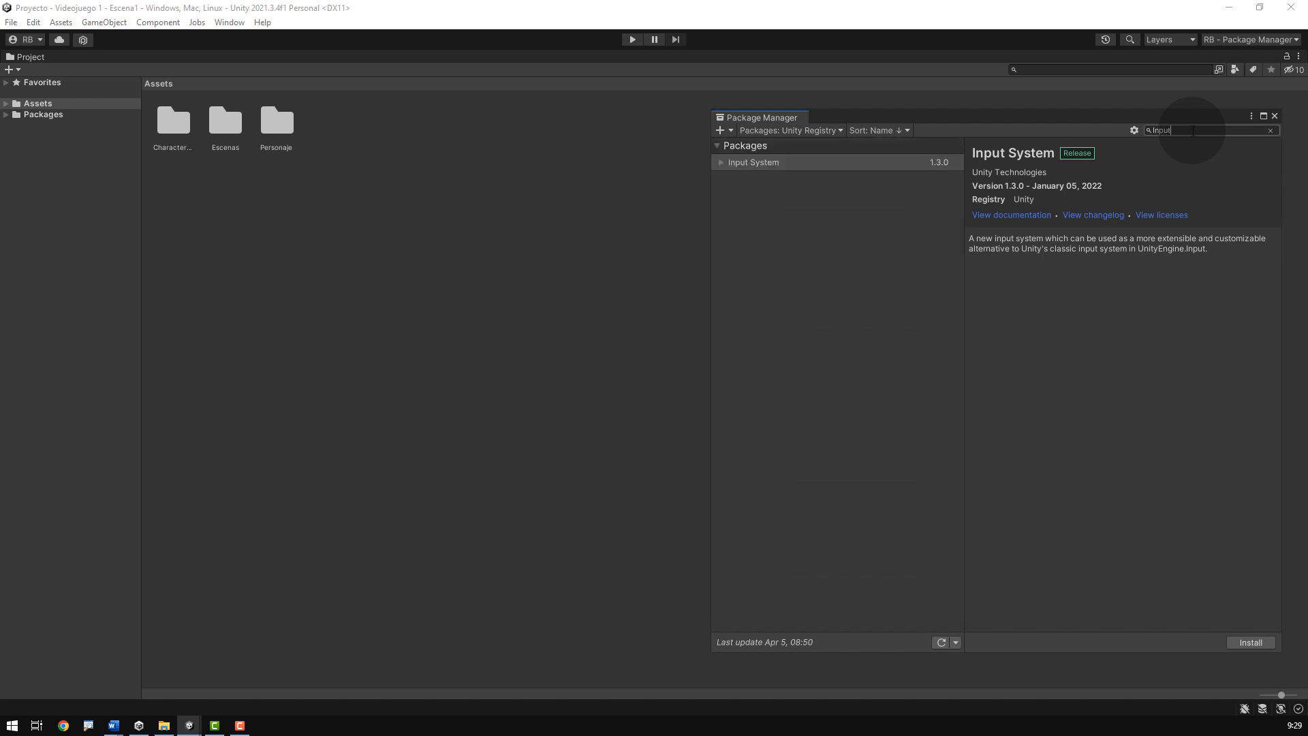
left_click(1138, 315)
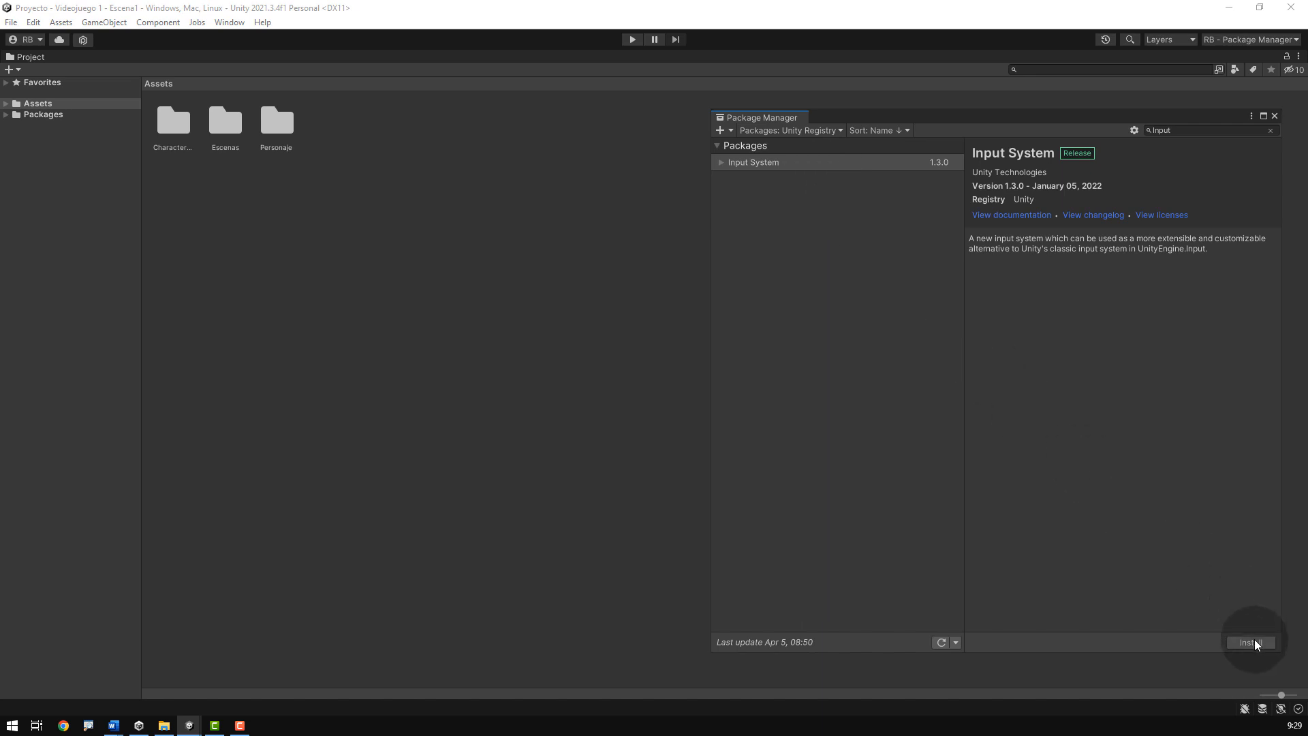
left_click(1256, 643)
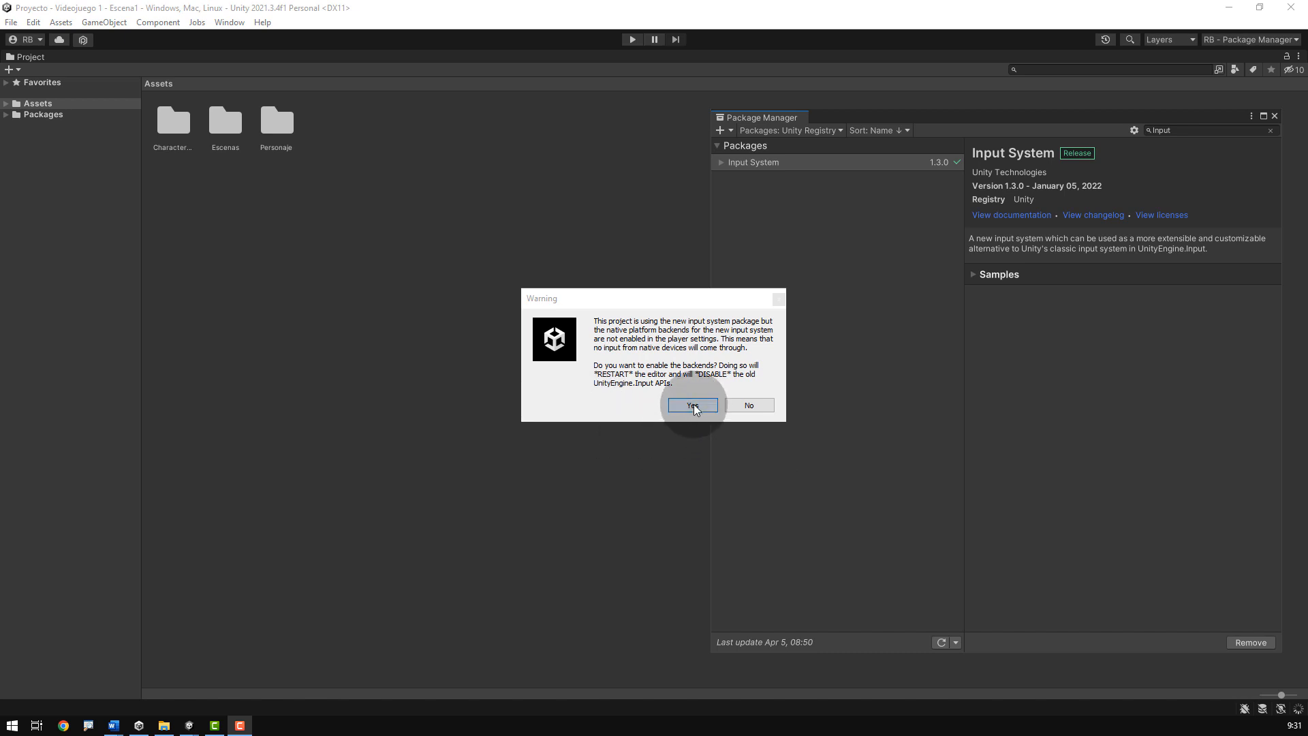
left_click(693, 405)
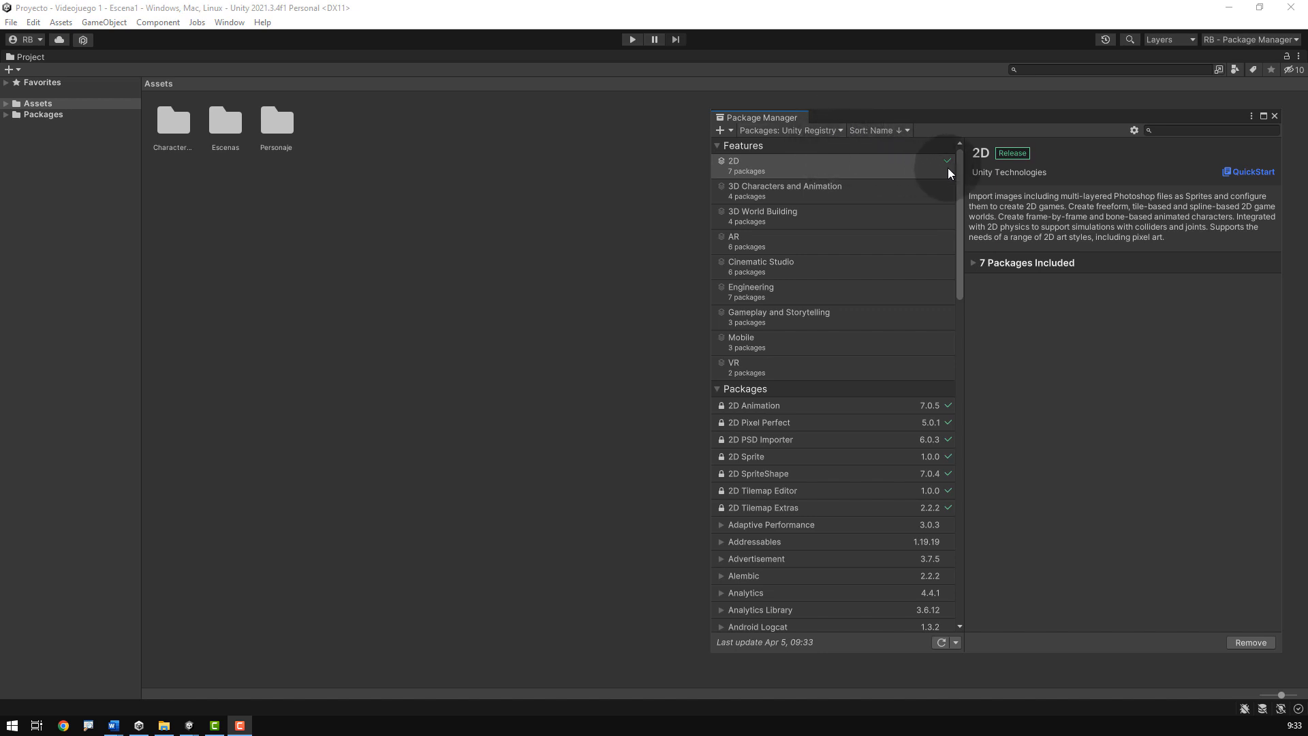
Step: Check the Input System package's installation in the Unity Registry and switch back to the Default layout
left_click(1202, 129)
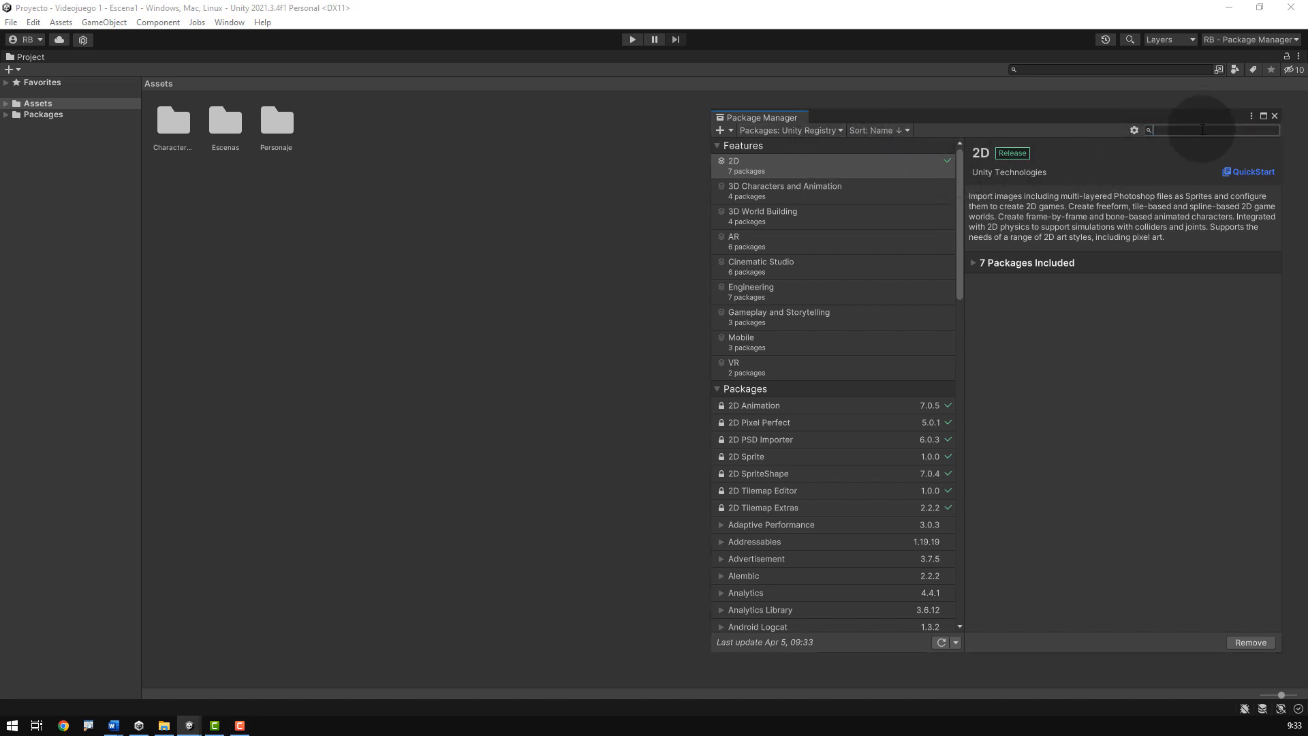
type("inpu")
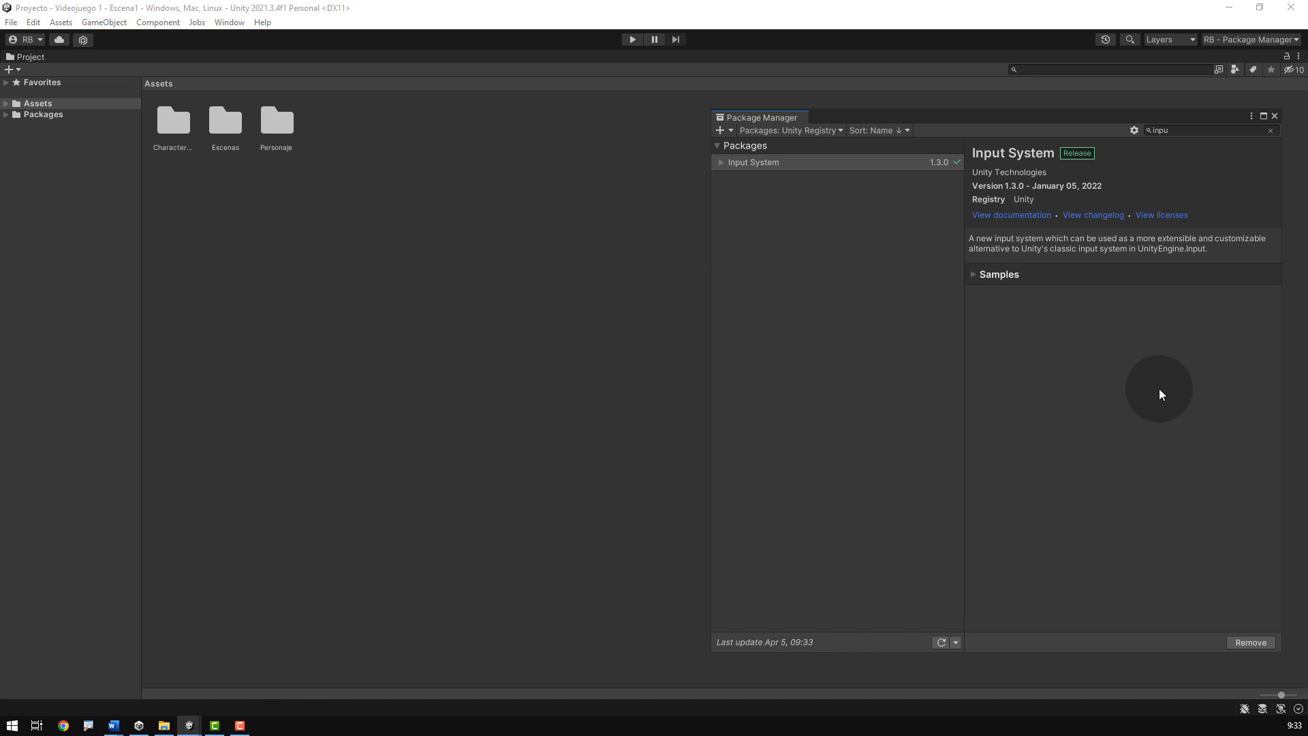
left_click(1274, 41)
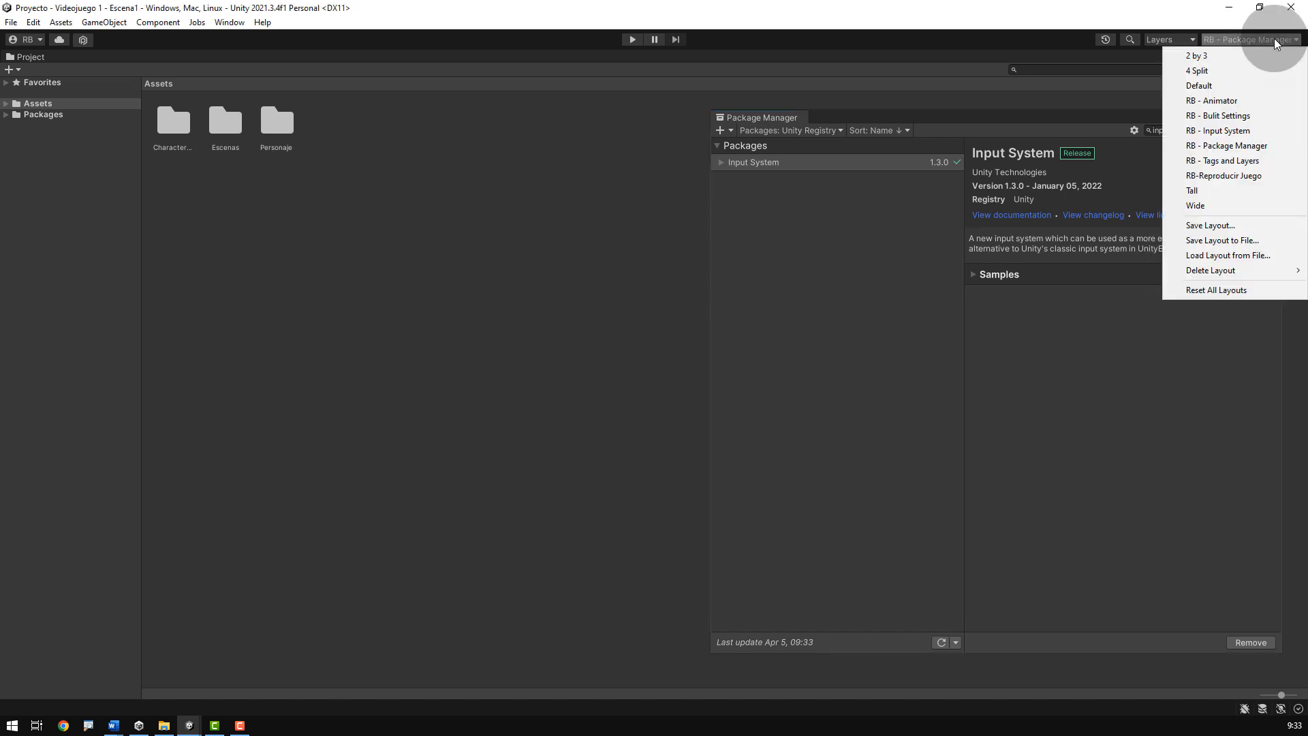
left_click(1238, 85)
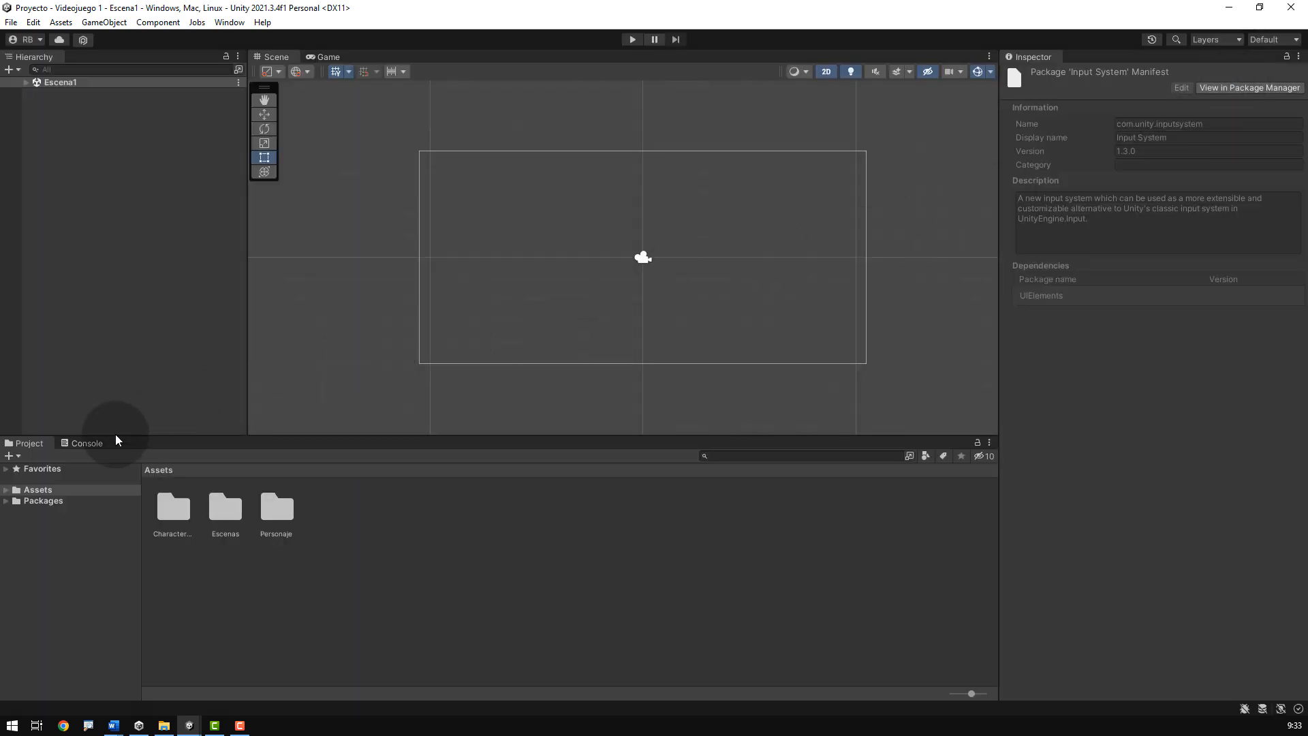
Step: Create a folder named Controles in Assets and open it
left_click(14, 456)
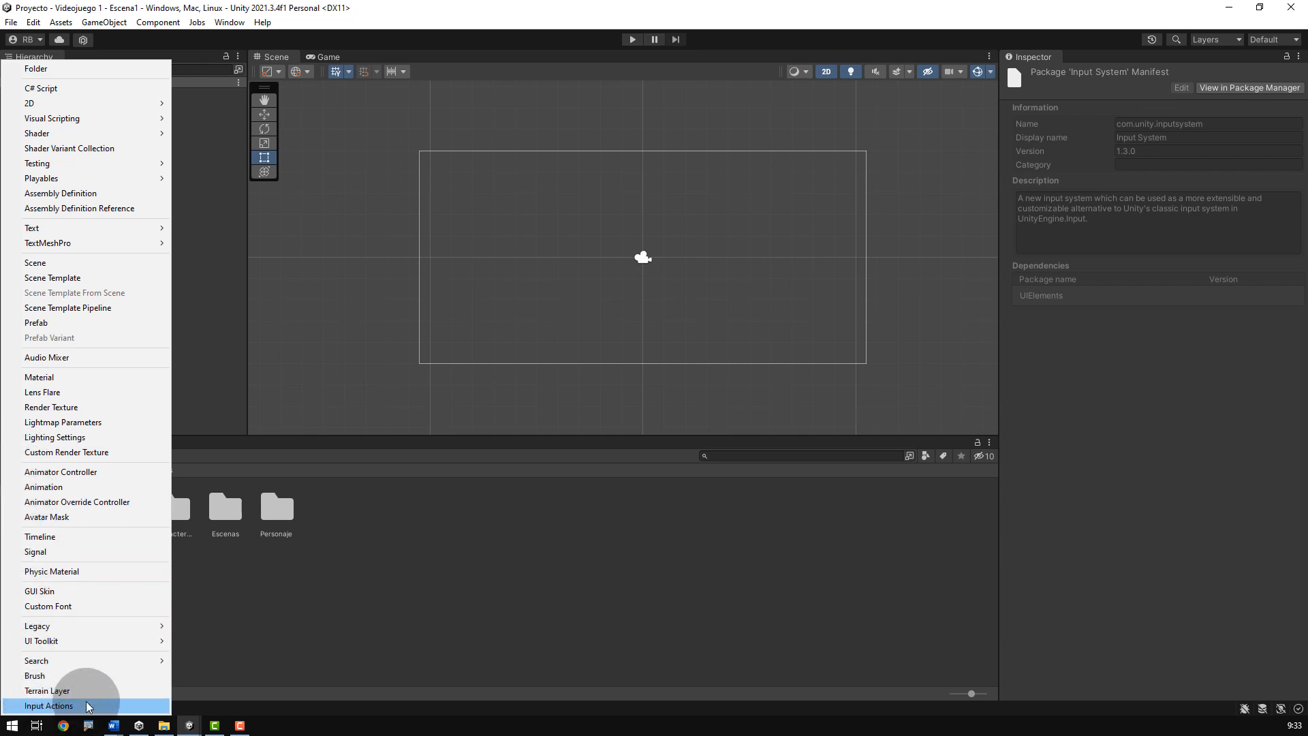
left_click(269, 644)
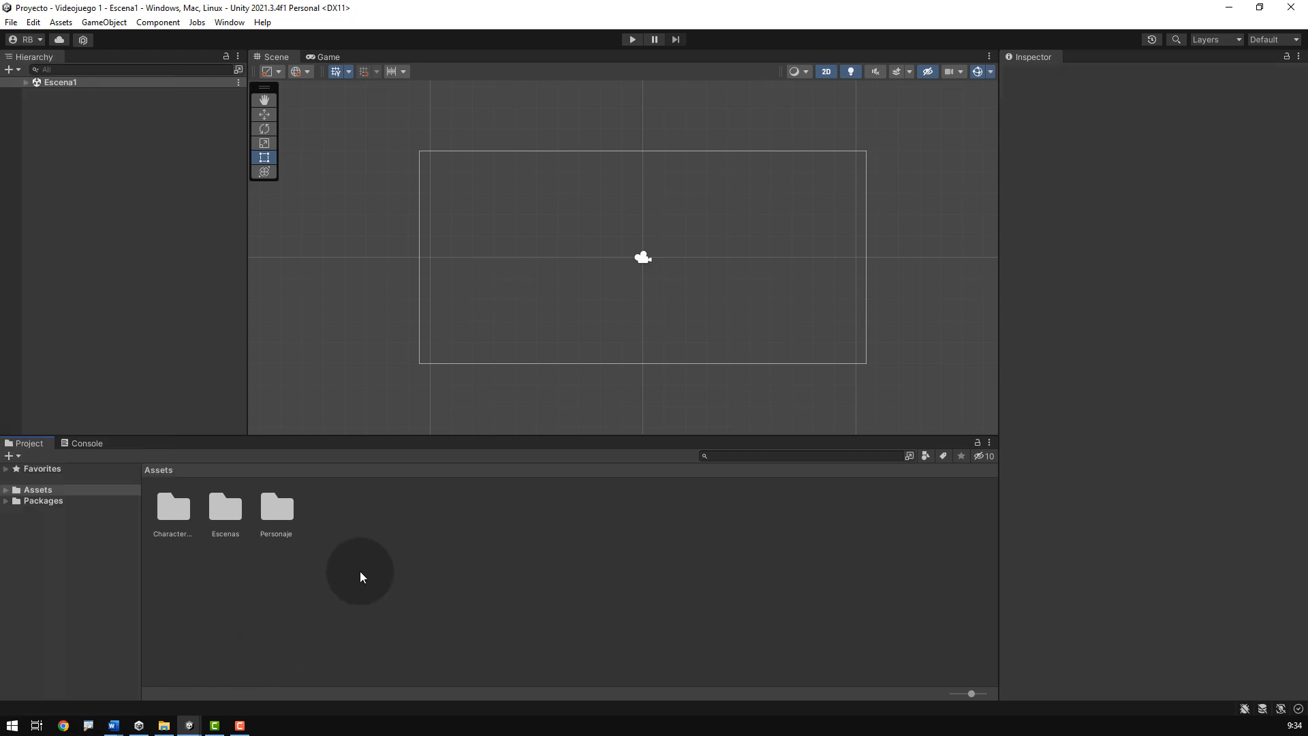
right_click(364, 570)
mouse_move(447, 211)
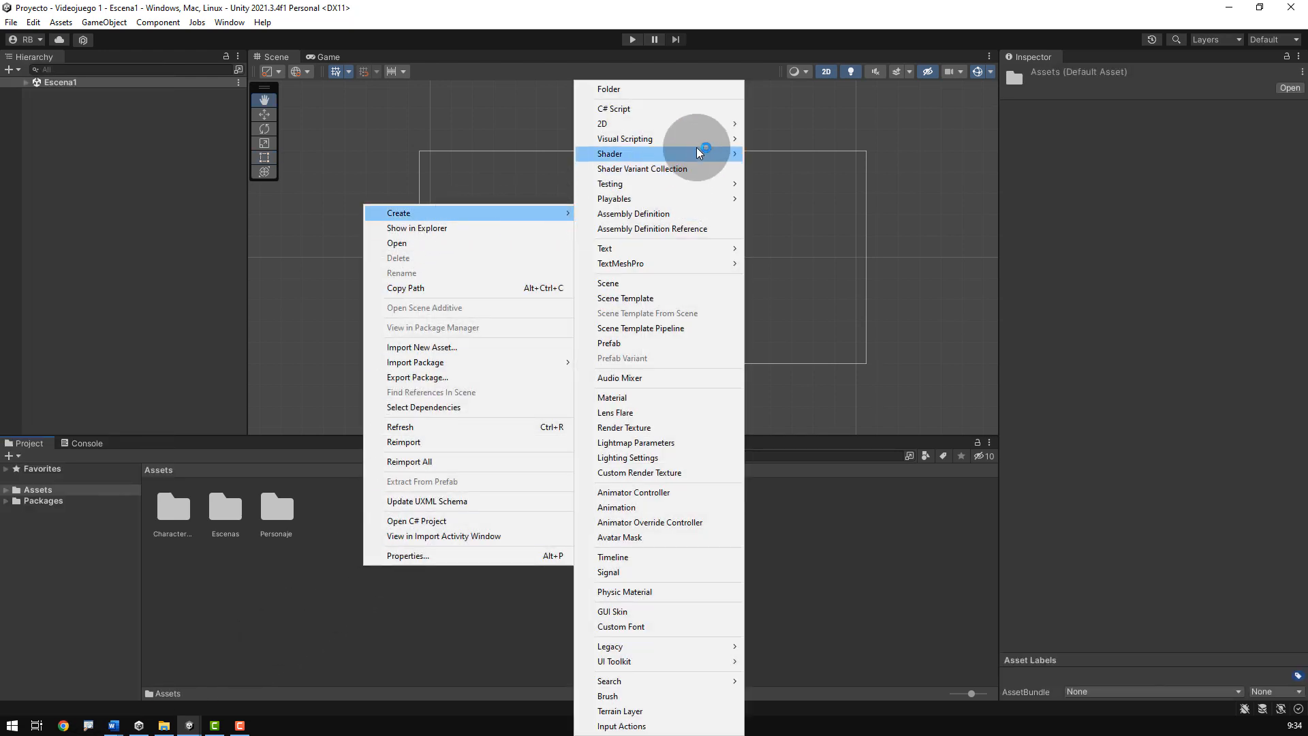
left_click(674, 89)
type("Co")
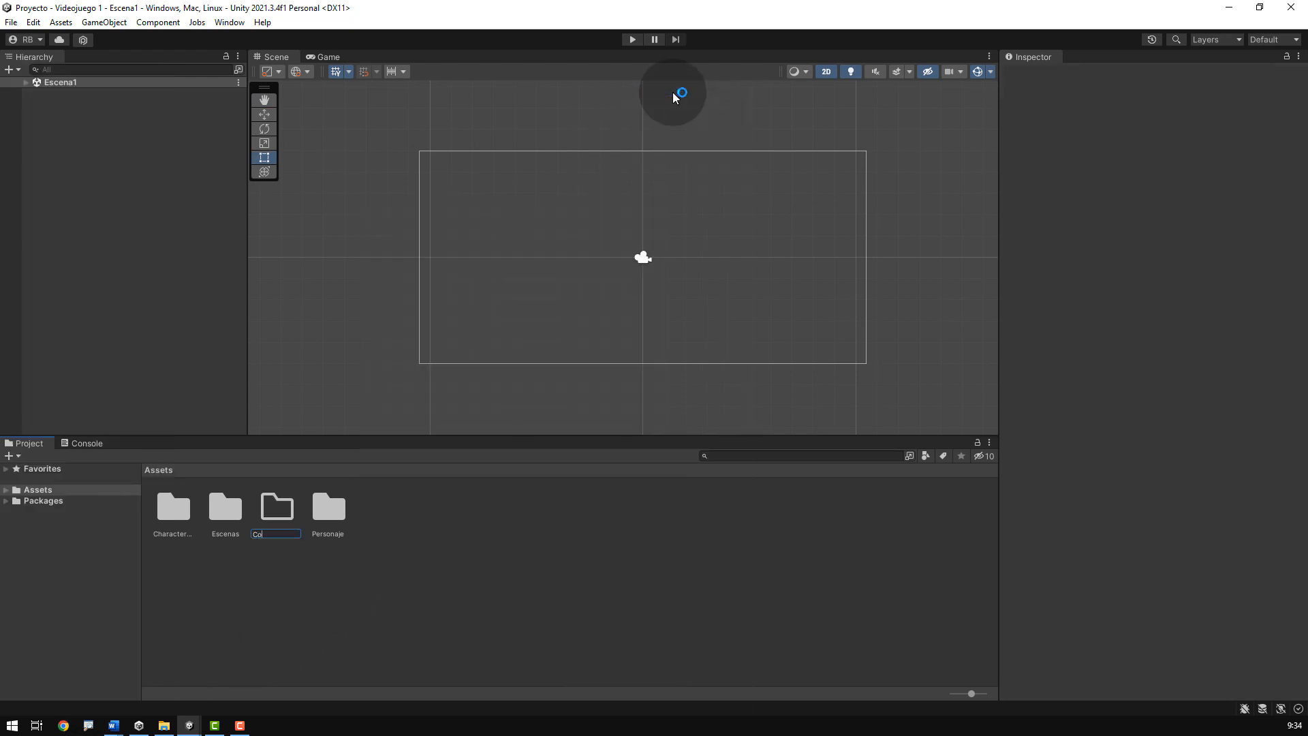
type("ntroles")
key("Return")
key("Return")
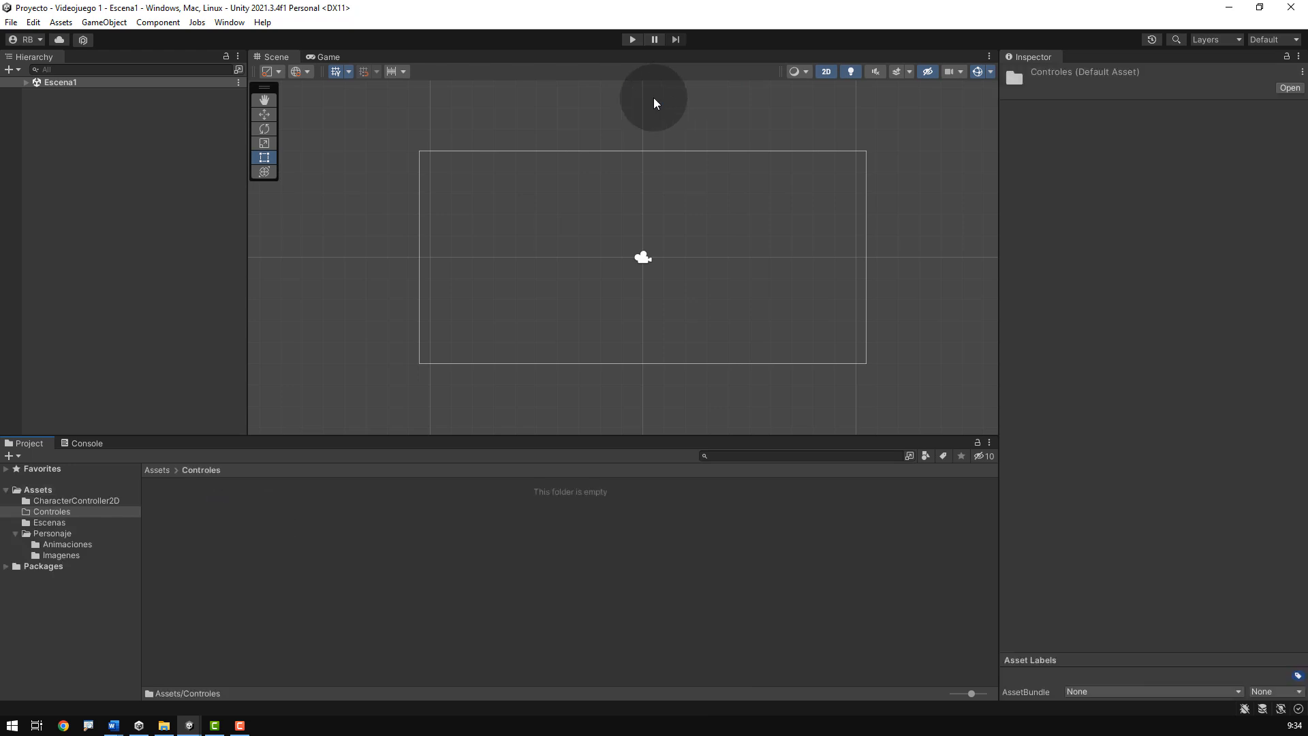
Step: Create an Input Actions asset named MisAccionesDeEntrada in the Controles folder
left_click(10, 455)
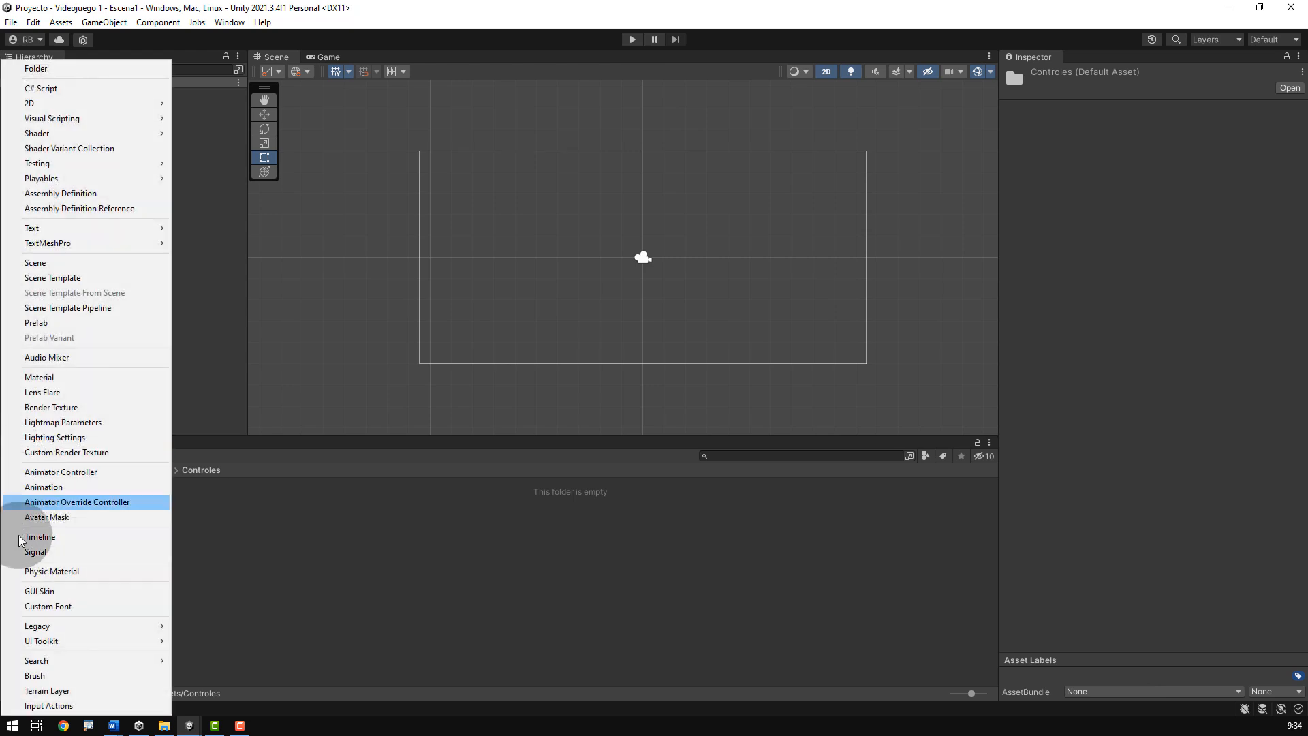
left_click(51, 706)
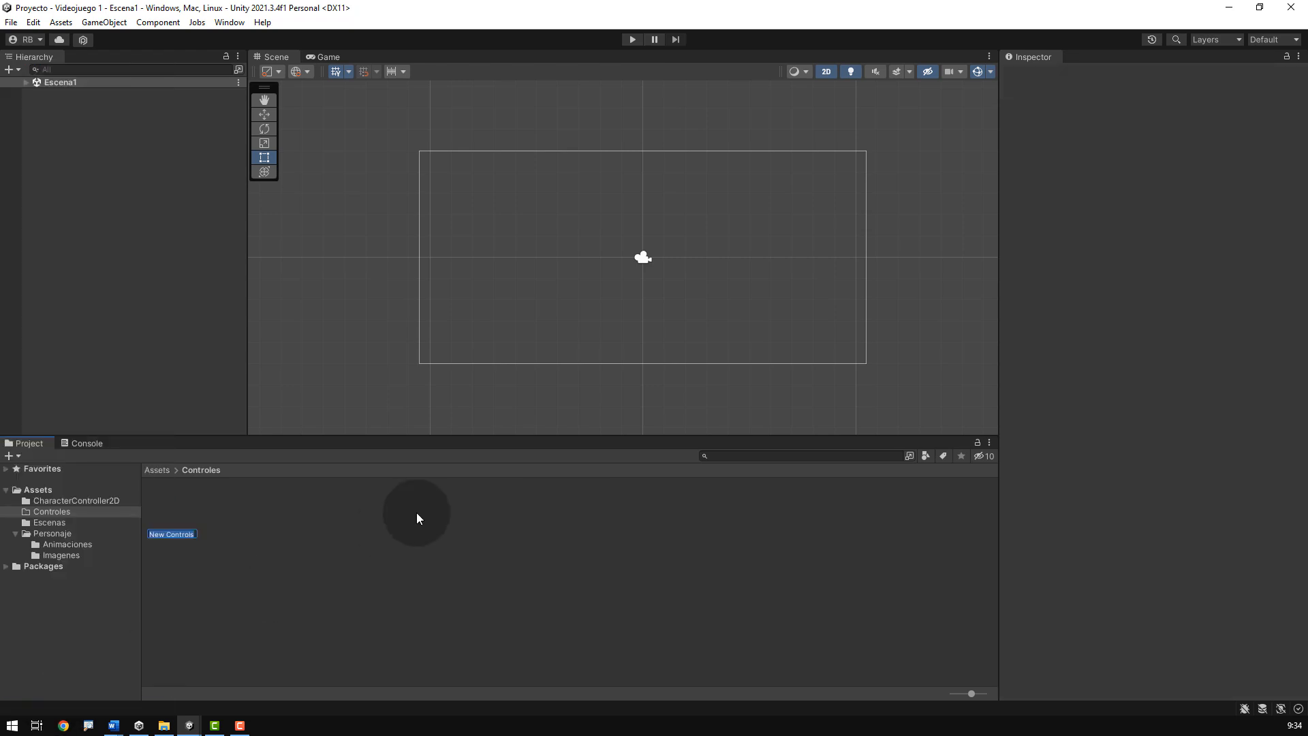
type("Mis")
type("AccionesDeEnt")
type("rada")
key("Return")
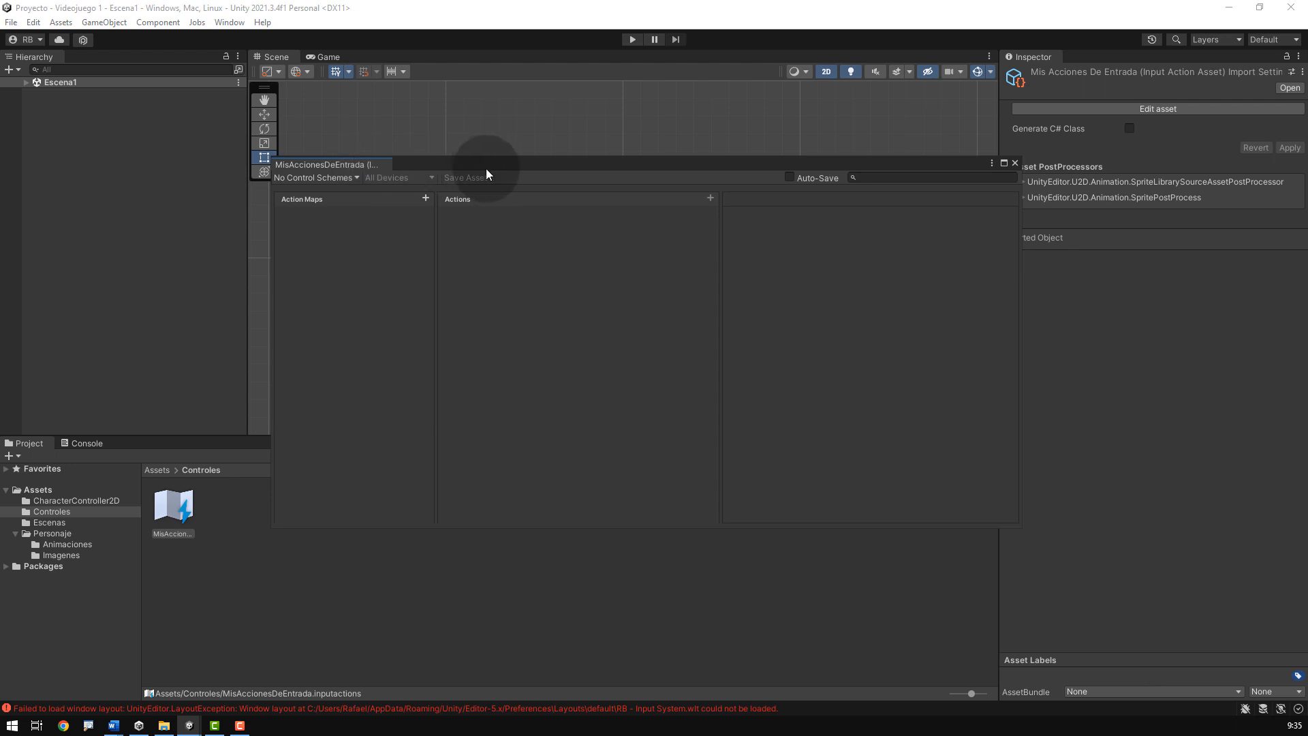
Step: Dock the MisAccionesDeEntrada editor window above the Project panel and rearrange the workspace around these two panels
left_click_drag(511, 165, 486, 161)
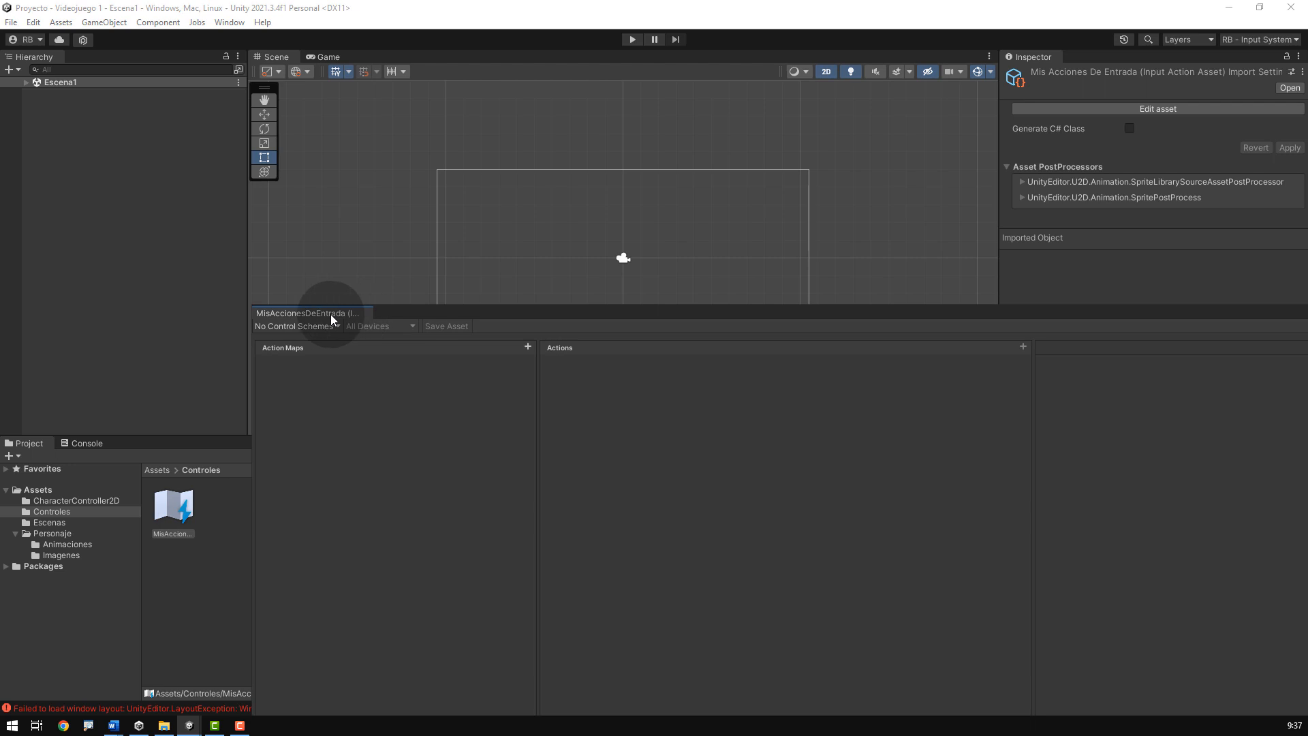
left_click_drag(329, 313, 285, 56)
left_click_drag(1048, 60, 218, 292)
left_click_drag(89, 444, 99, 76)
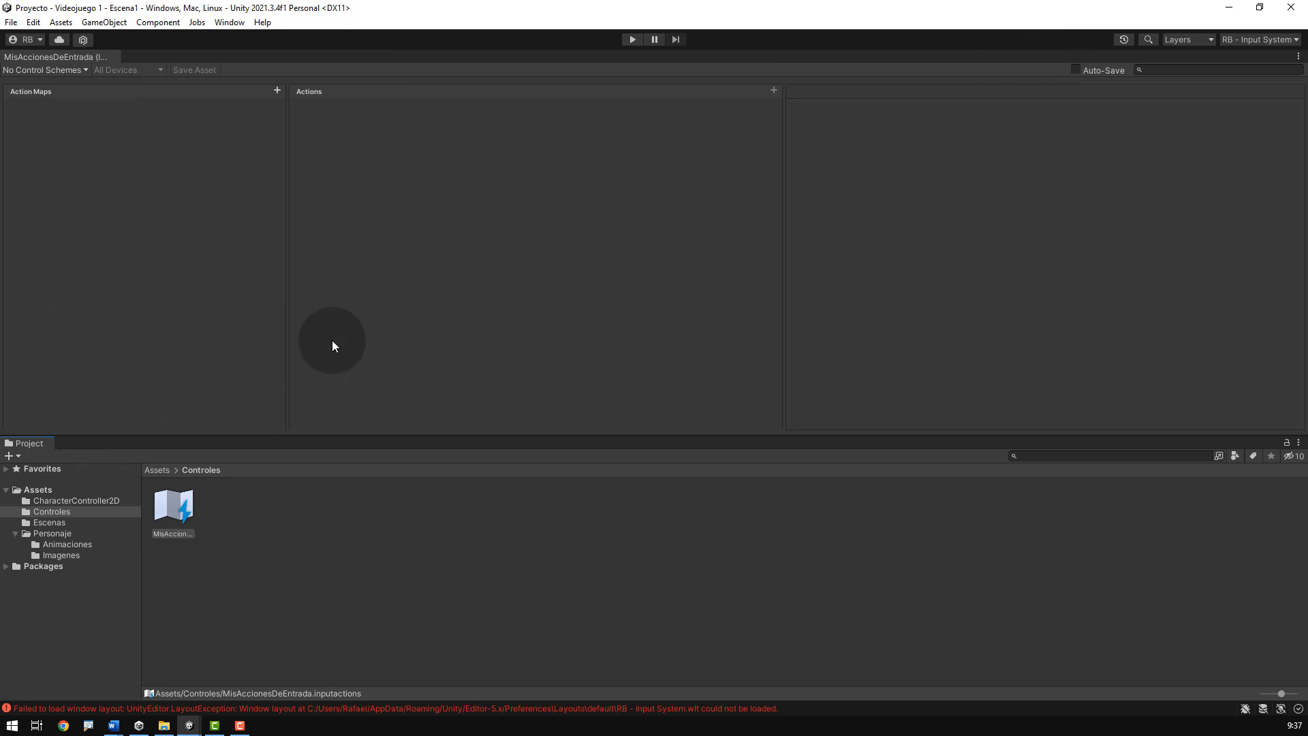
Step: Save the current window arrangement as the RB - Input System layout, overwriting the existing one
left_click(1276, 37)
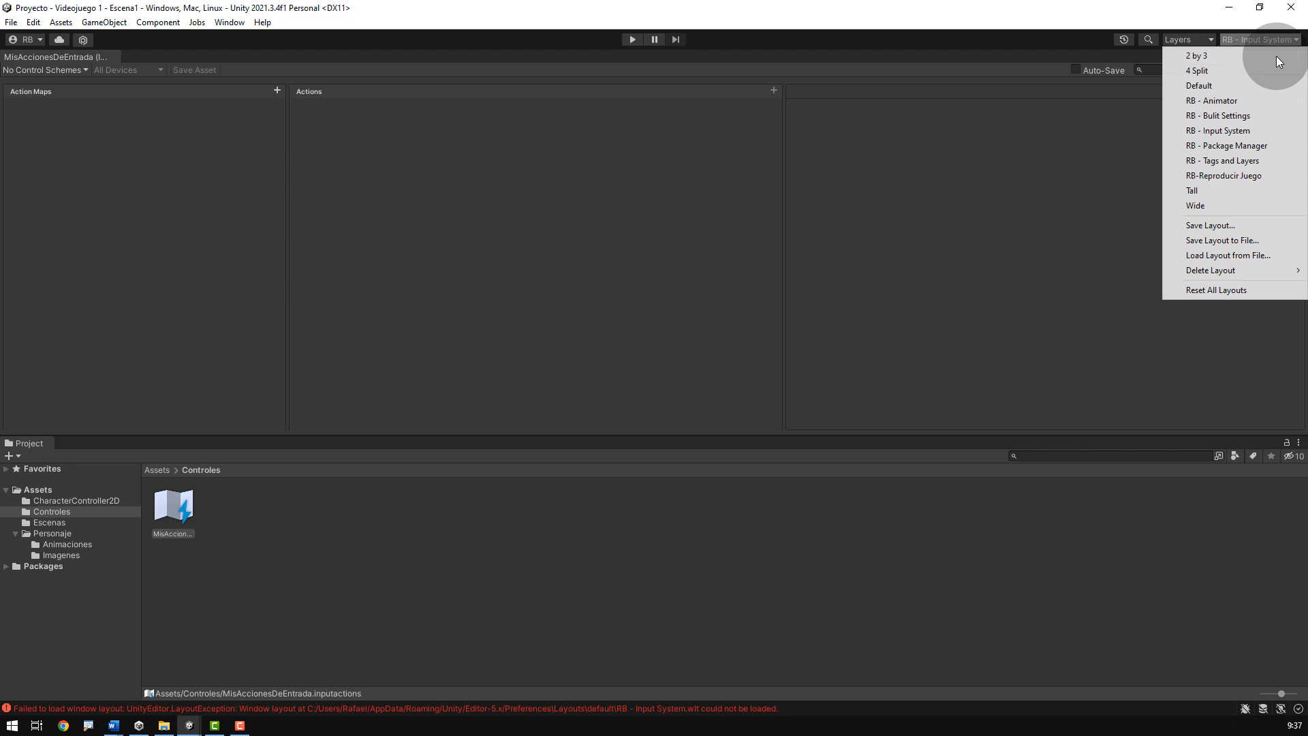
left_click(1228, 228)
left_click(1220, 251)
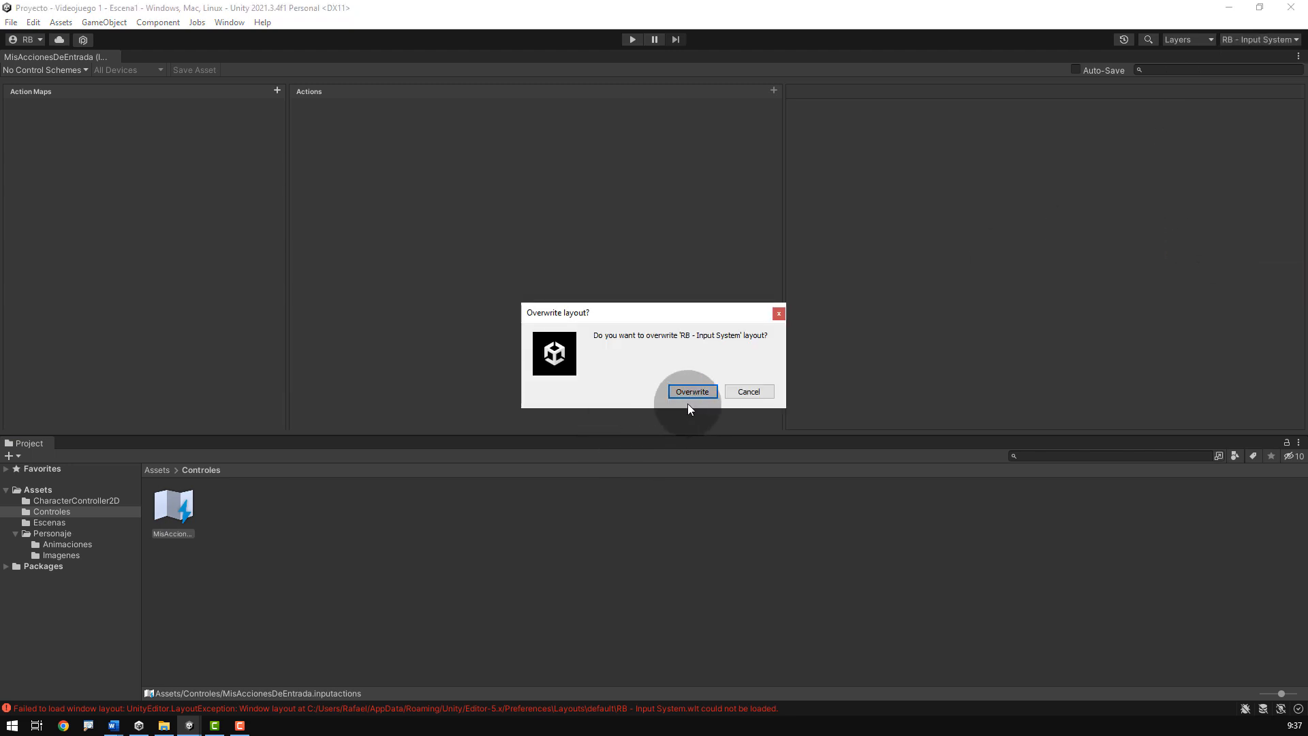
left_click(692, 391)
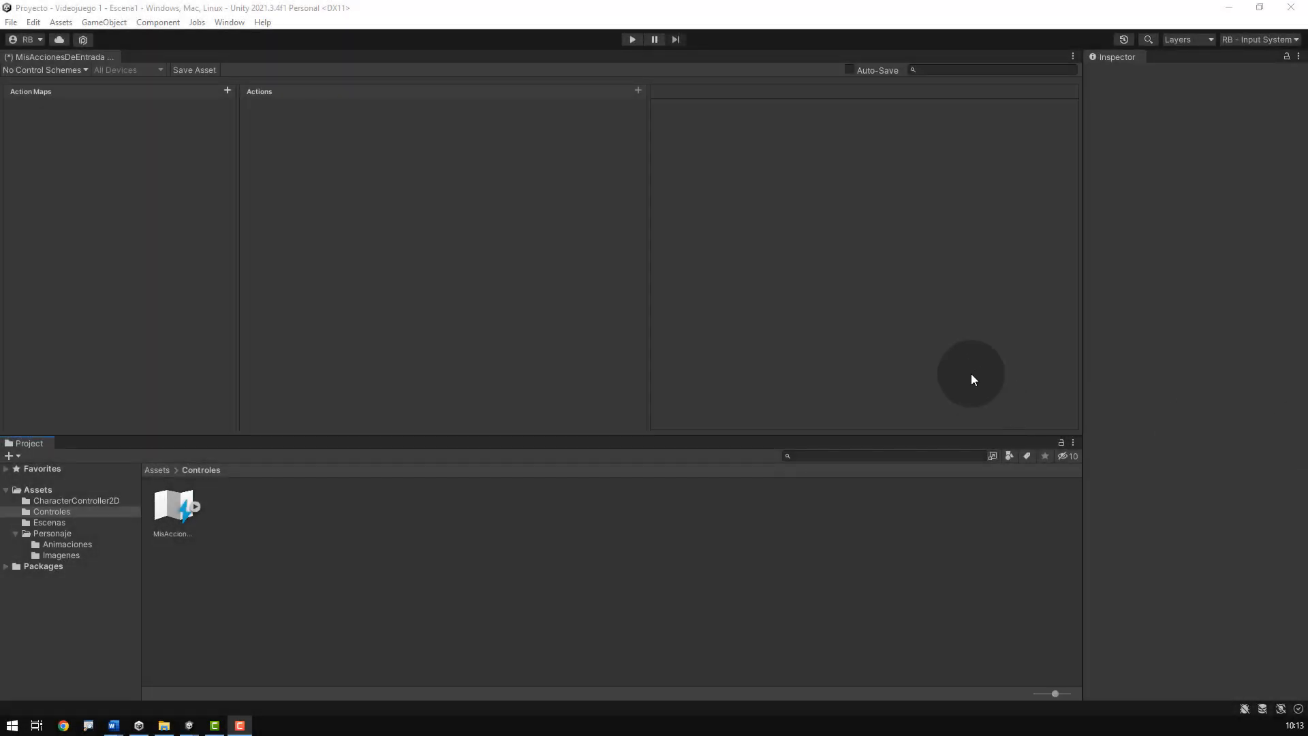
Step: Add an action map named MiMapaDeAcciones to the MisAccionesDeEntrada asset
left_click(147, 137)
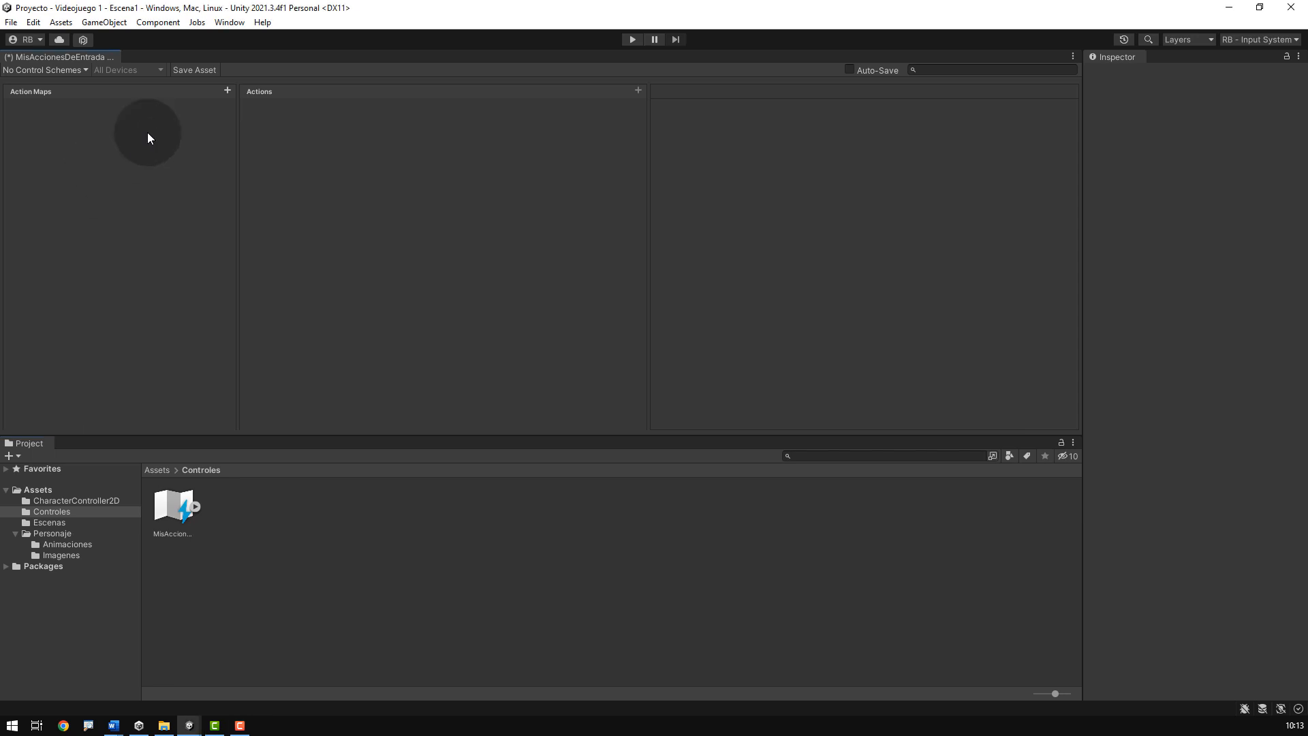
left_click(227, 90)
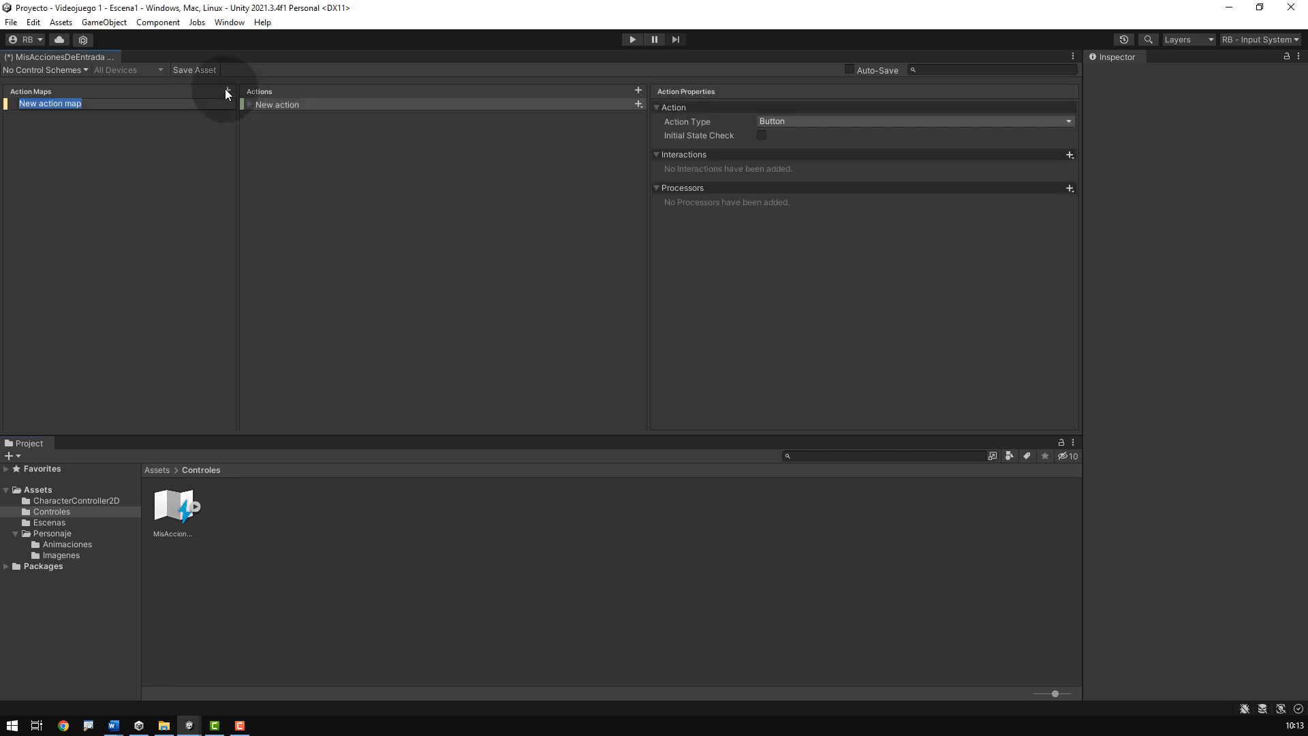
type("MiMapaDeAcciones")
key("Return")
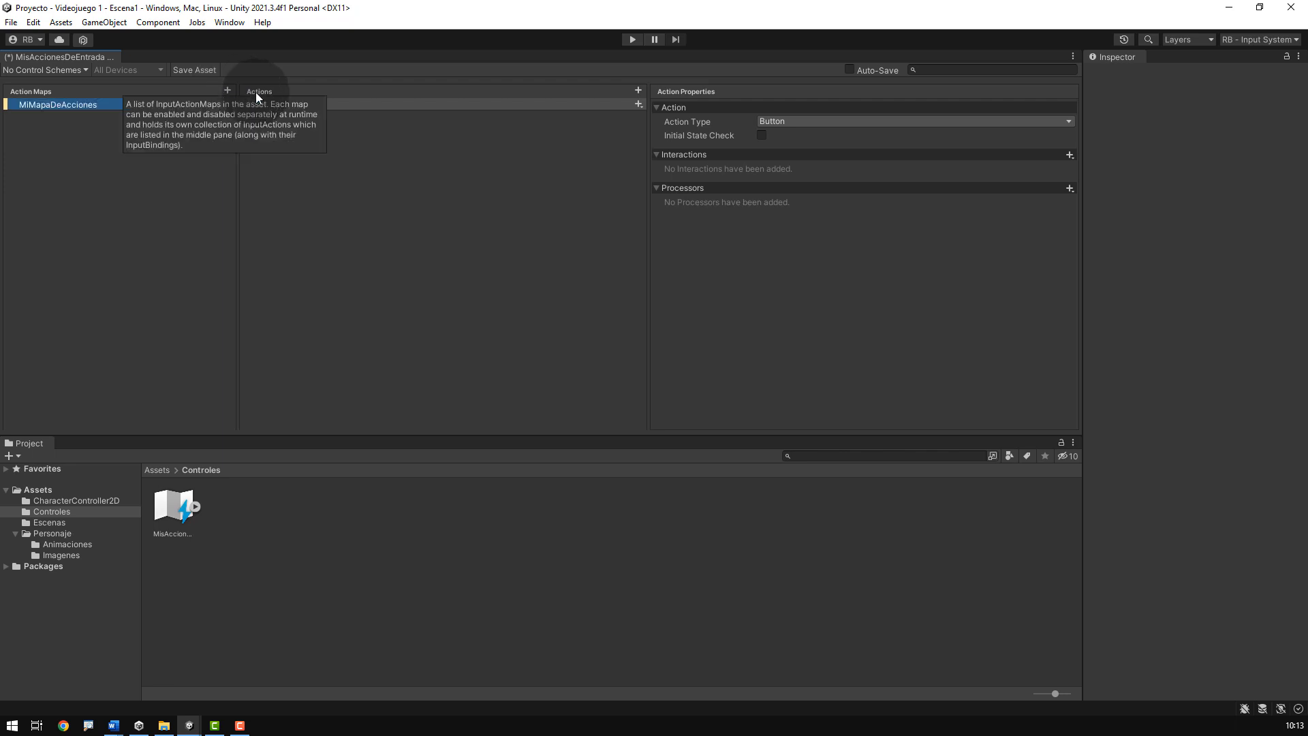
Step: Collapse the first action in MiMapaDeAcciones and add four more actions below it, keeping their default names
left_click(342, 105)
left_click(250, 104)
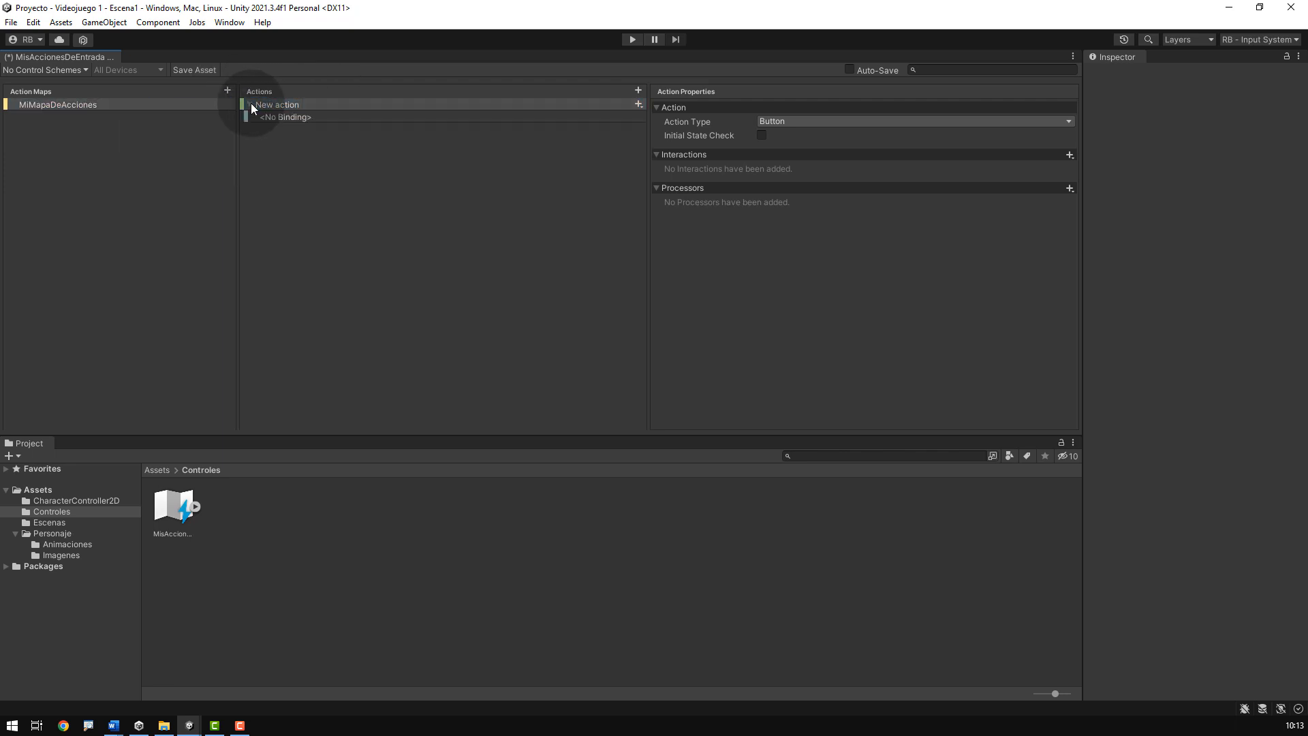
left_click(250, 104)
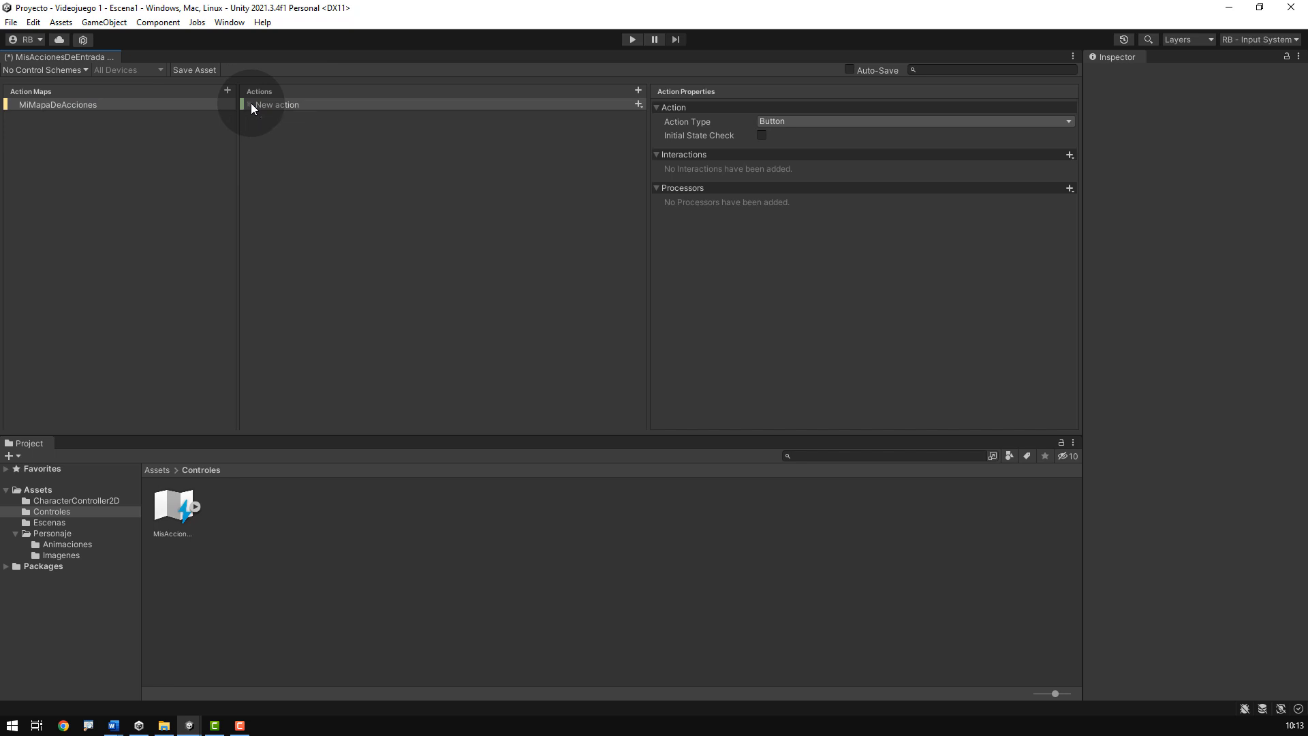
left_click(640, 89)
left_click(640, 89)
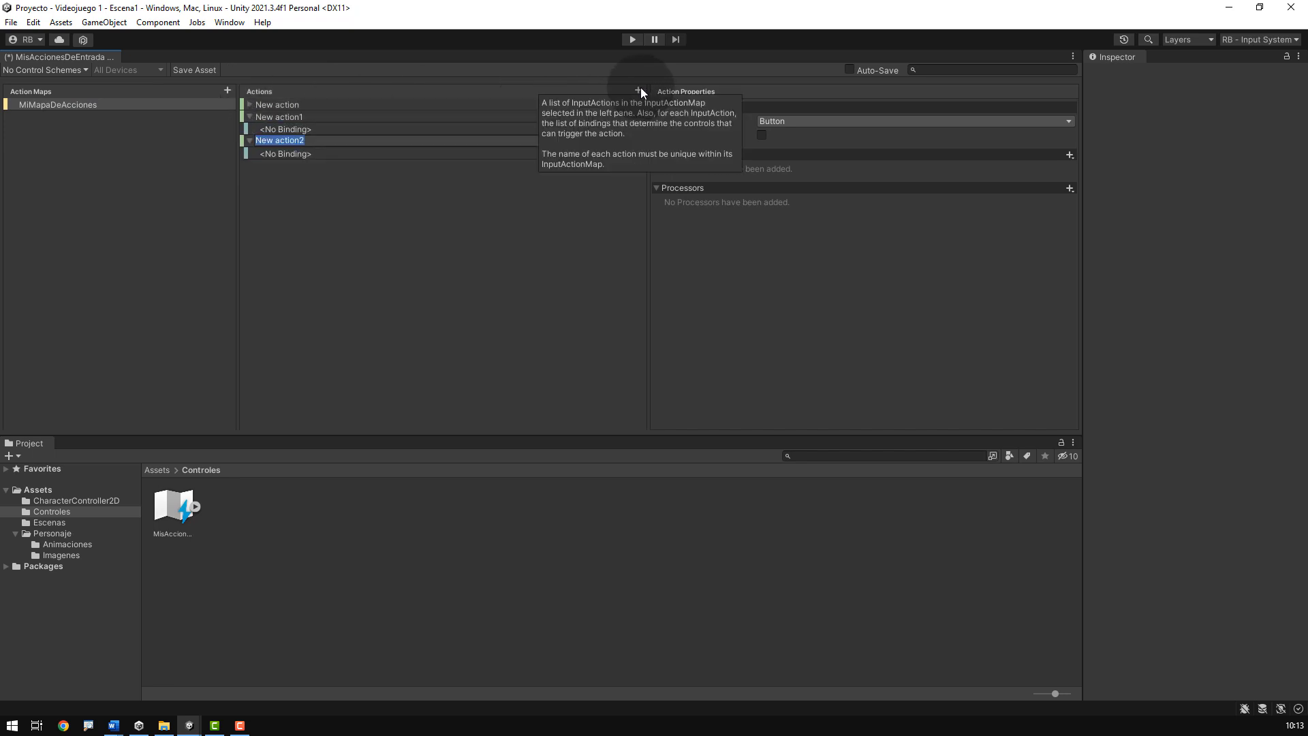
left_click(639, 90)
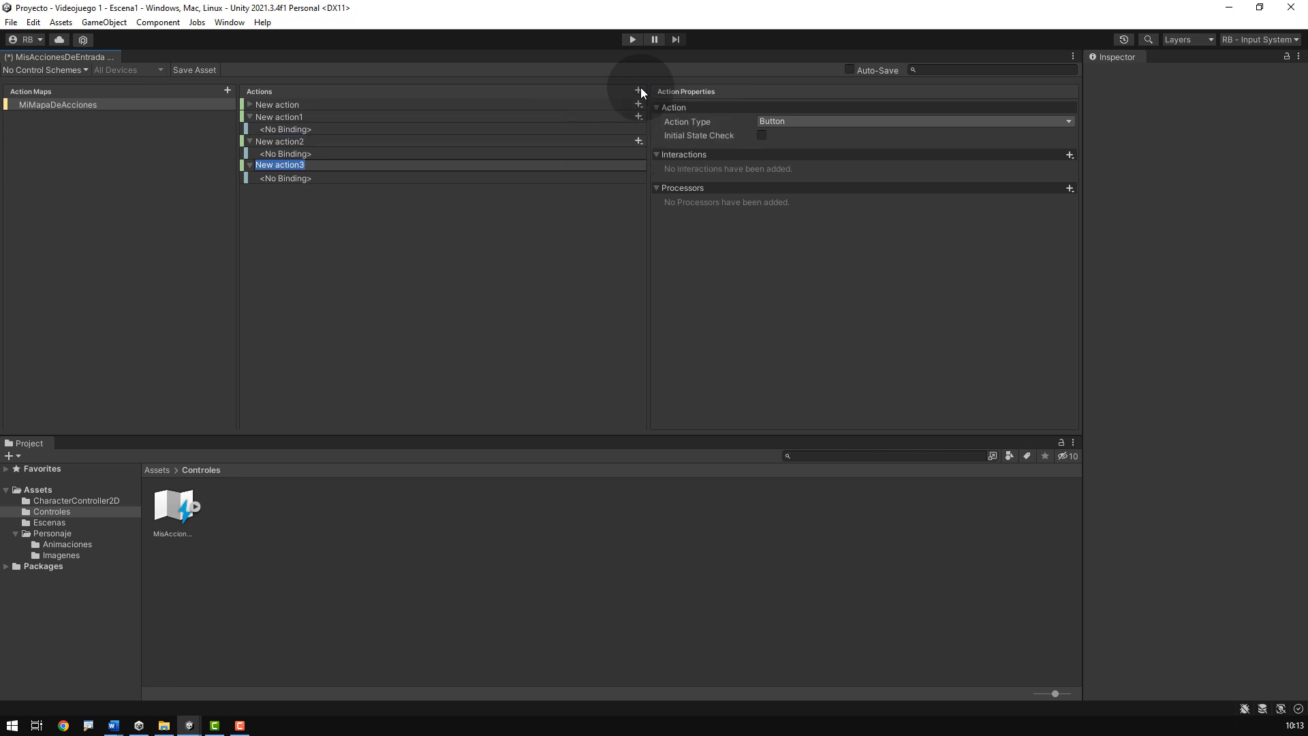
left_click(639, 90)
key("Return")
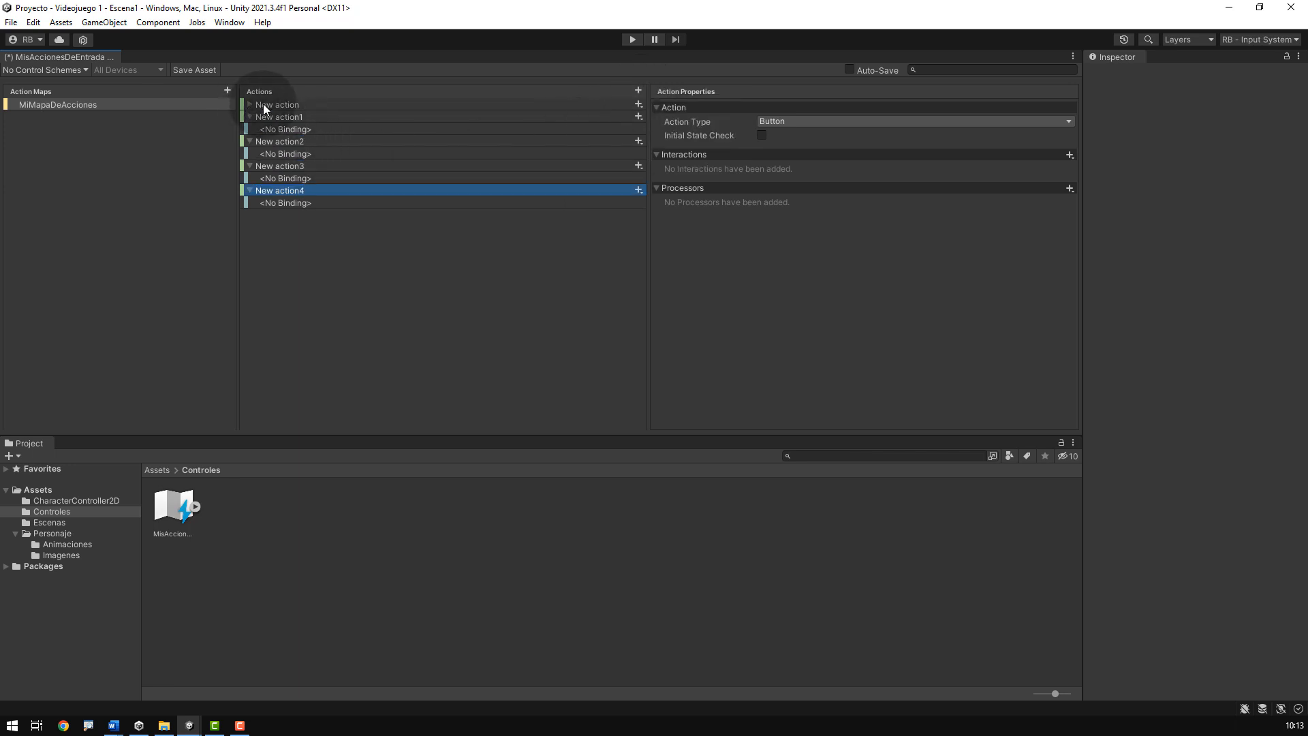
Step: Rename the first action in MiMapaDeAcciones as CaminarAdelante
left_click(251, 104)
left_click(271, 104)
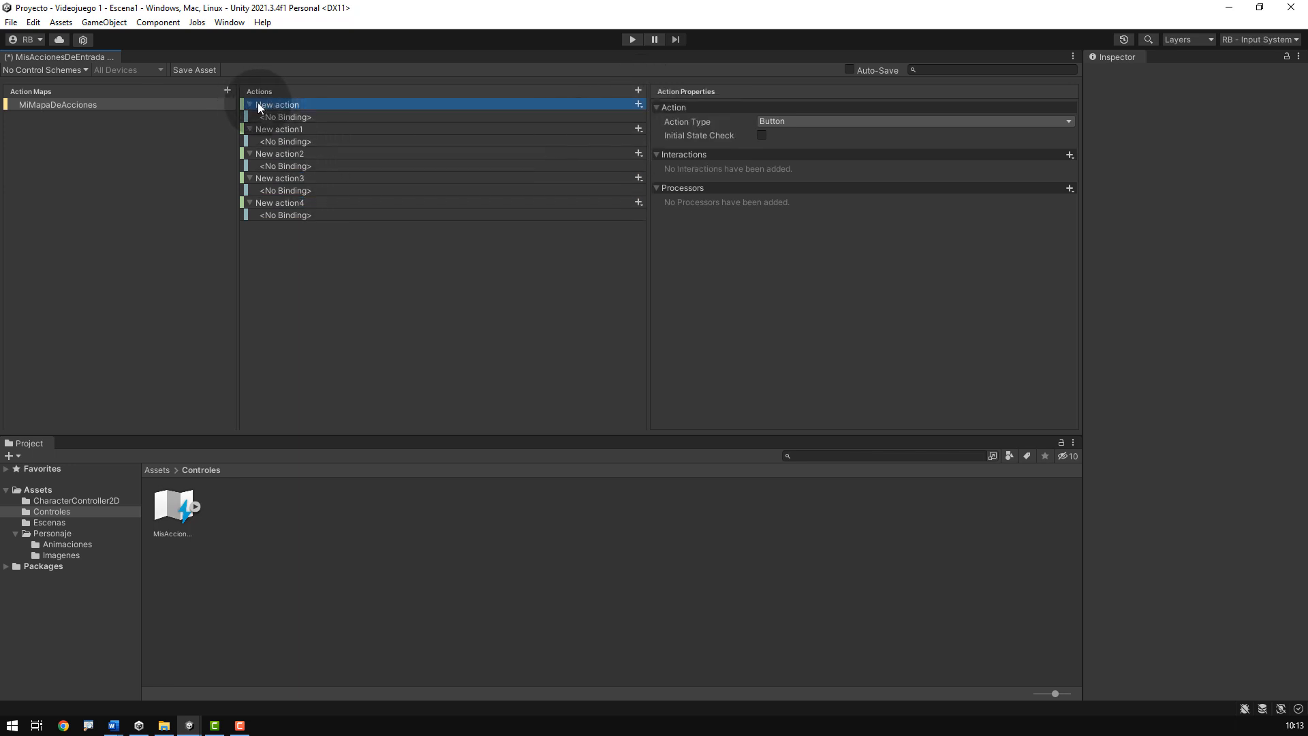
left_click(304, 105)
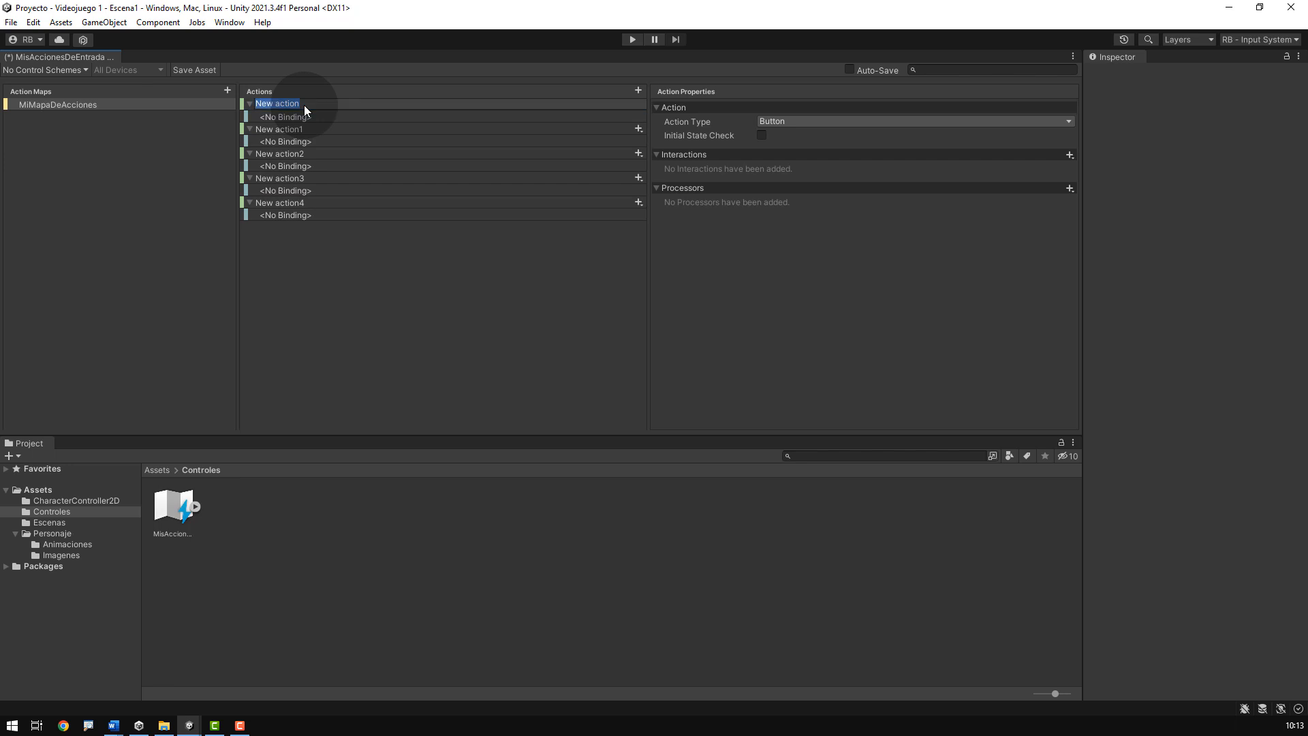
type("CaminarAdelante")
key("Return")
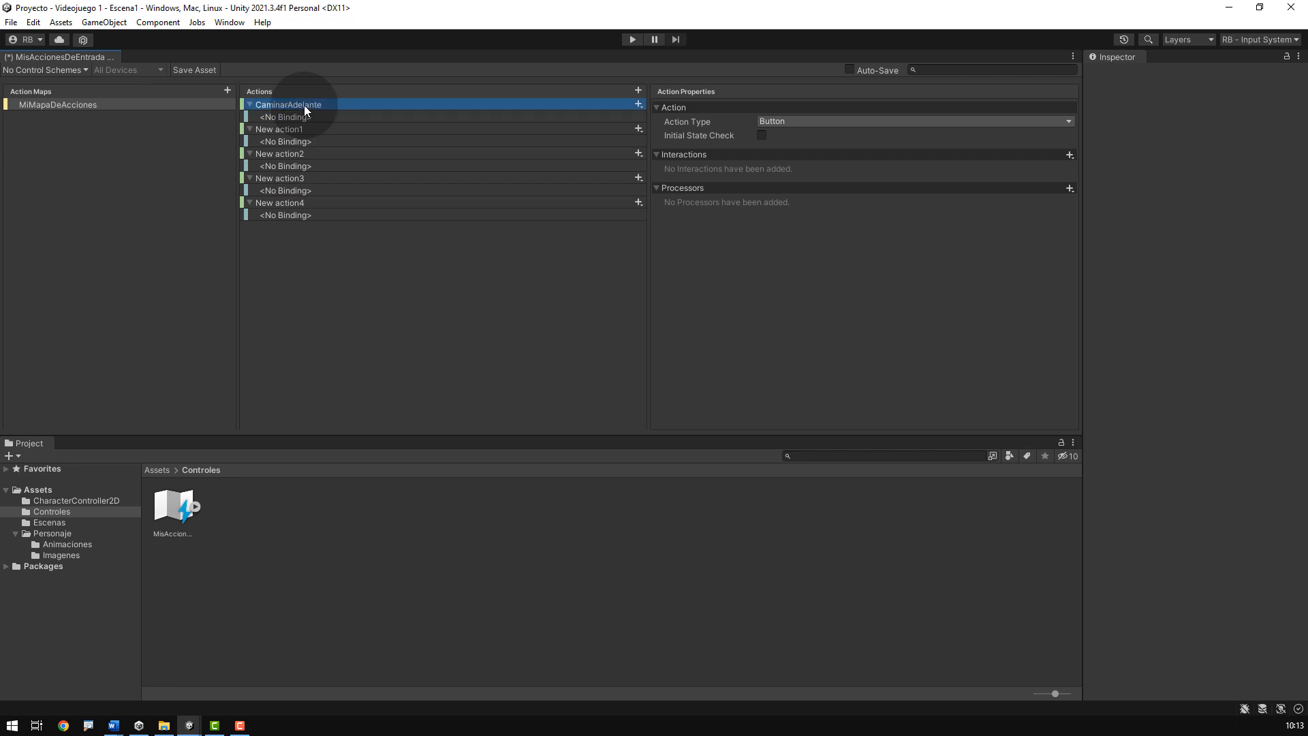
Step: Collapse all five actions and rename the second one as CaminarAtras
left_click(245, 104)
left_click(248, 116)
left_click(248, 129)
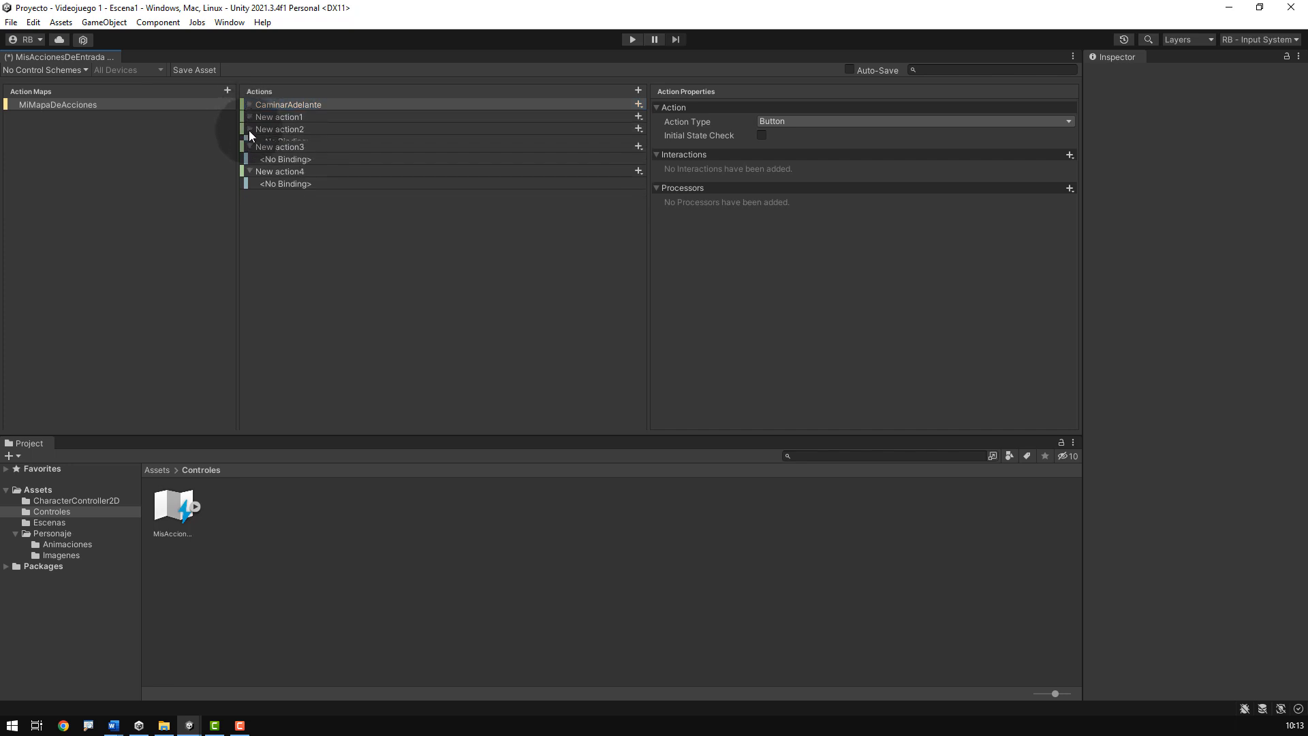
left_click(249, 141)
left_click(251, 151)
left_click(277, 116)
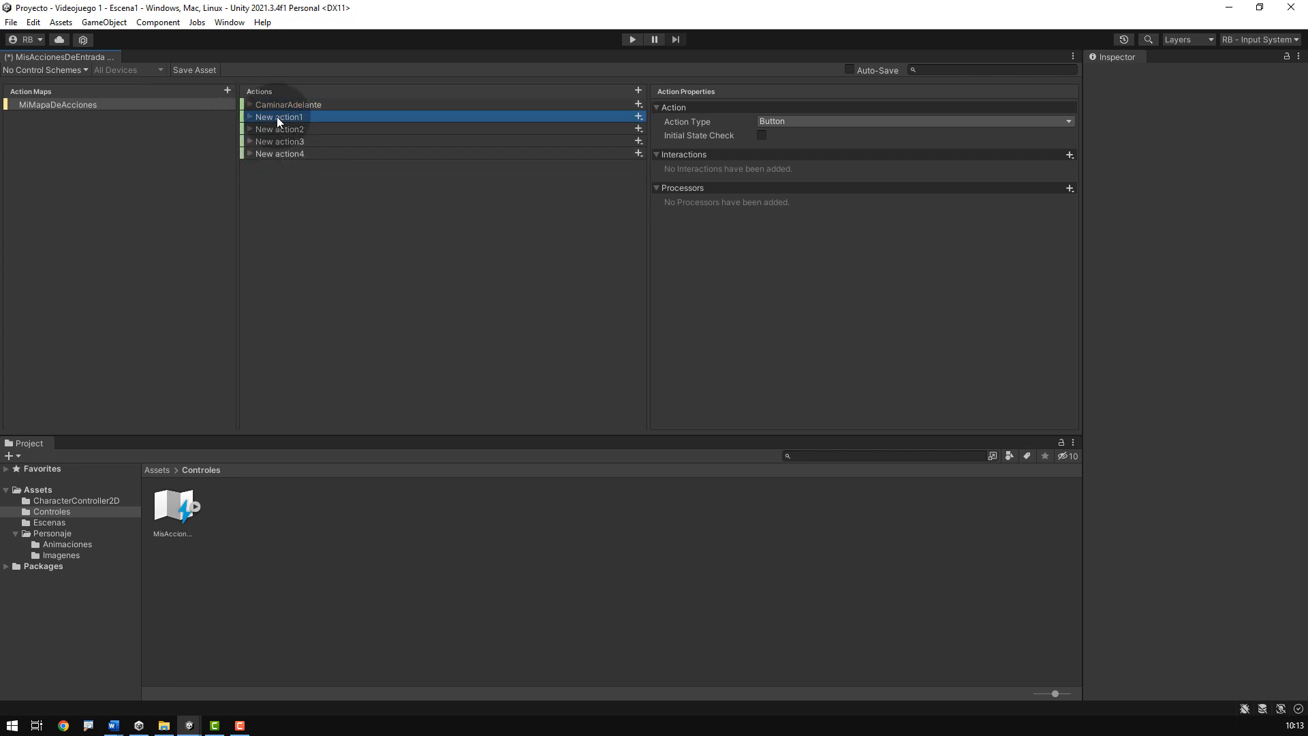
left_click(276, 116)
type("Caminar")
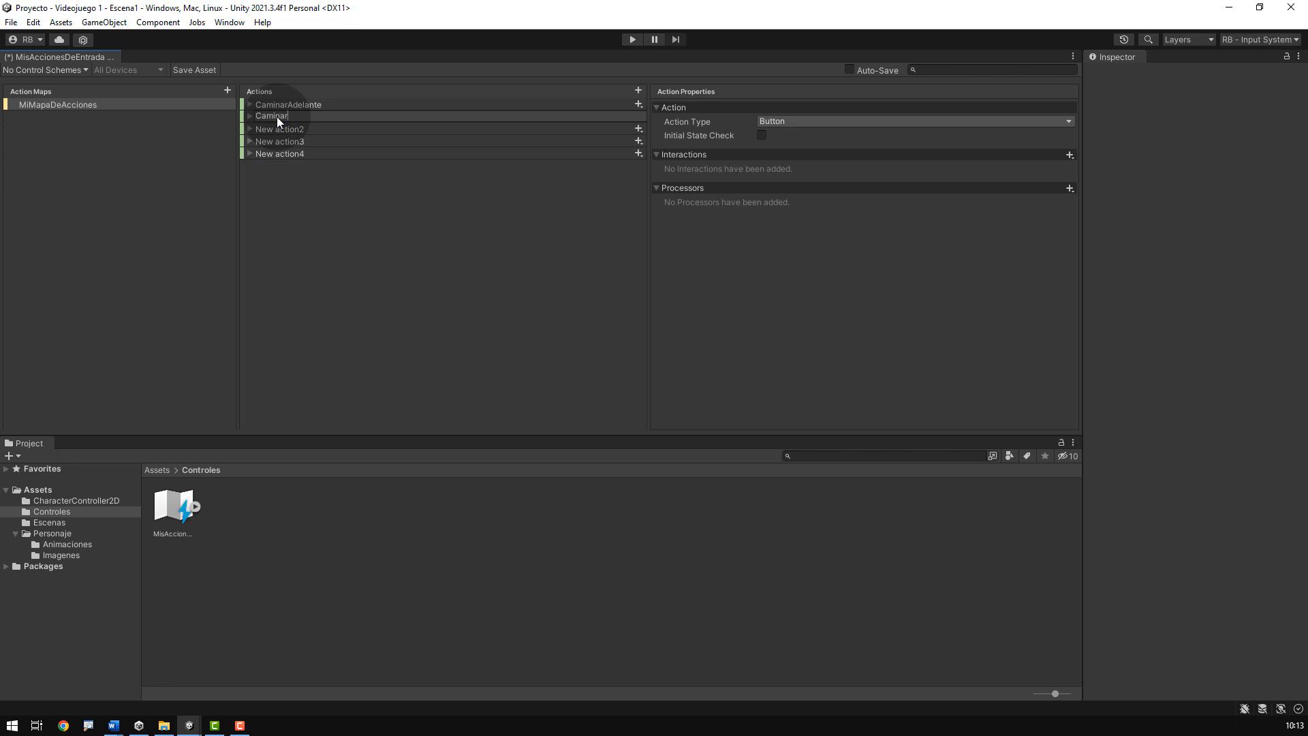
type("Atras")
key("Return")
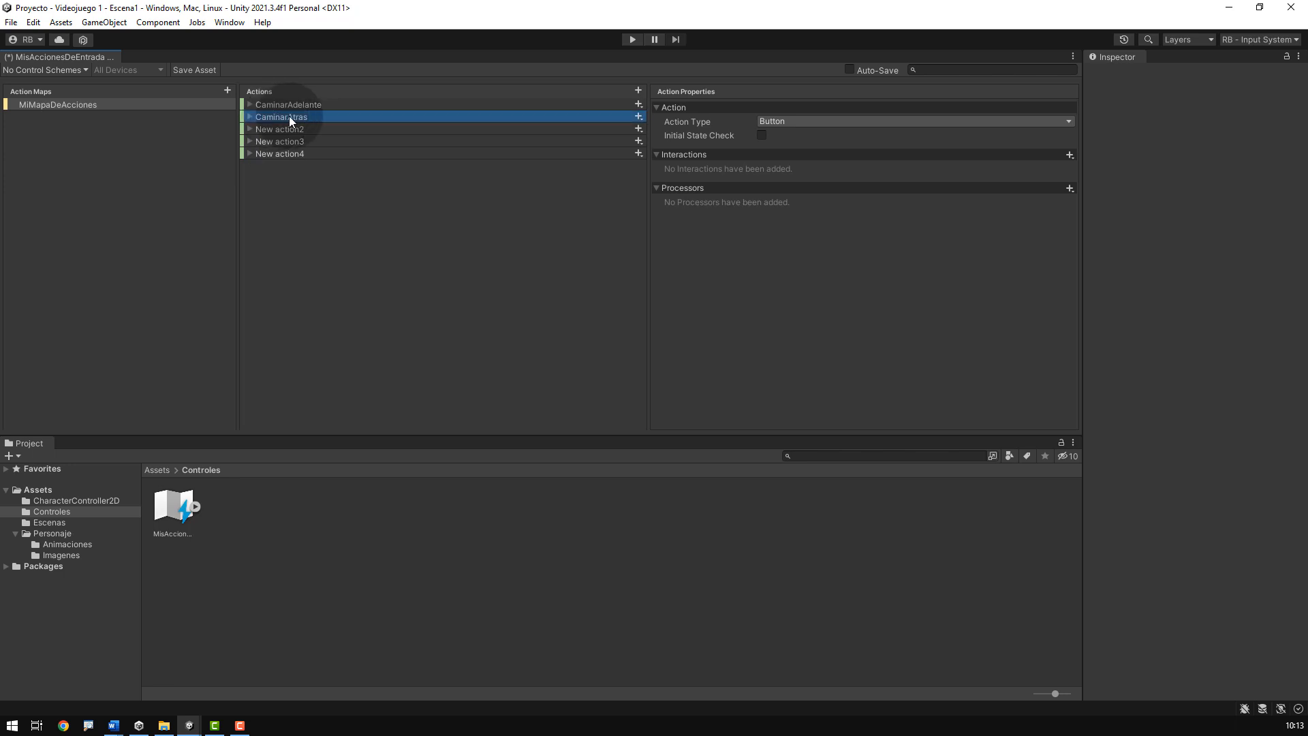
Step: Rename the third action as Agachar and the fourth action as Saltar
left_click(295, 128)
left_click(295, 128)
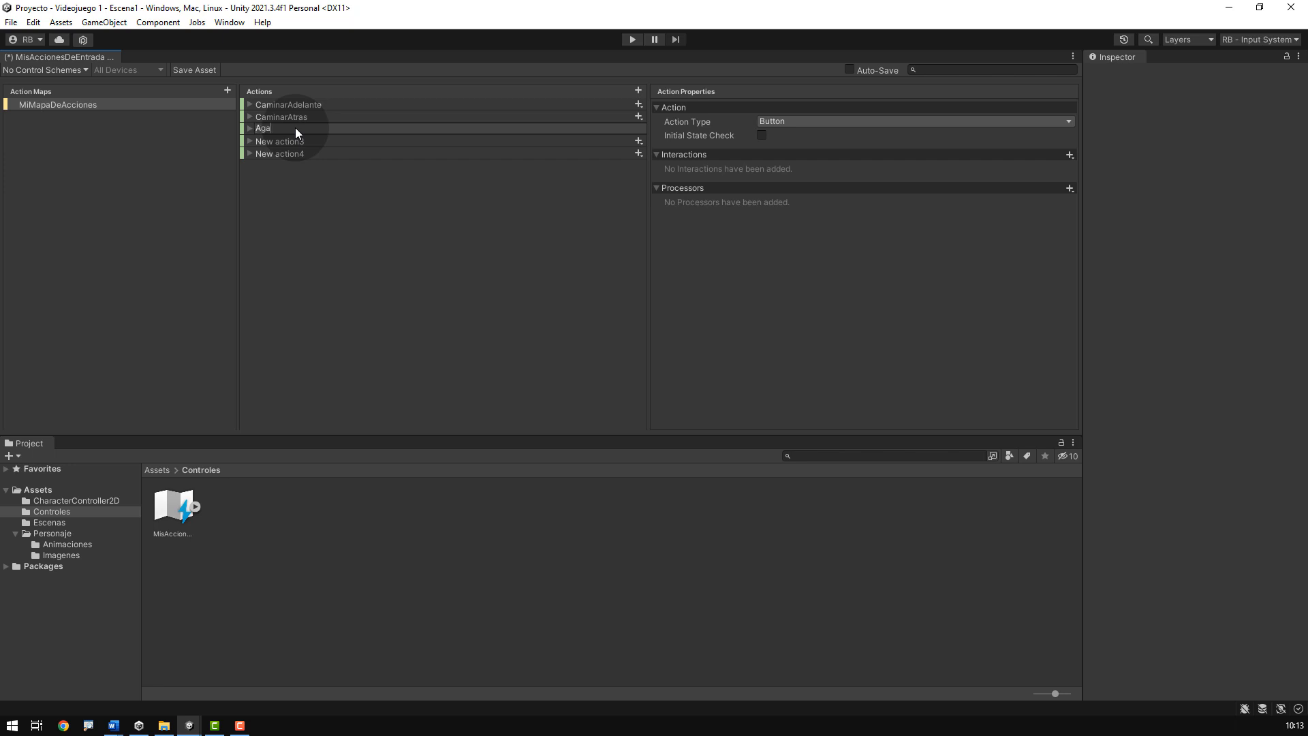
type("Agachar")
key("Return")
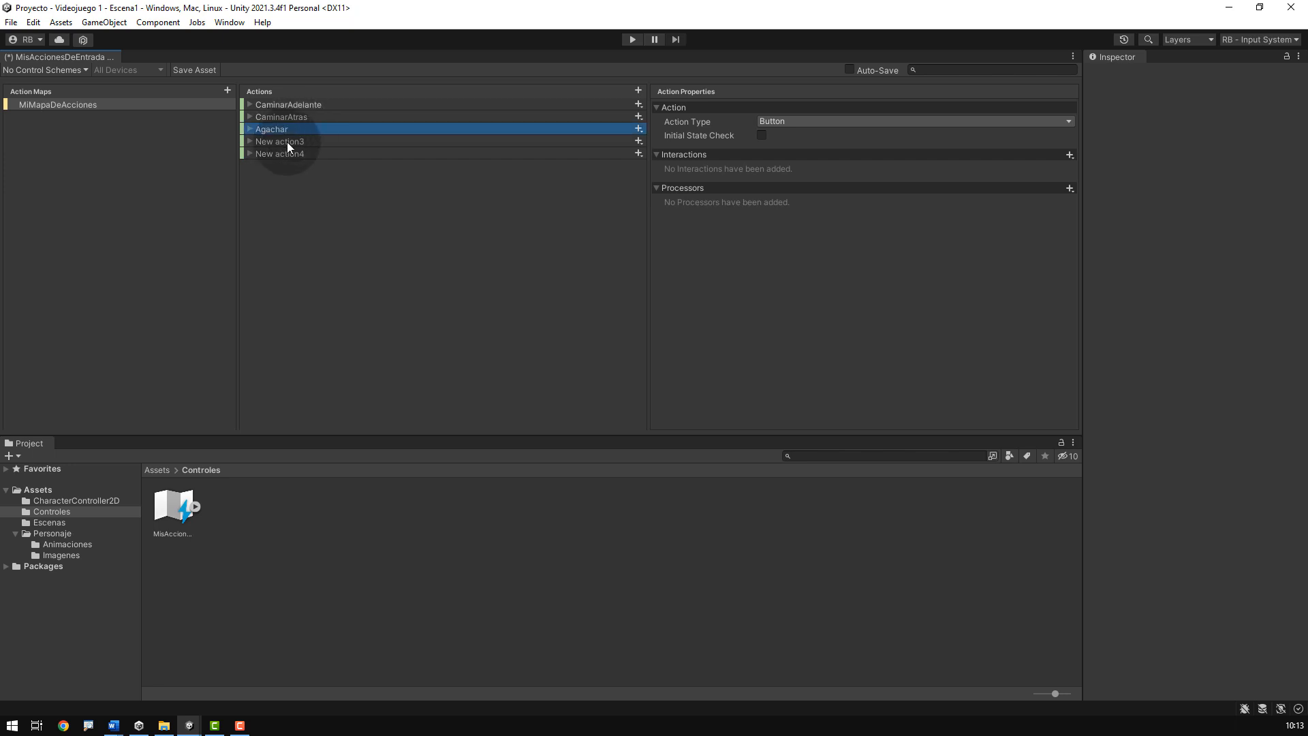
left_click(287, 141)
left_click(287, 142)
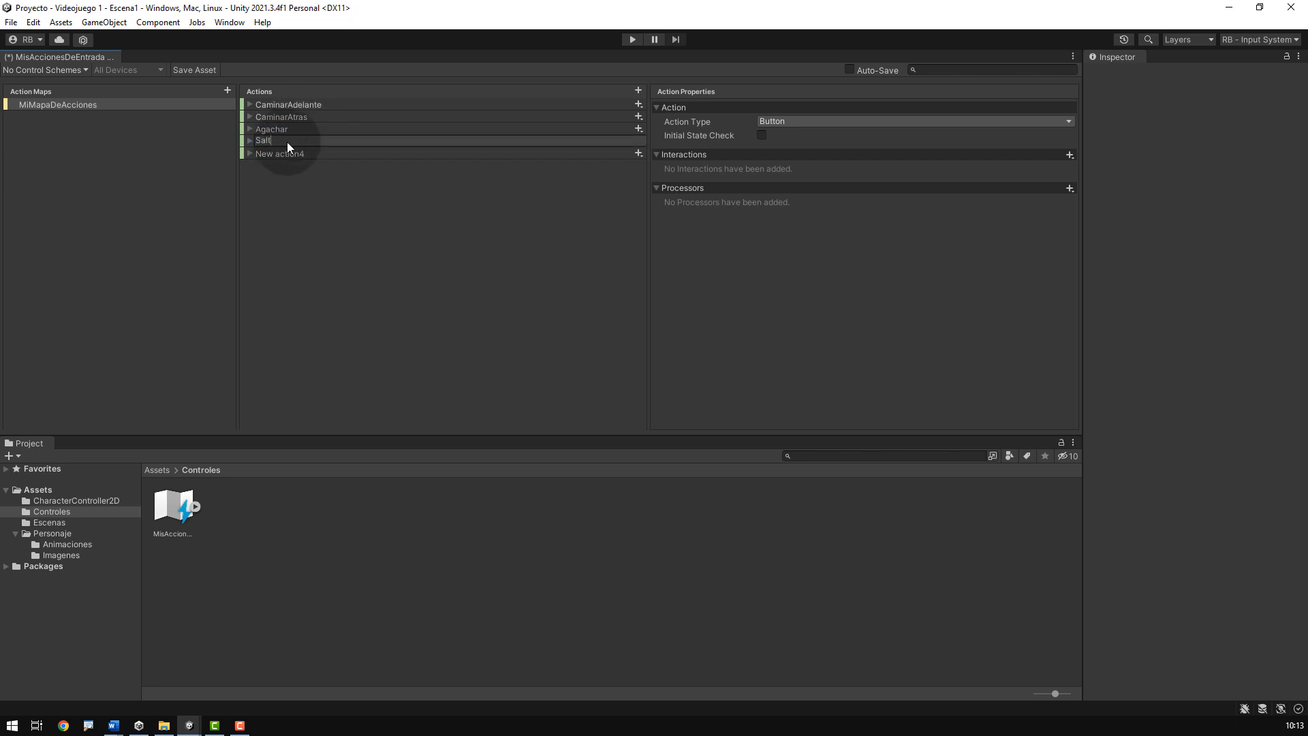
key("Return")
Step: Rename the fifth action in MiMapaDeAcciones as Correr
left_click(301, 152)
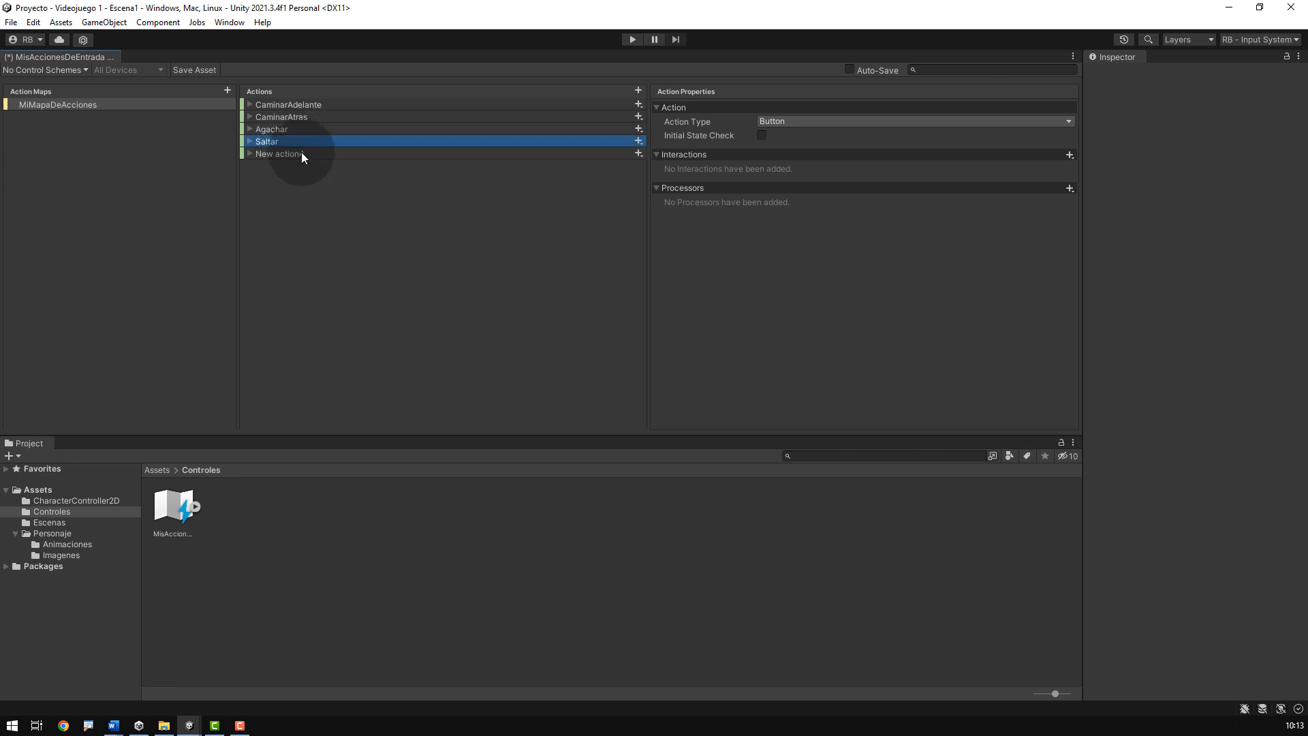
left_click(301, 153)
type("Corre")
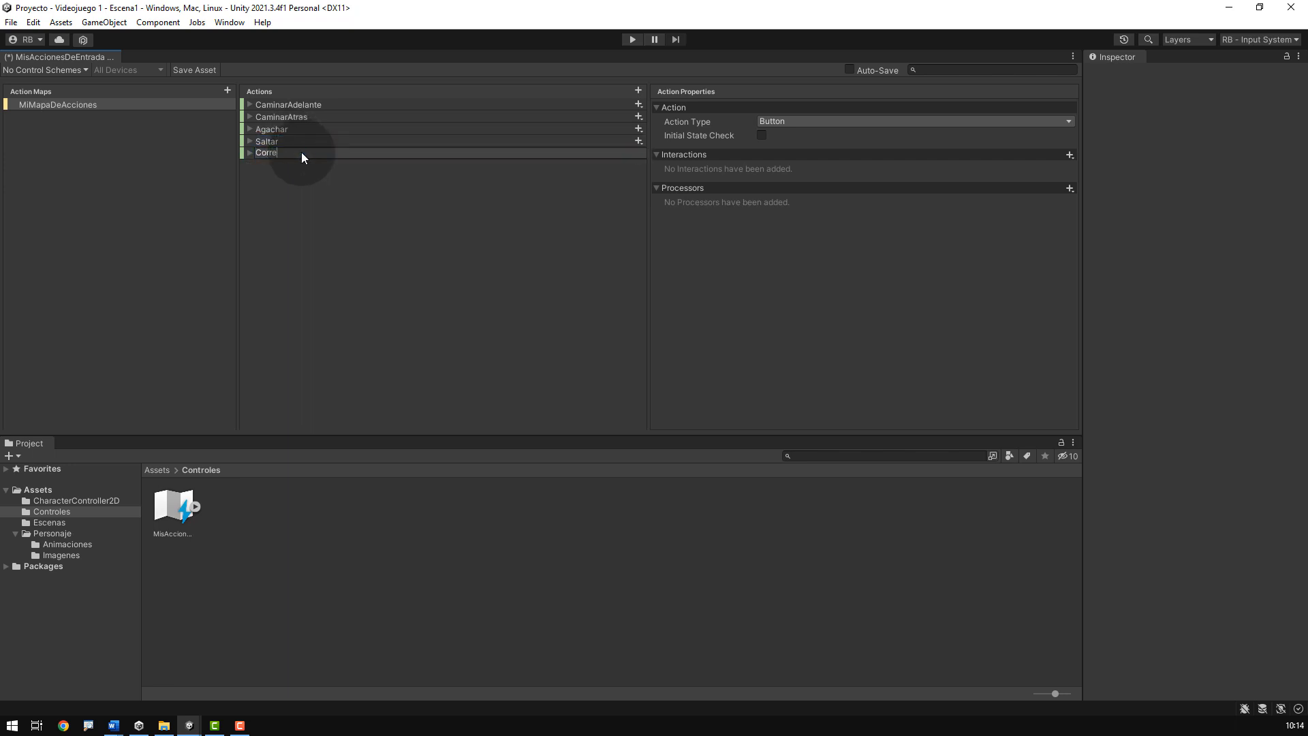
type("r")
key("Return")
Step: Expand all five actions and examine the properties of the binding under each one
left_click(249, 154)
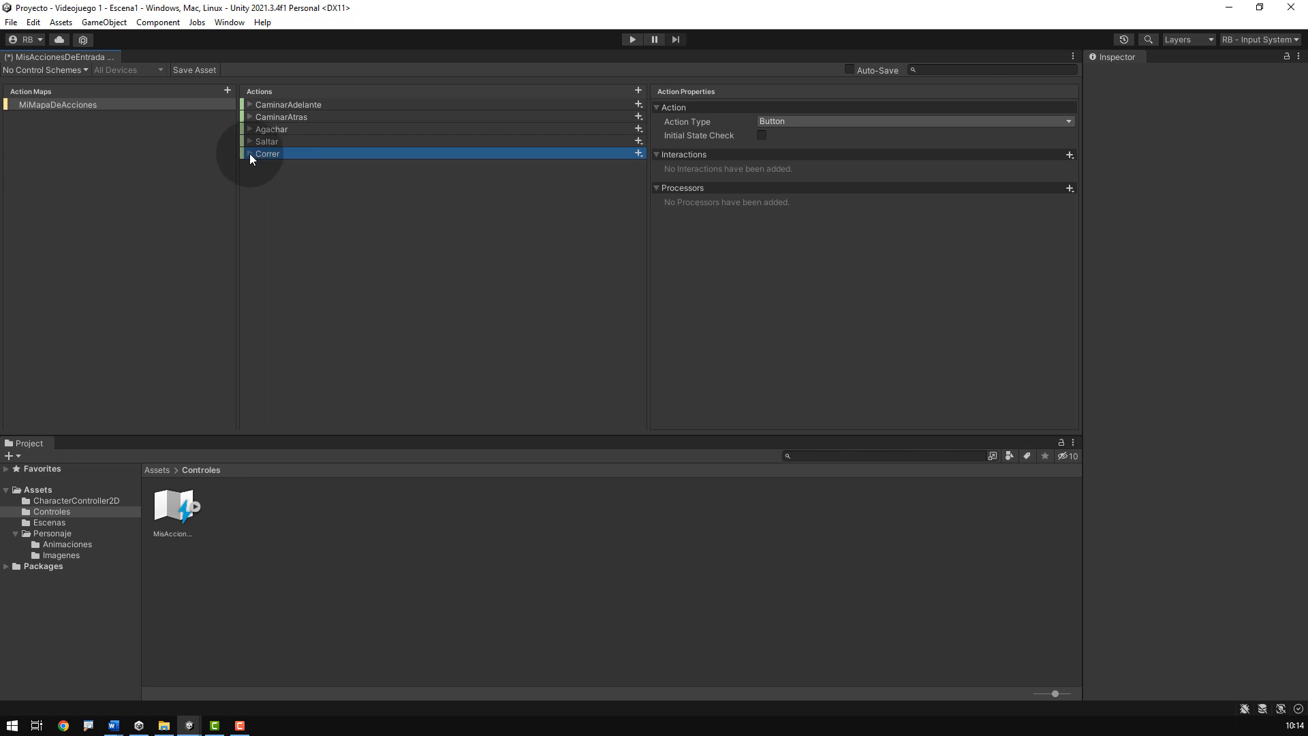
left_click(249, 141)
left_click(250, 129)
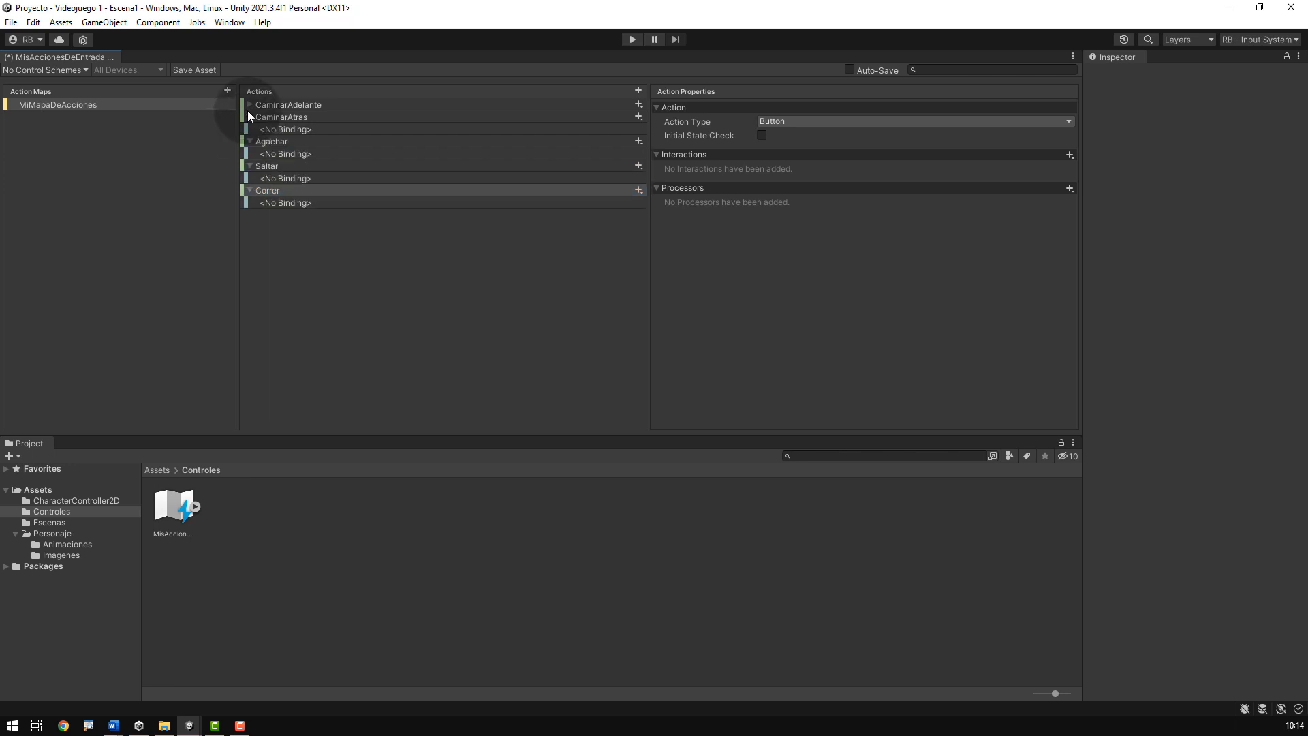
left_click(249, 117)
left_click(249, 104)
left_click(328, 264)
left_click(284, 117)
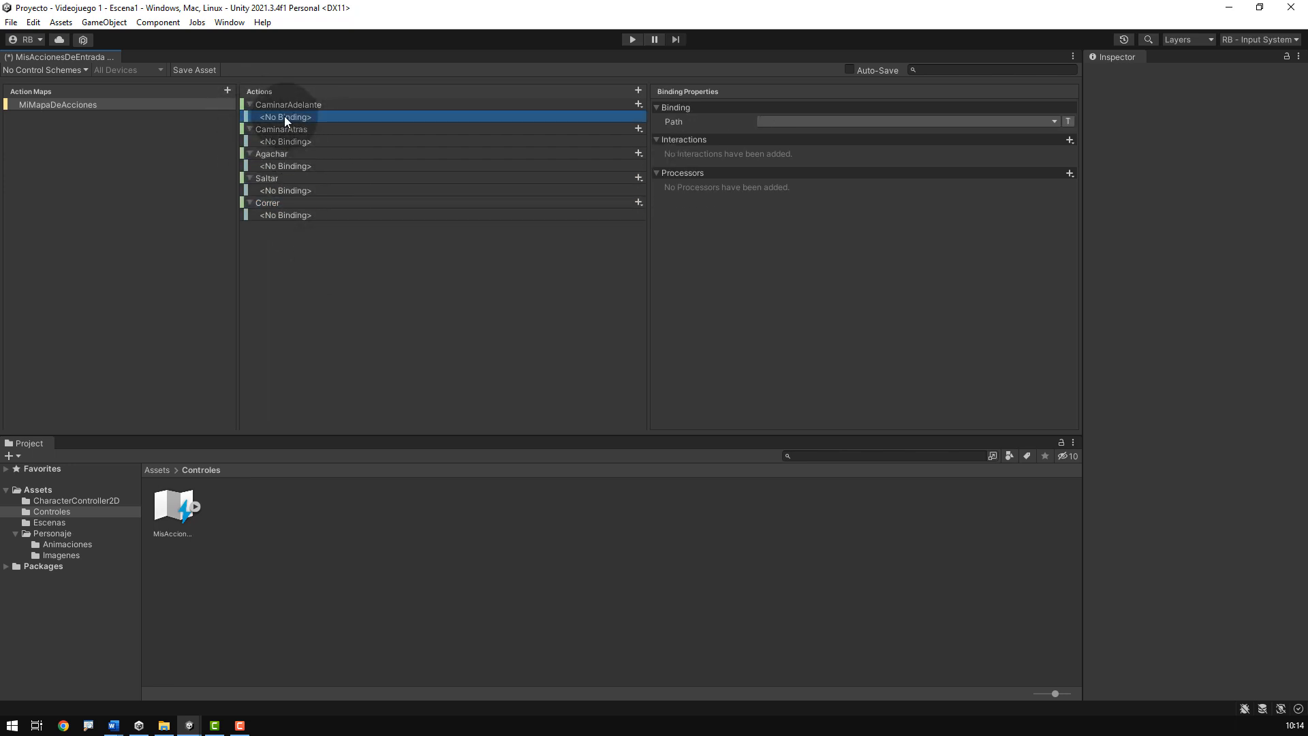
left_click(296, 140)
left_click(305, 166)
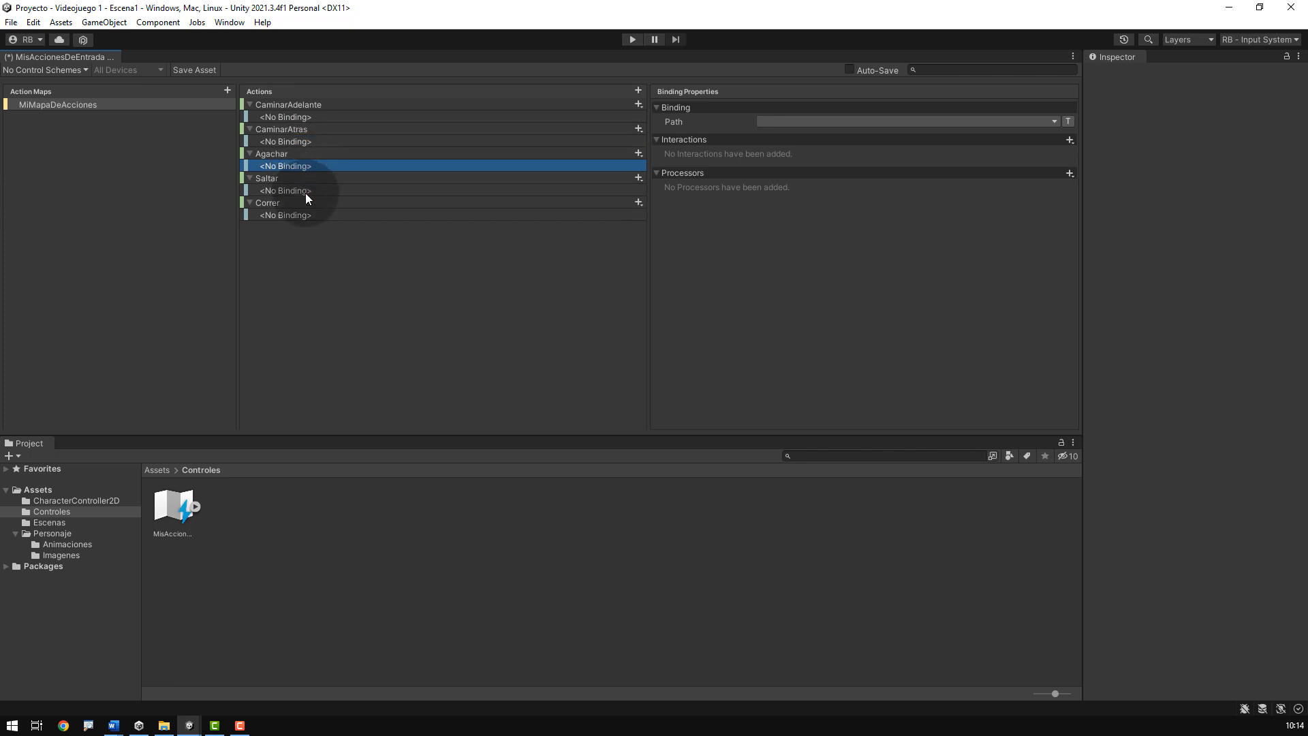
left_click(305, 191)
left_click(314, 214)
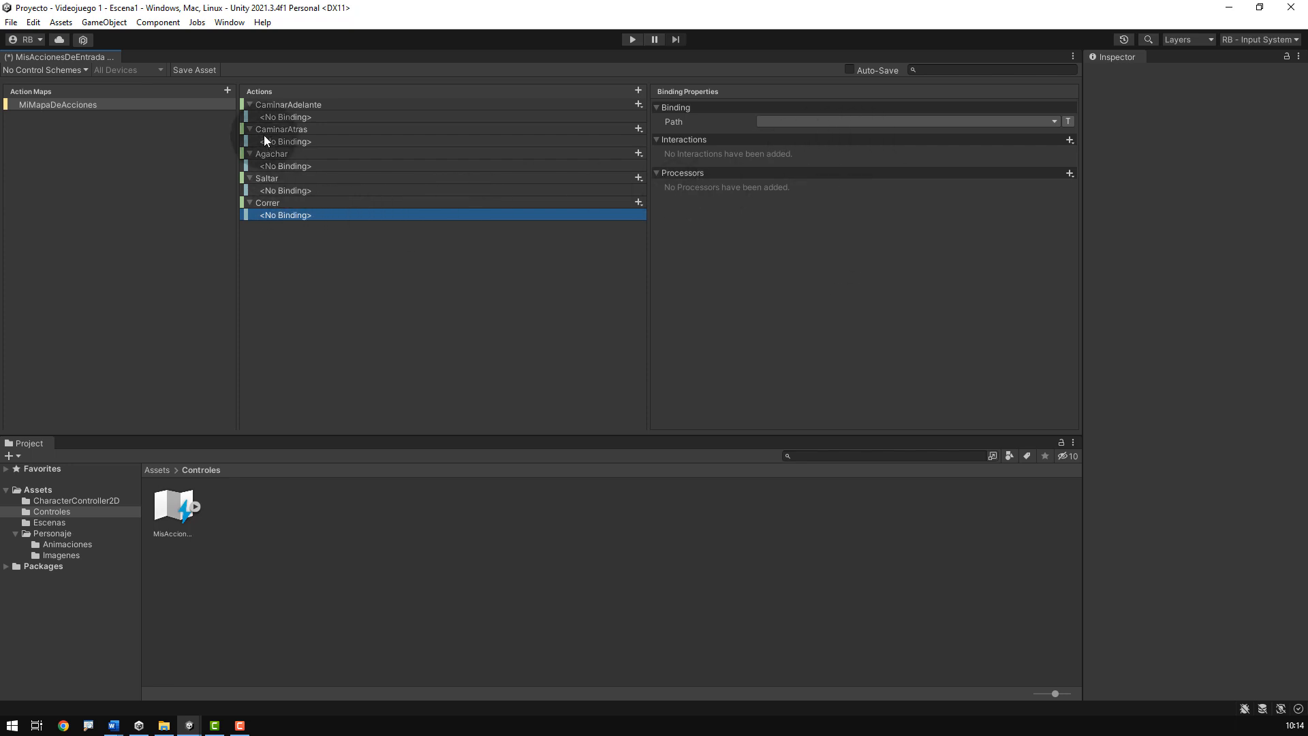
Step: Bind the CaminarAdelante action to D [Keyboard] and the CaminarAtras action to A [Keyboard]
left_click(273, 118)
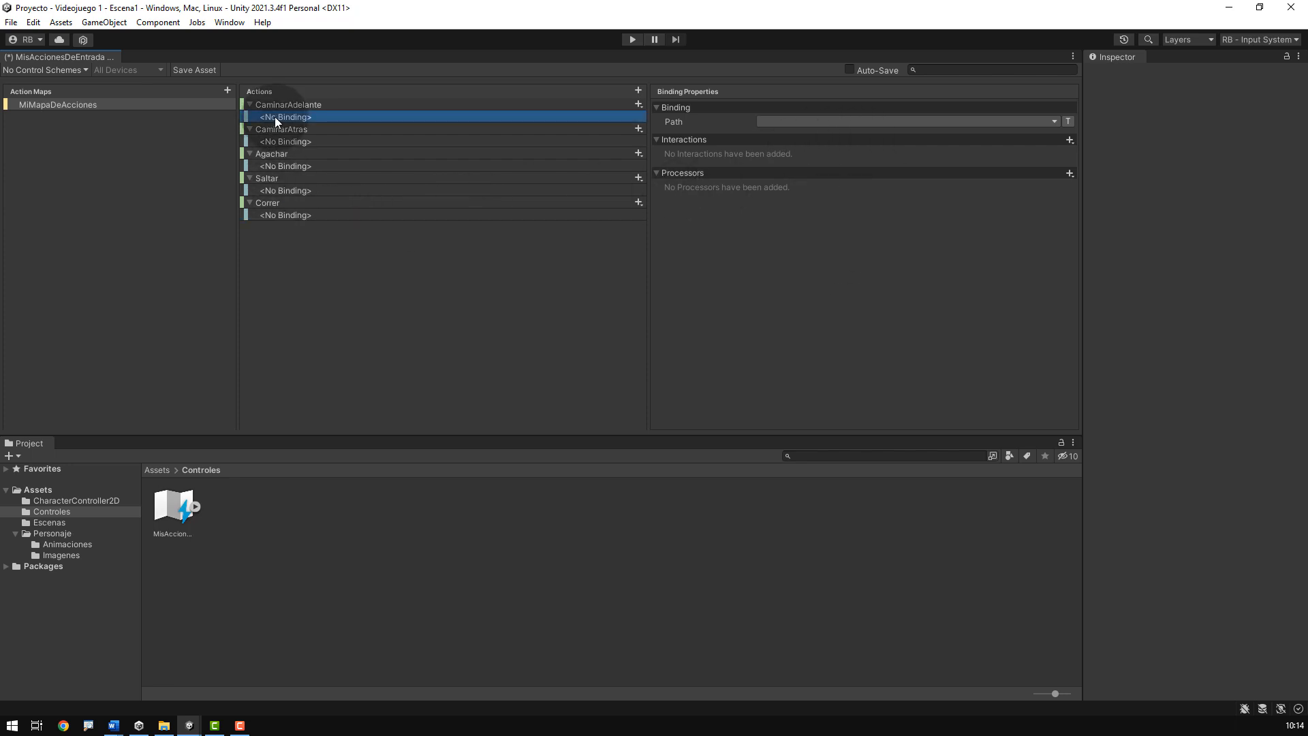
left_click(801, 122)
type("d")
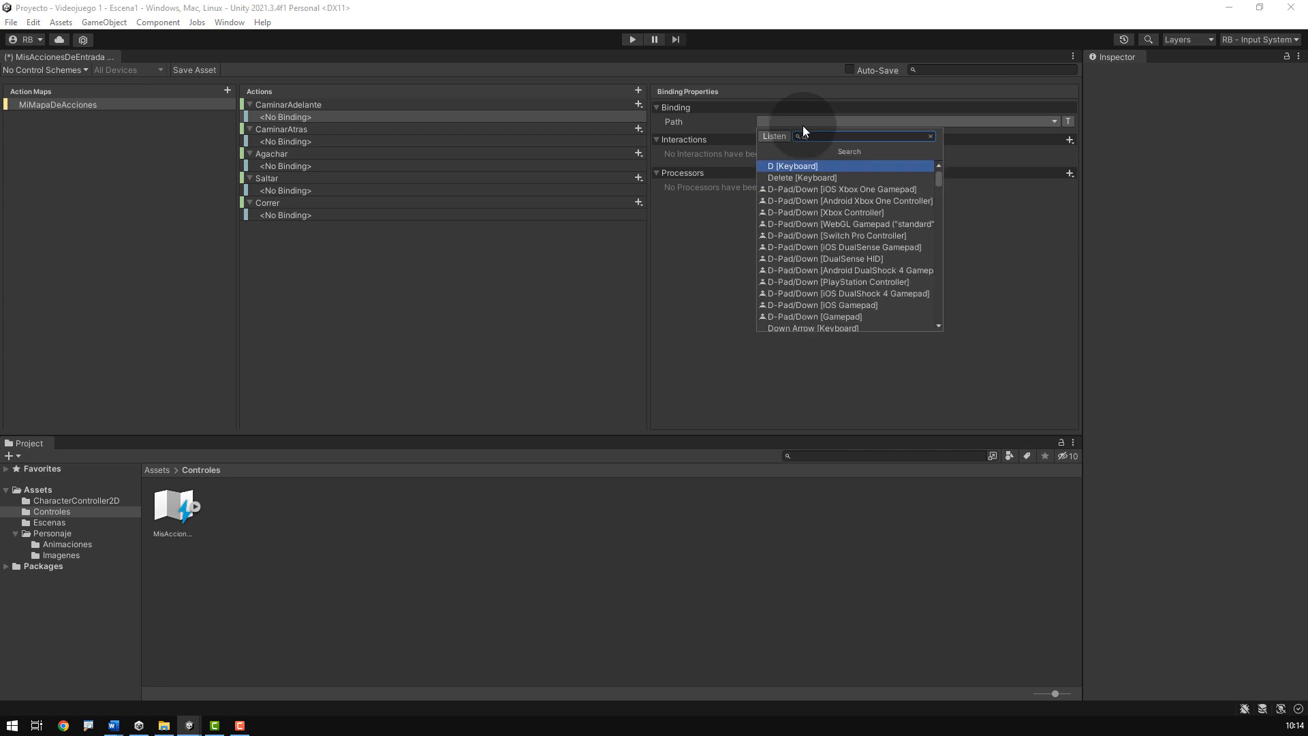
left_click(808, 167)
left_click(319, 142)
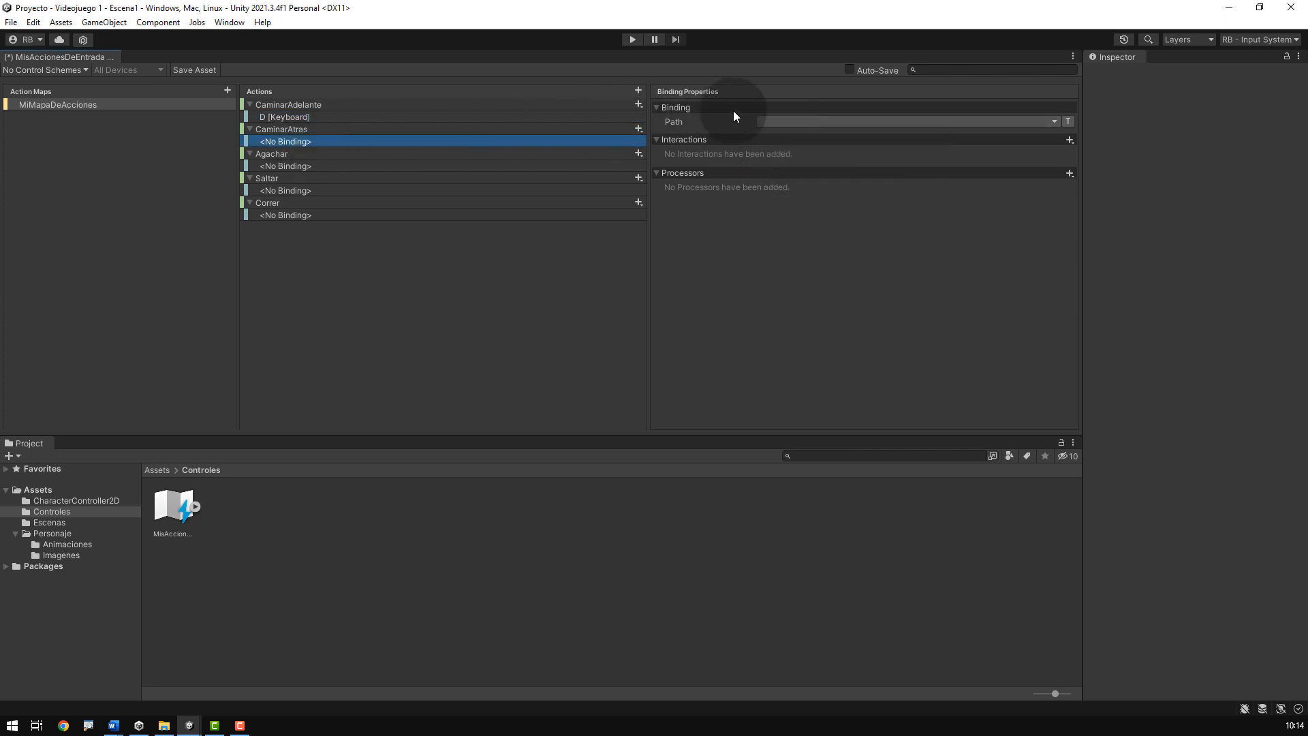
left_click(772, 121)
type("a")
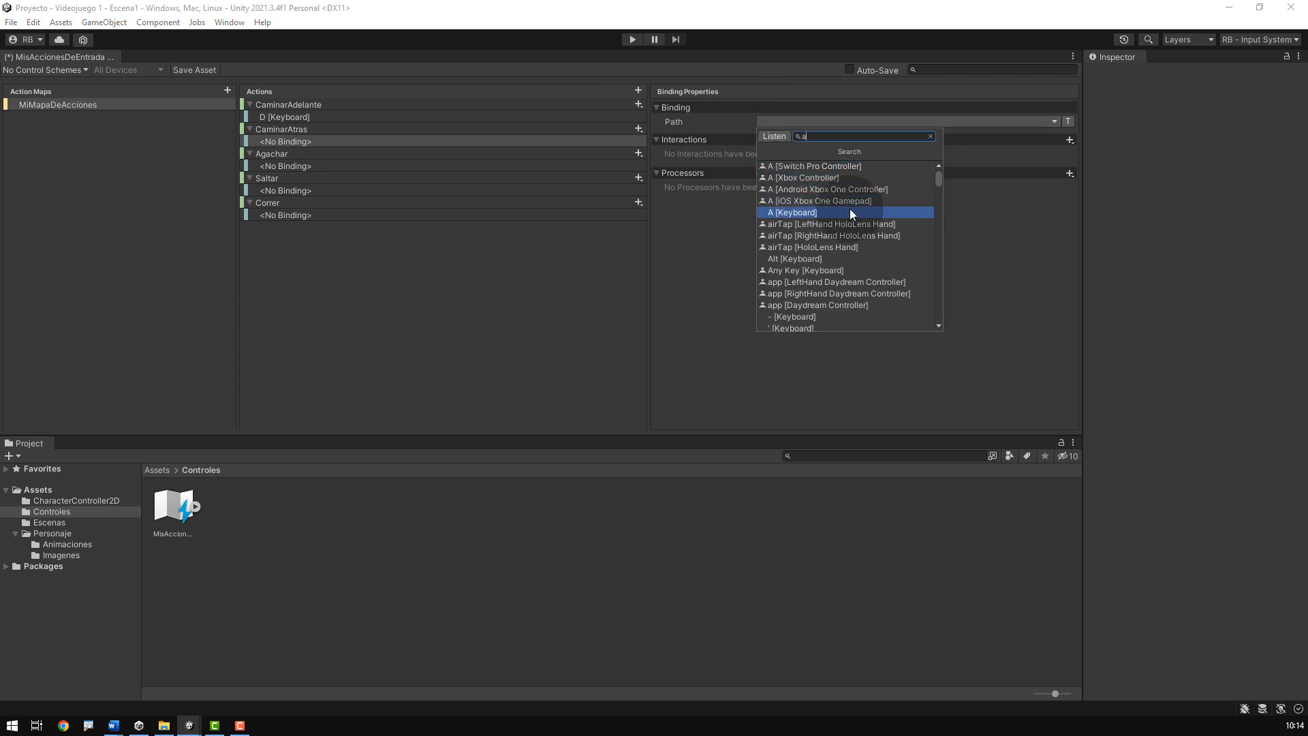
left_click(806, 213)
Step: Bind the Agachar action to S [Keyboard] and the Saltar action to W [Keyboard]
left_click(288, 166)
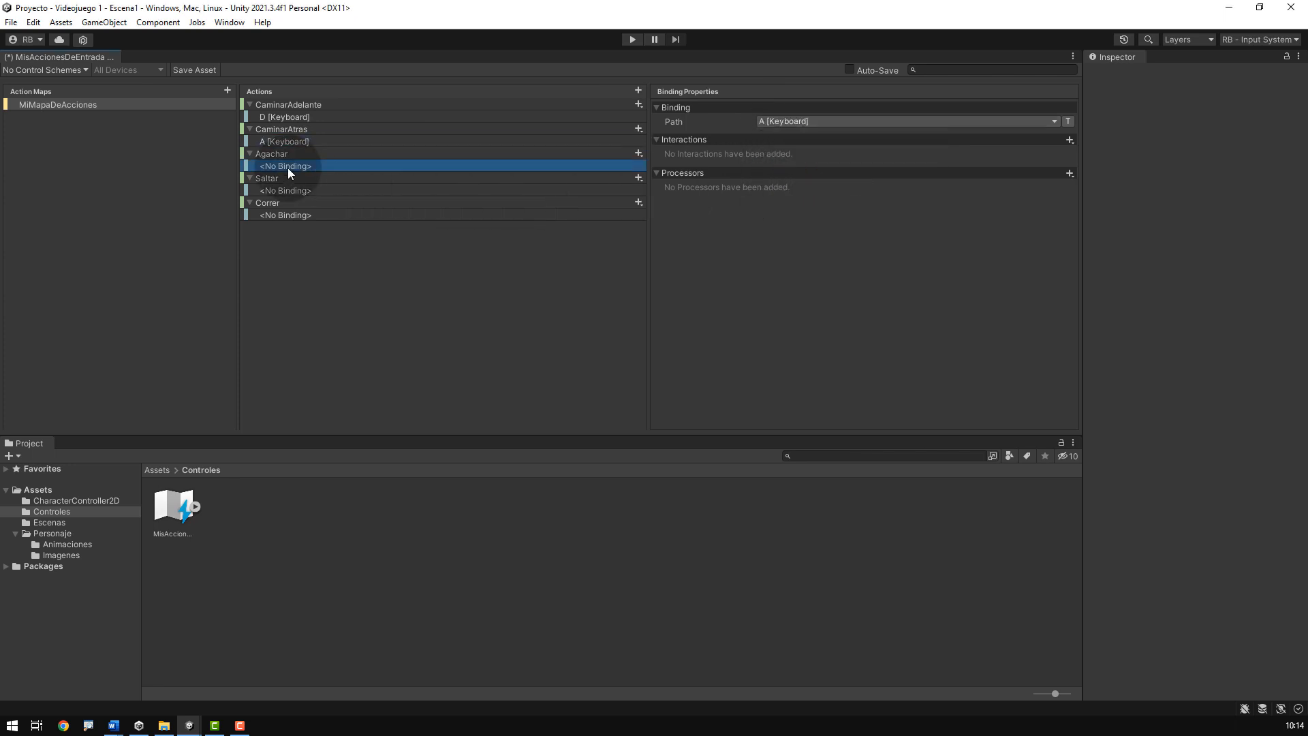
left_click(765, 121)
type("s")
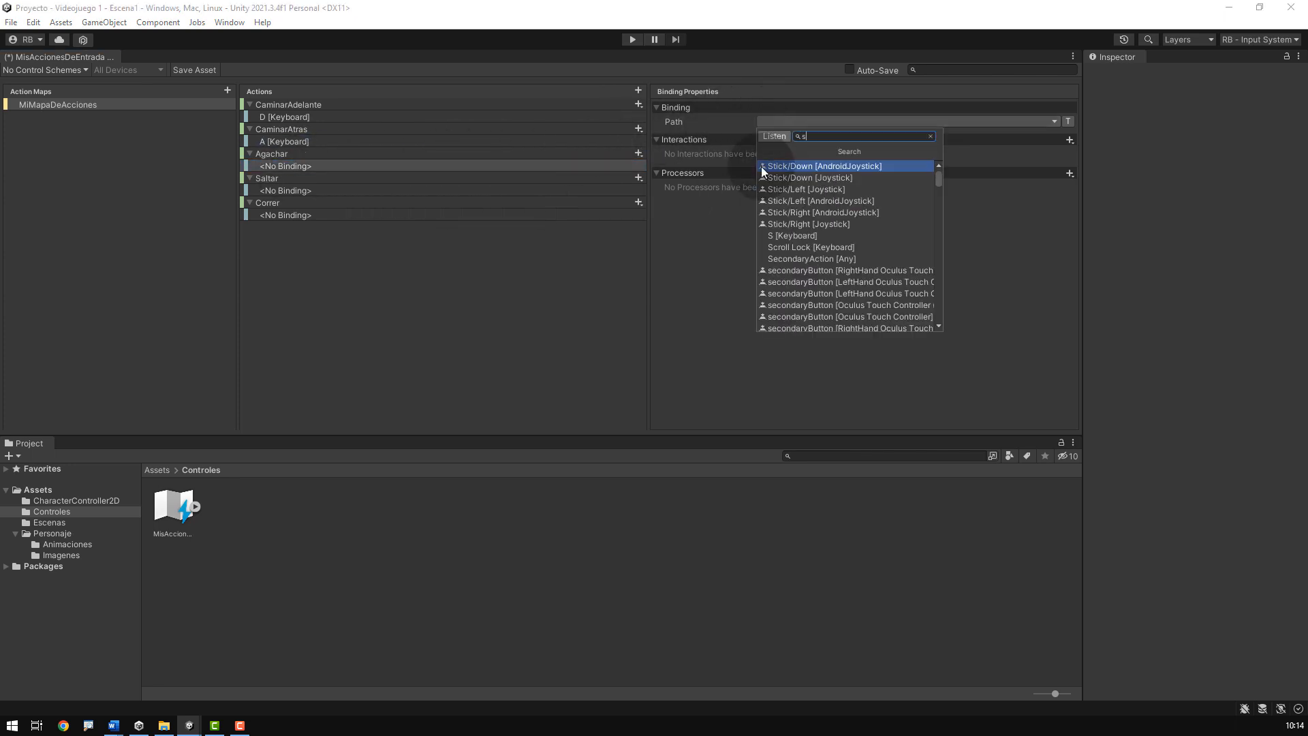
left_click(775, 233)
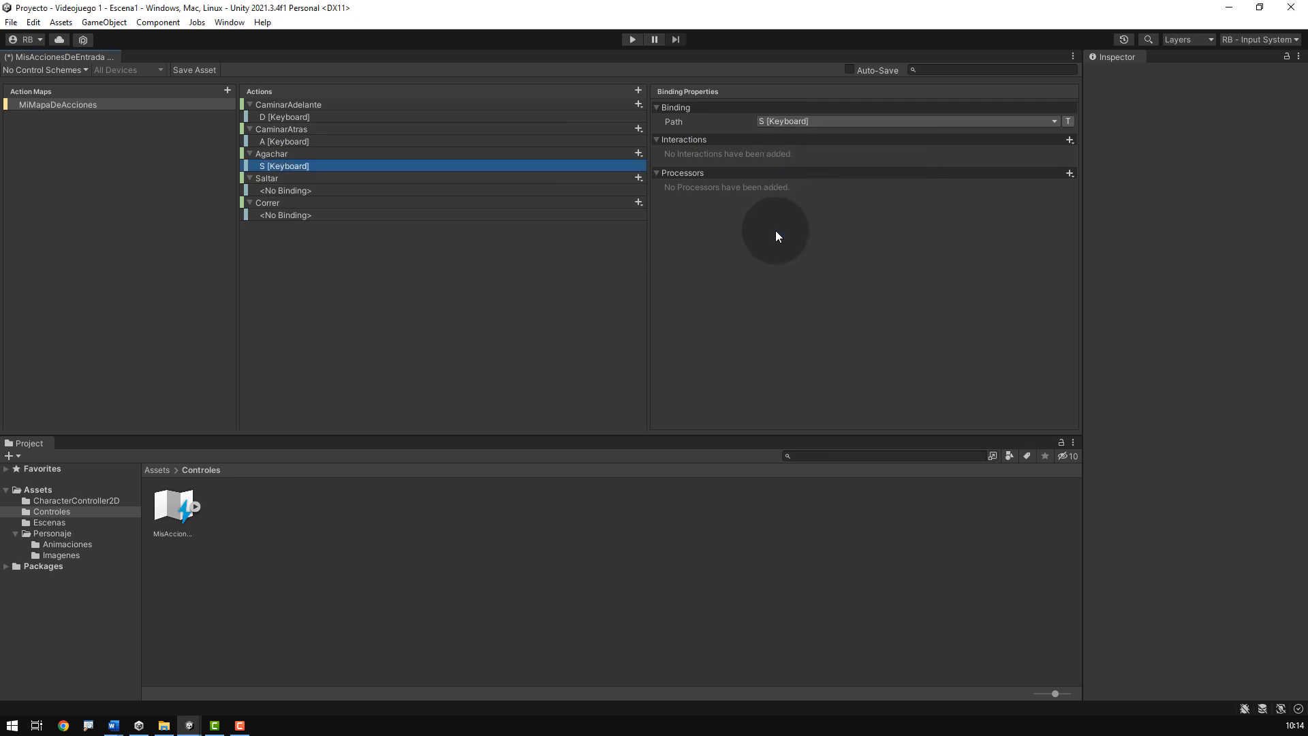
left_click(347, 191)
left_click(787, 124)
type("w")
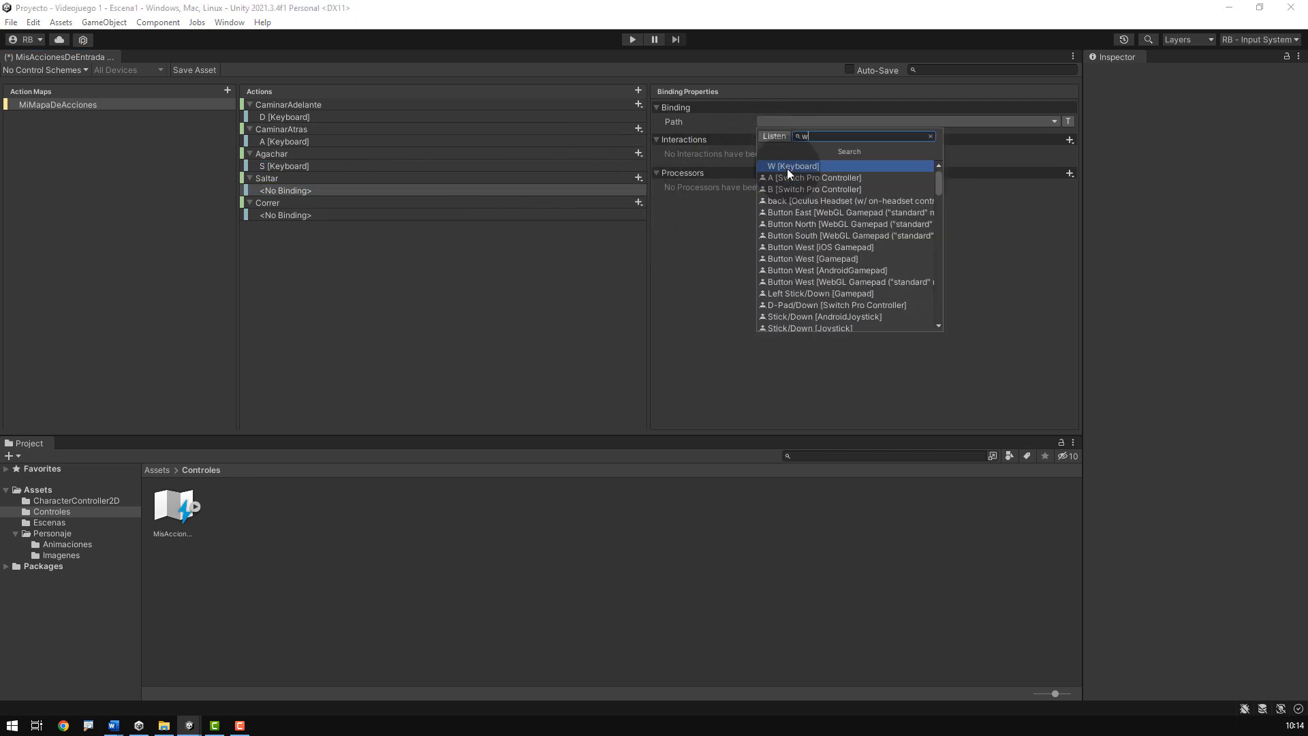
left_click(787, 168)
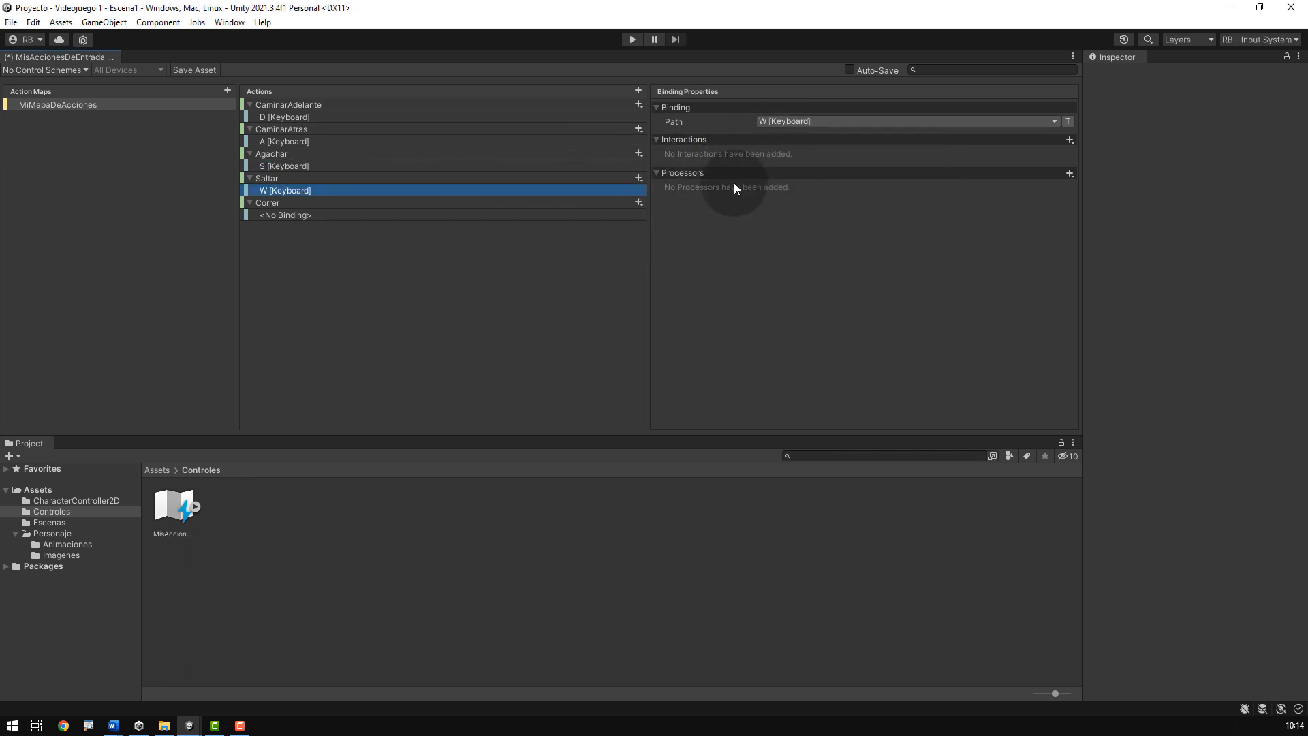
Step: Bind the Correr action to H [Keyboard]
left_click(312, 215)
left_click(777, 124)
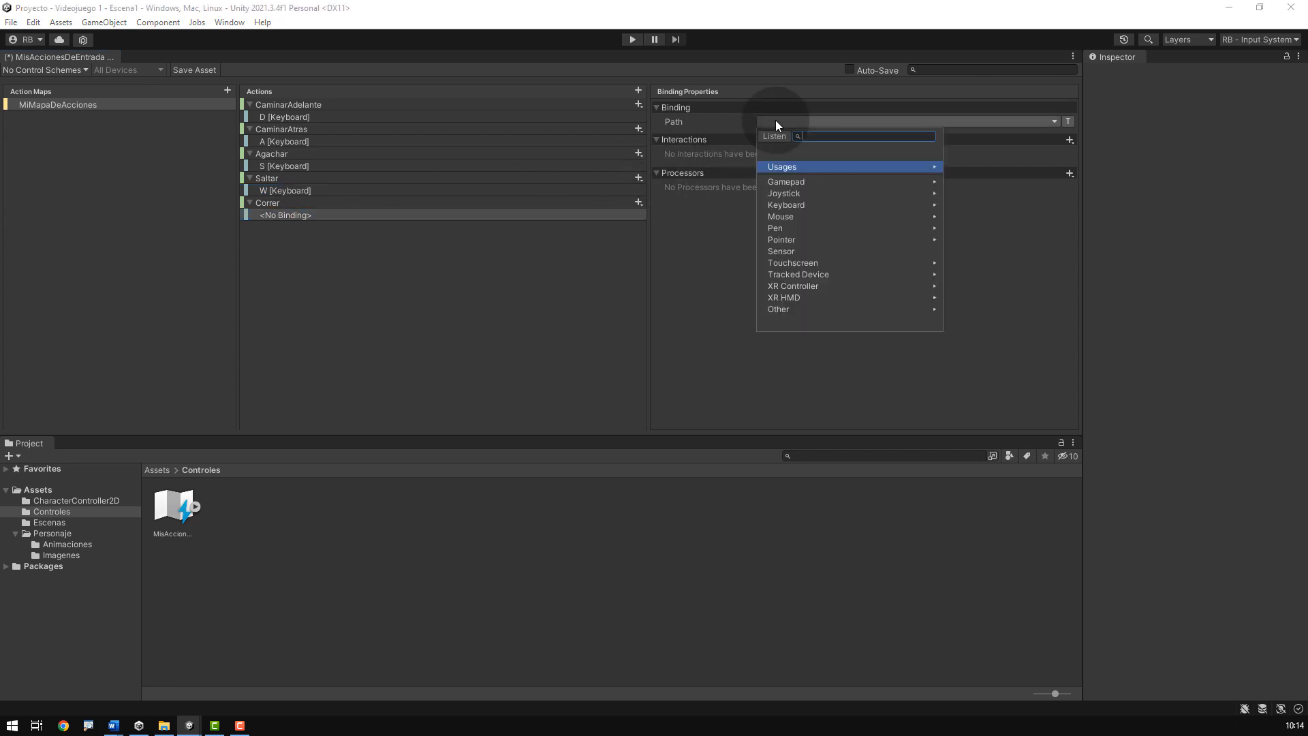
type("h")
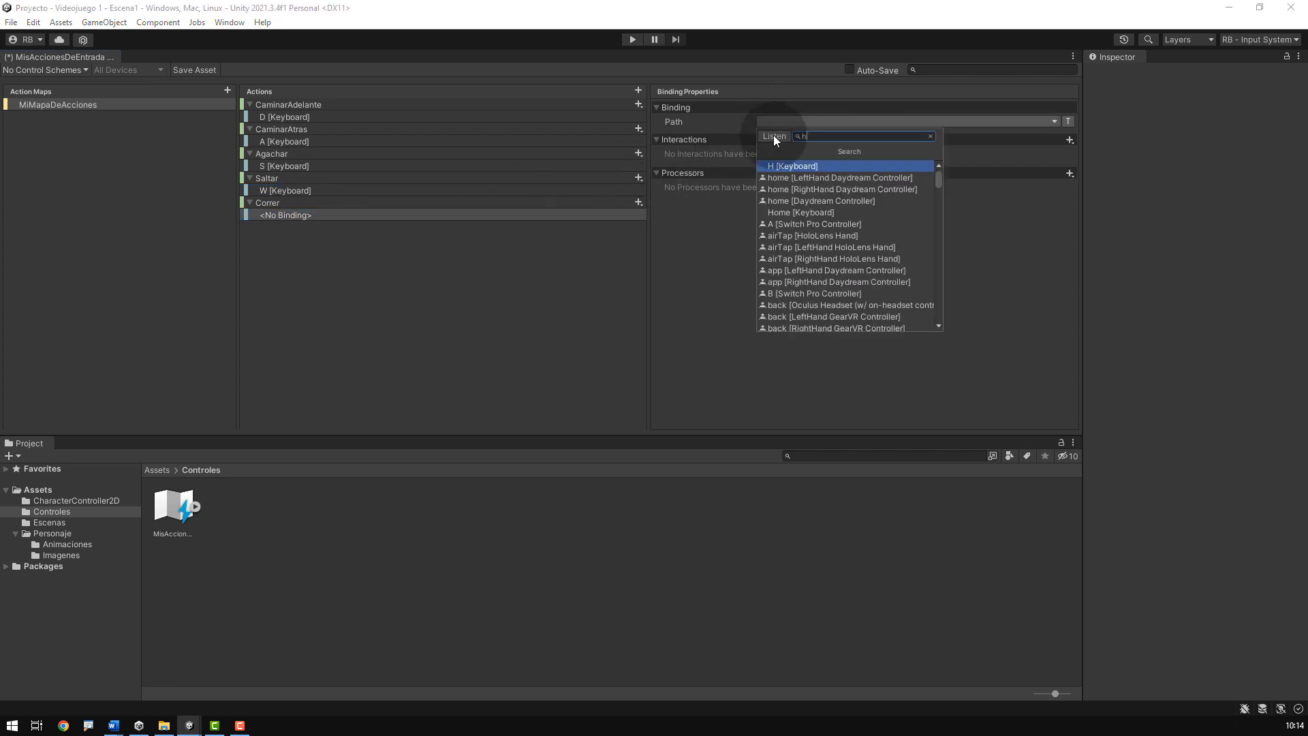
left_click(774, 165)
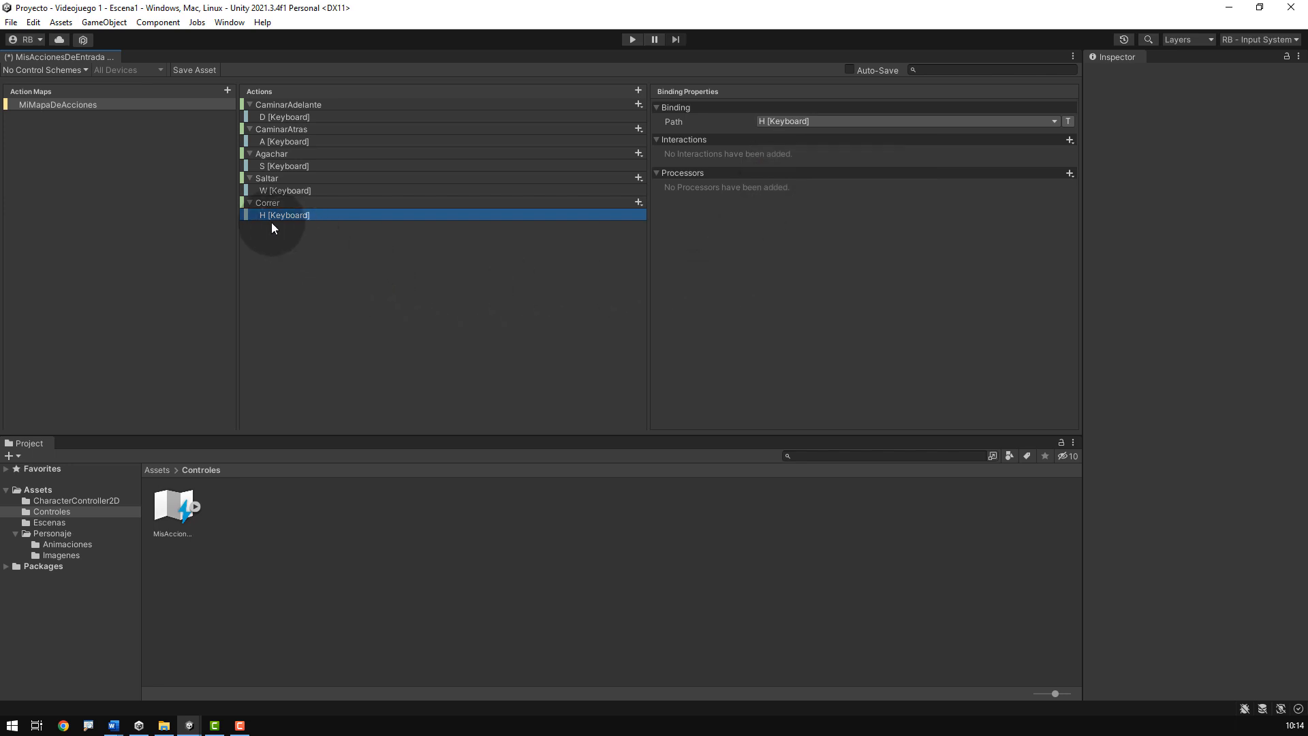
Step: Collapse all five actions in MiMapaDeAcciones and save the MisAccionesDeEntrada asset
left_click(250, 202)
left_click(247, 178)
left_click(246, 154)
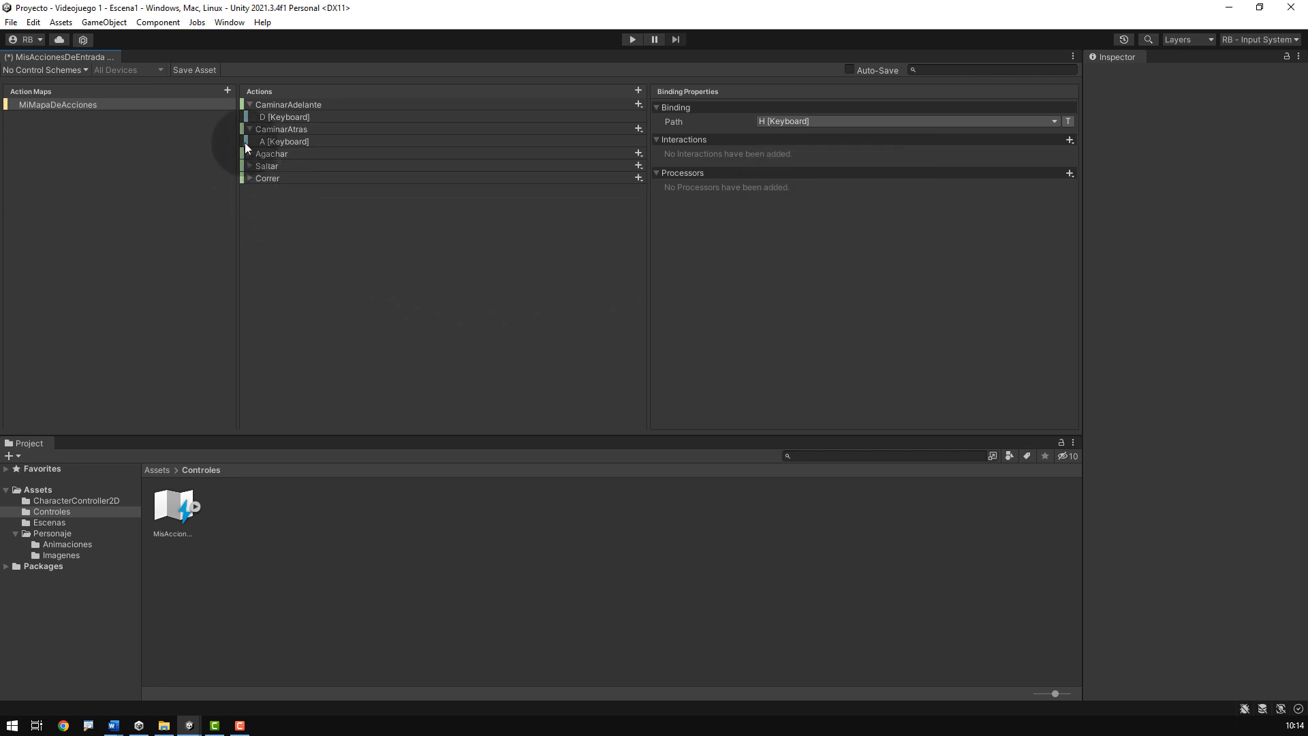
left_click(248, 130)
left_click(248, 105)
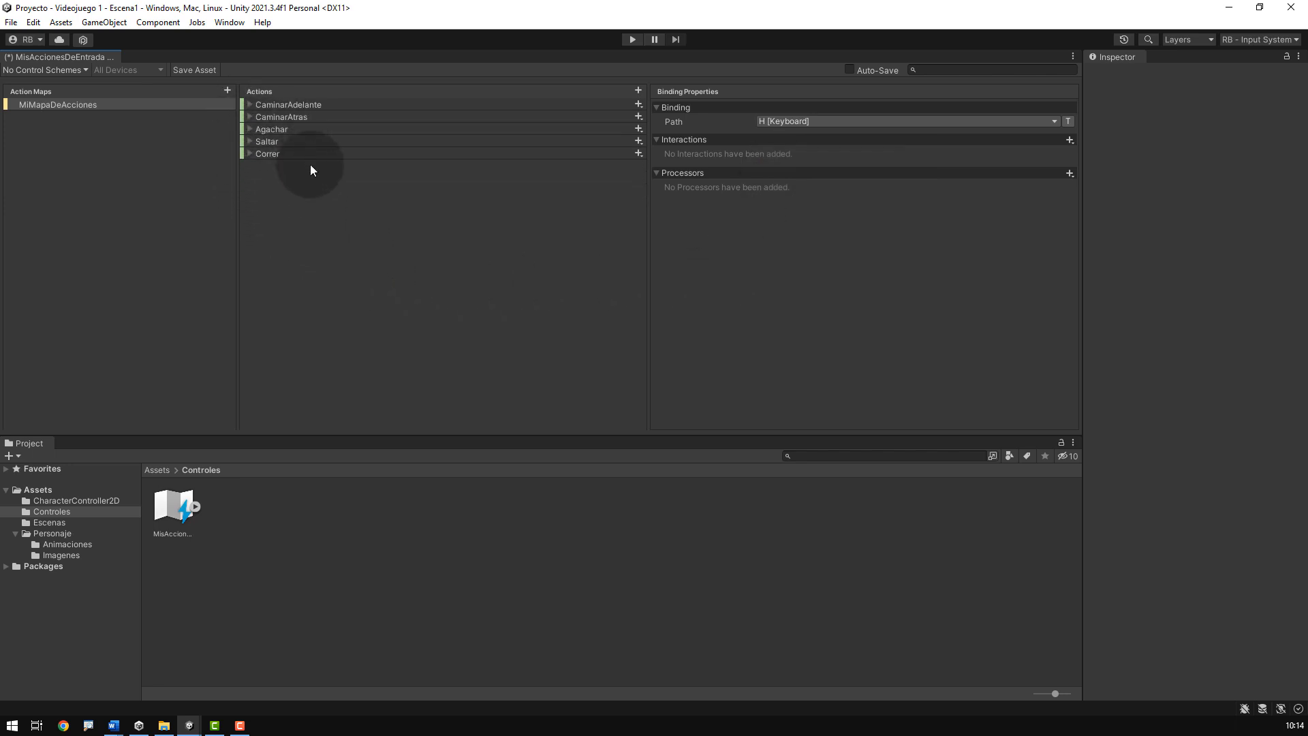
left_click(196, 70)
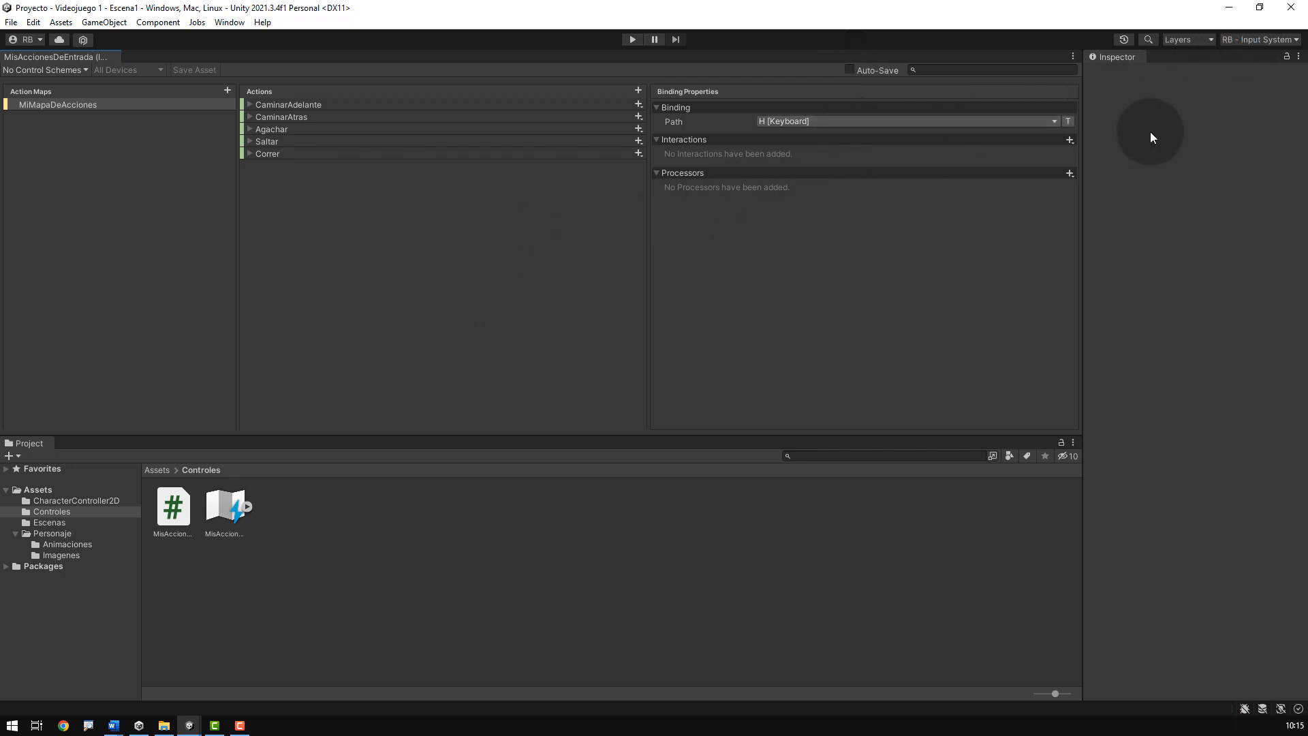
Step: Disable Generate C# Class on the MisAccionesDeEntrada asset, apply it, and delete the MisAccionesDeEntrada.cs script
left_click(226, 509)
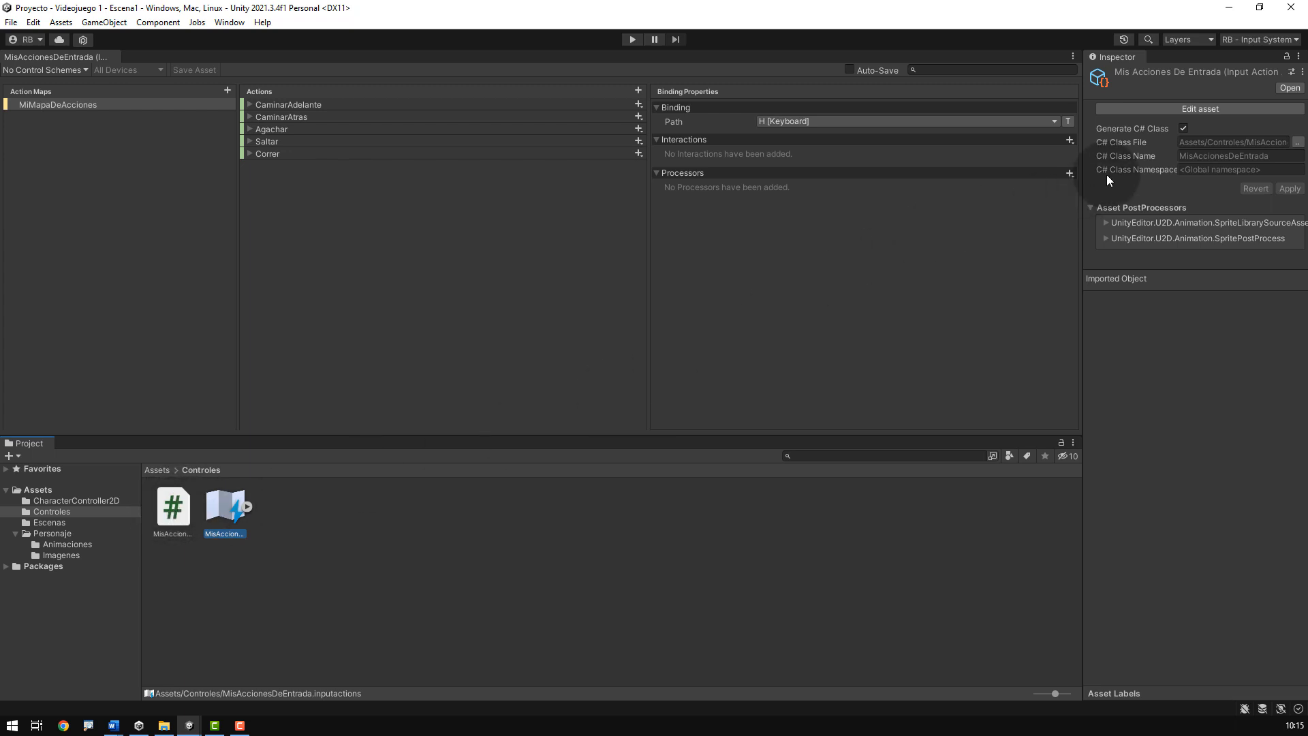
left_click(1183, 130)
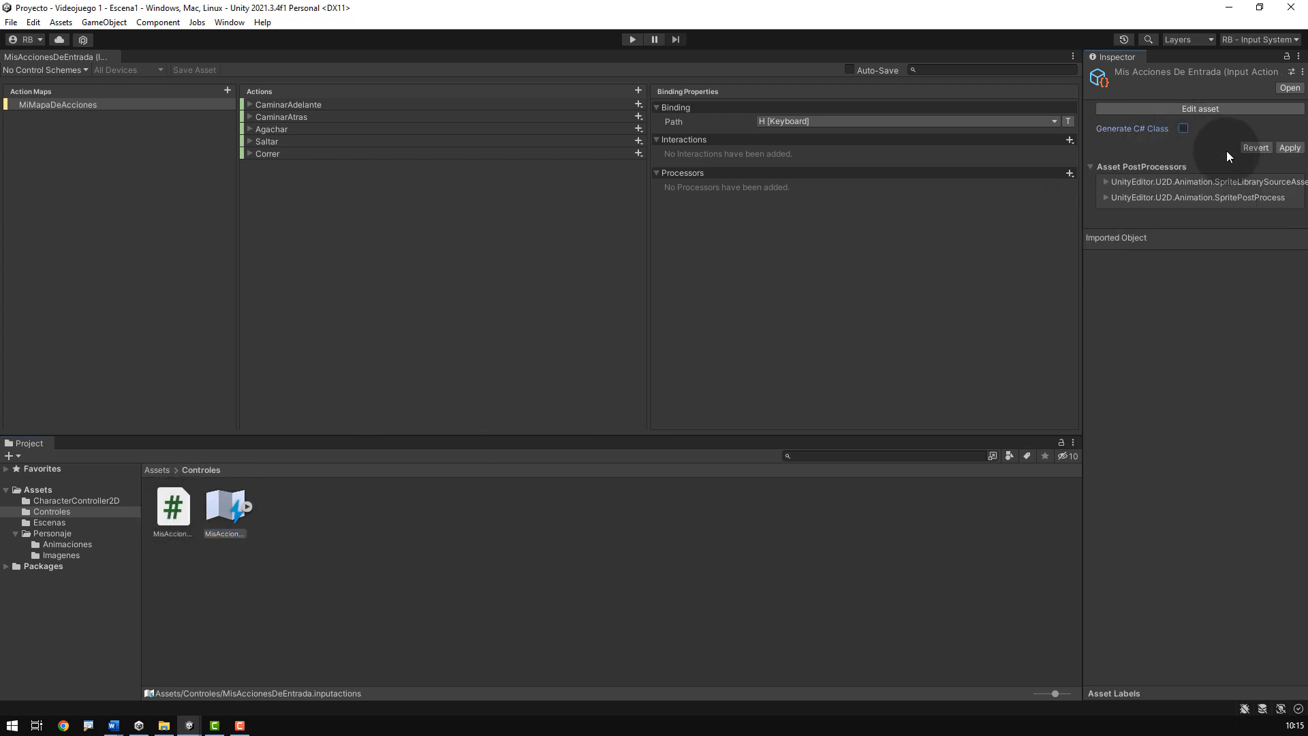
left_click(1291, 149)
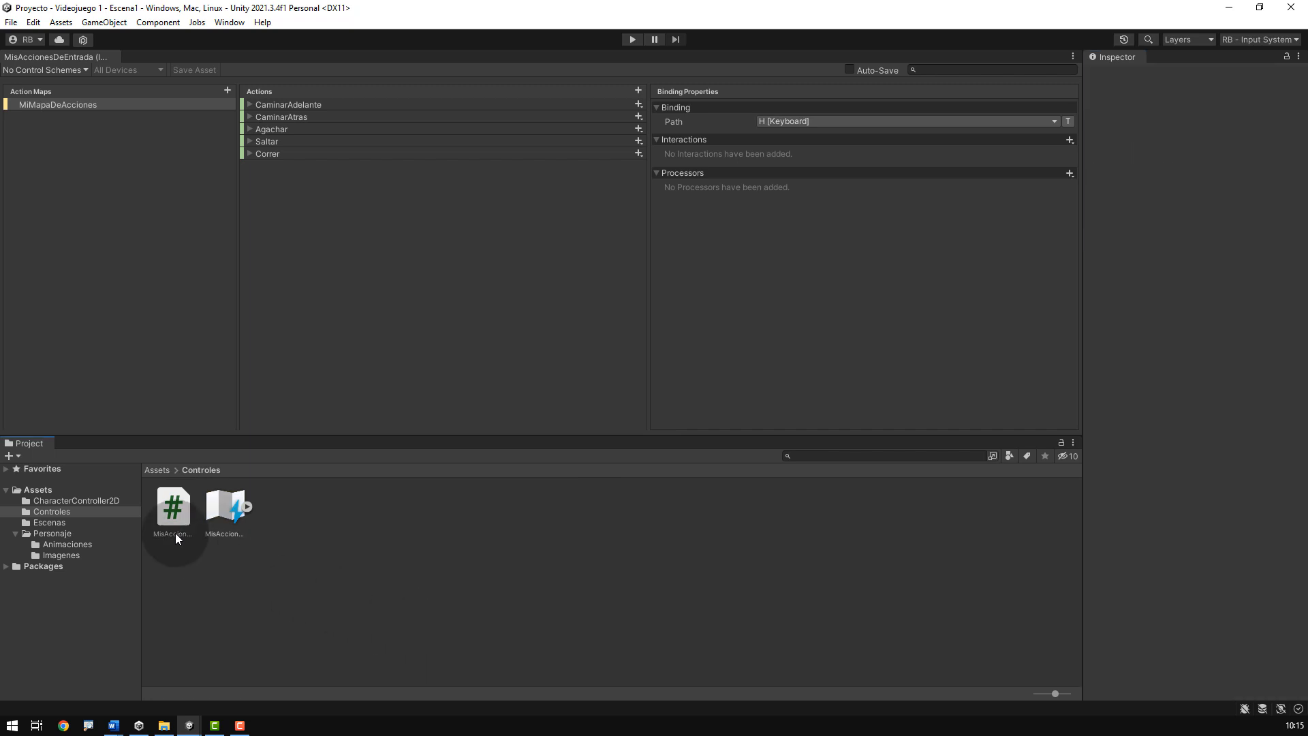
left_click(173, 508)
key("Delete")
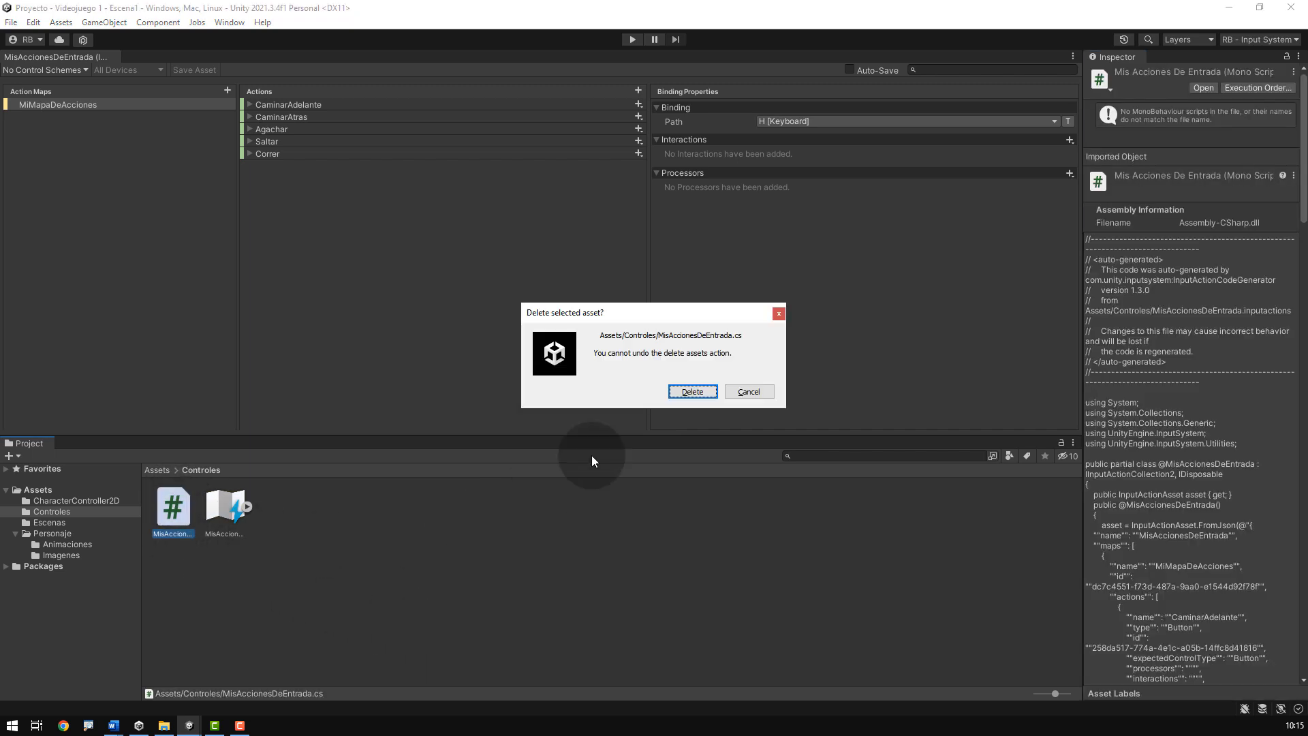
left_click(687, 388)
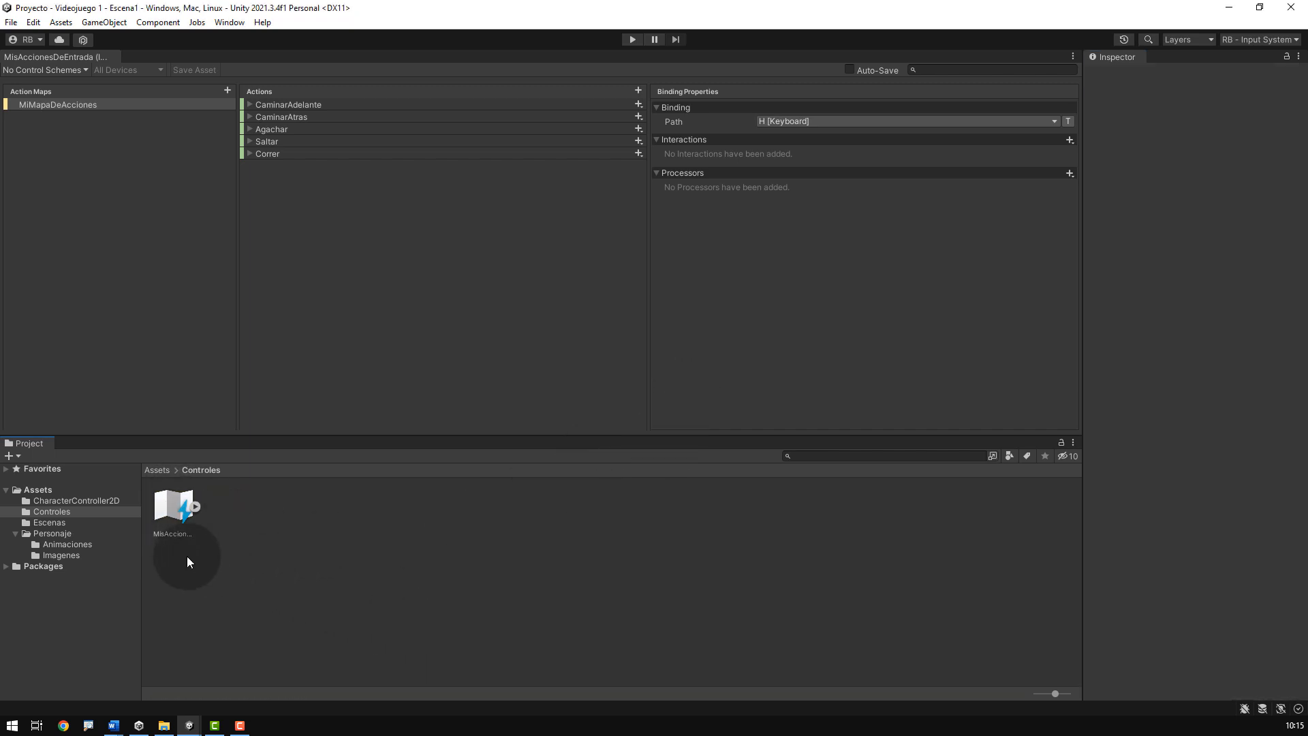
Step: Enable Generate C# Class on the MisAccionesDeEntrada asset and apply the import setting
left_click(166, 508)
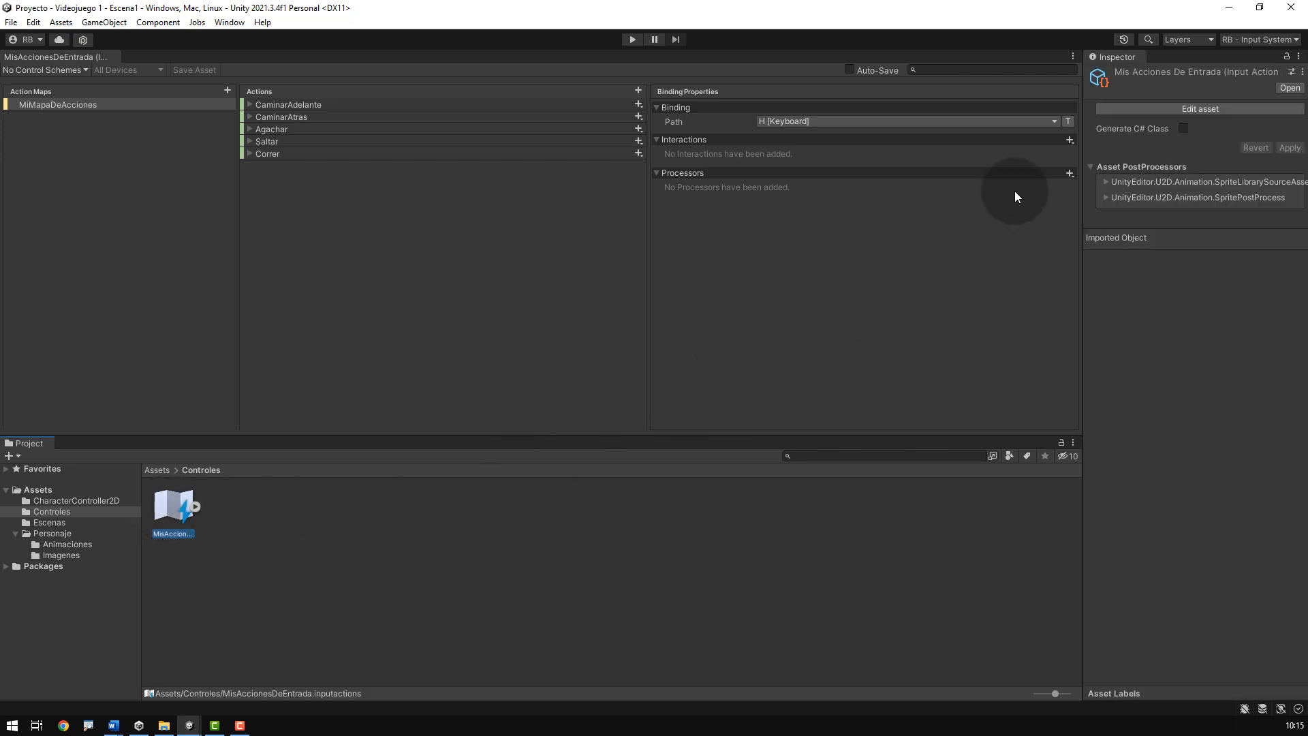
left_click(1183, 128)
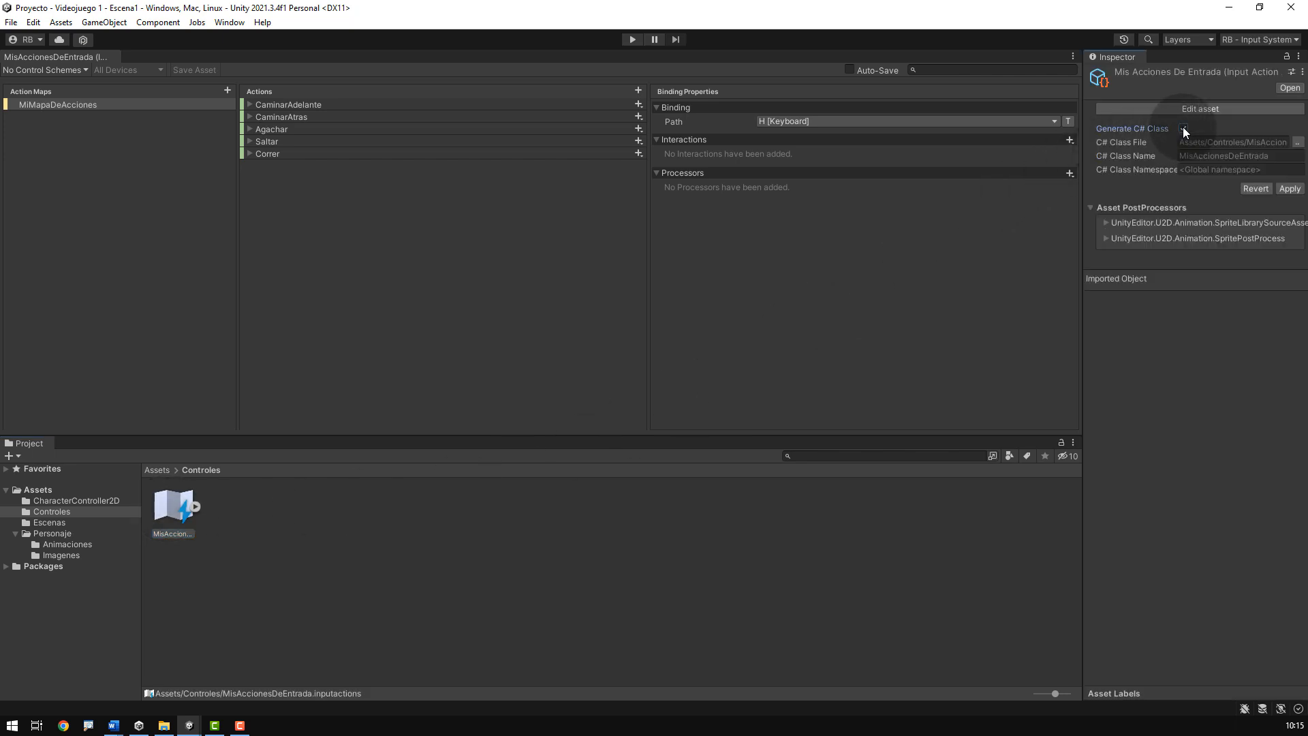
left_click(1290, 188)
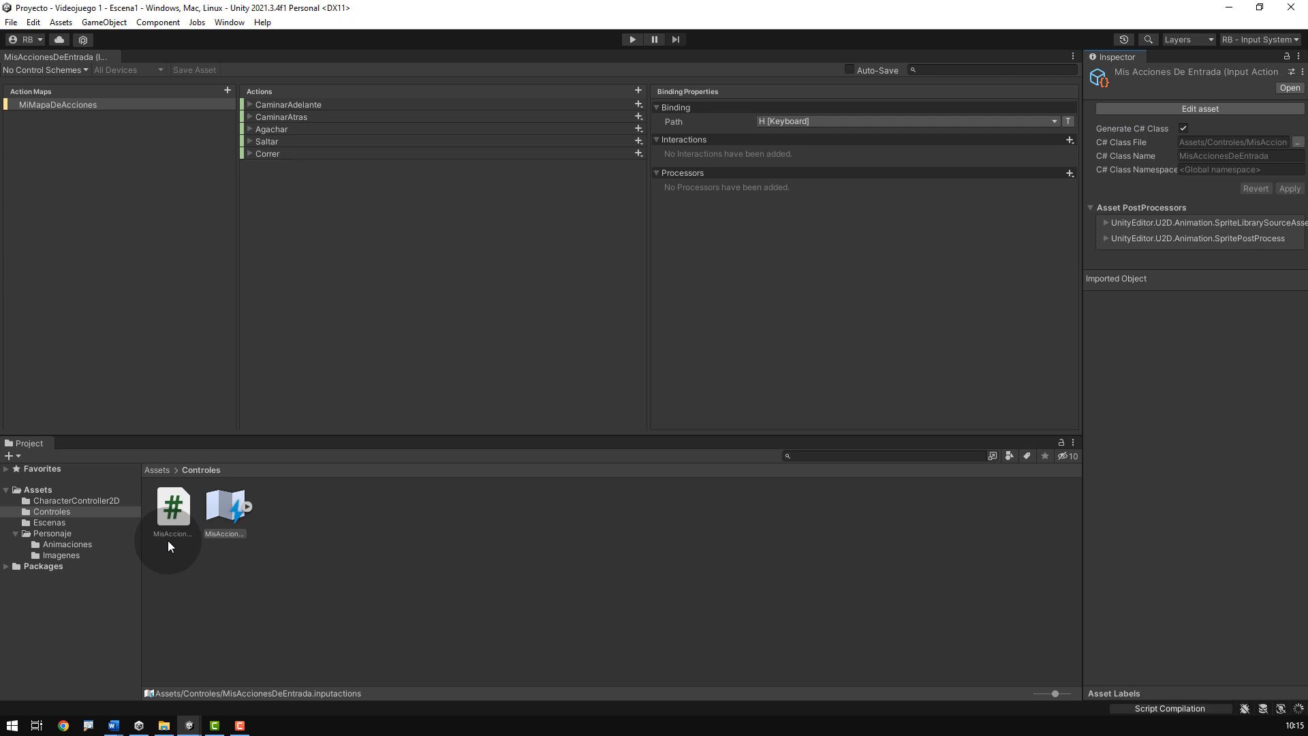
left_click(168, 540)
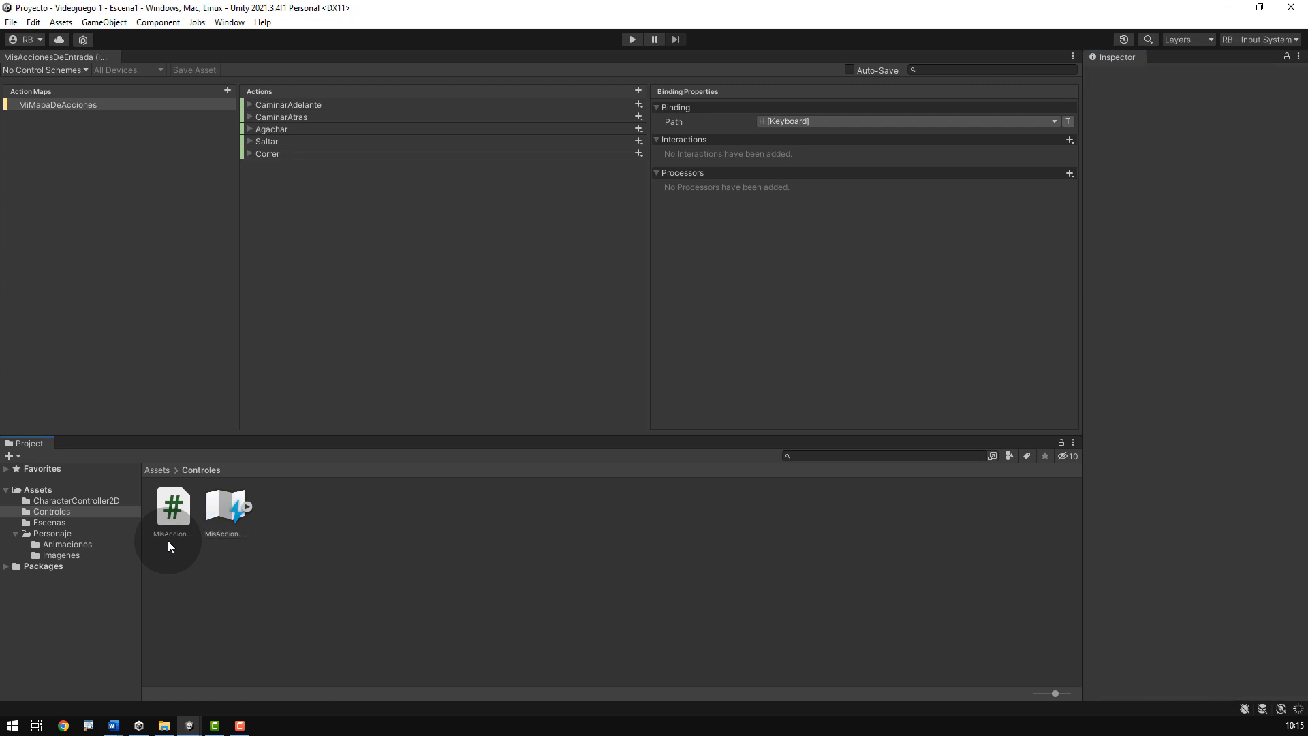
Step: Switch the editor to the Default layout and open the Controles folder to check its files
left_click(1273, 41)
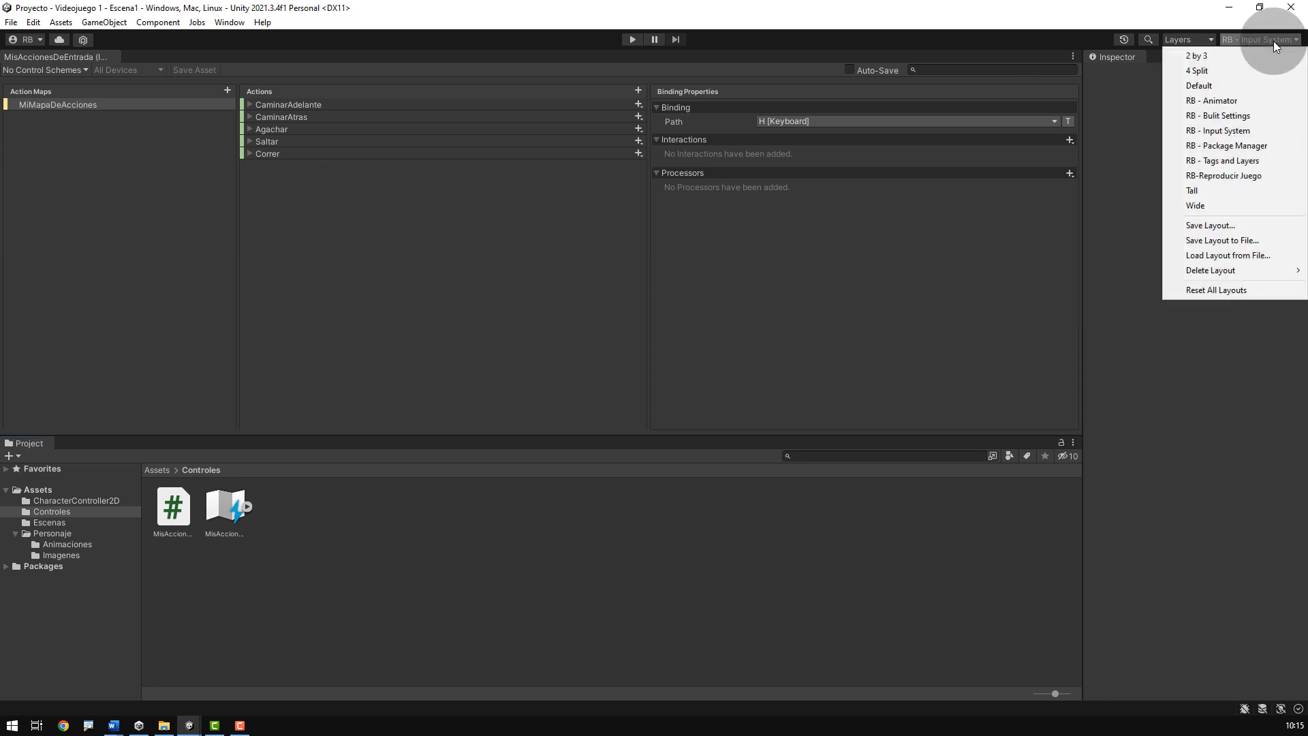
left_click(1215, 87)
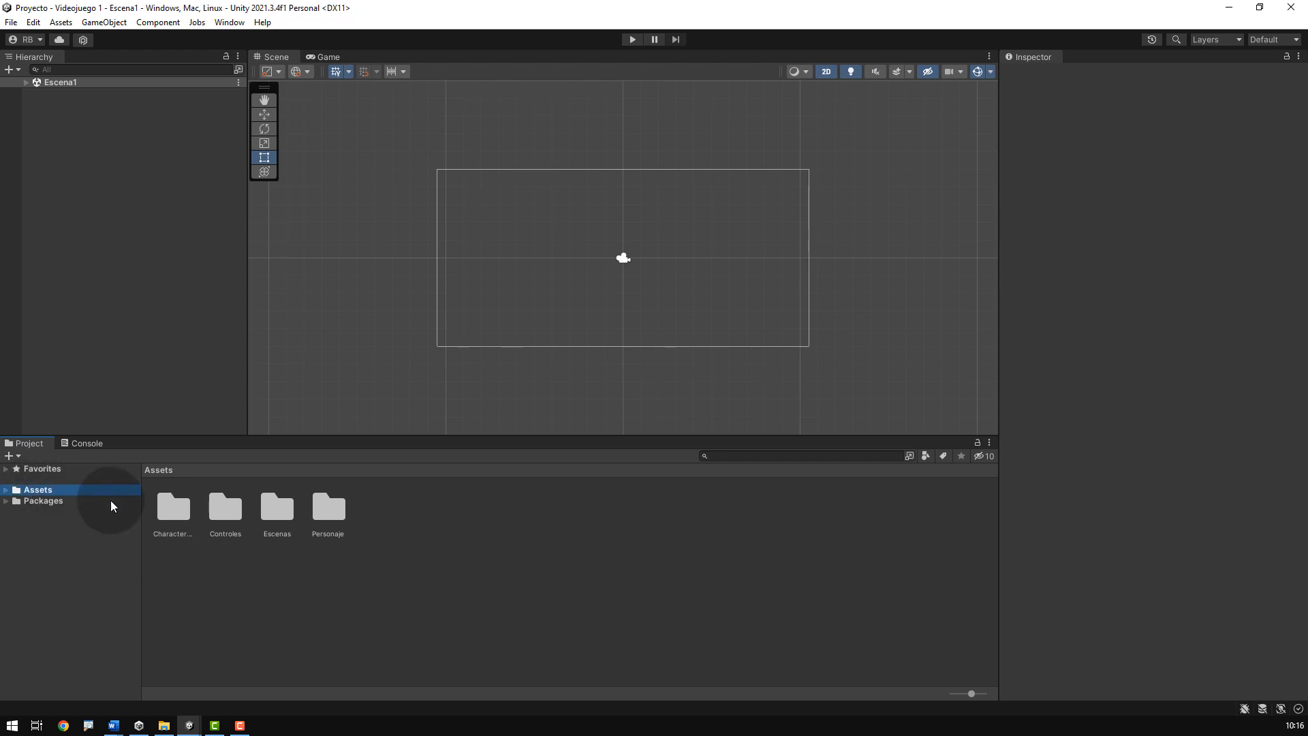
left_click(225, 506)
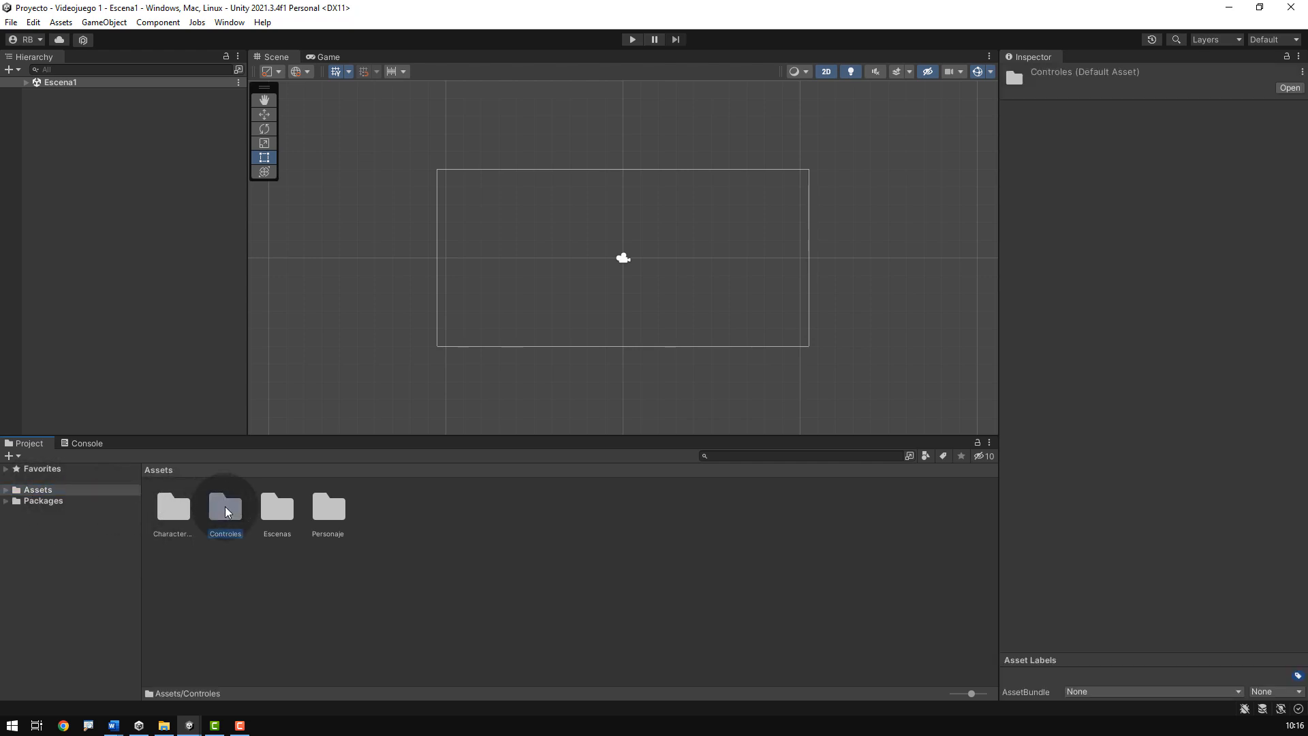
double_click(225, 505)
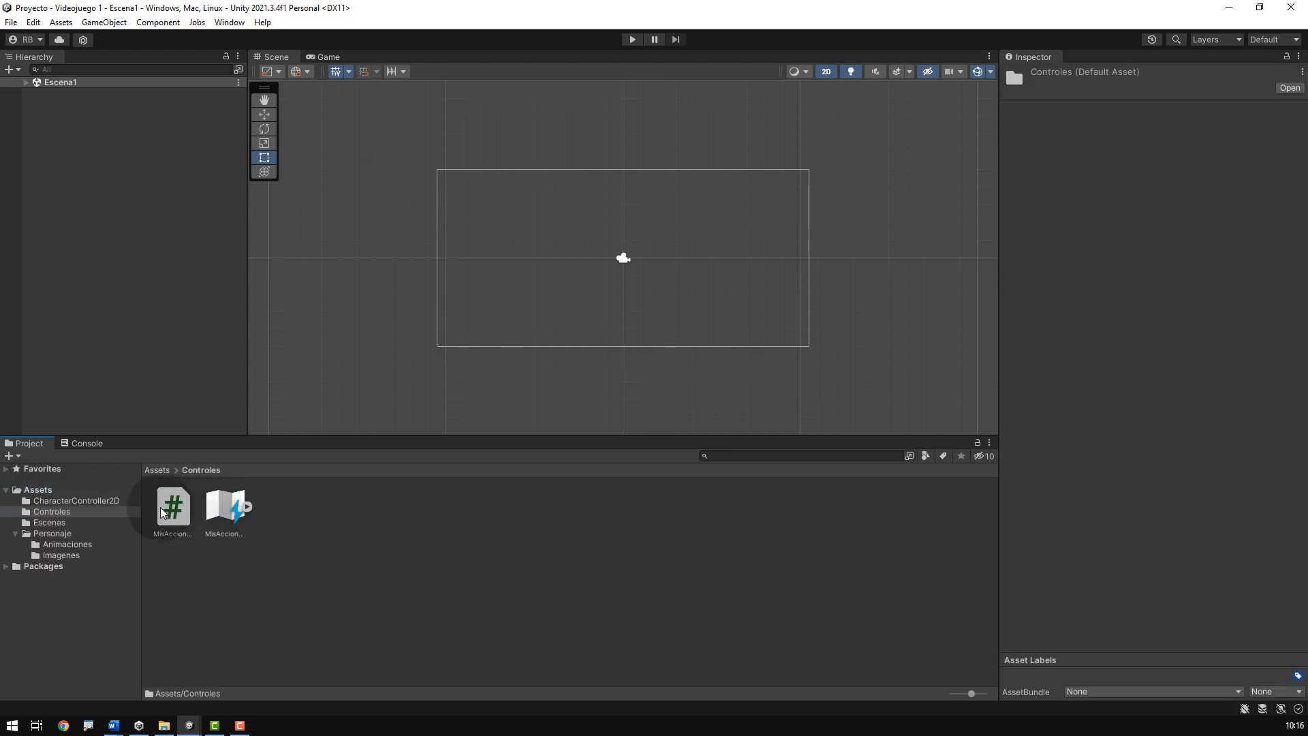
Step: Create a new folder named Codigos in the Assets folder
left_click(42, 490)
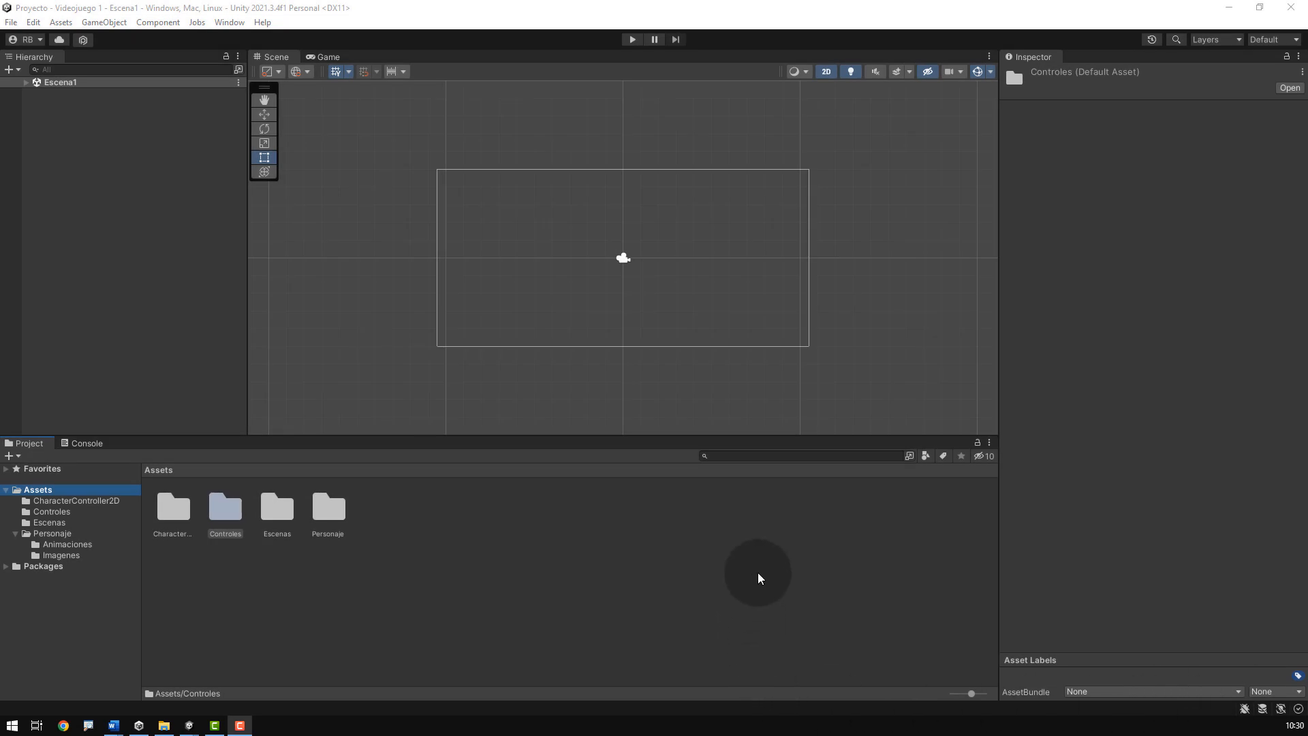
left_click(448, 535)
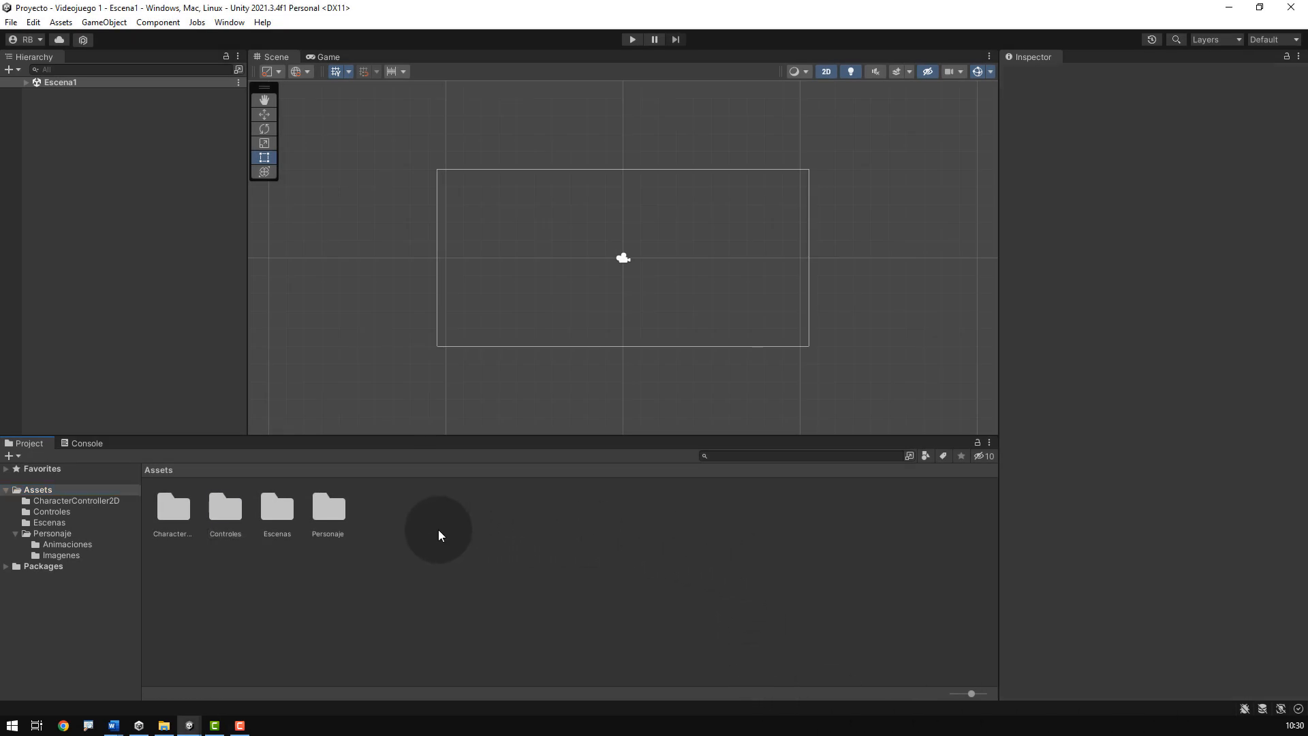
right_click(439, 530)
mouse_move(500, 178)
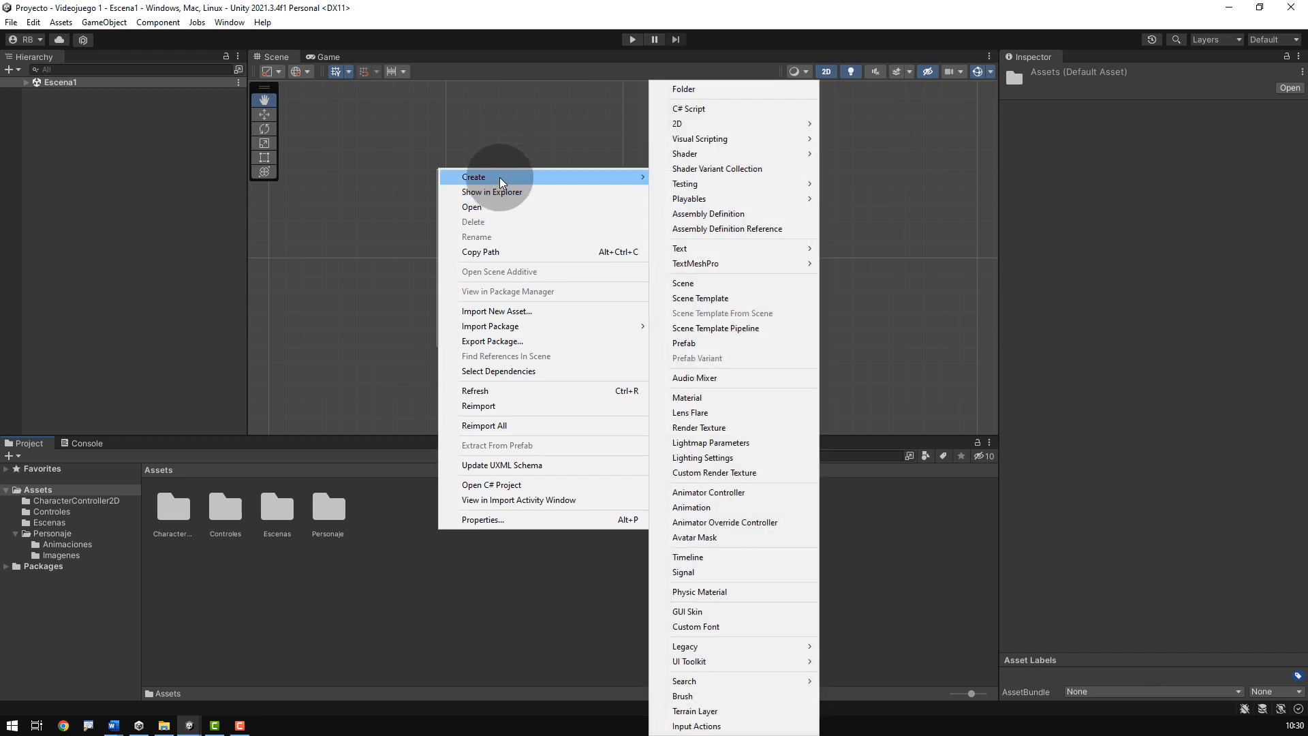
left_click(689, 91)
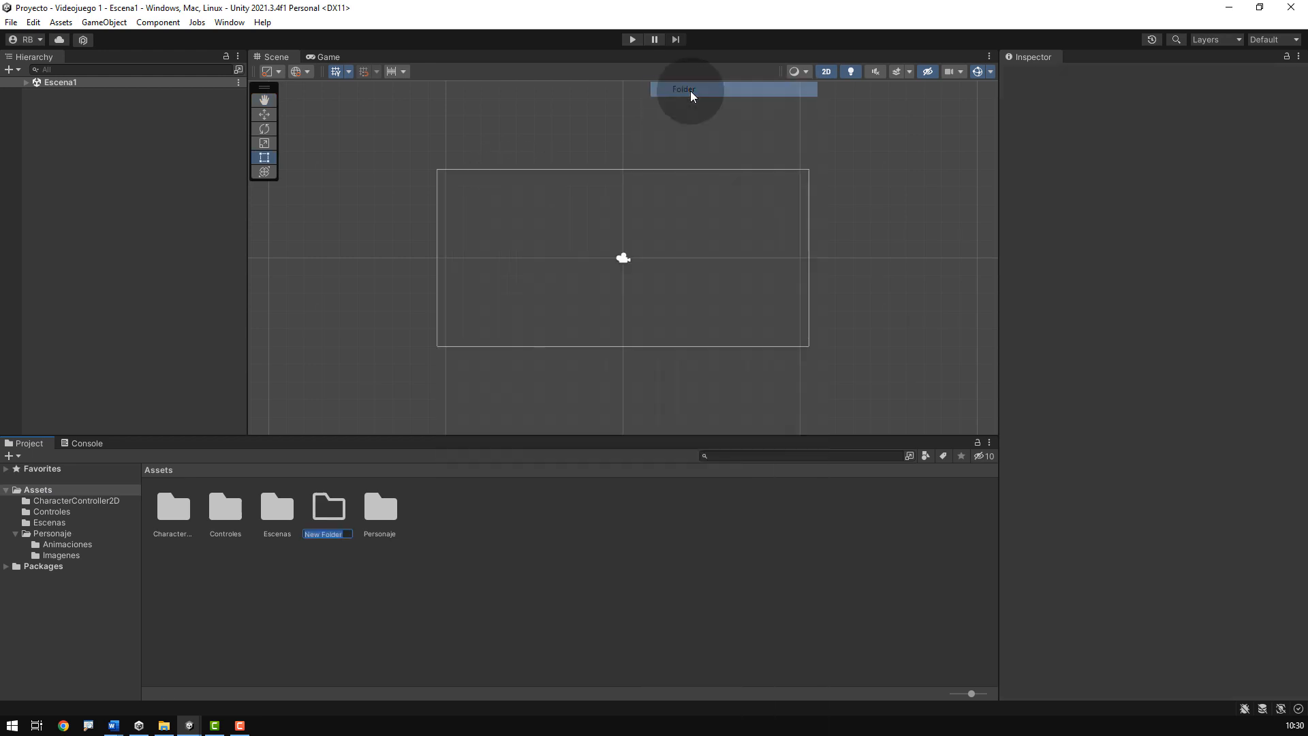
type("Codigos")
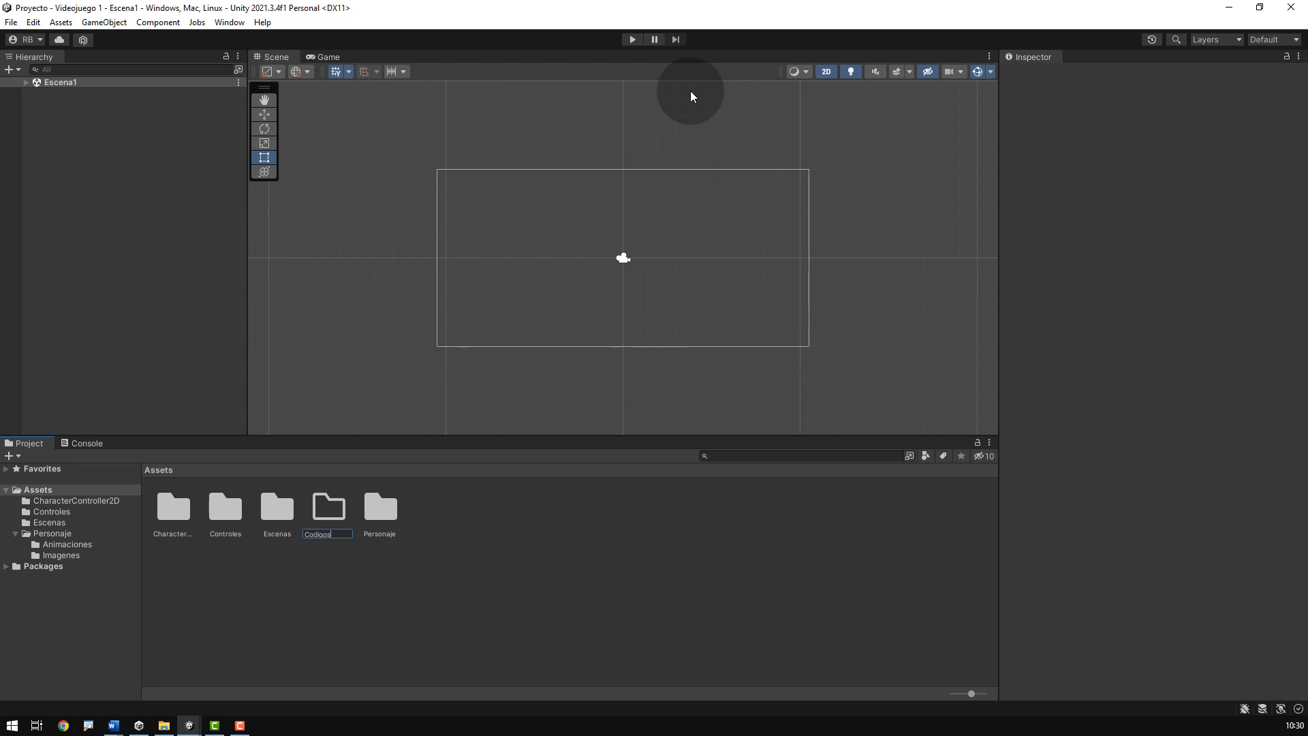
key("Return")
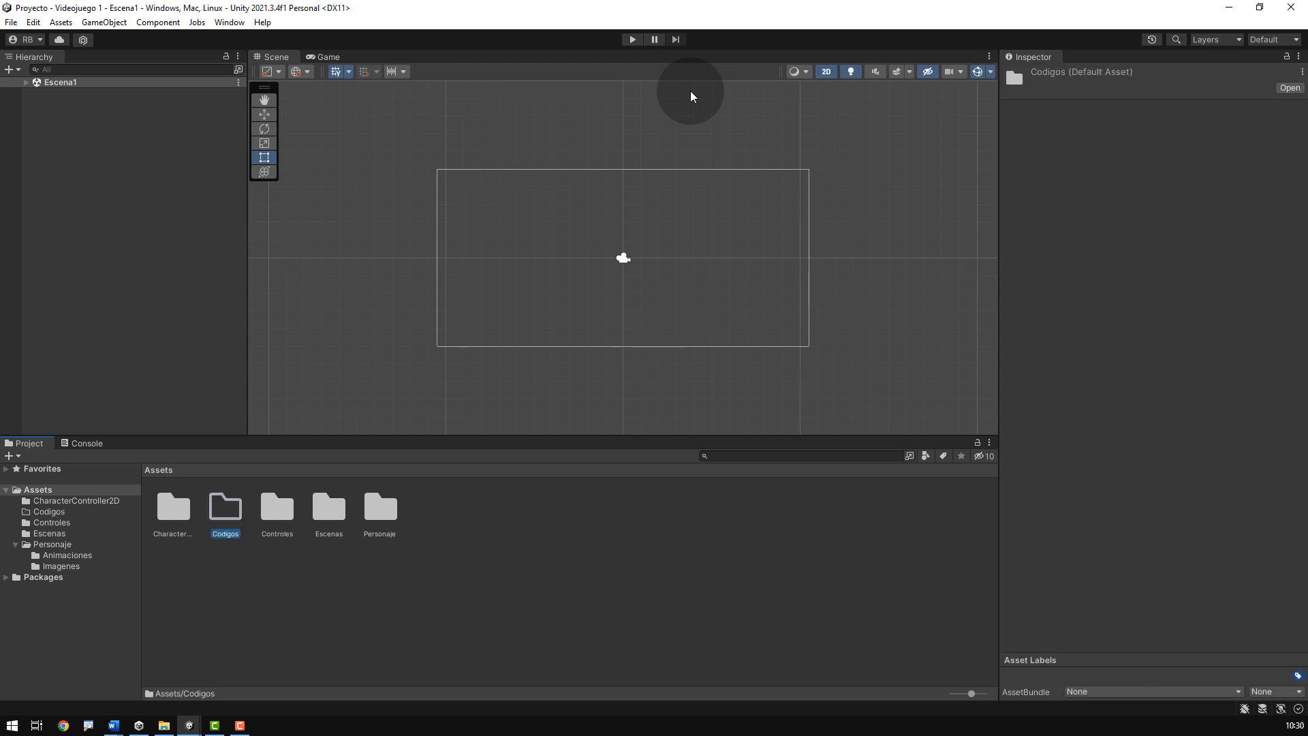
Step: Create a C# script named ControlDelPersonaje inside the Codigos folder
double_click(215, 504)
right_click(242, 508)
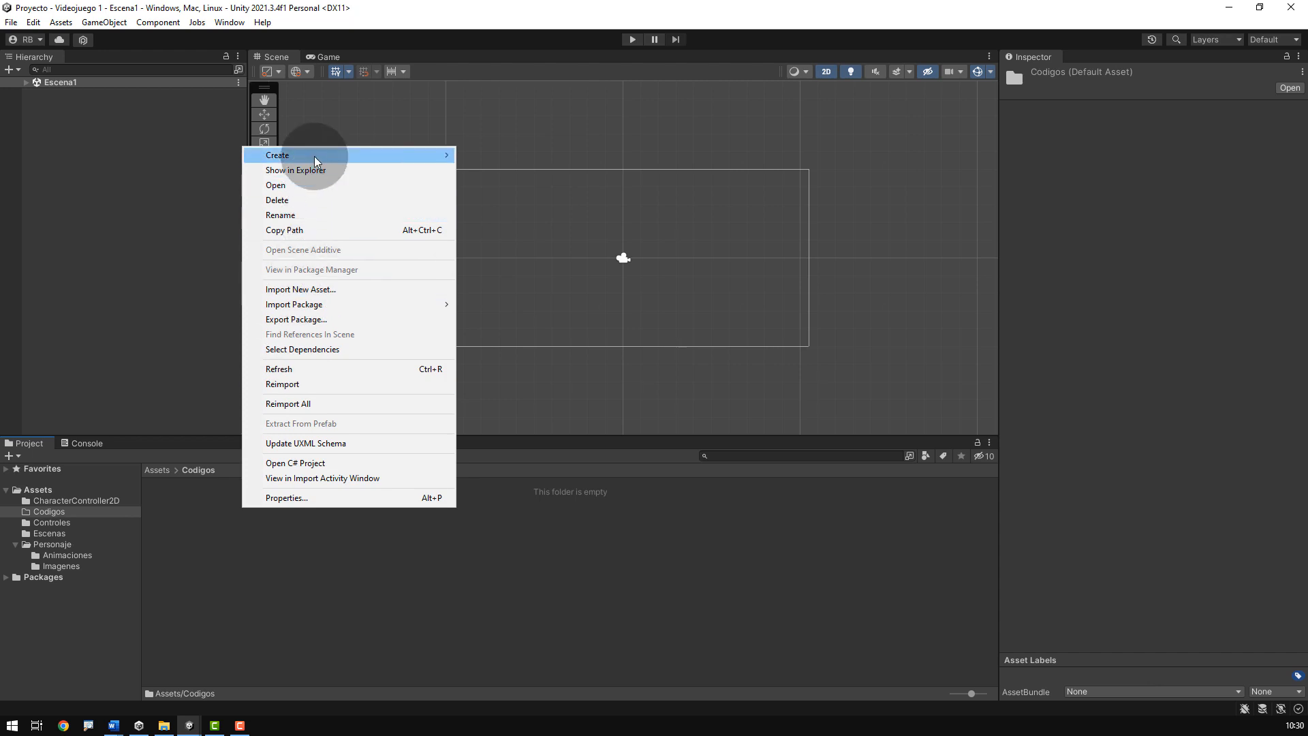
mouse_move(313, 156)
left_click(526, 105)
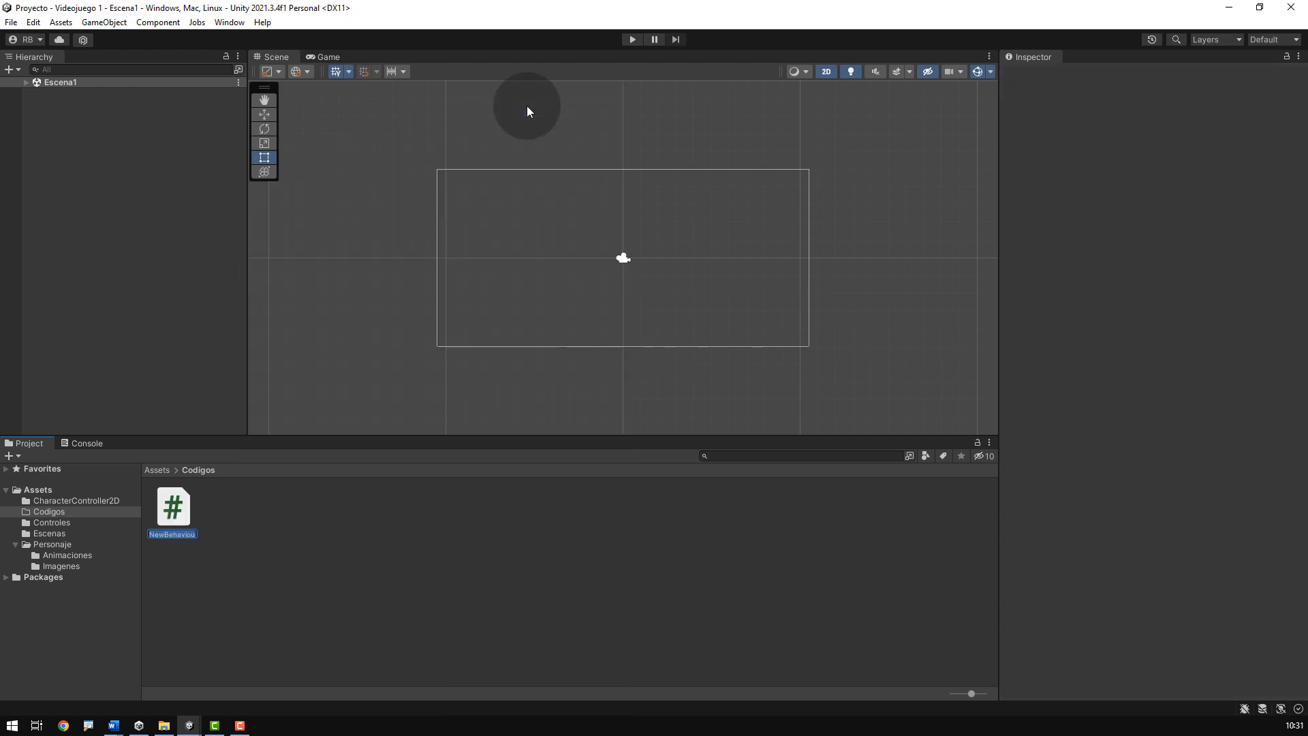
type("Contro")
type("lDelPersonaje")
key("Return")
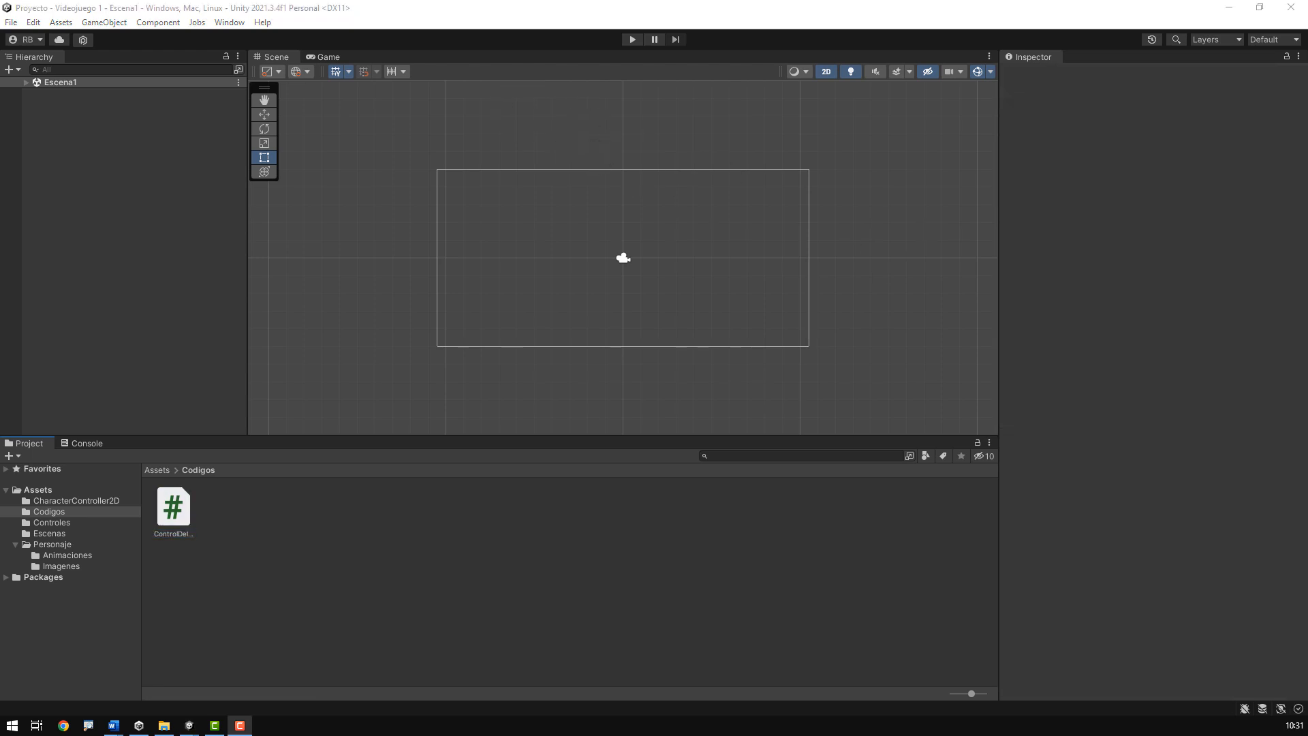
Step: Open the ControlDelPersonaje script for editing in Visual Studio
left_click(325, 567)
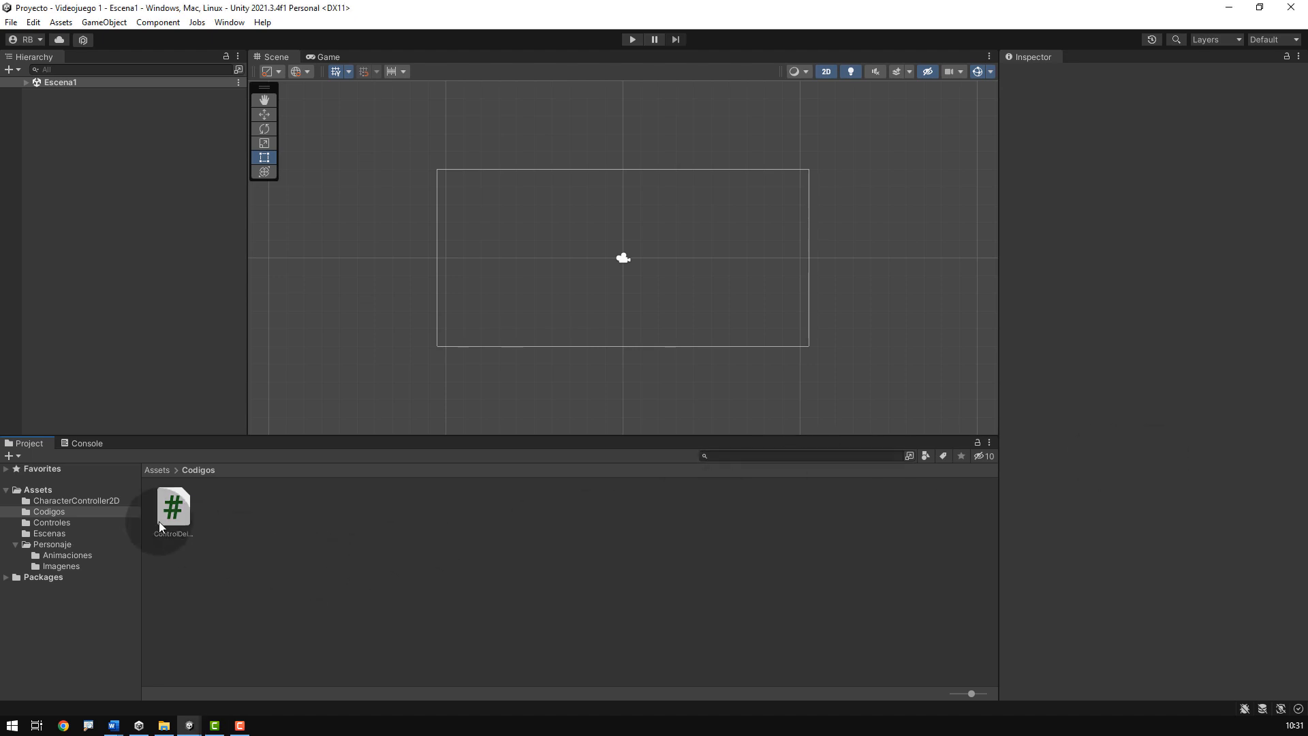
left_click(169, 509)
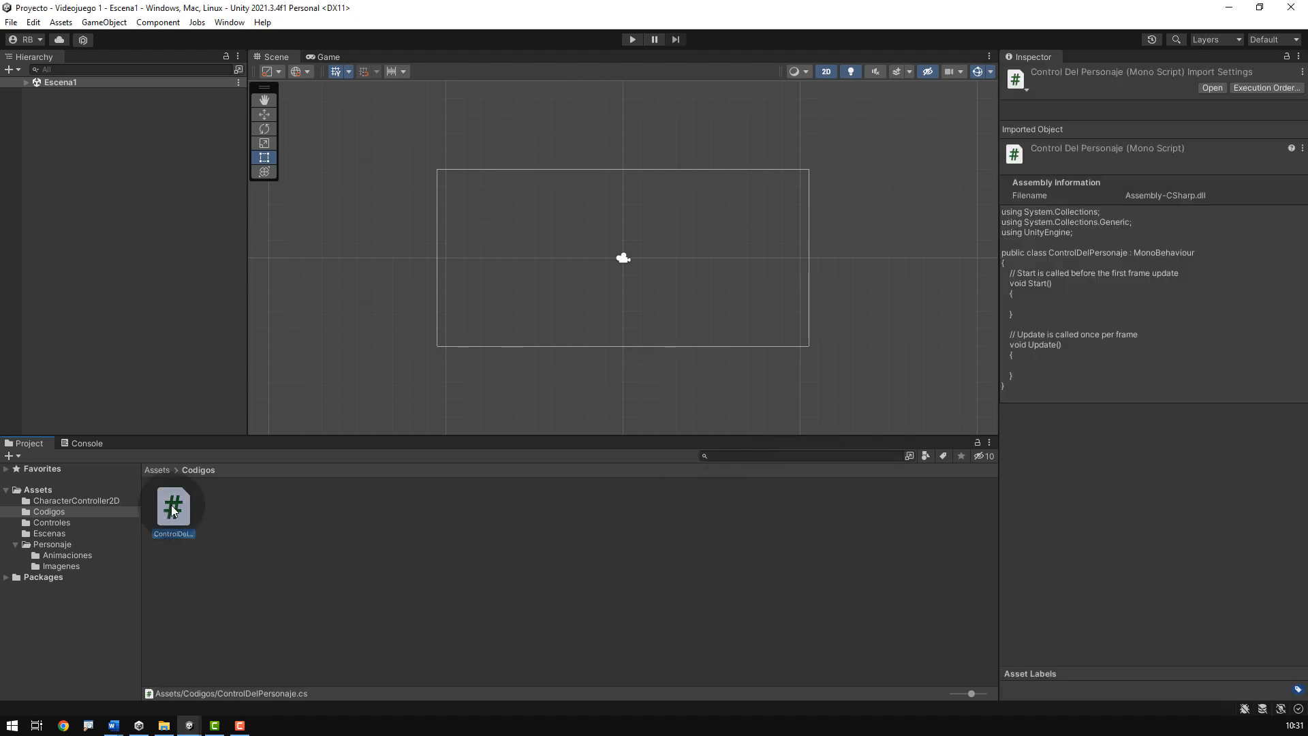
right_click(172, 511)
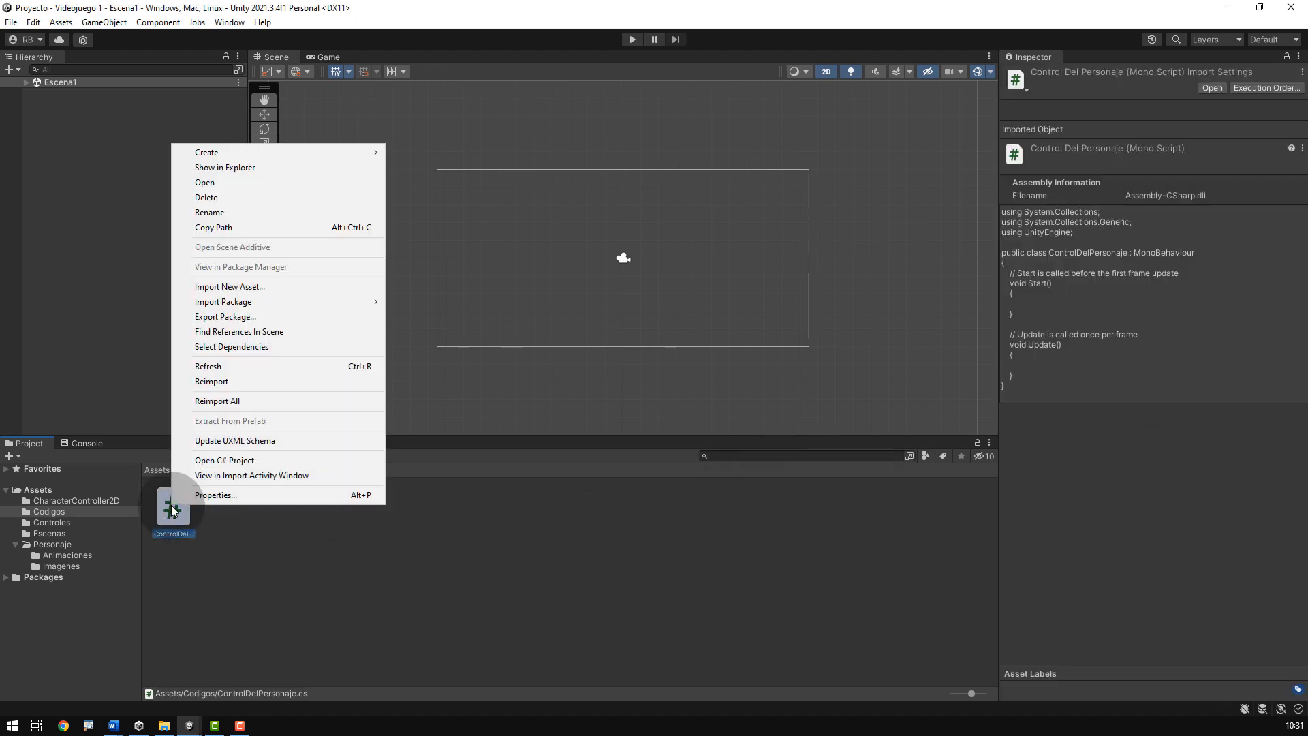
left_click(208, 185)
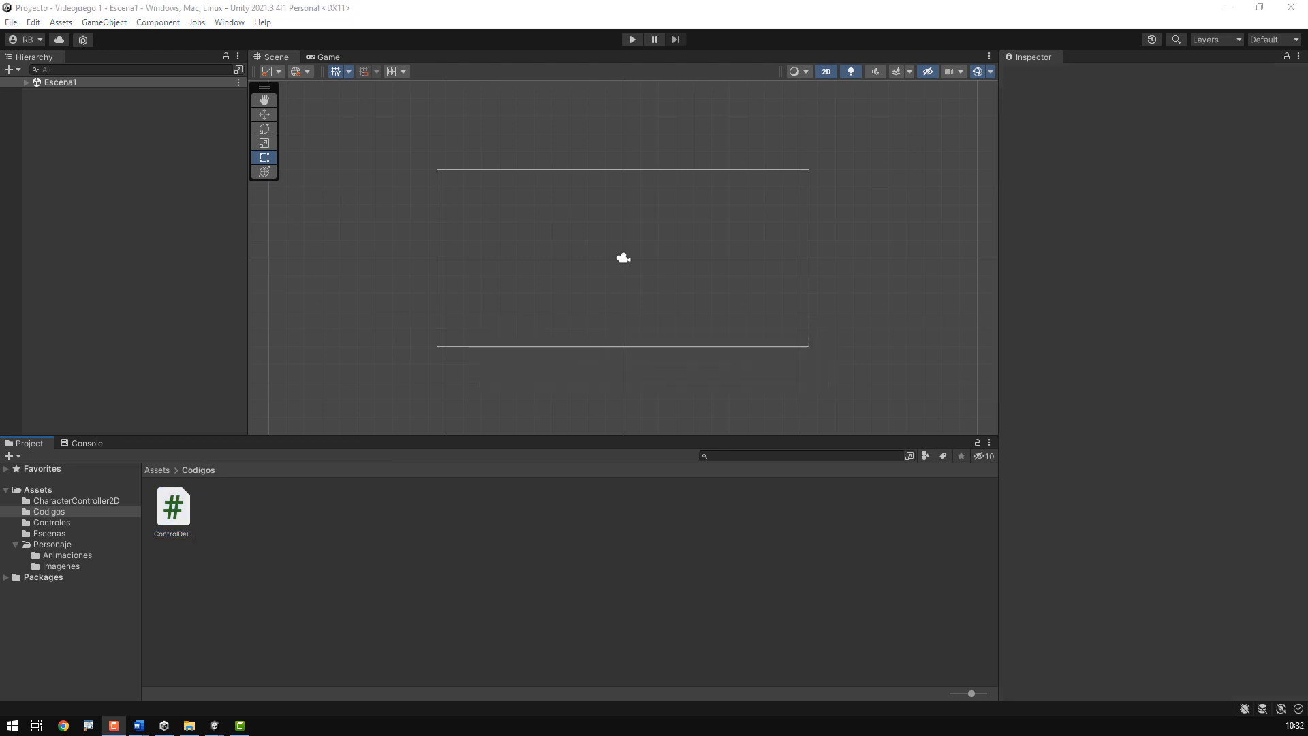
left_click(333, 562)
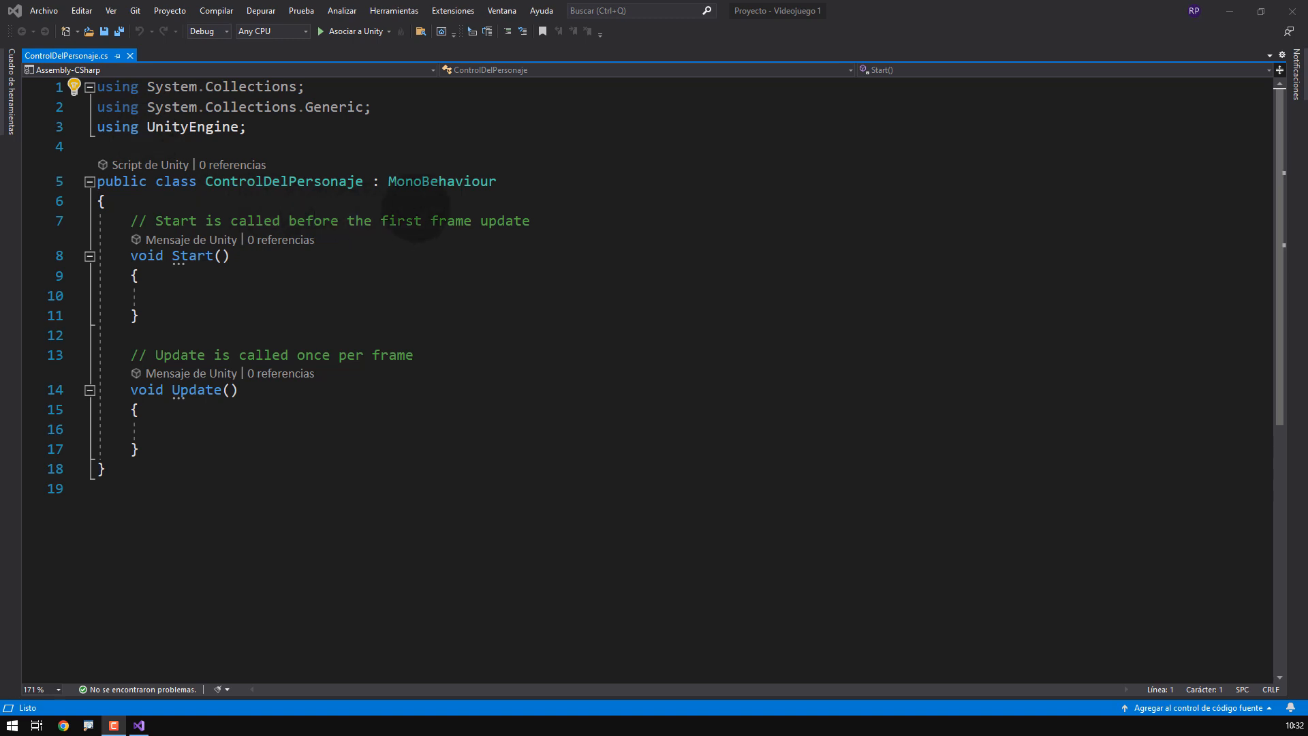
Step: Delete the MonoBehaviour base class of ControlDelPersonaje and re-enter it using code completion
double_click(432, 178)
key("BackSpace")
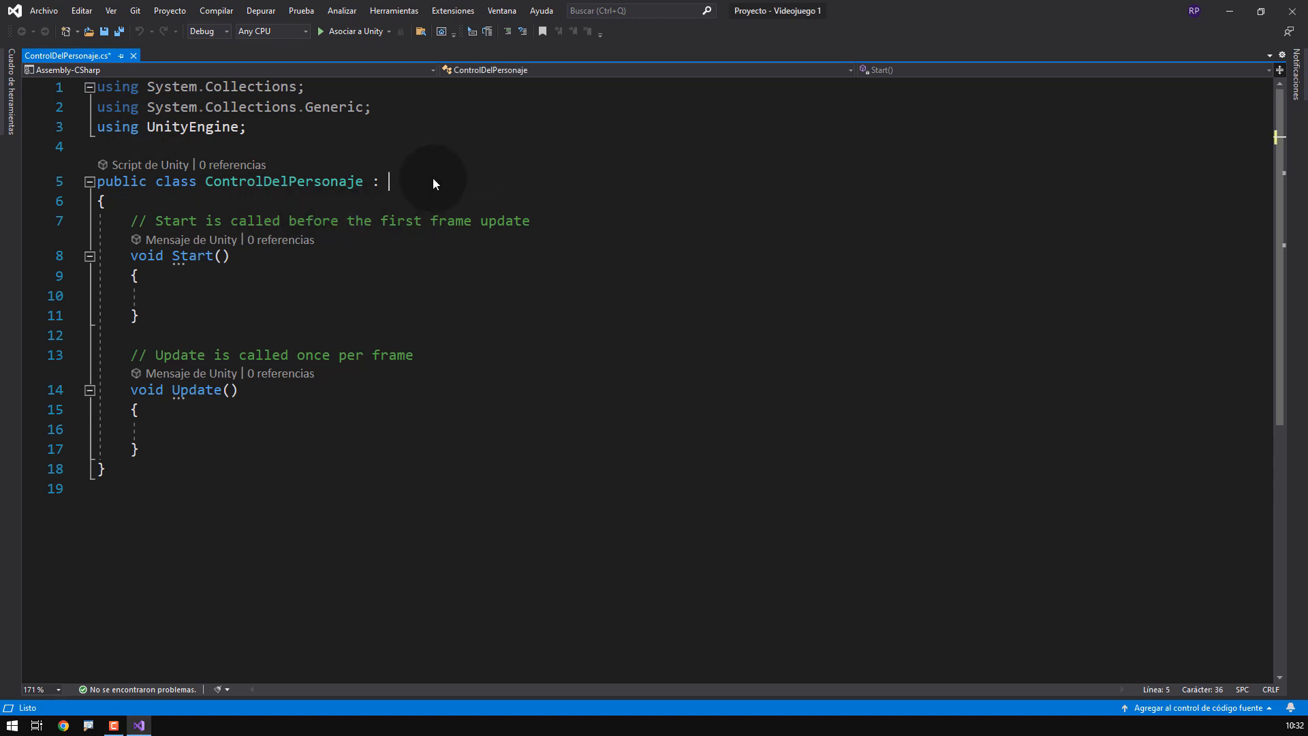
type("Mono")
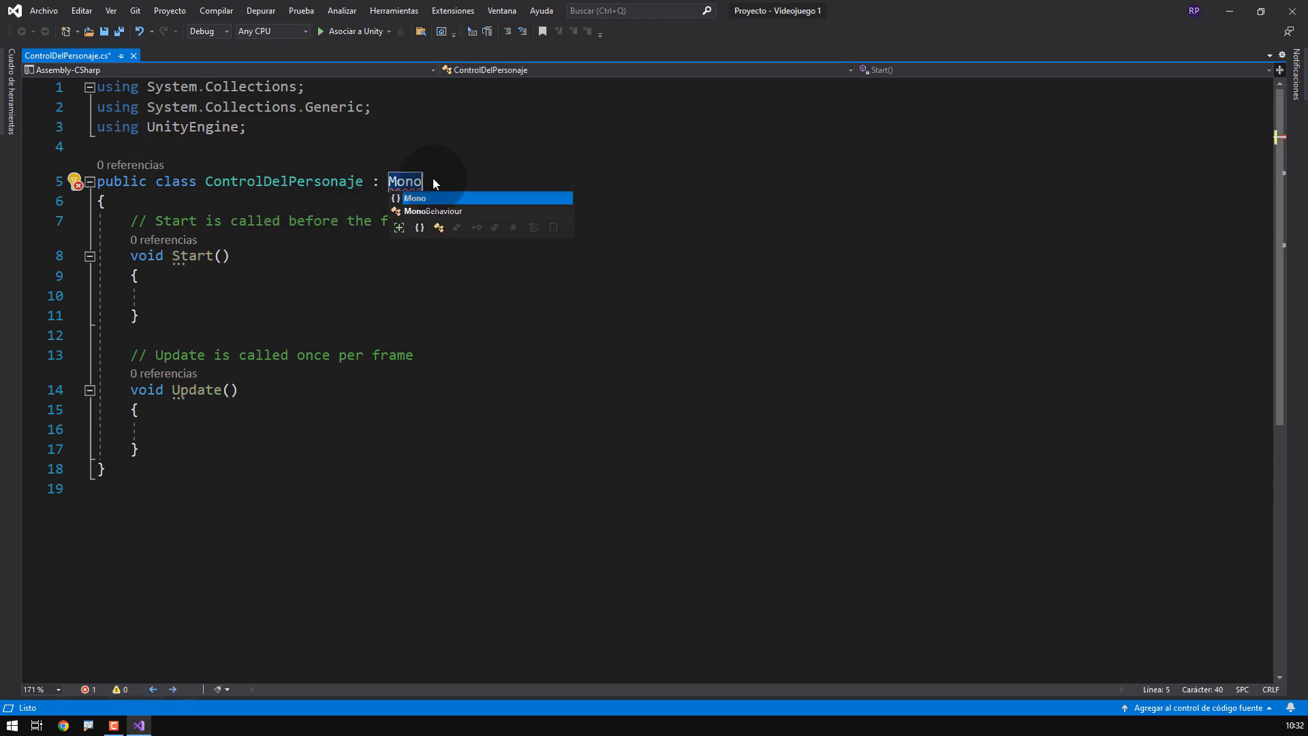
key("Tab")
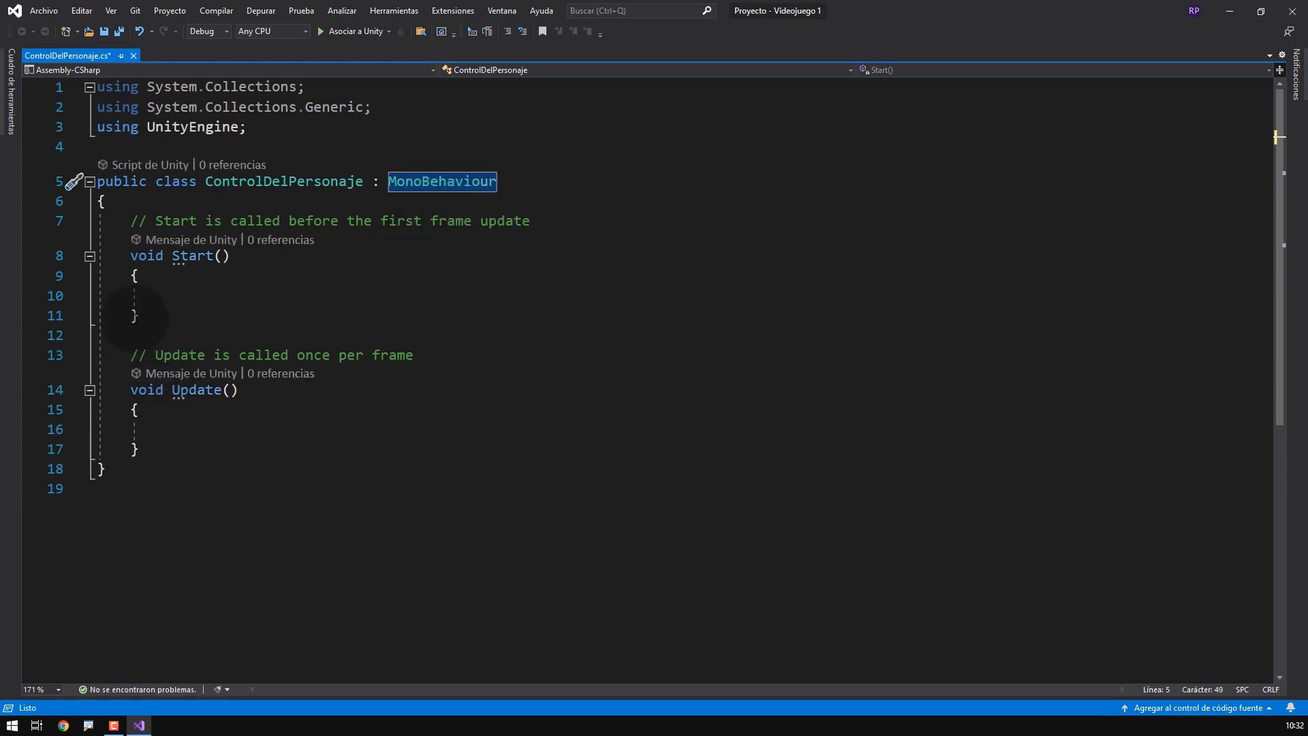
Step: Replace the default Start and Update methods and their comments with an empty private void Update() method
left_click_drag(131, 221, 205, 447)
key("BackSpace")
key("Return")
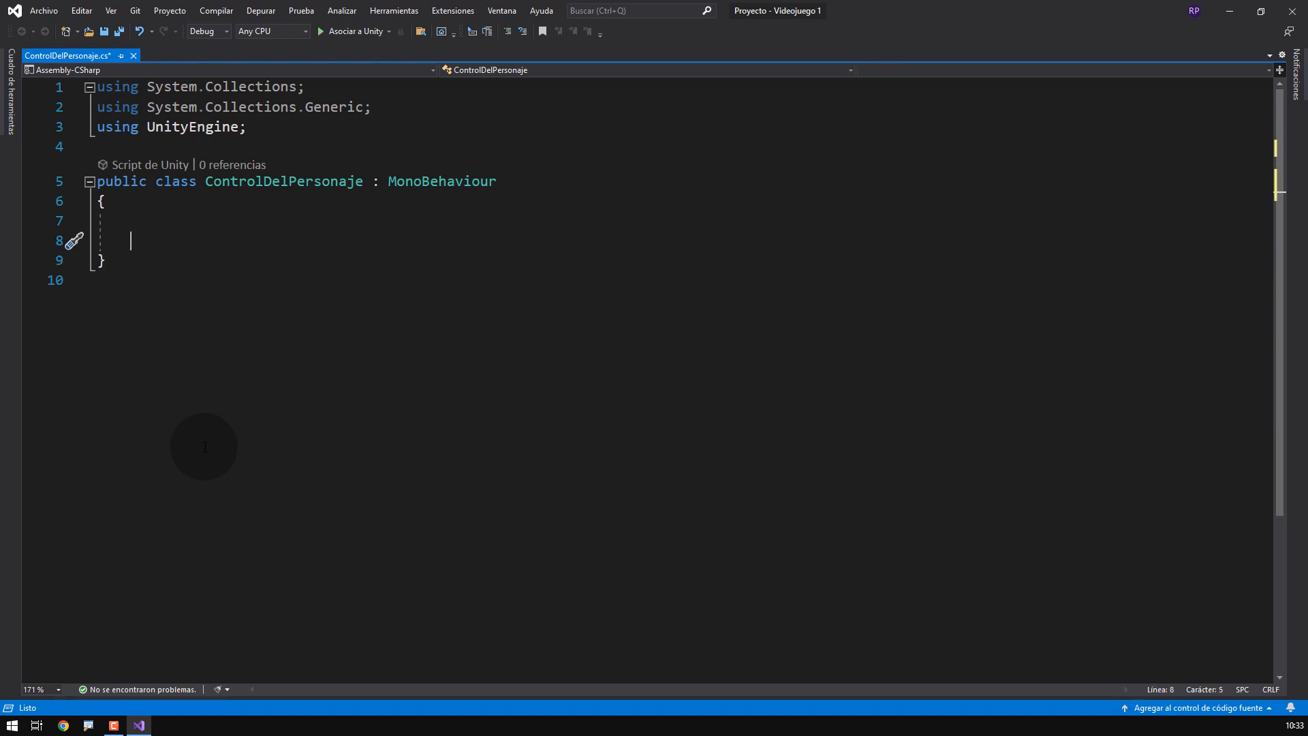
type("update")
key("Tab")
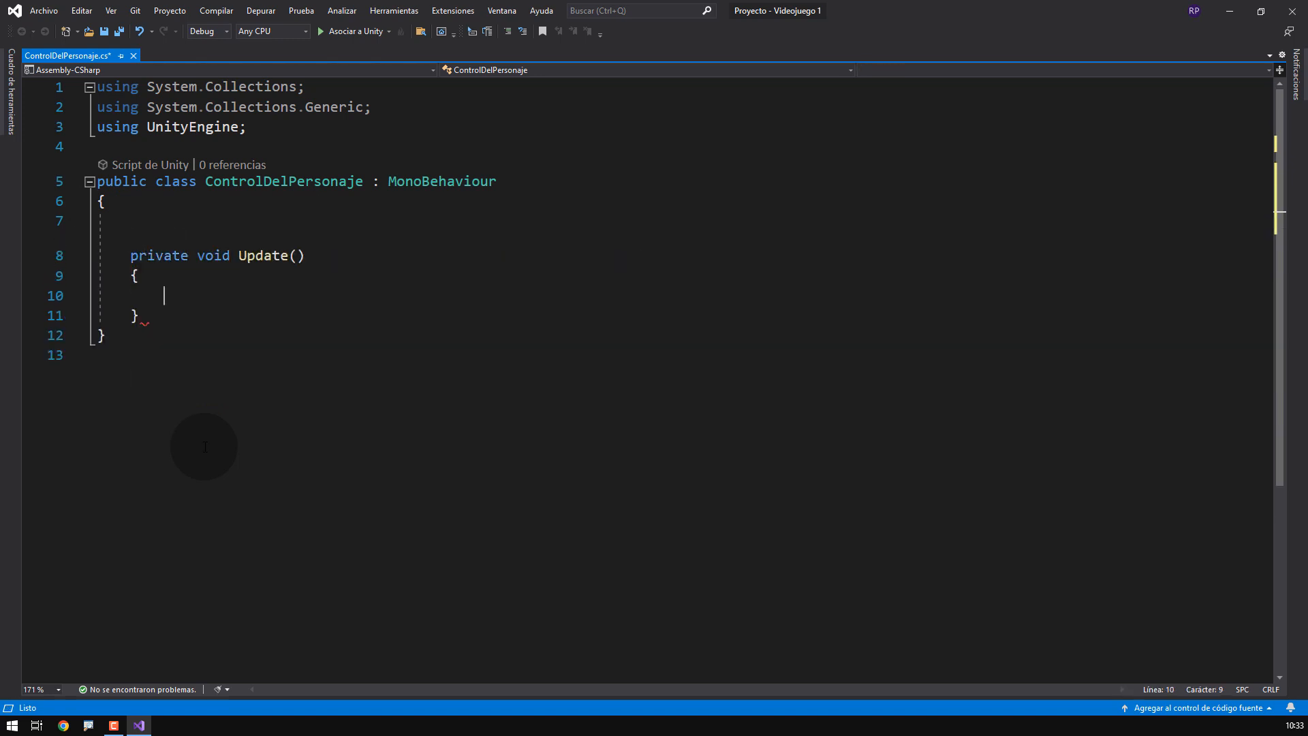
Step: Delete the empty private void Update() method from the ControlDelPersonaje class, leaving its body empty
key("Down")
key("shift+Up")
key("shift+Up")
key("shift+Up")
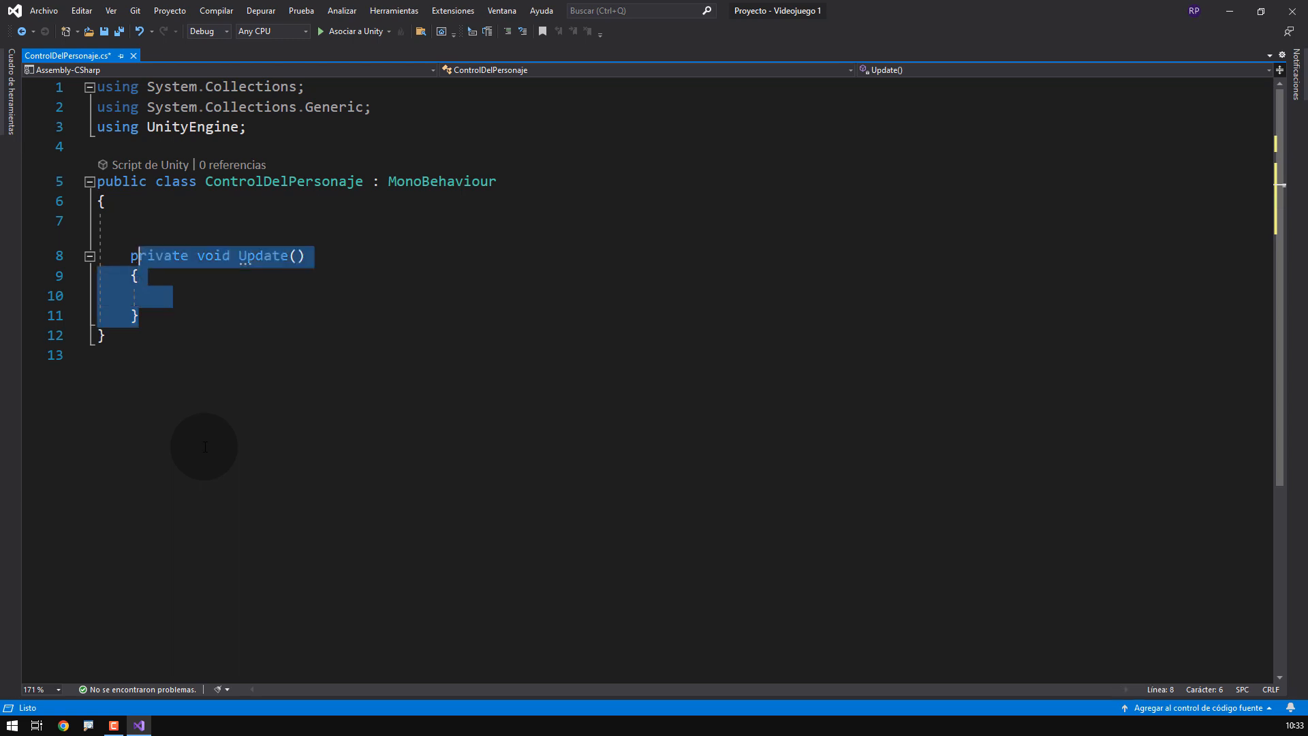
key("shift+Left")
key("BackSpace")
key("BackSpace")
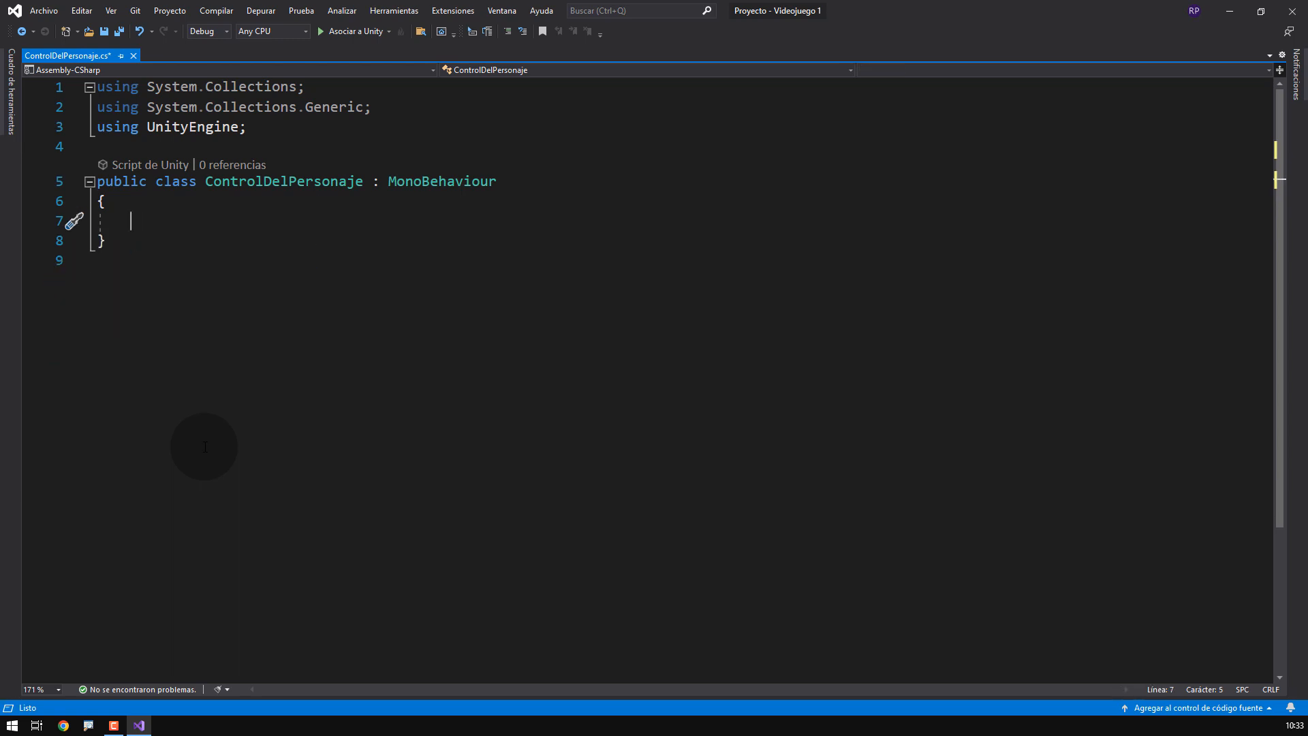
Step: Save all files of the project with the emptied ControlDelPersonaje script
left_click(211, 426)
left_click(151, 225)
left_click(44, 11)
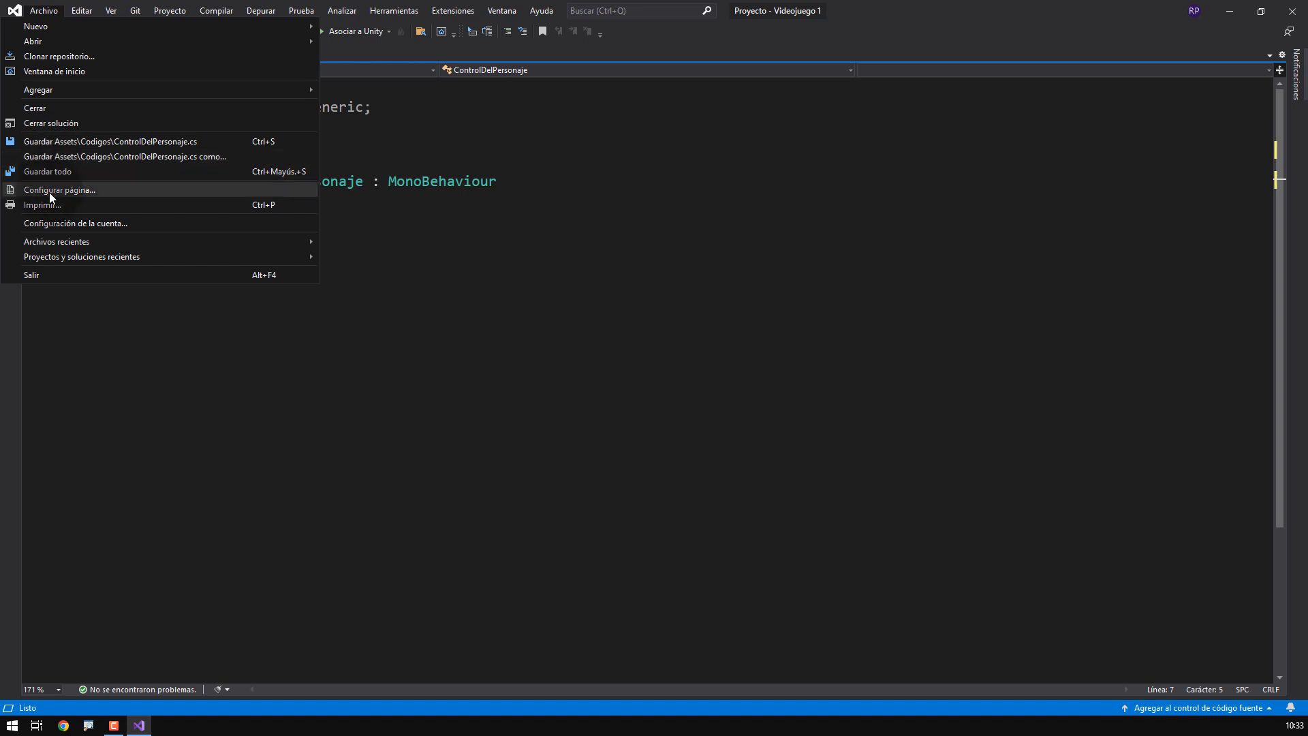
left_click(60, 172)
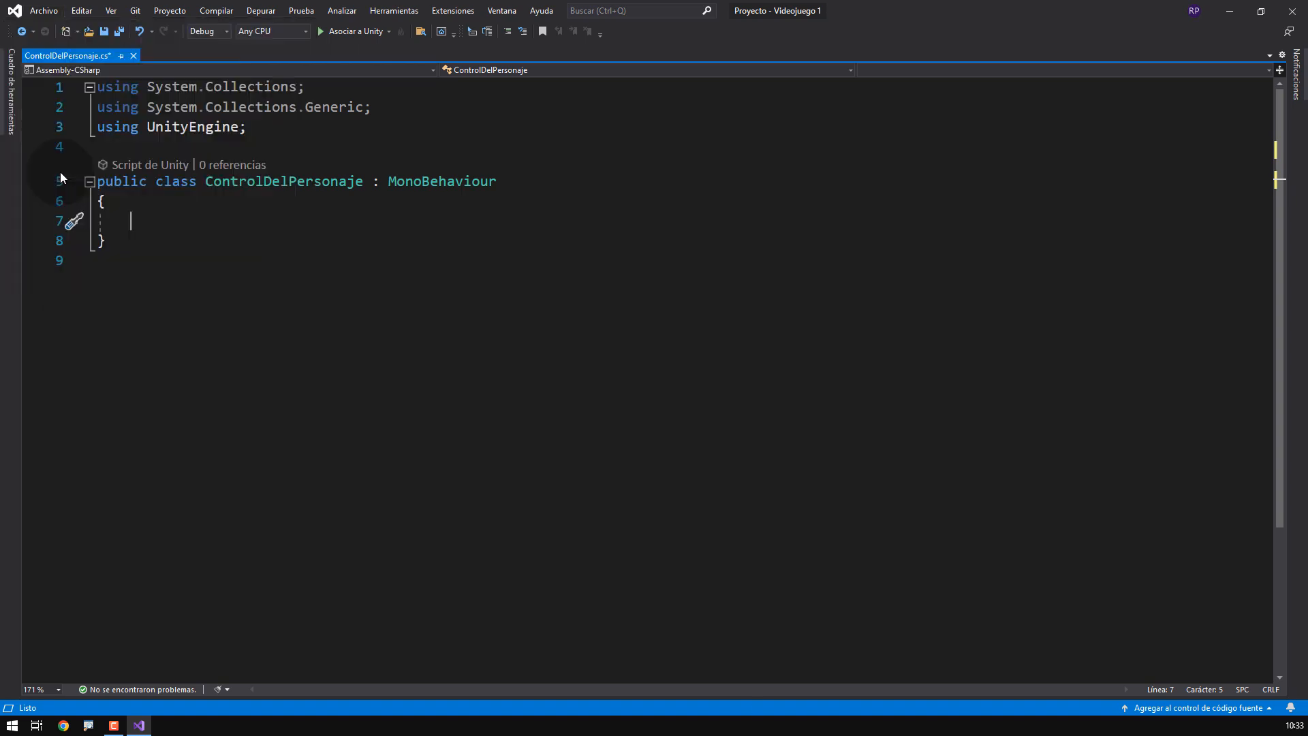
left_click(307, 247)
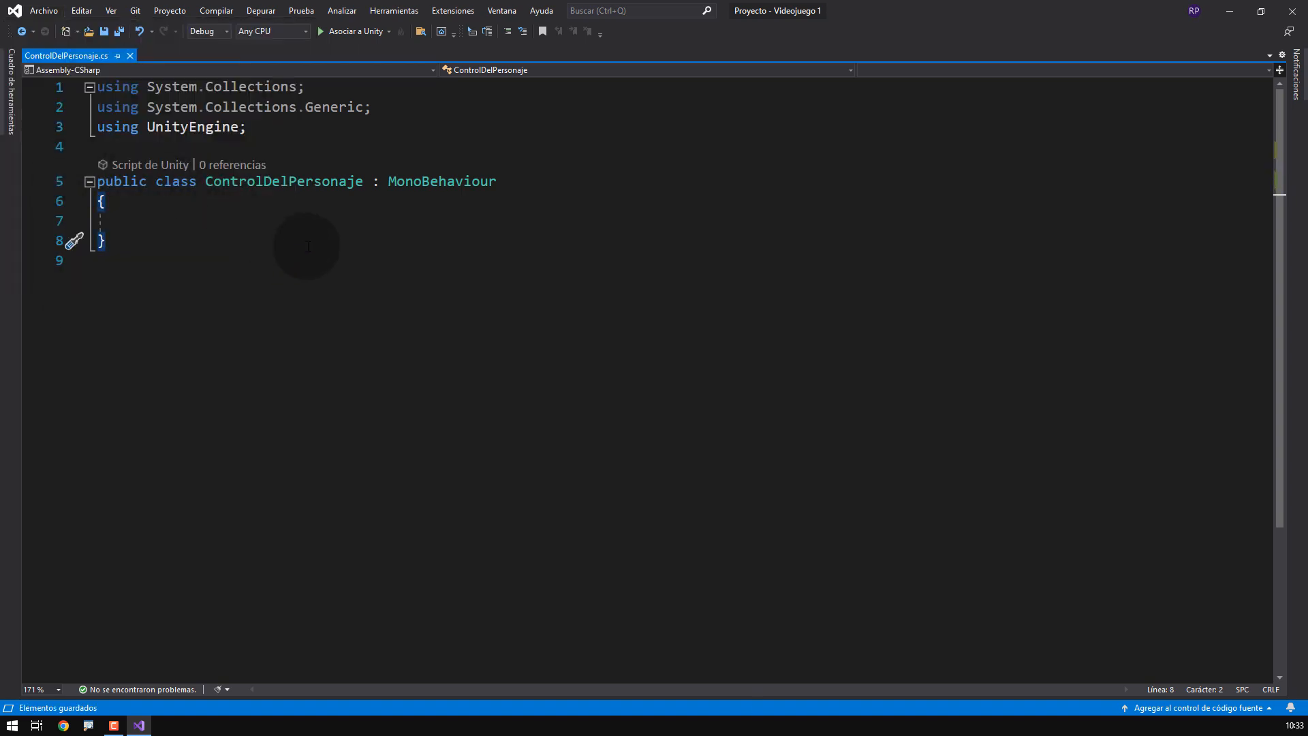
Step: Switch to Unity and review the CharacterController2D, Codigos, Controles, Escenas and Personaje folders inside Assets
key("alt+Tab")
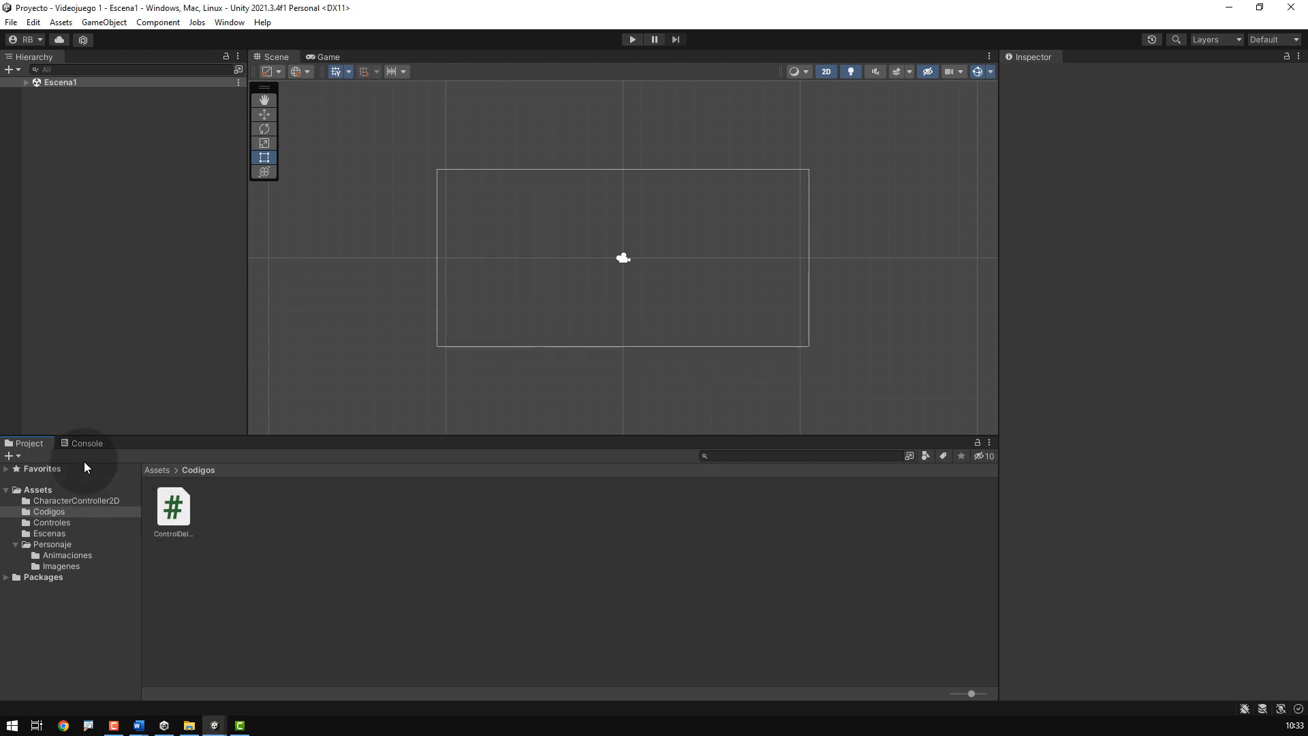
left_click(32, 490)
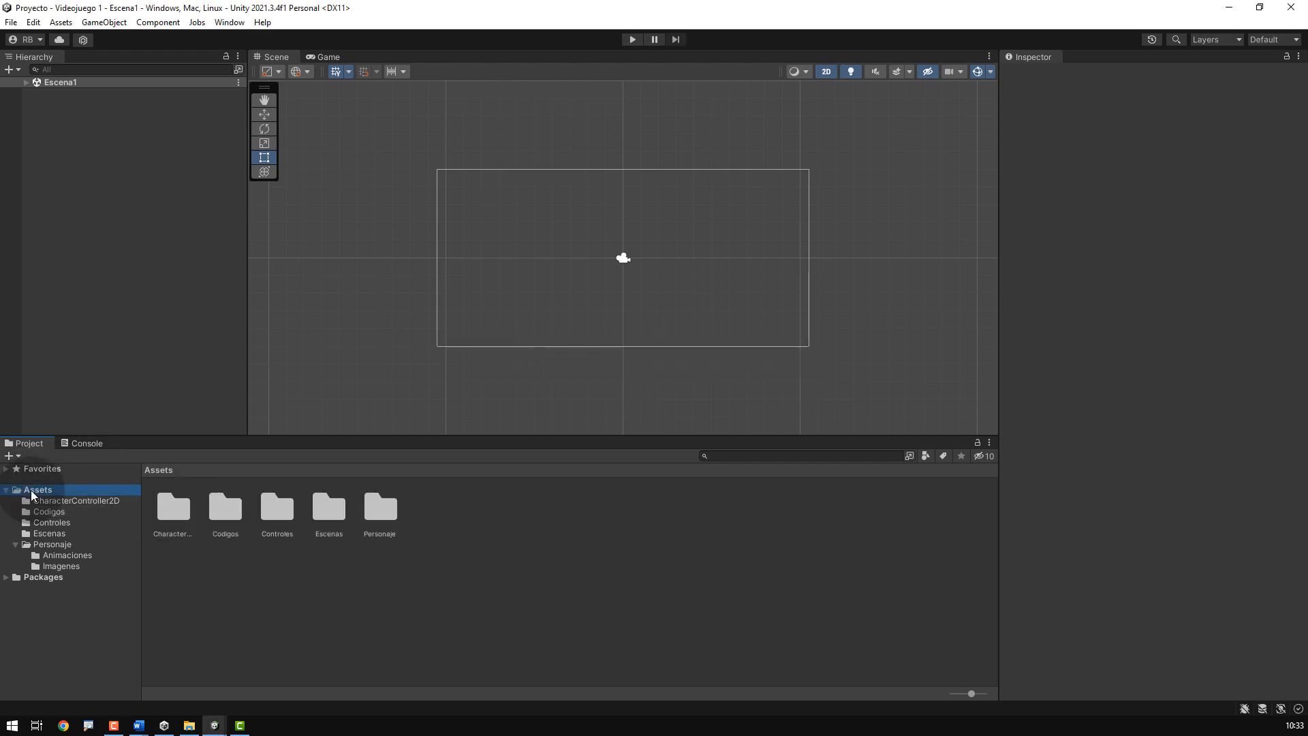
left_click(192, 508)
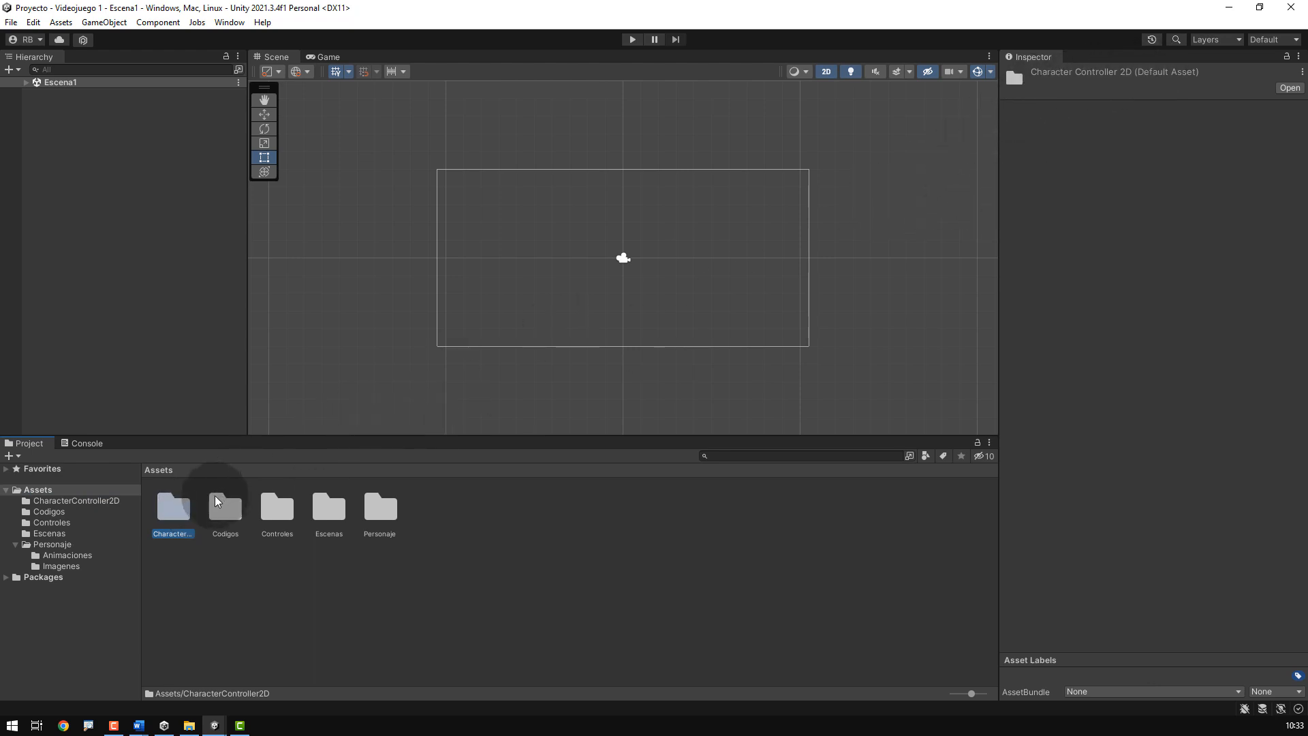
left_click(223, 523)
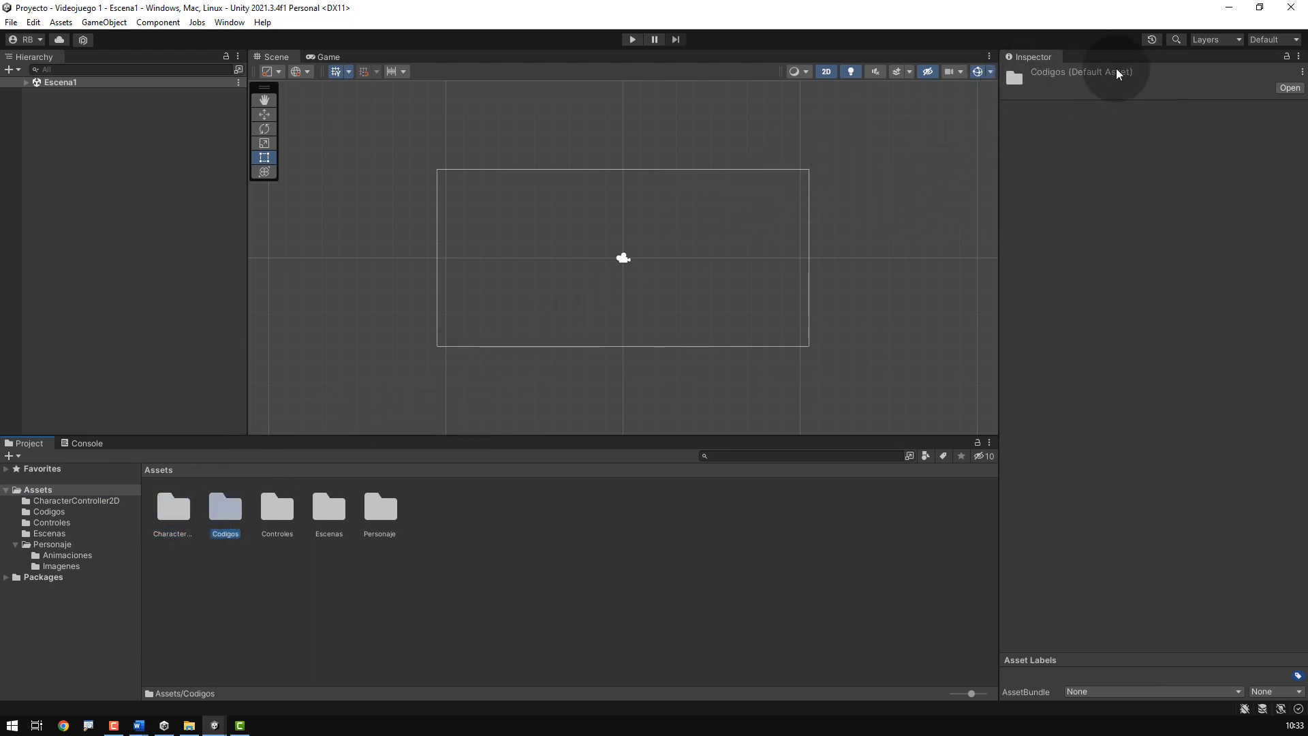
left_click(275, 518)
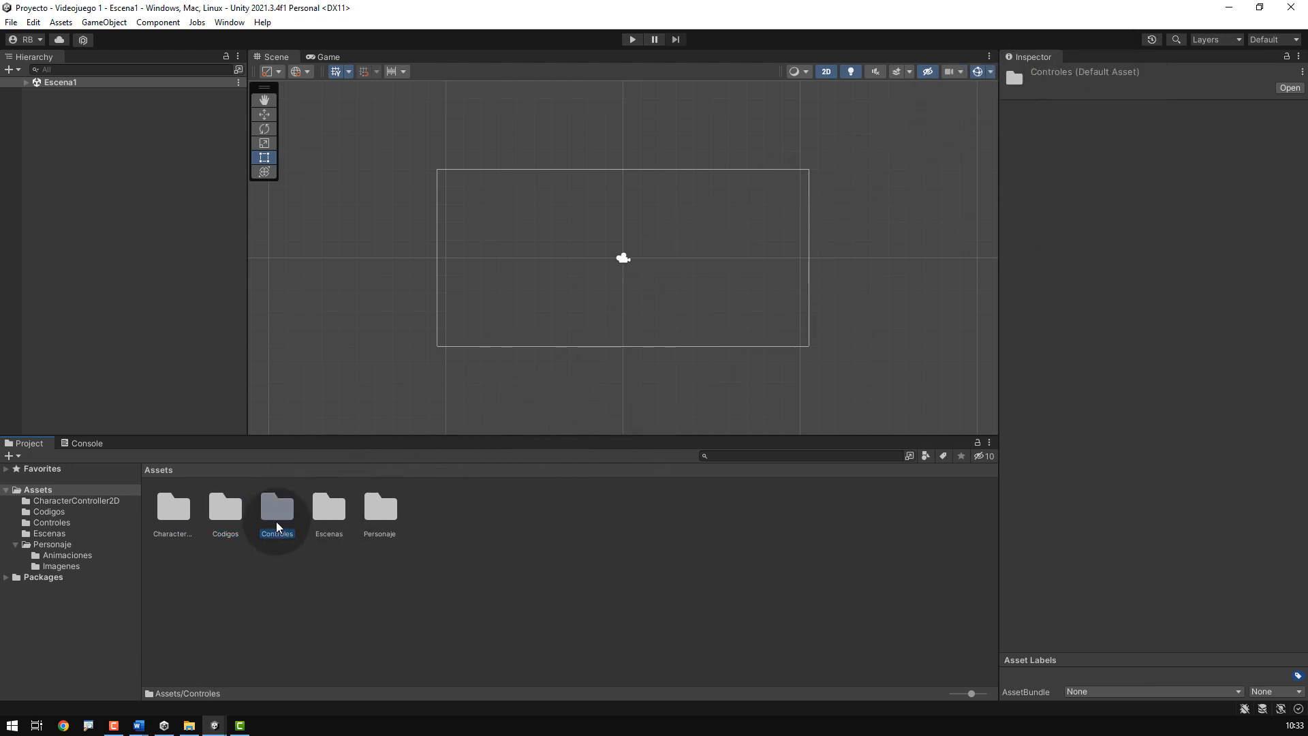
left_click(336, 504)
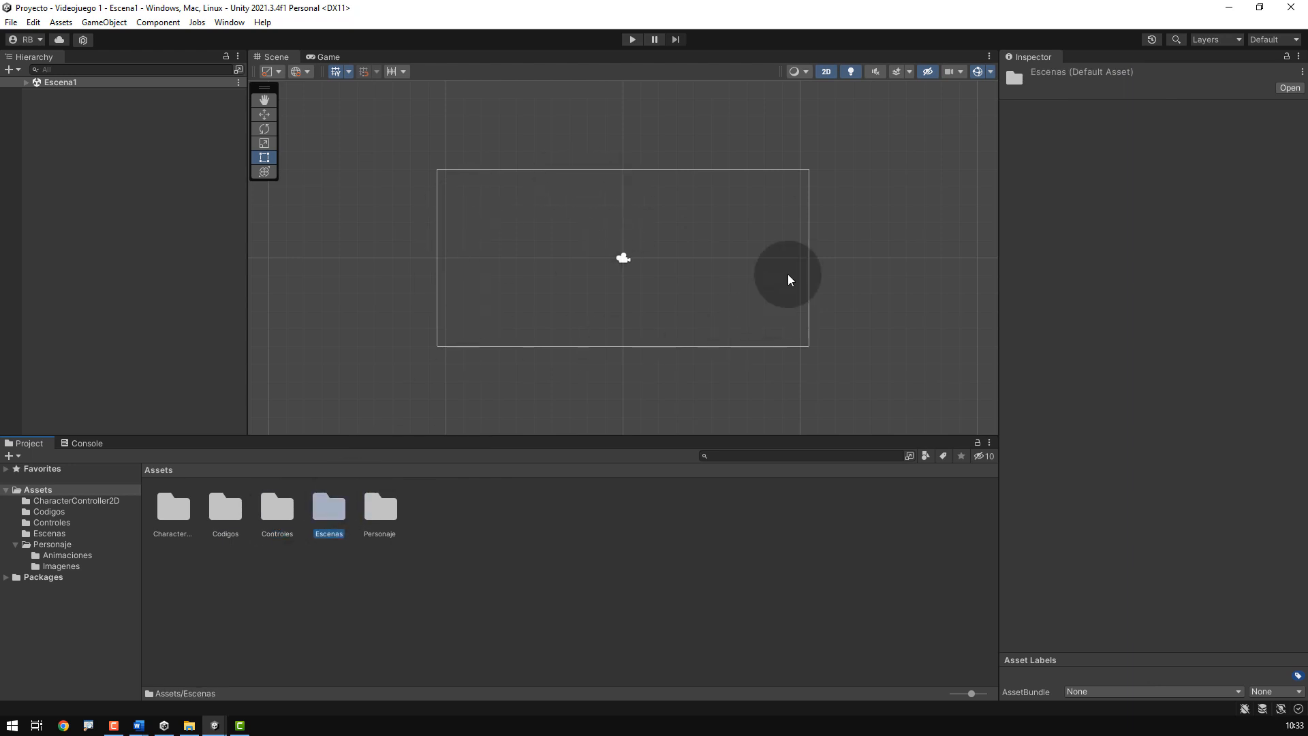
left_click(382, 512)
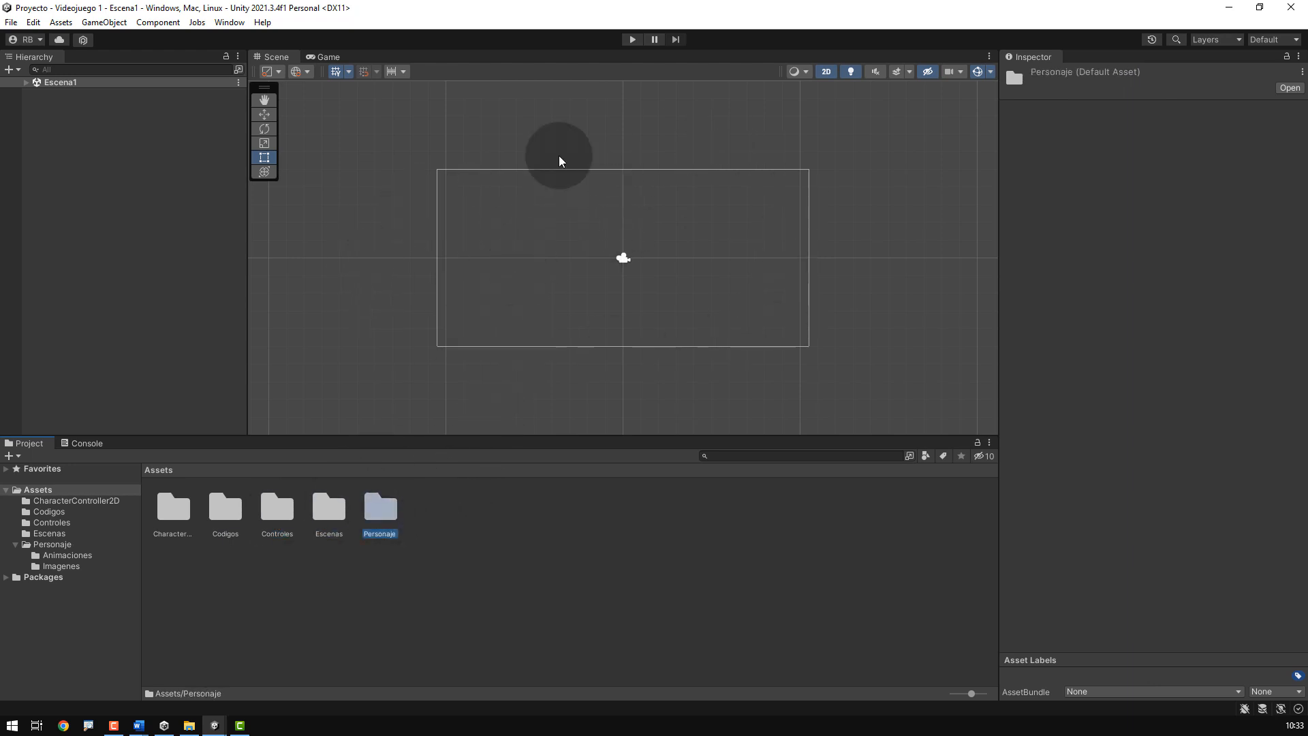
left_click(510, 578)
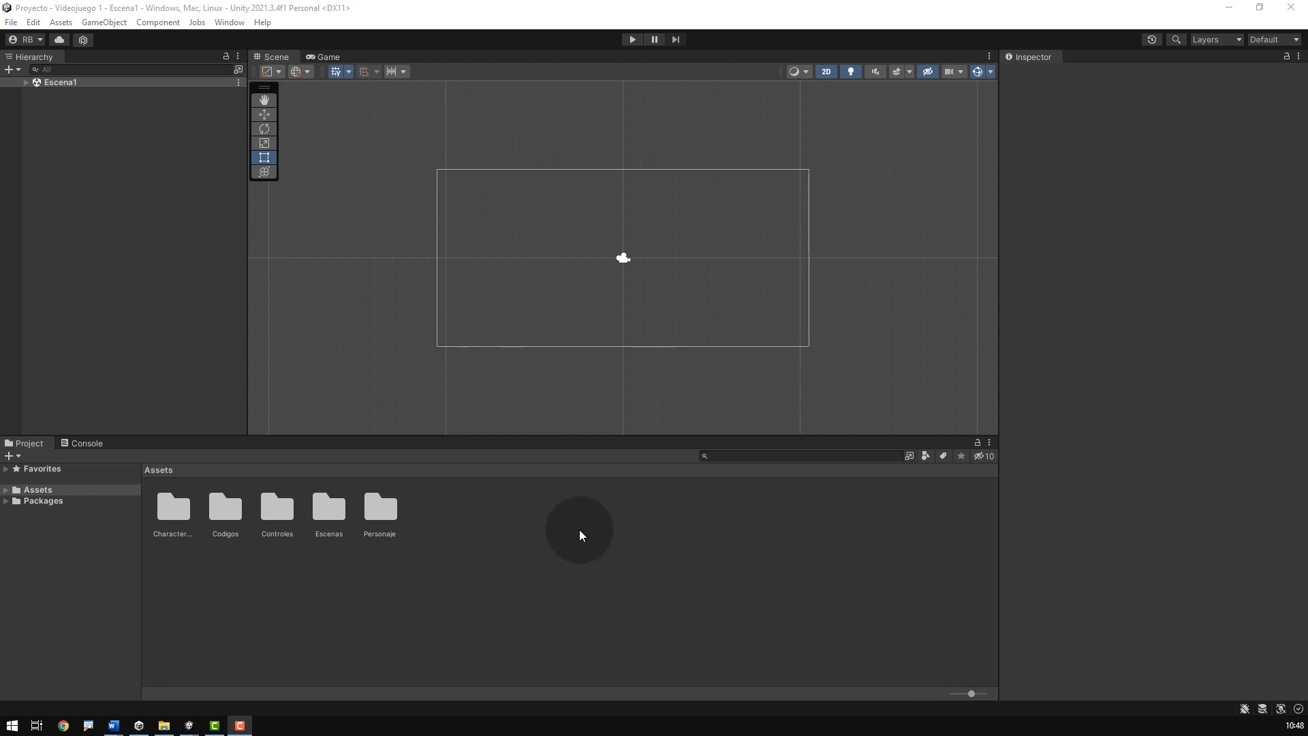
Step: Examine the character sprites in Personaje/Imagenes and the Escena1 scene file in the Escenas folder
left_click(171, 510)
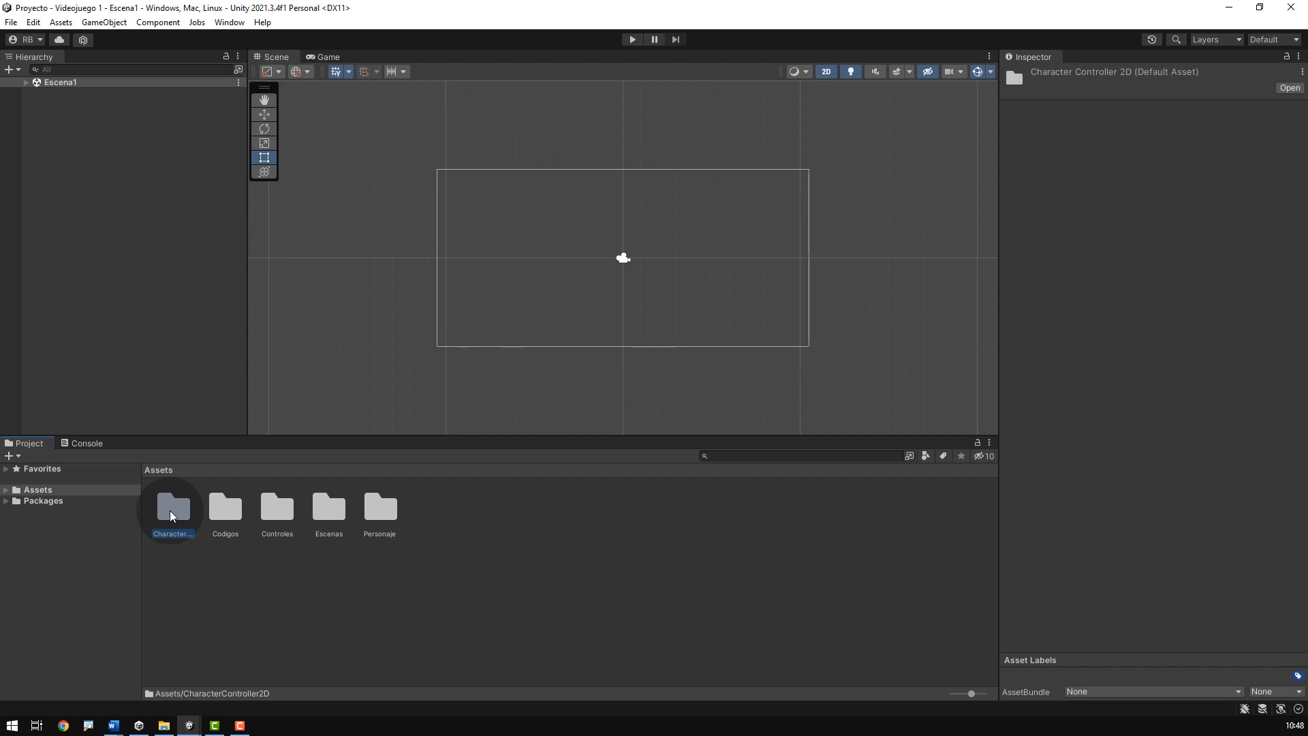
double_click(373, 512)
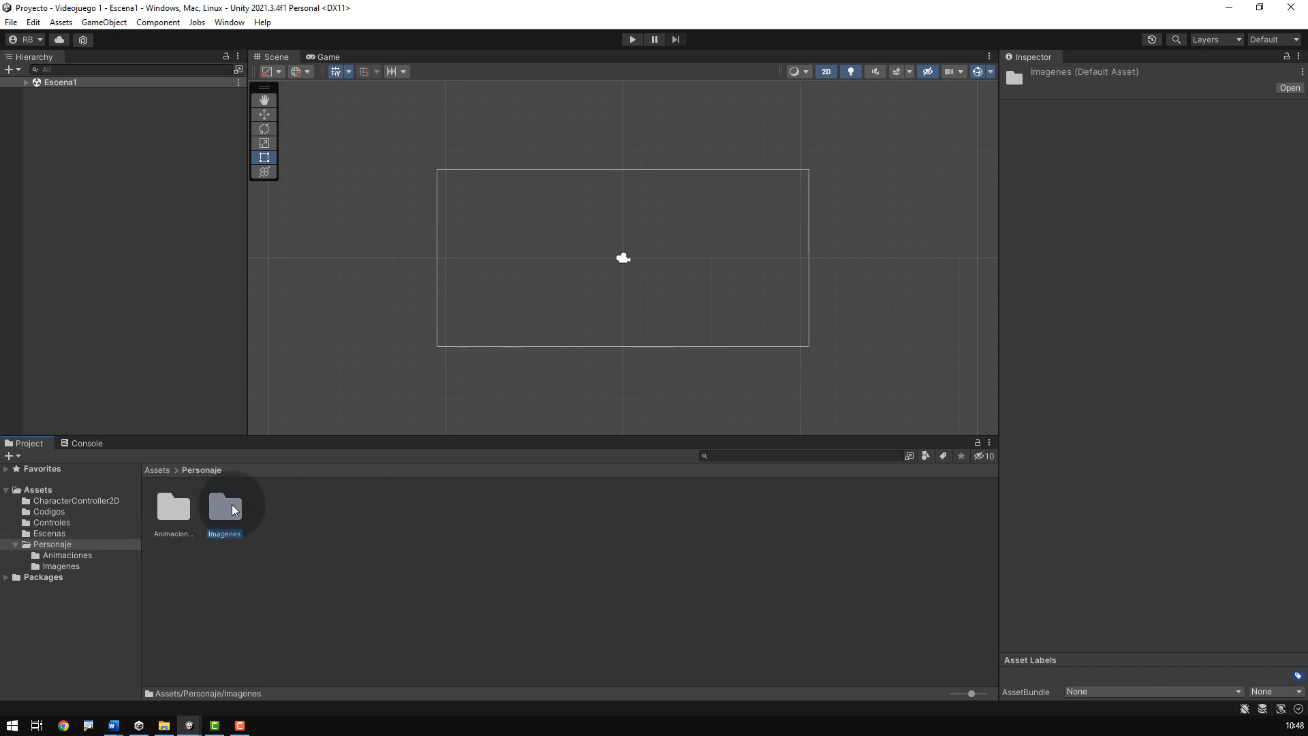
double_click(232, 505)
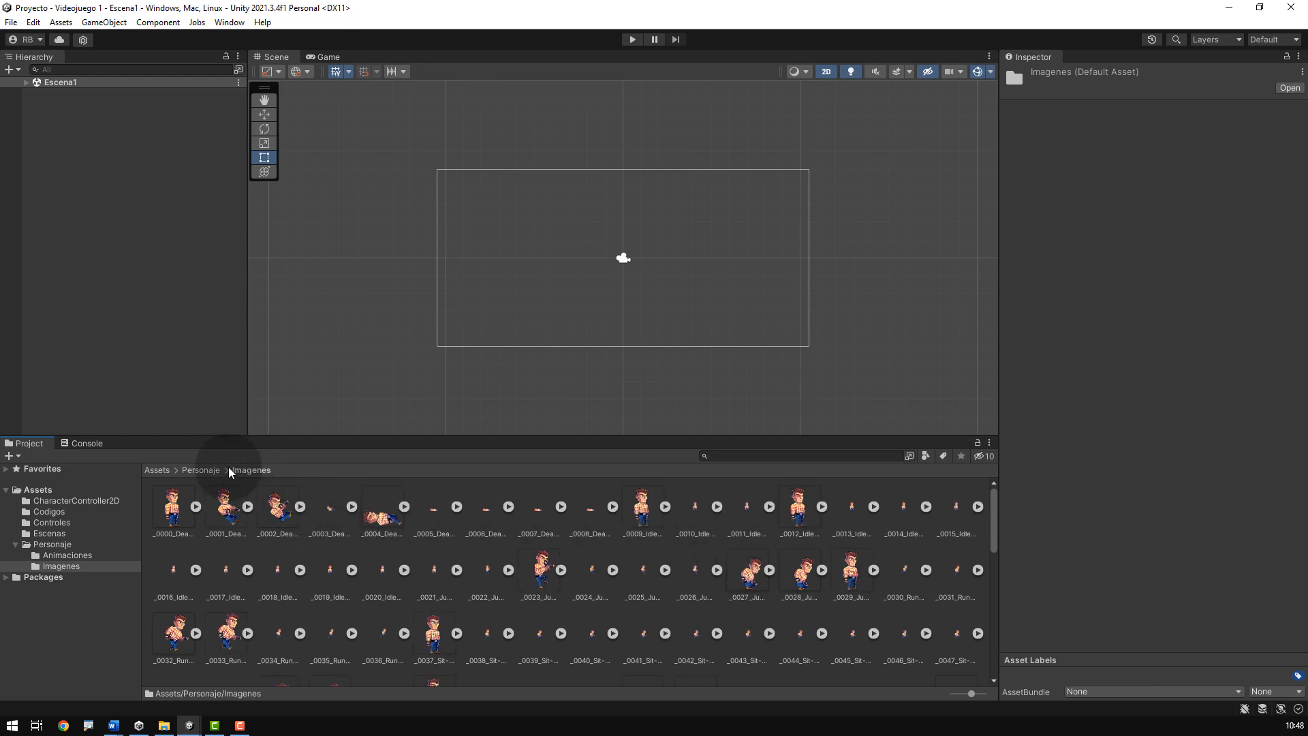
left_click(210, 470)
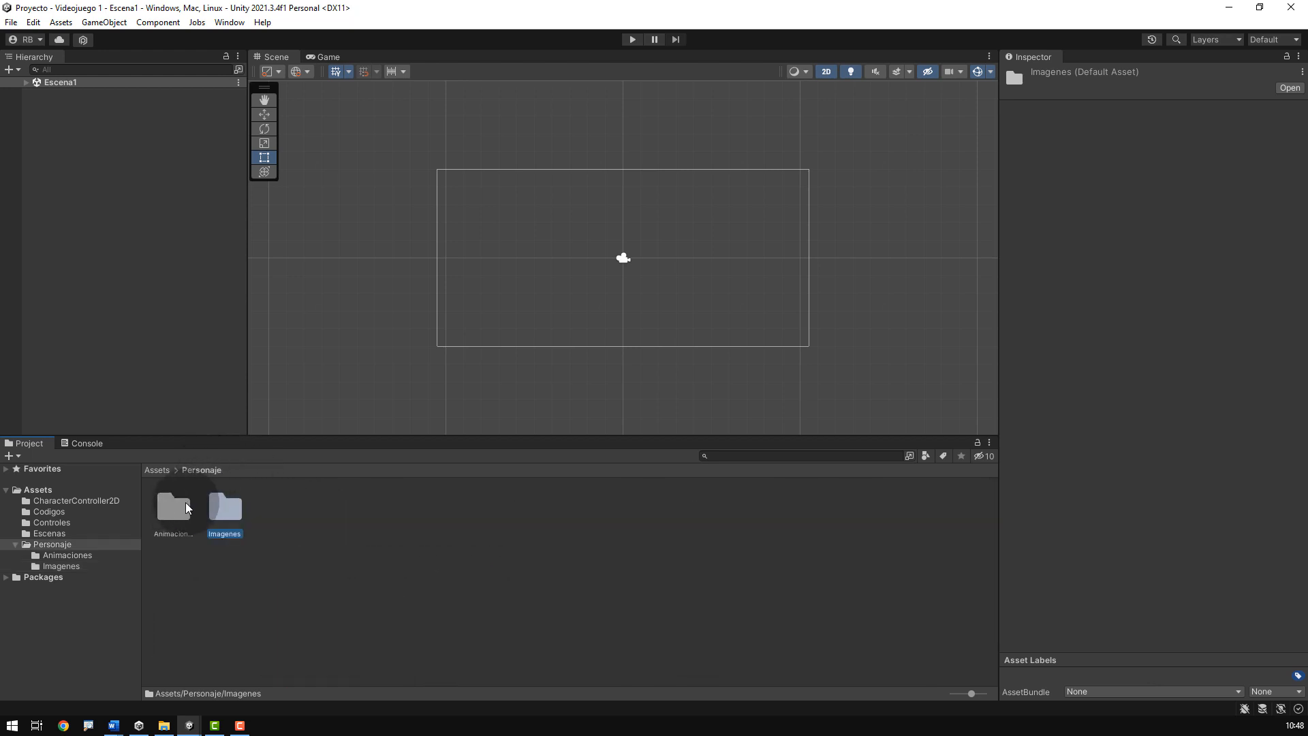
left_click(155, 470)
left_click(309, 511)
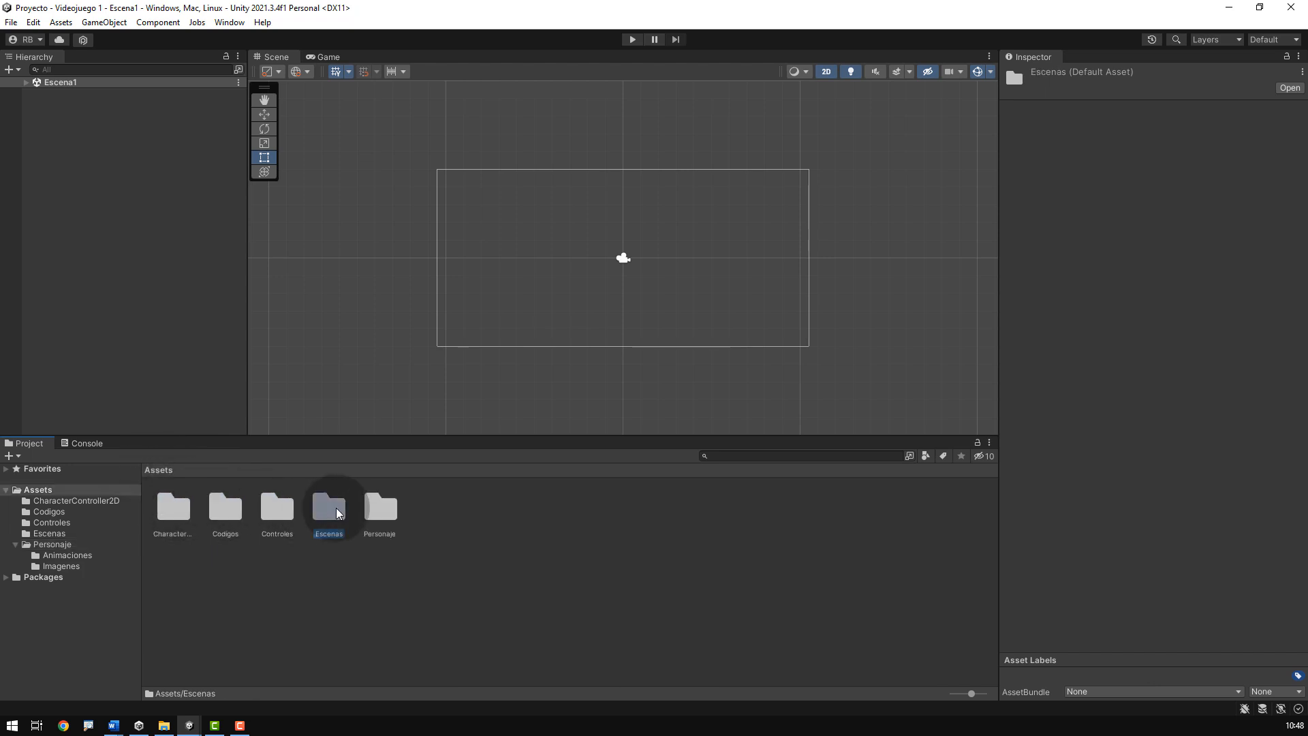
double_click(327, 512)
left_click(174, 507)
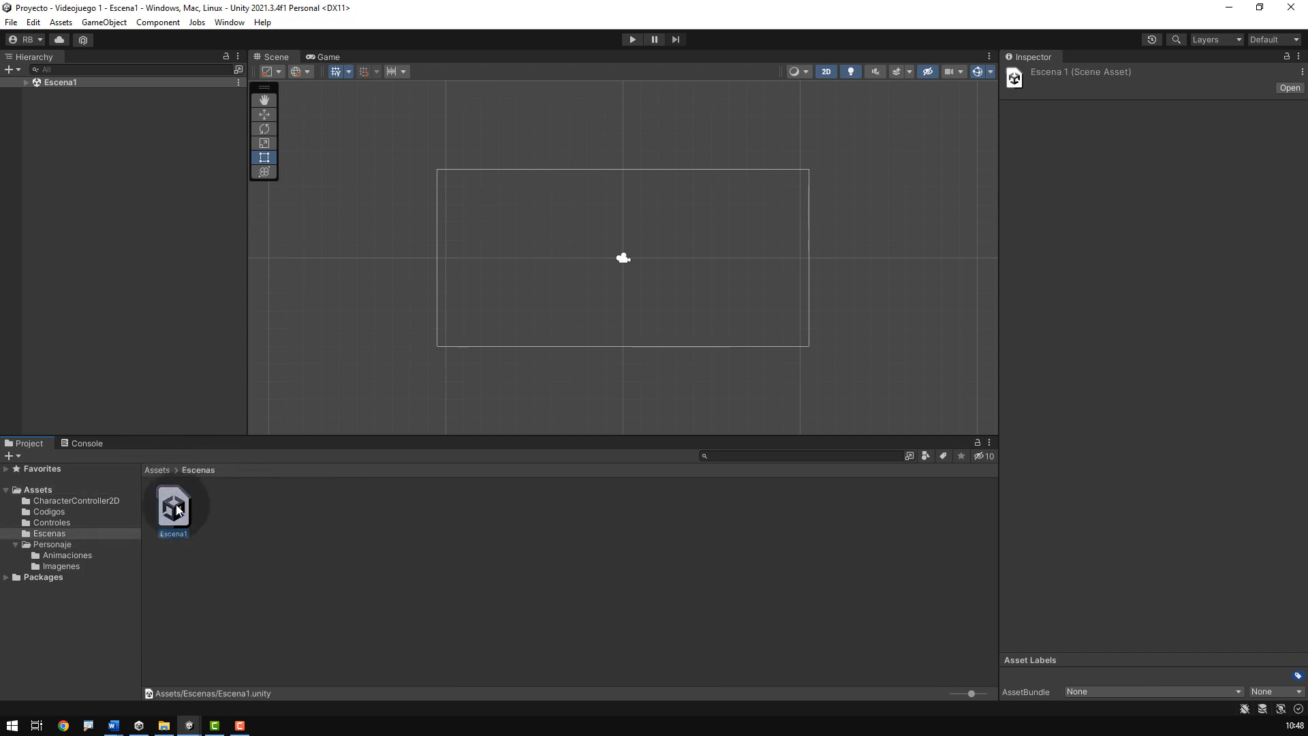
left_click(155, 470)
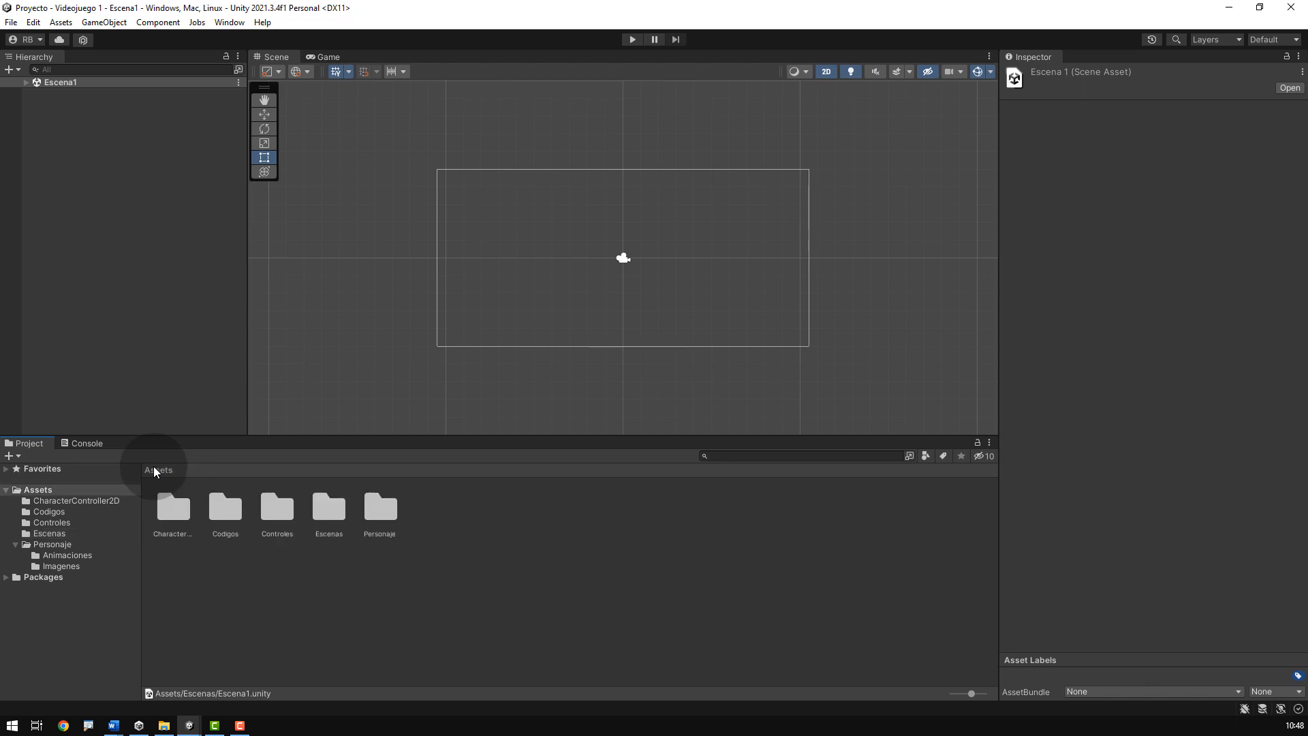
Step: Examine the MisAccionesDeEntrada input actions in Controles, the CharacterController2D script, and the contents of the Codigos folder
double_click(281, 508)
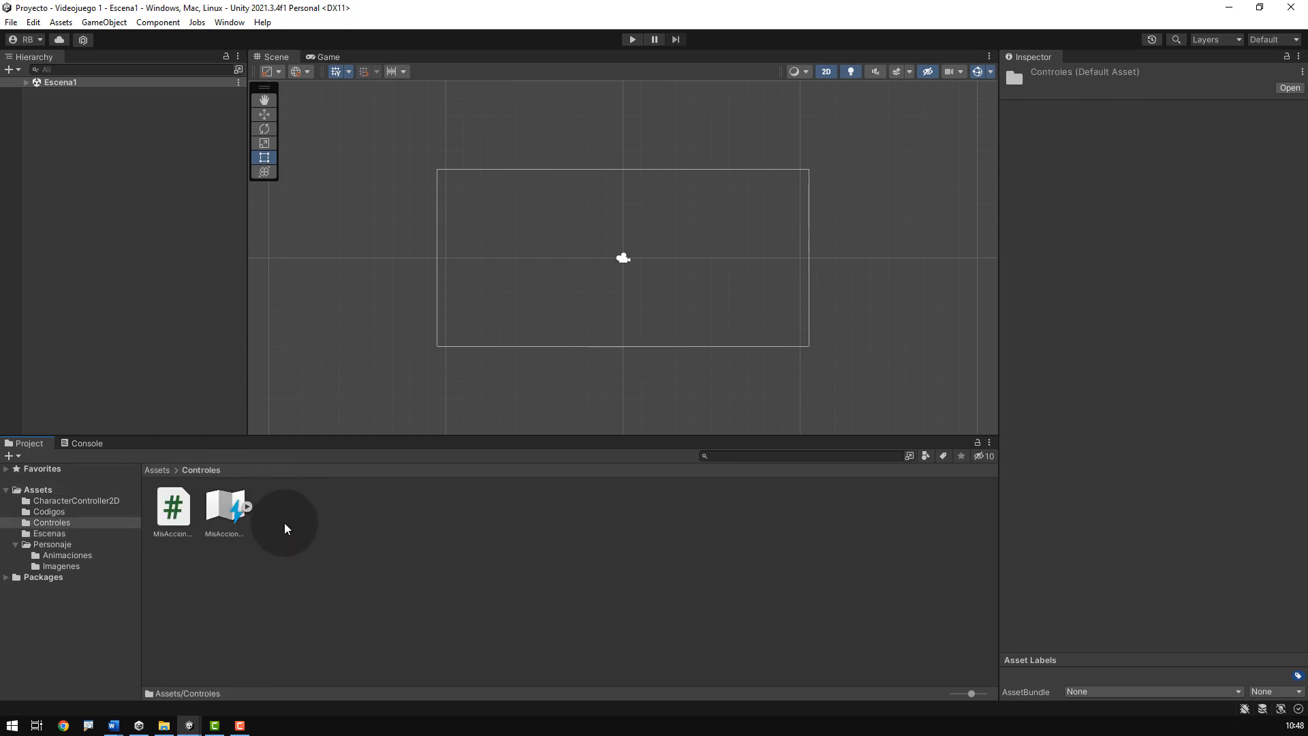
left_click(225, 511)
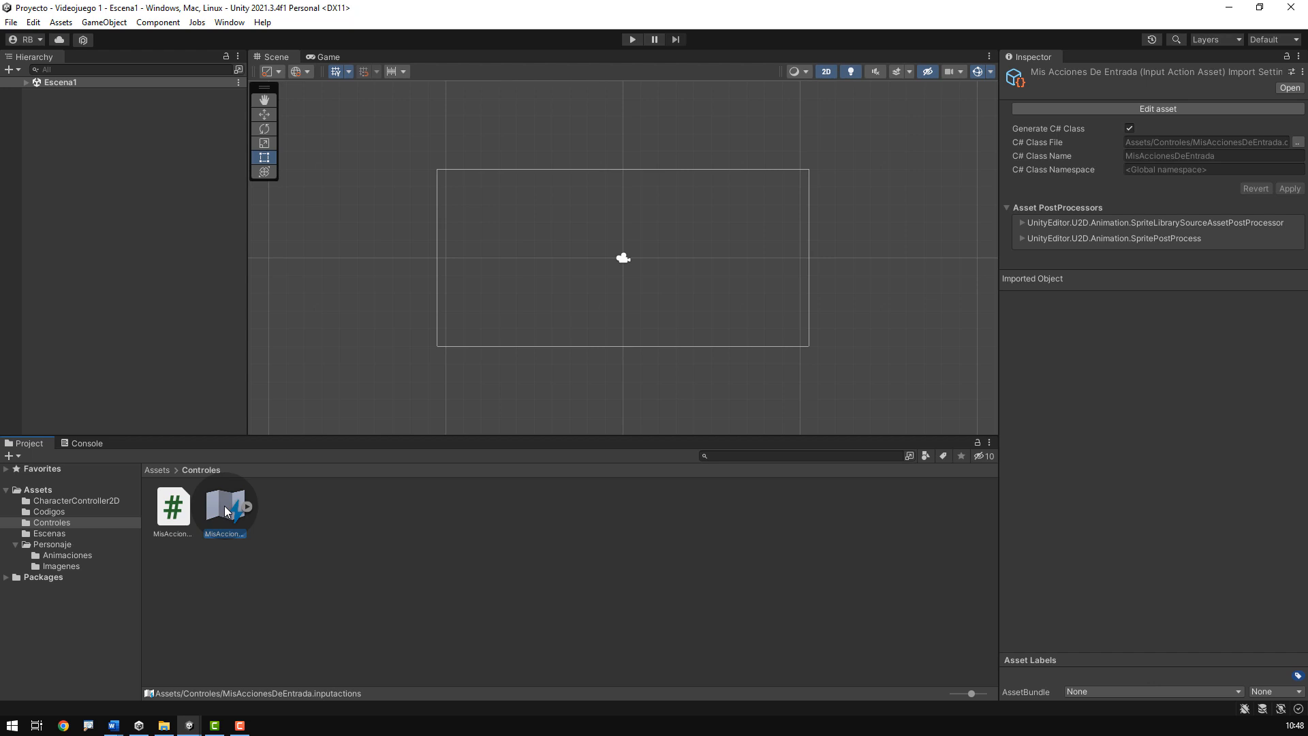
left_click(156, 470)
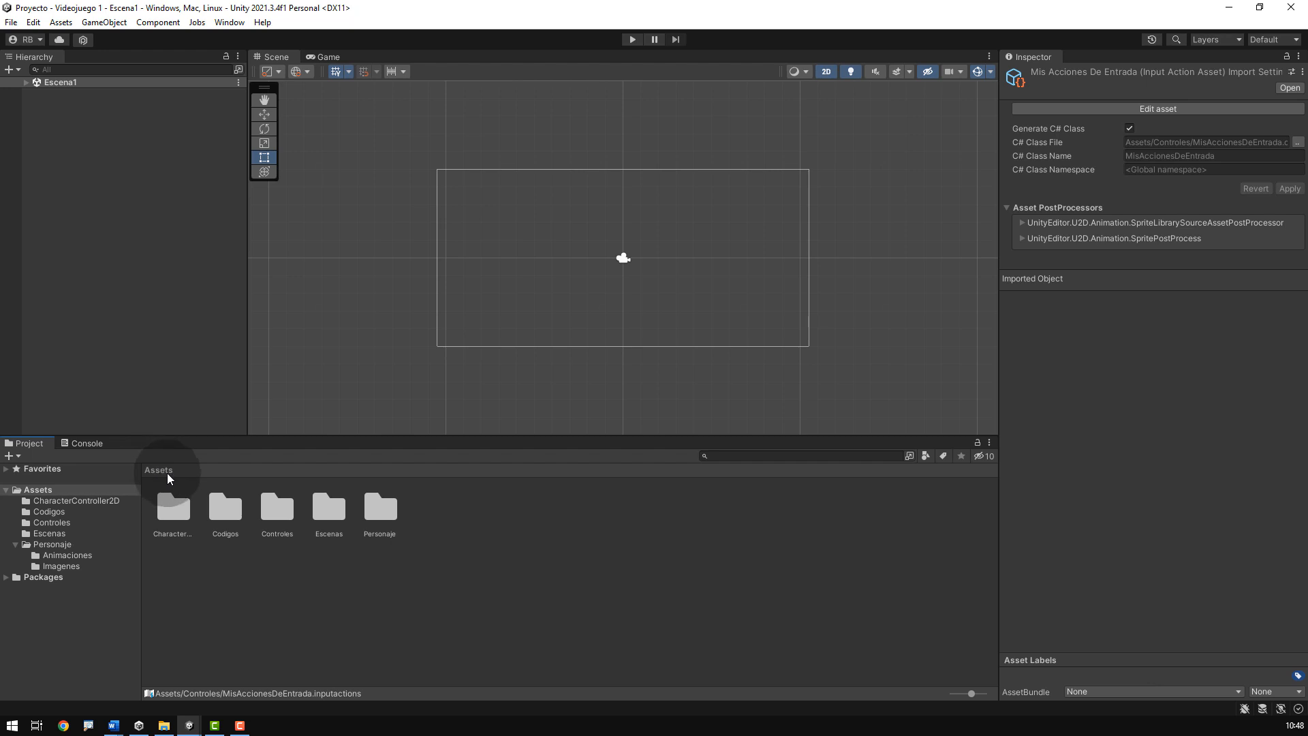
left_click(176, 514)
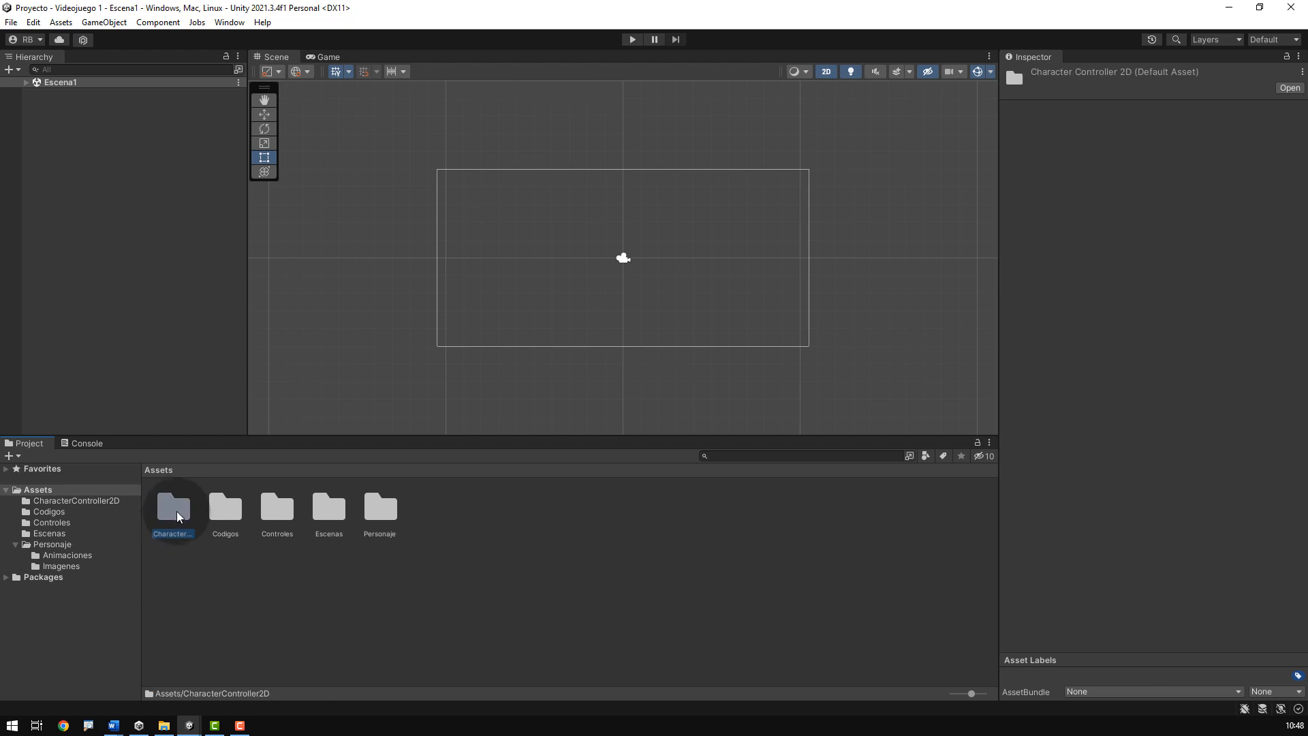
double_click(176, 511)
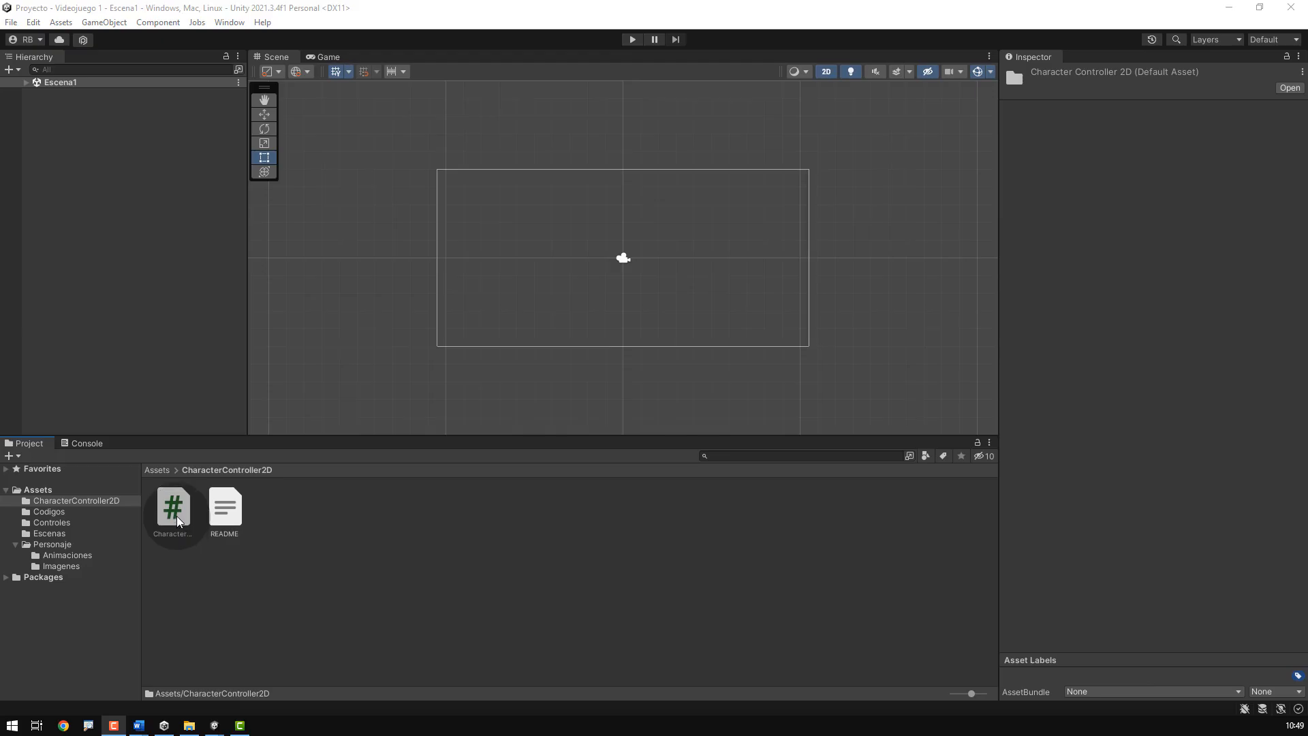
left_click(177, 507)
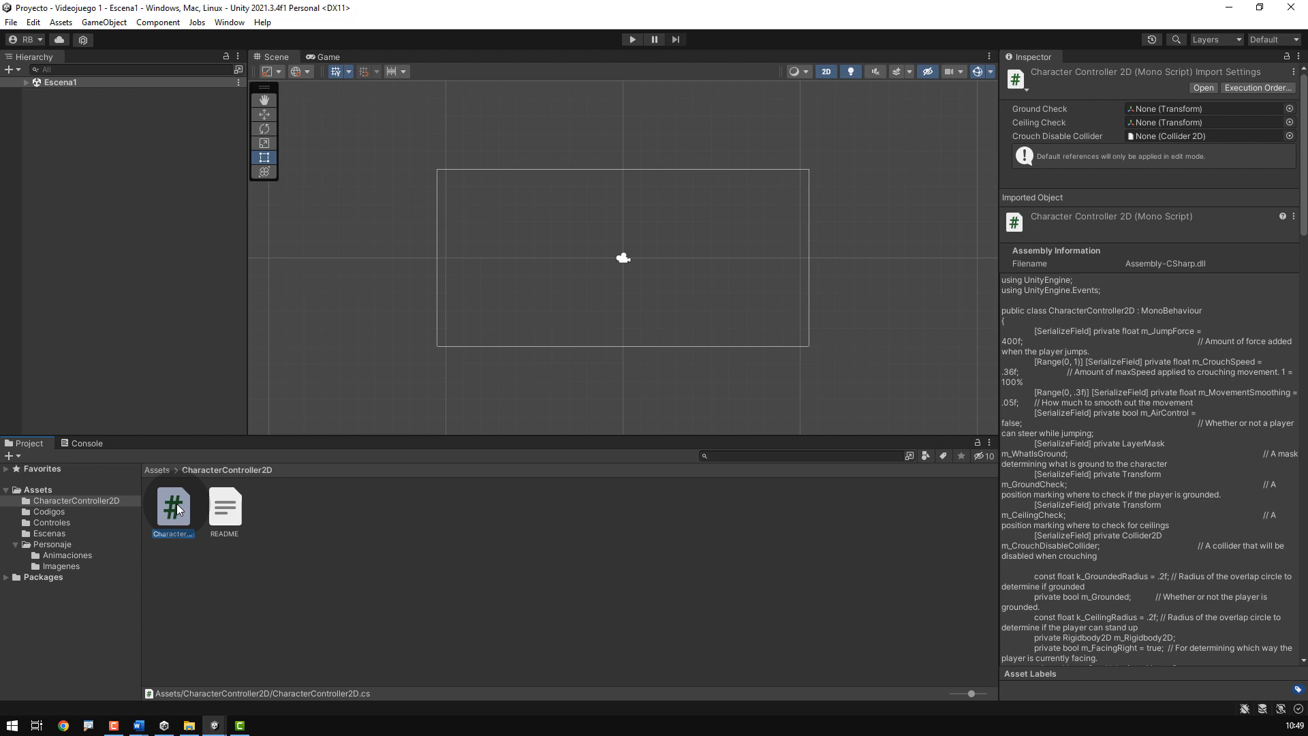
left_click(156, 471)
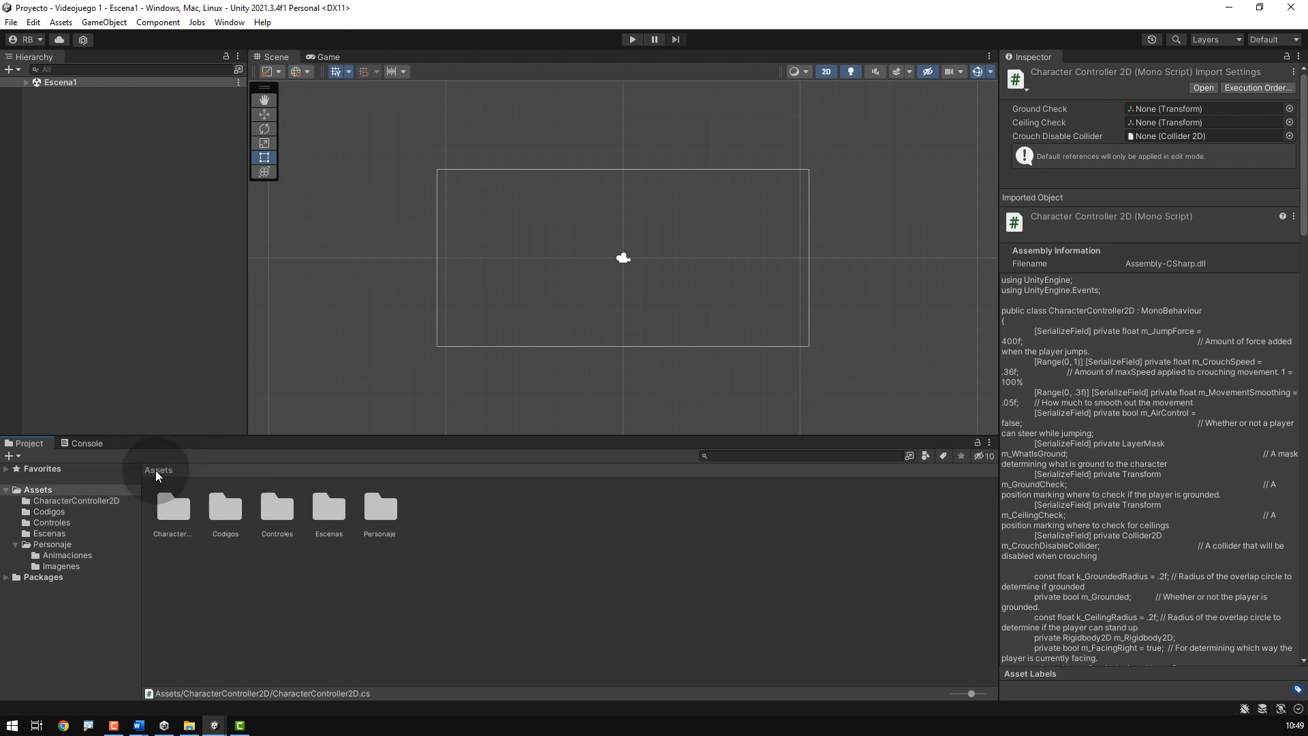
double_click(232, 512)
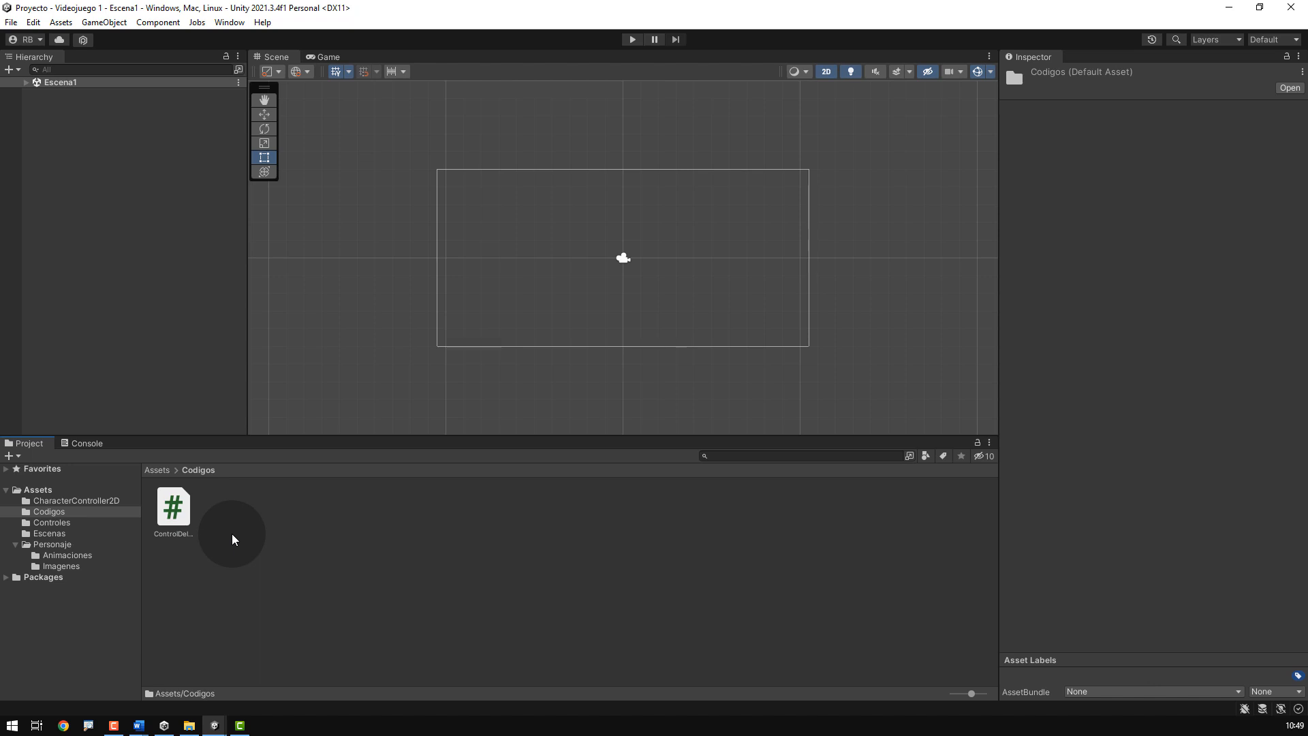
left_click(160, 471)
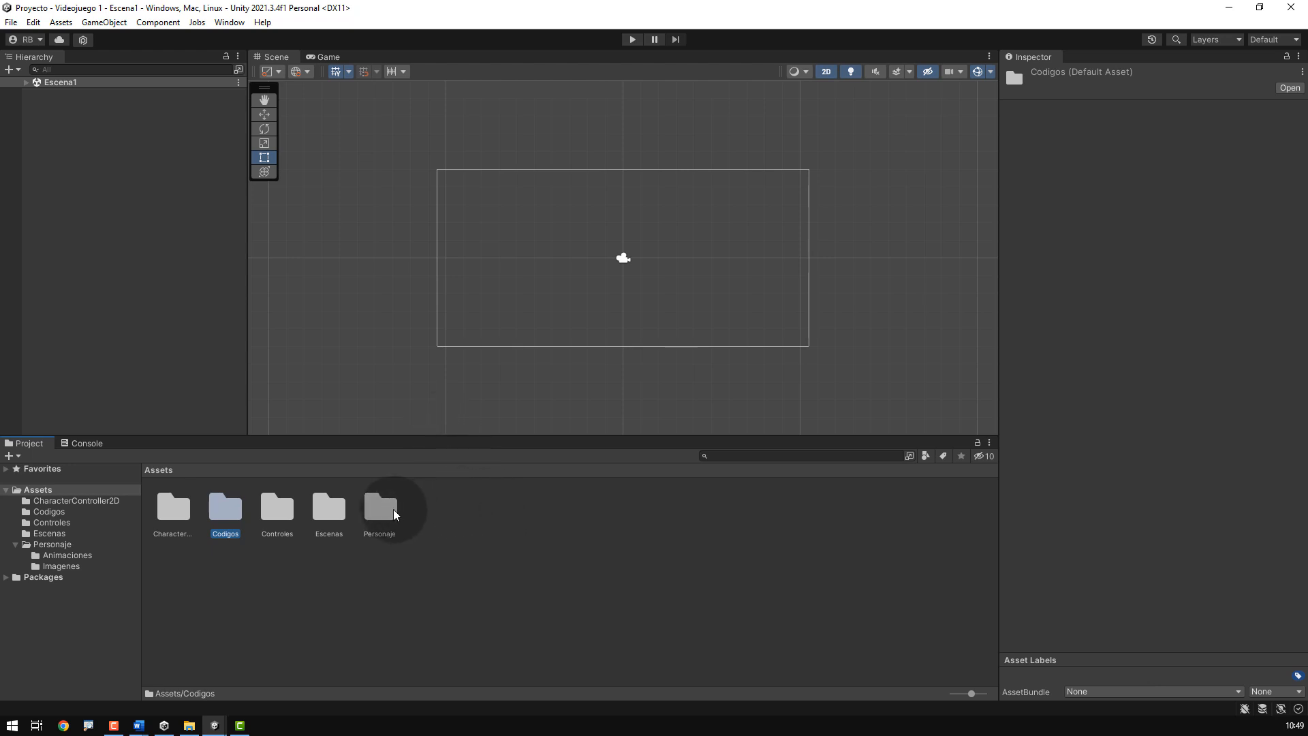
Step: Place the _0000_Death-hero01_001.png sprite from Personaje/Imagenes in the scene at about X -2.83, Y -0.12
double_click(373, 509)
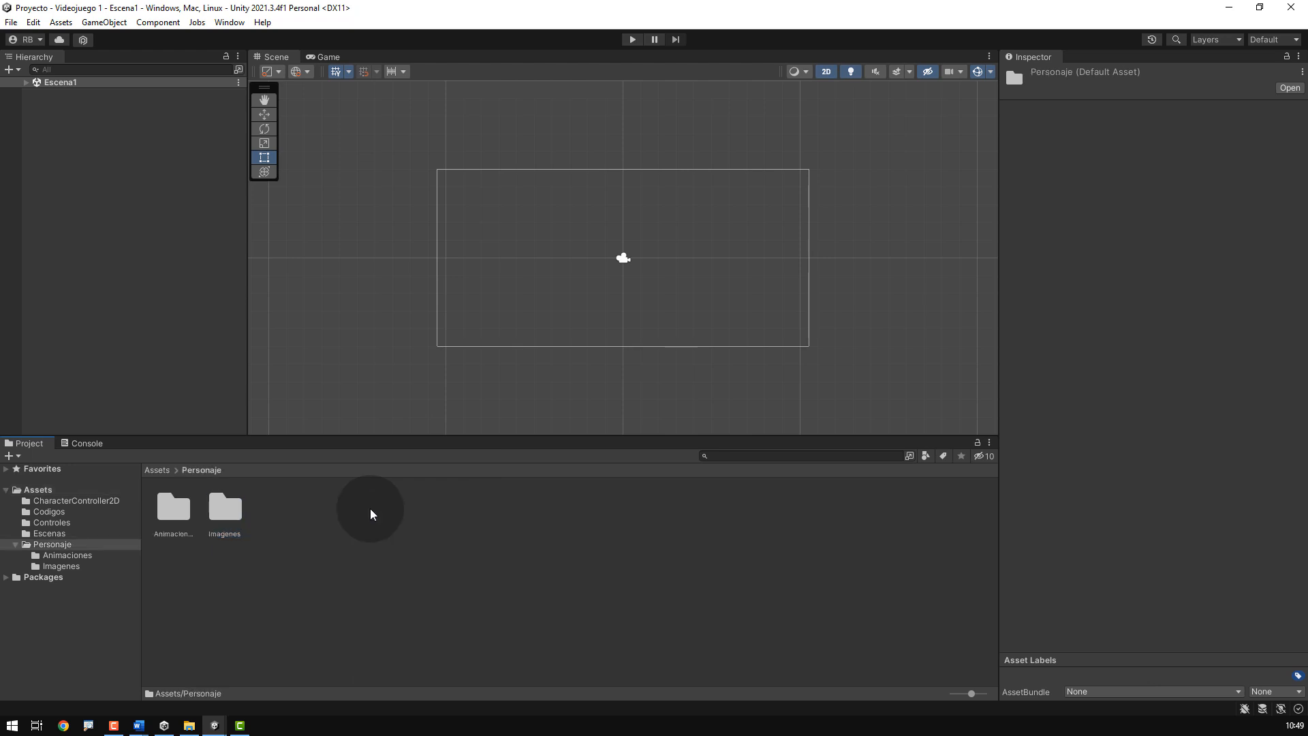
double_click(230, 507)
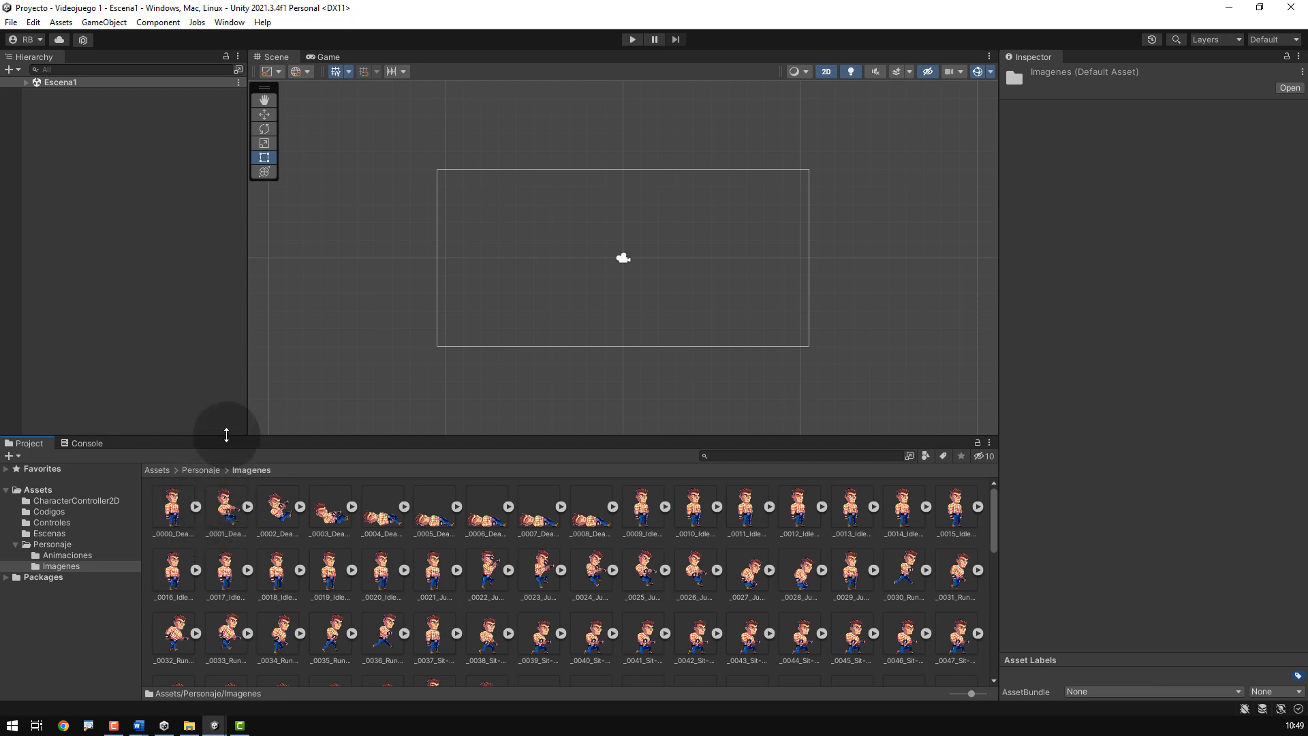
left_click_drag(172, 514, 578, 266)
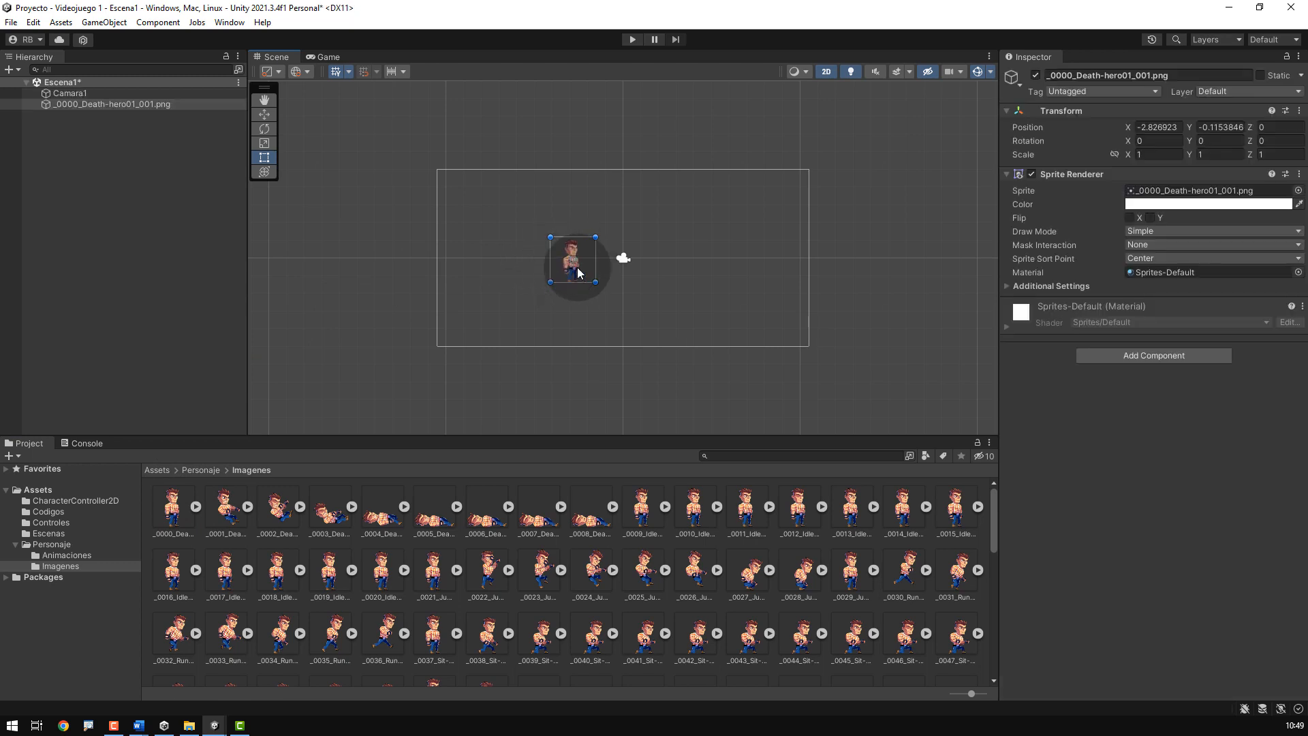
scroll(584, 267, "up", 1)
scroll(584, 268, "up", 3)
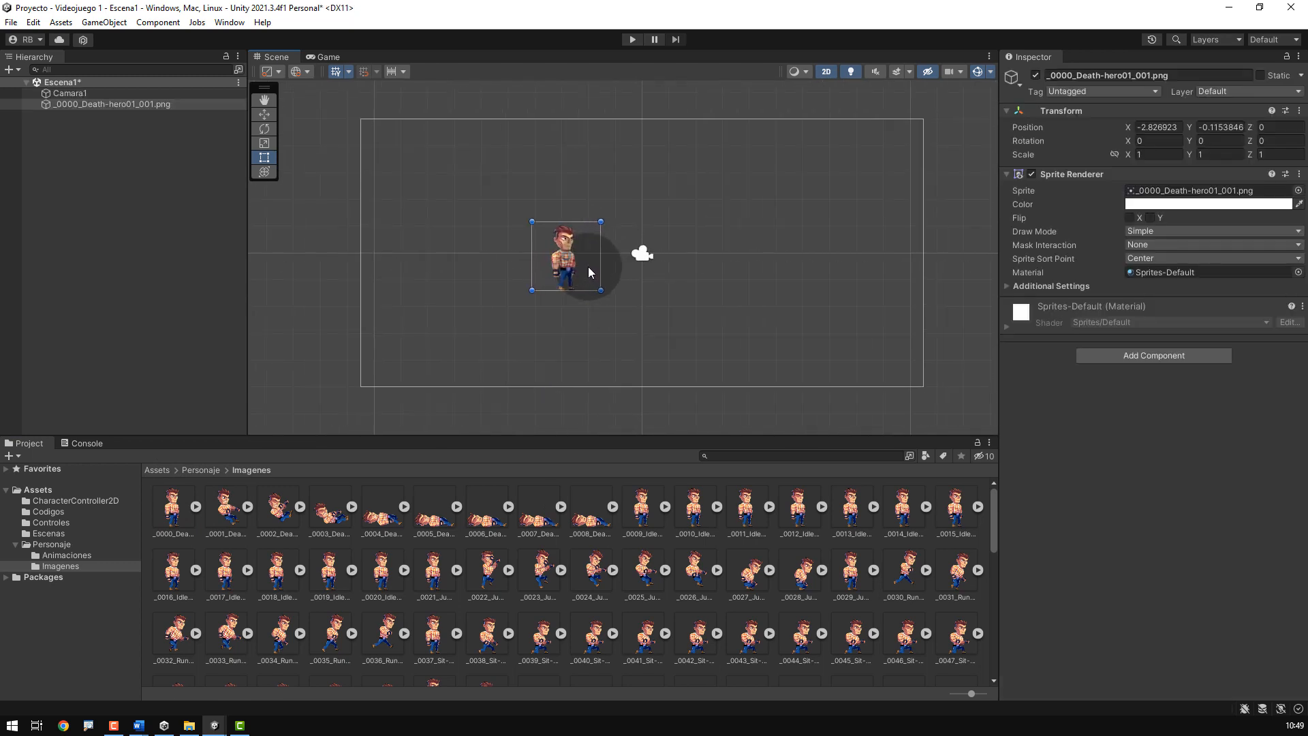
Step: Rename the _0000_Death-hero01_001.png object in Escena1 as Personaje
left_click(38, 490)
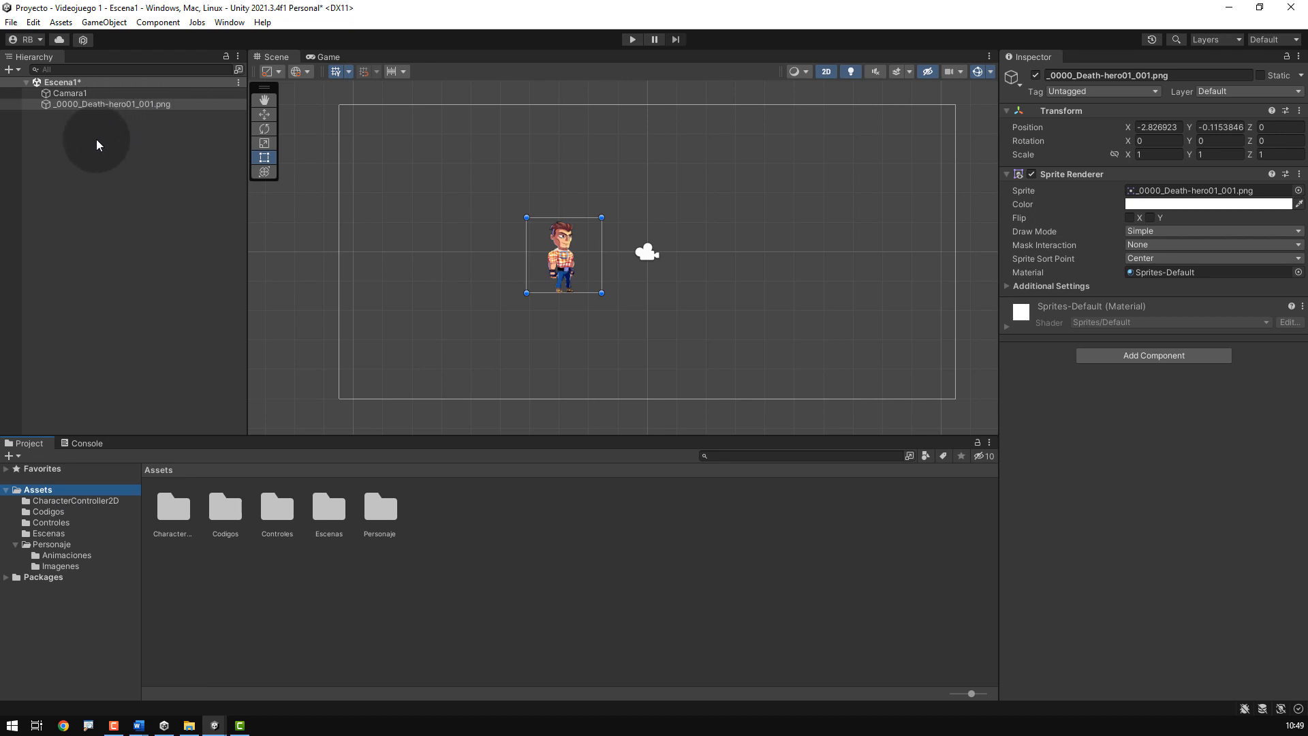
left_click(86, 104)
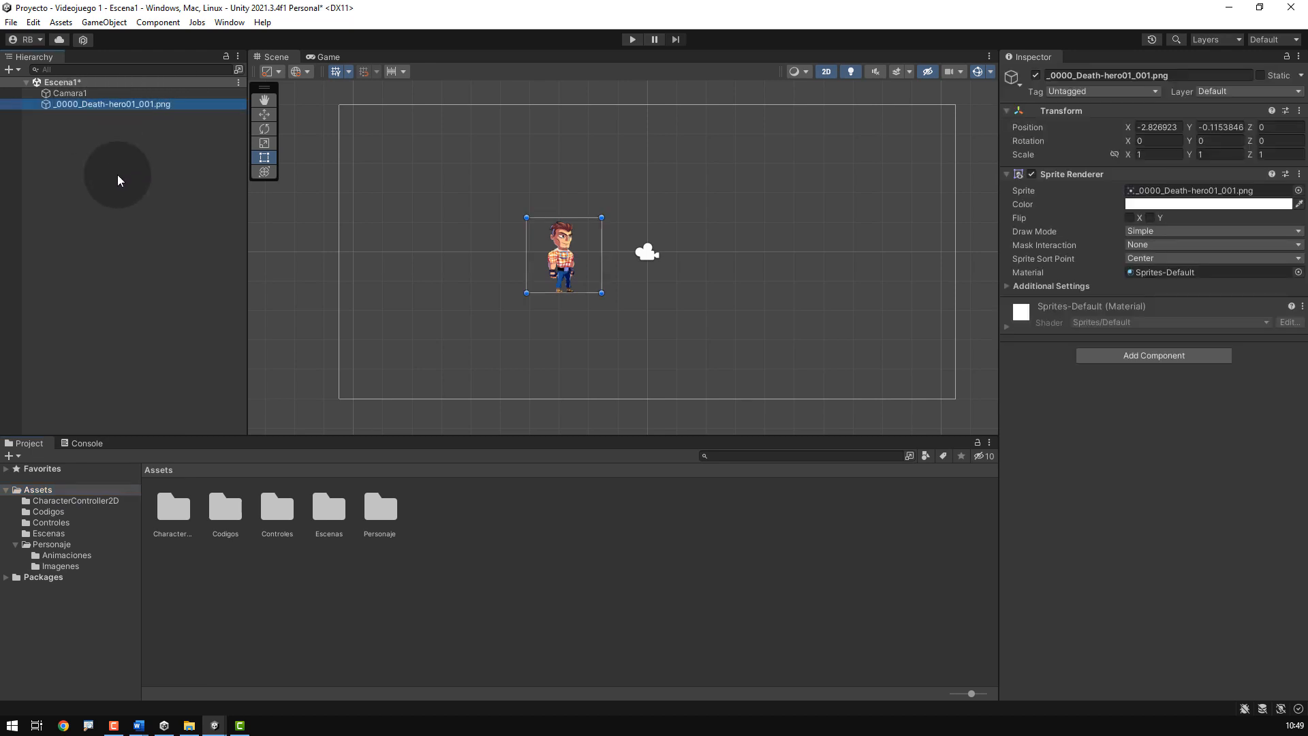
key("F2")
type("Perso")
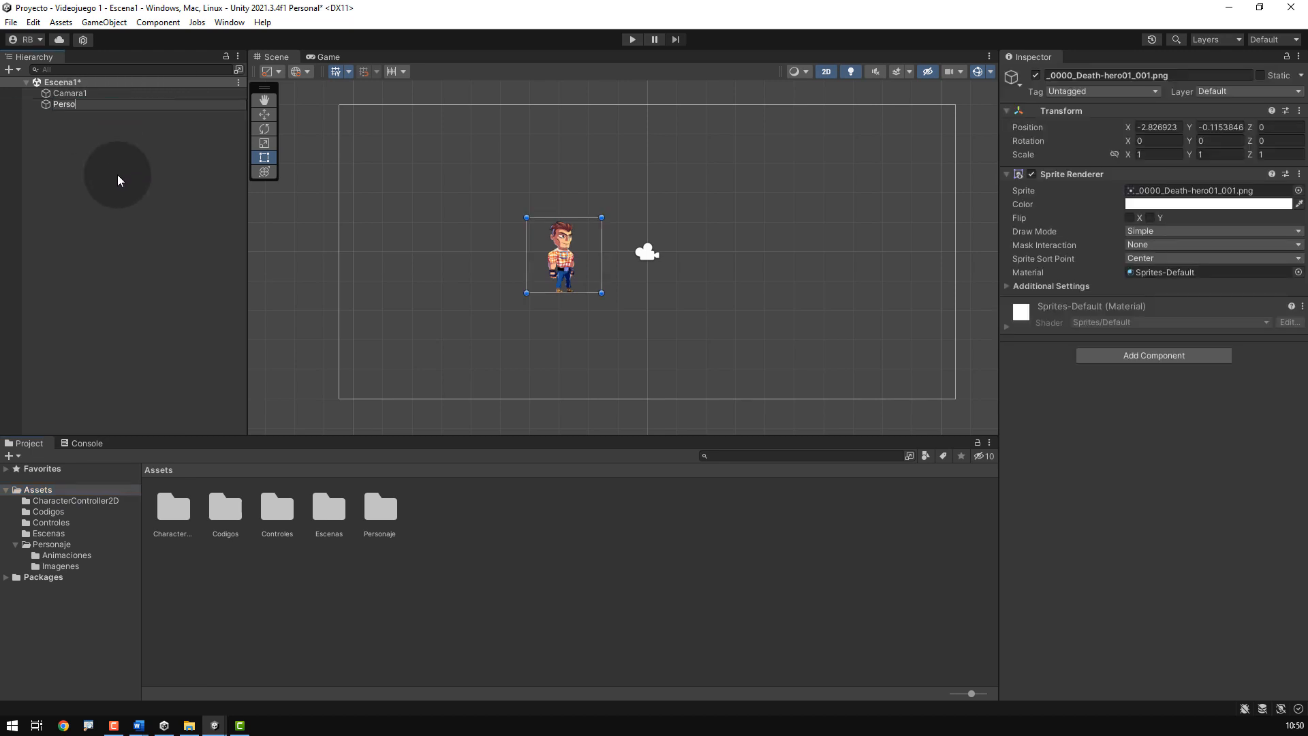
type("naje")
key("Return")
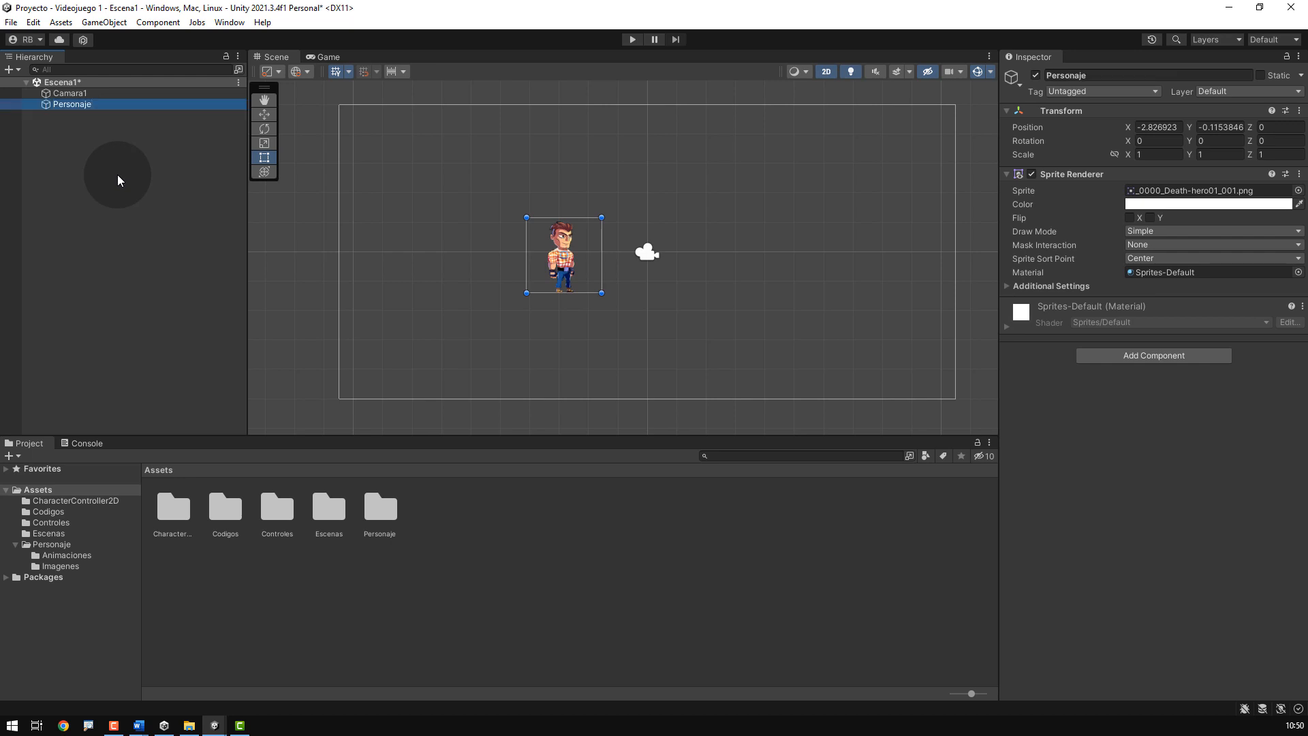
Step: Set the orthographic size of Camara1 to 3 so its frame fits closer around the character
left_click(70, 93)
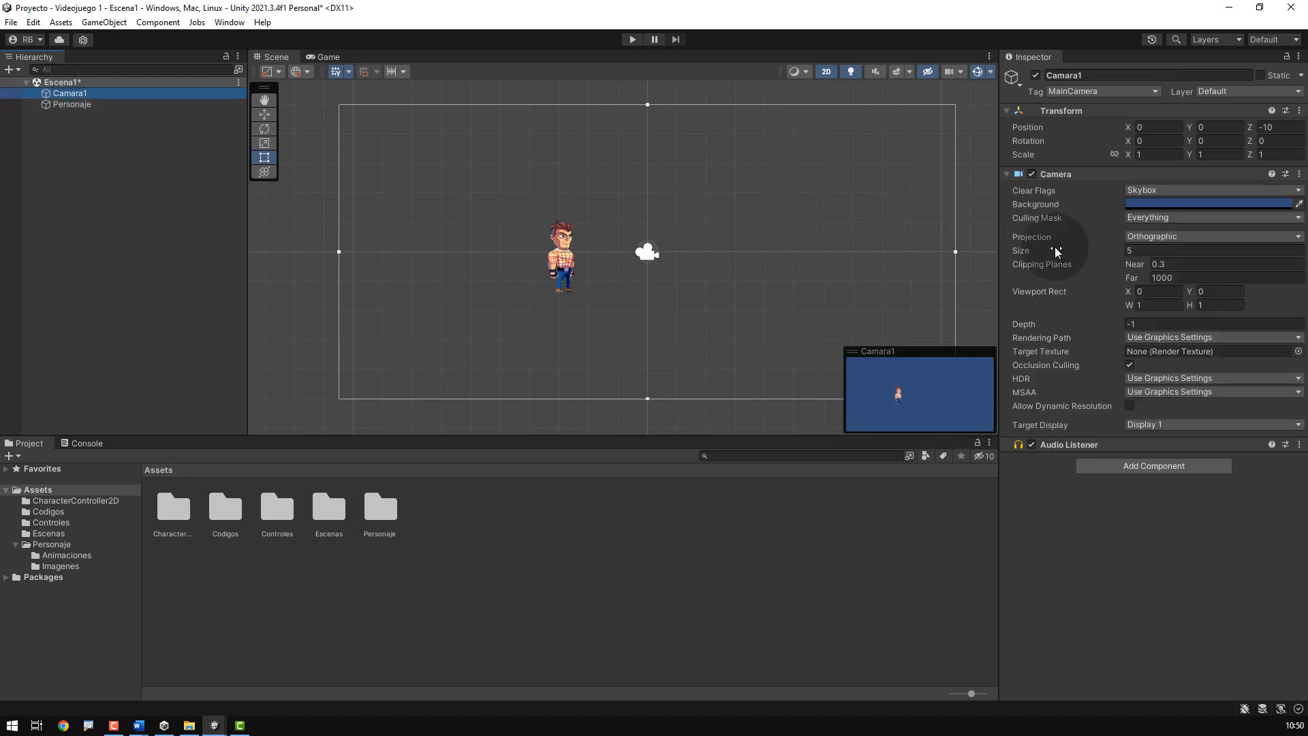
left_click(1055, 250)
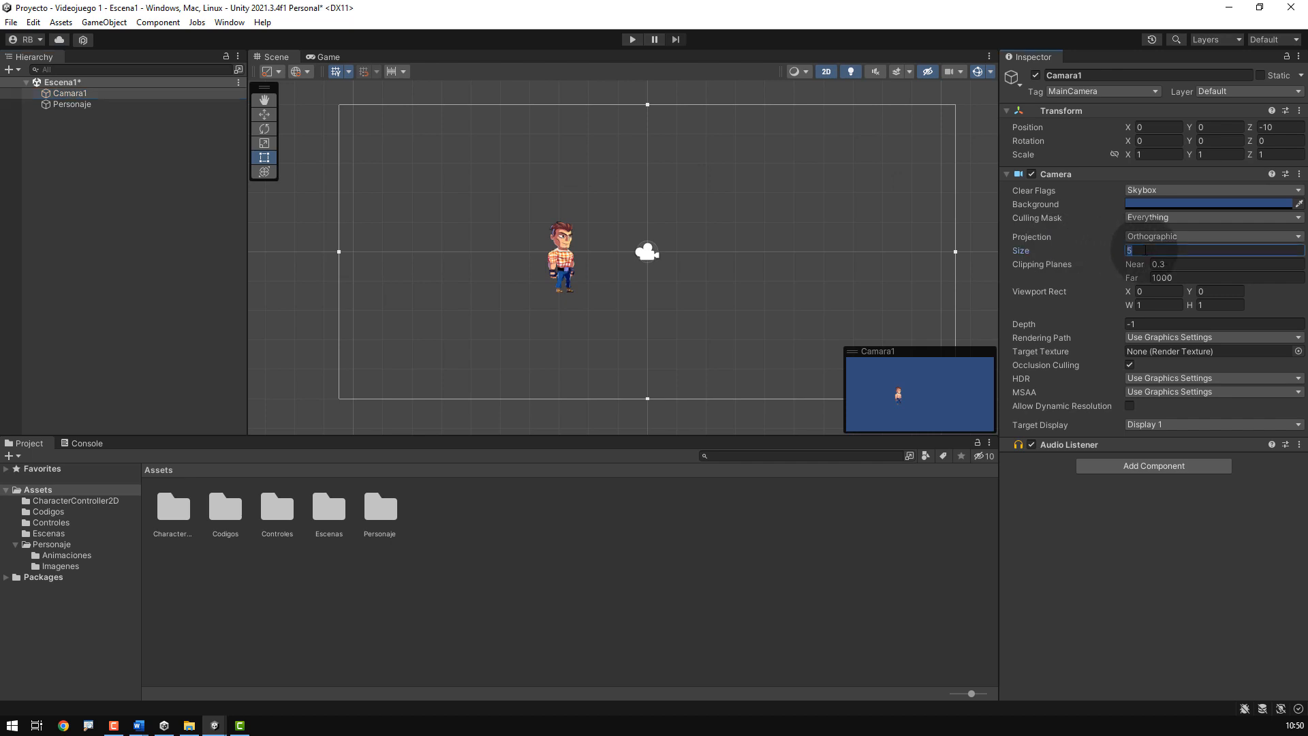
type("3")
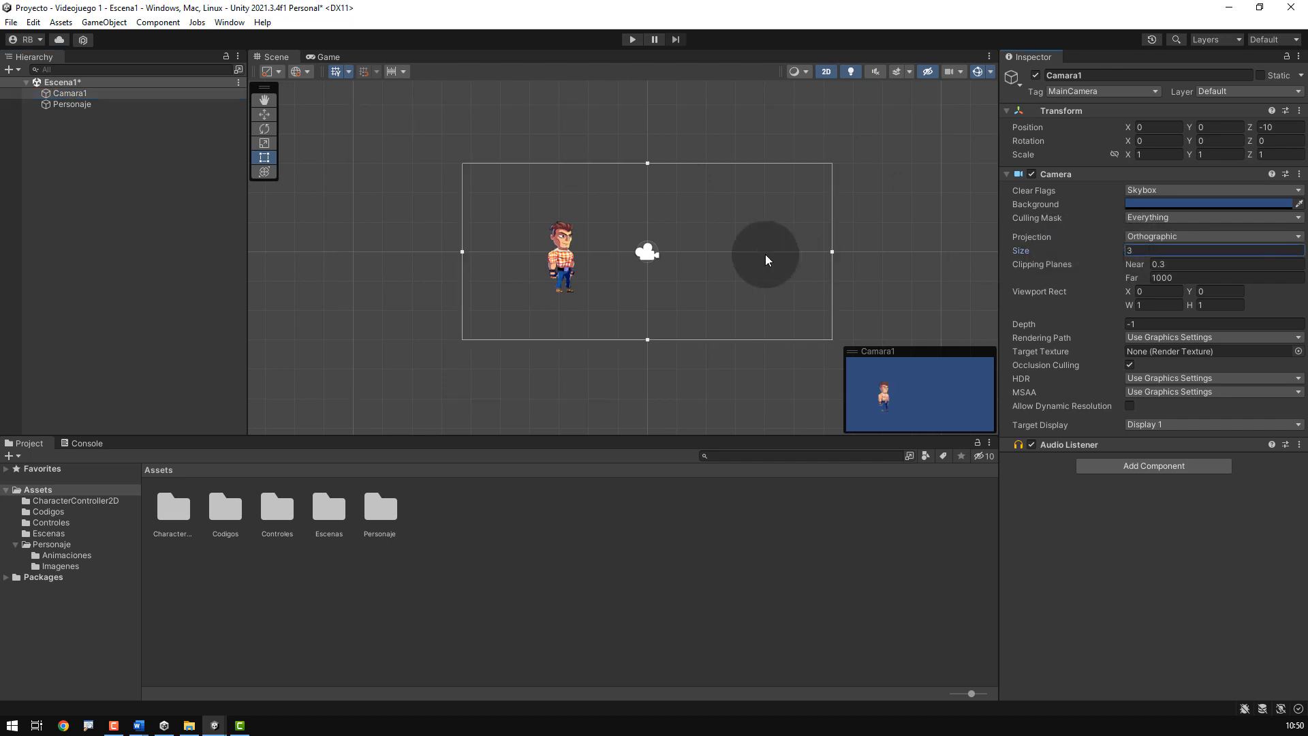
scroll(687, 250, "up", 5)
key("t")
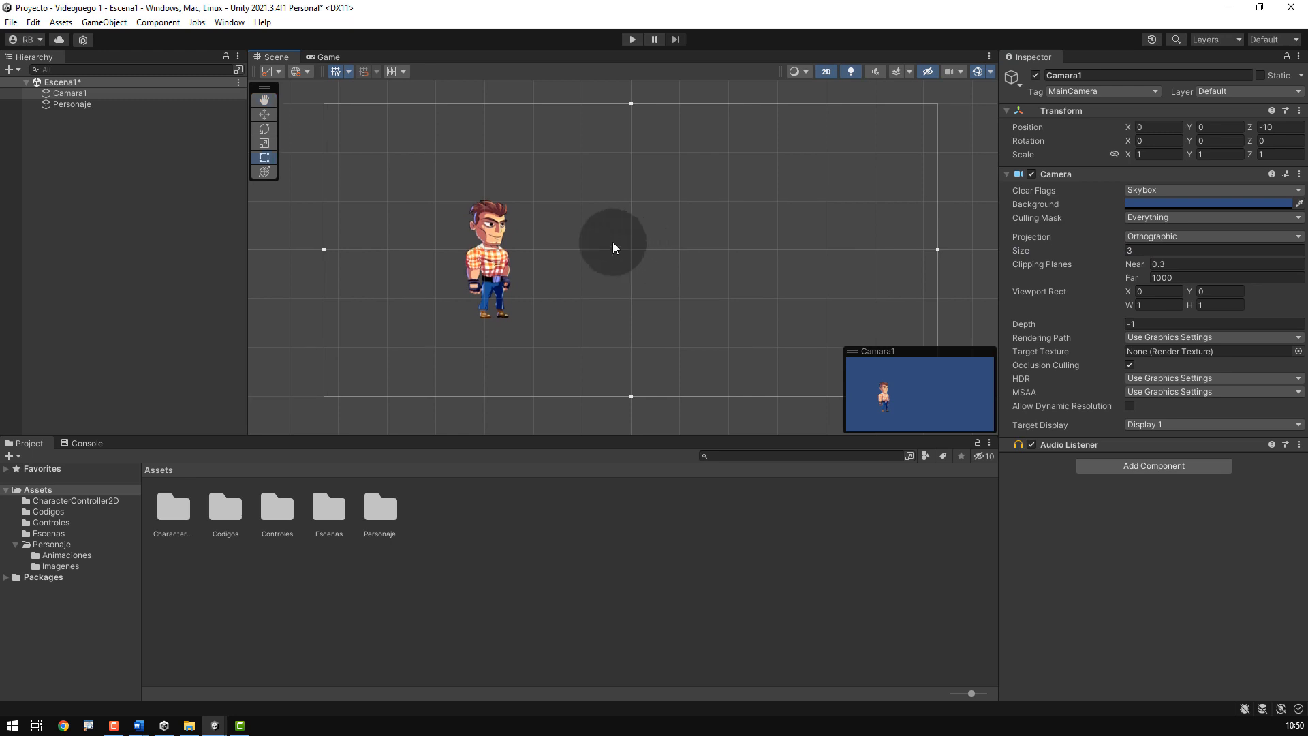
Step: Try locking the Inspector on Personaje, deselect and reselect the character in the scene to test it, and unlock the Inspector
left_click(493, 225)
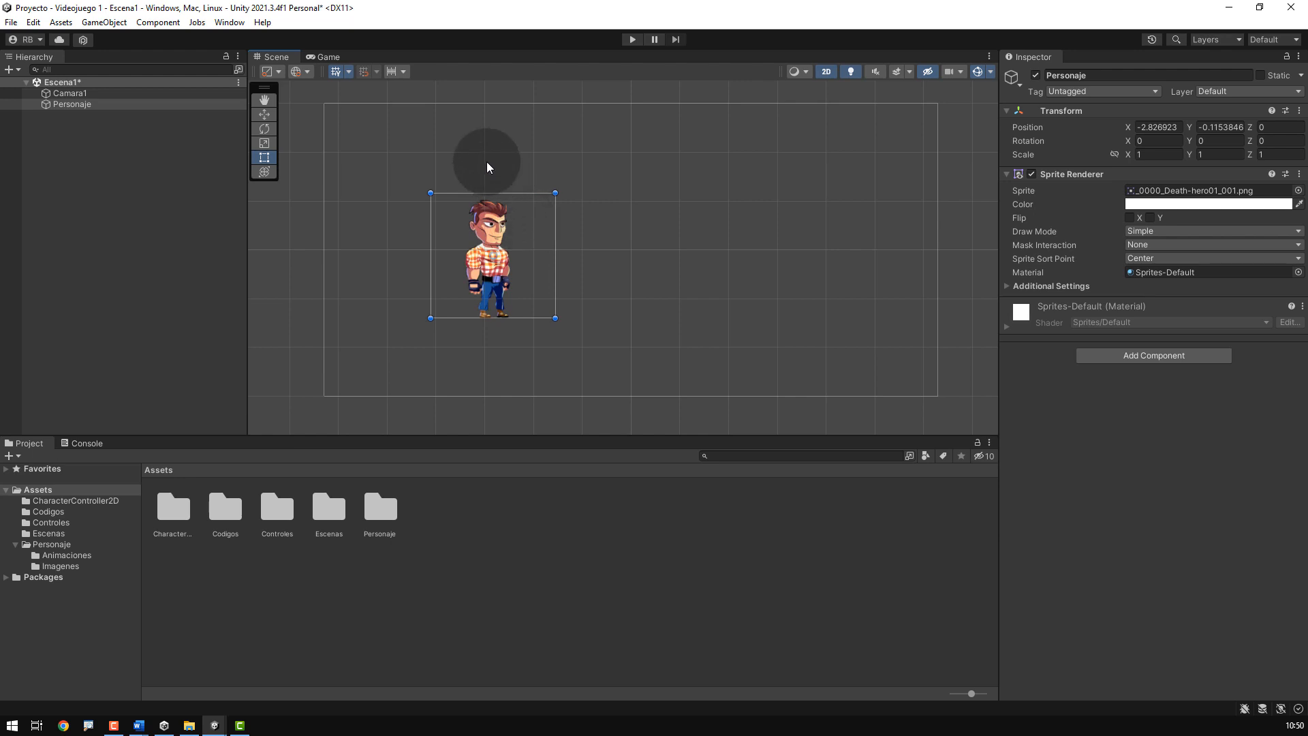
left_click(57, 104)
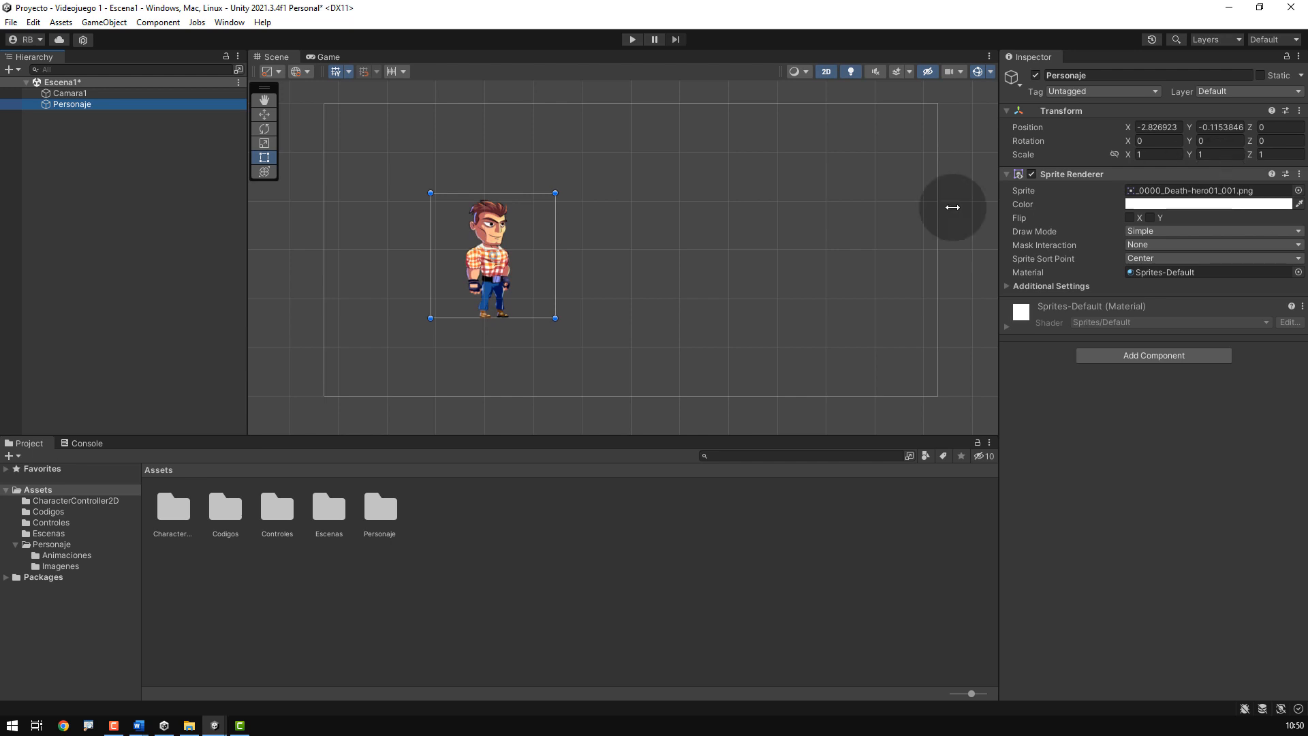
left_click(479, 250)
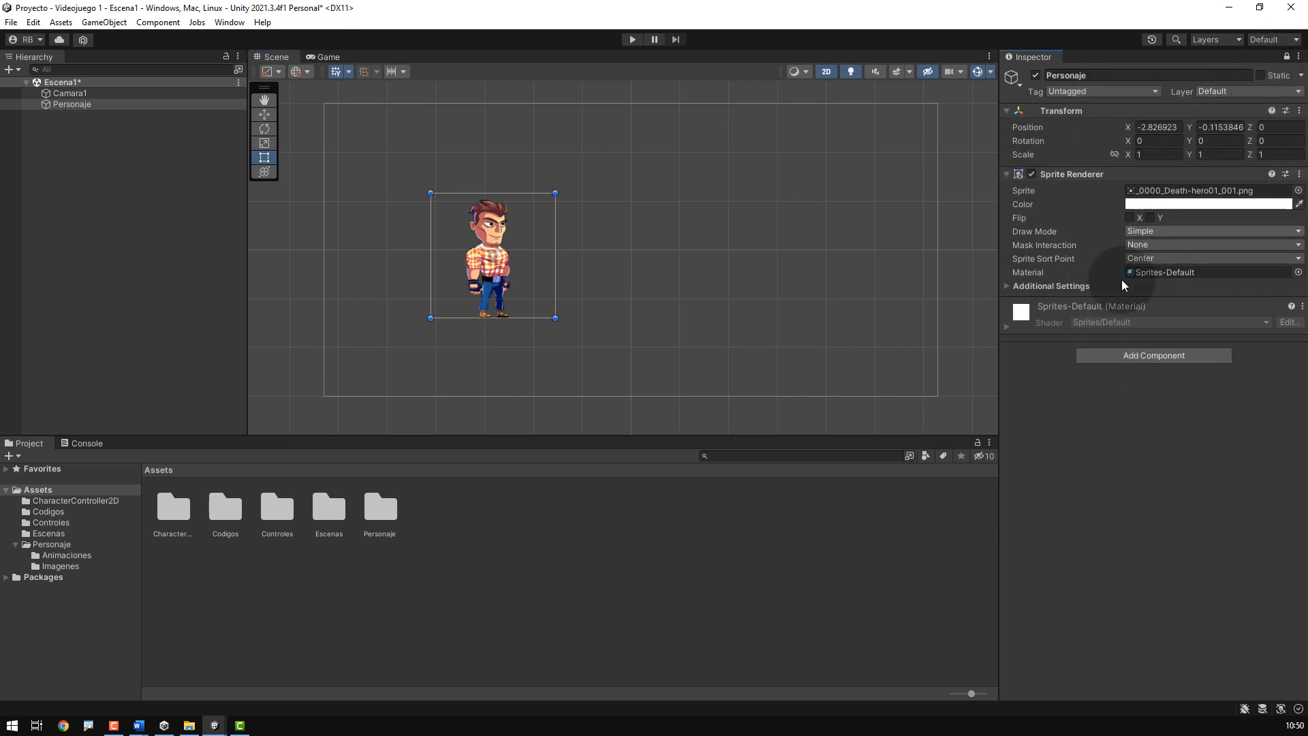
left_click(700, 221)
left_click(486, 244)
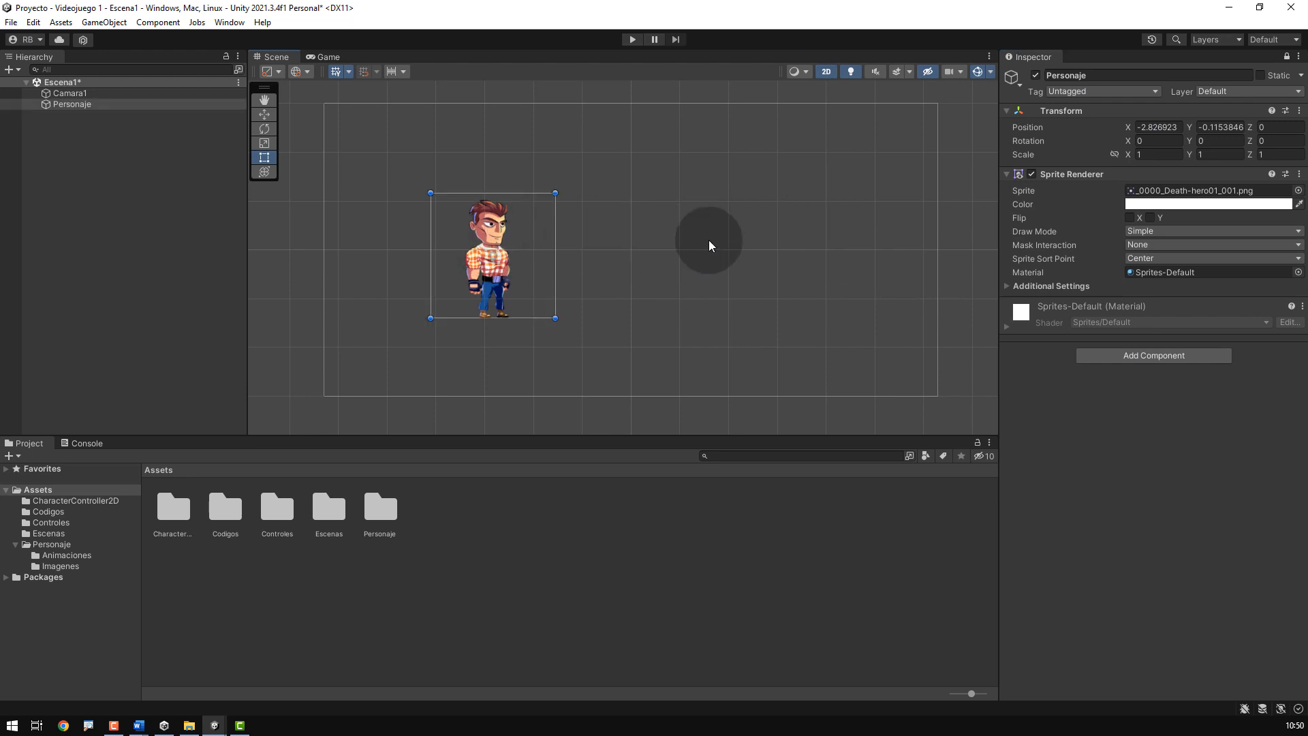
left_click(709, 242)
left_click(497, 244)
left_click(725, 212)
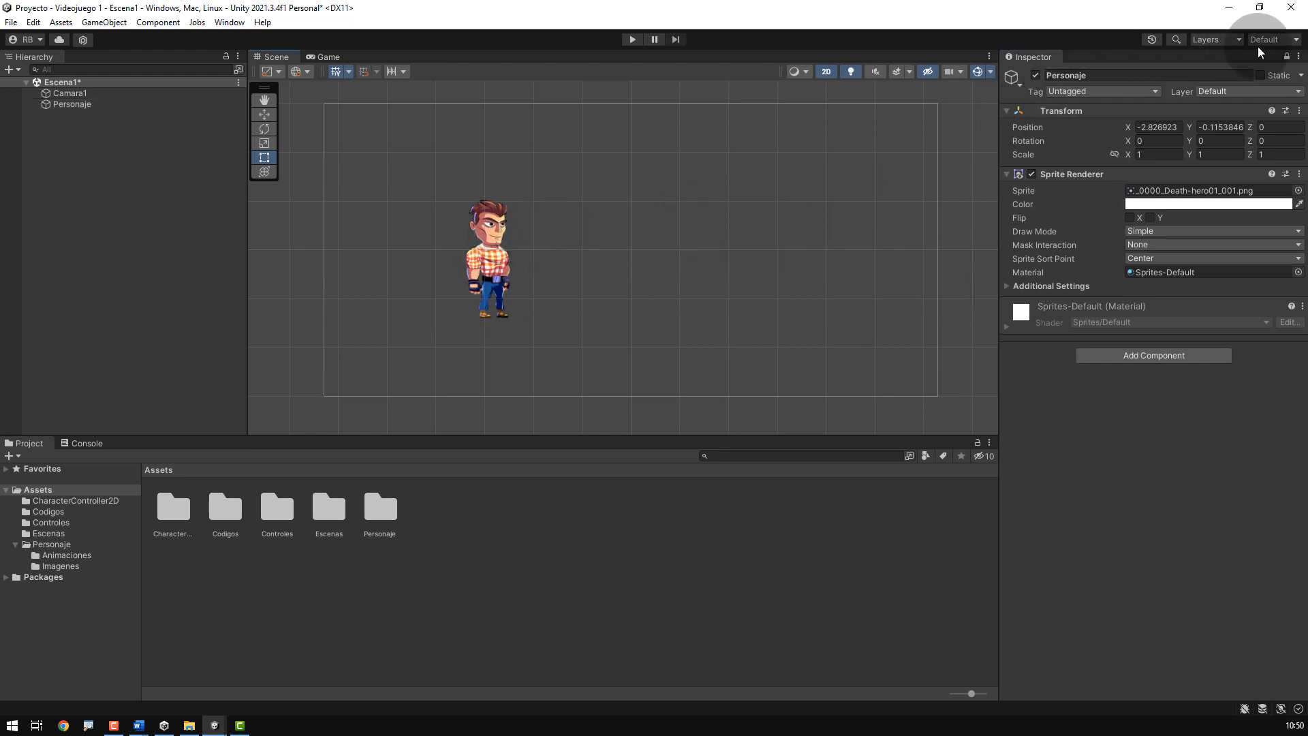
left_click(1285, 54)
Step: Check the Inspector contents for Personaje, Camara1, and the Controles and Codigos folders
left_click(480, 264)
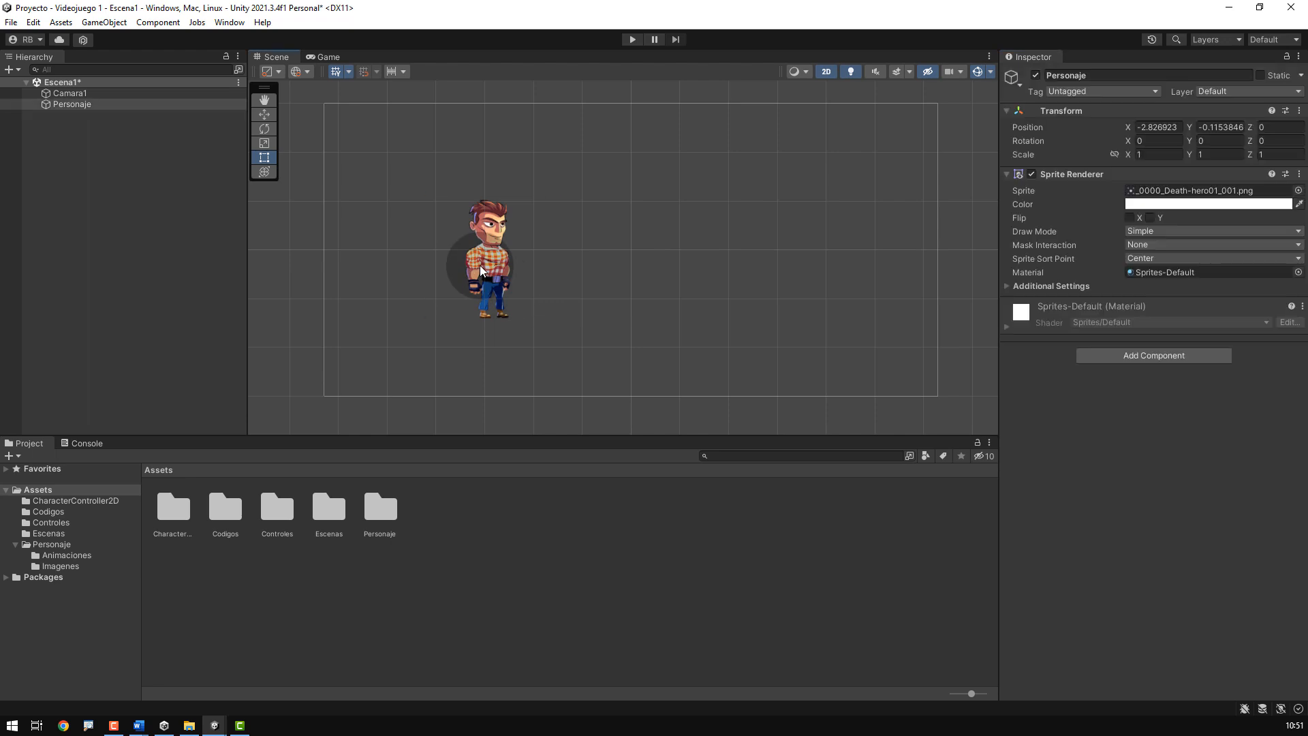
left_click(97, 92)
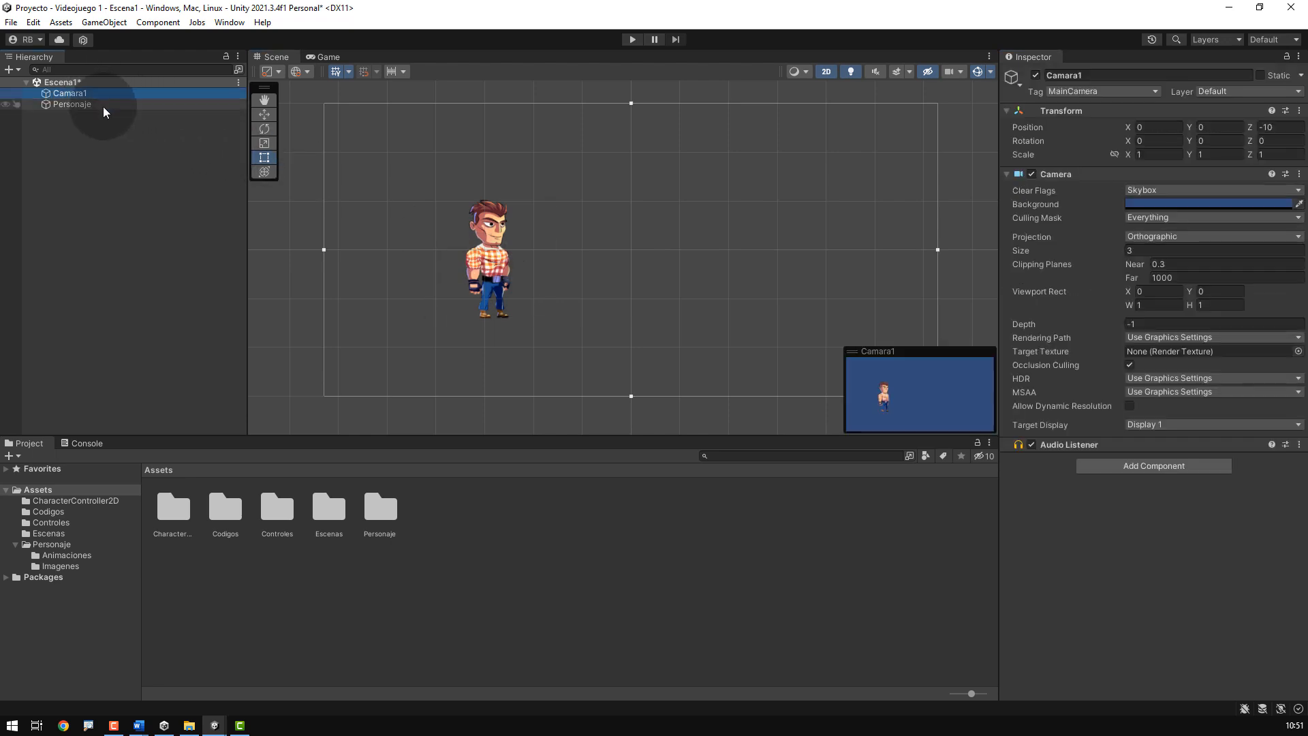
left_click(102, 104)
left_click(282, 504)
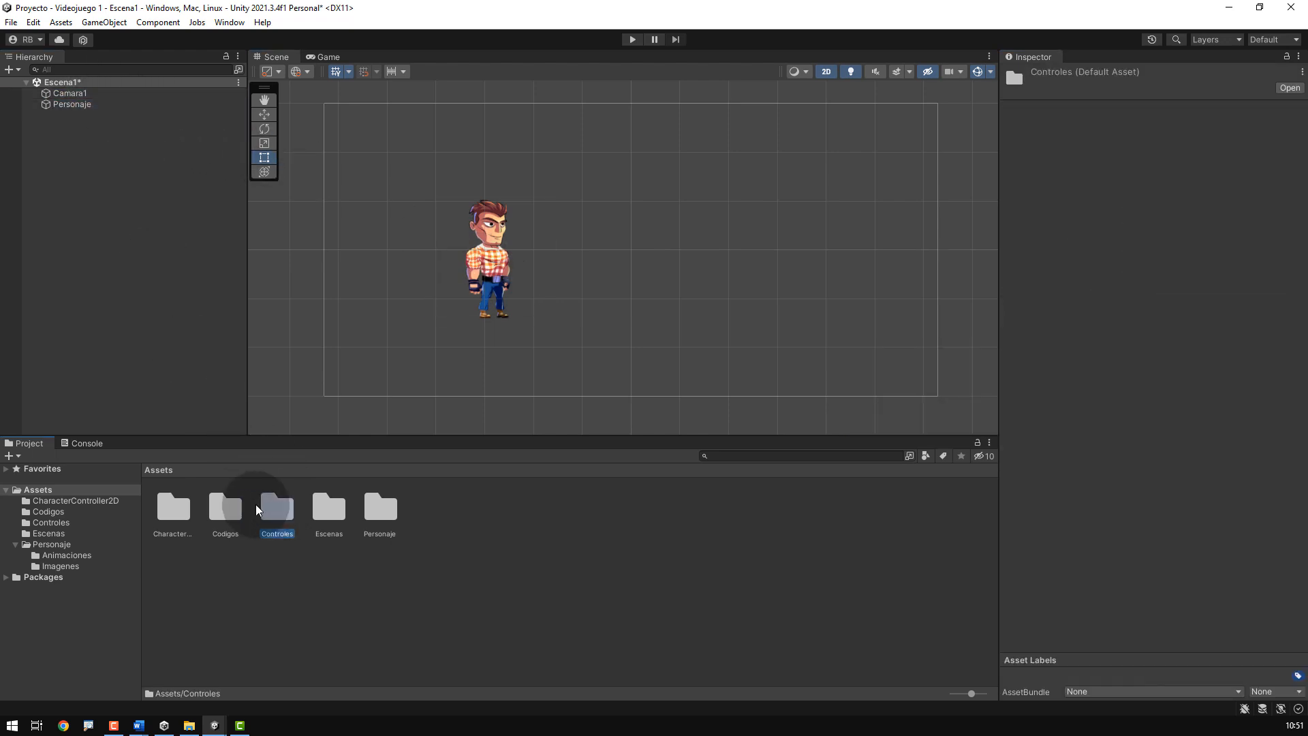
left_click(219, 504)
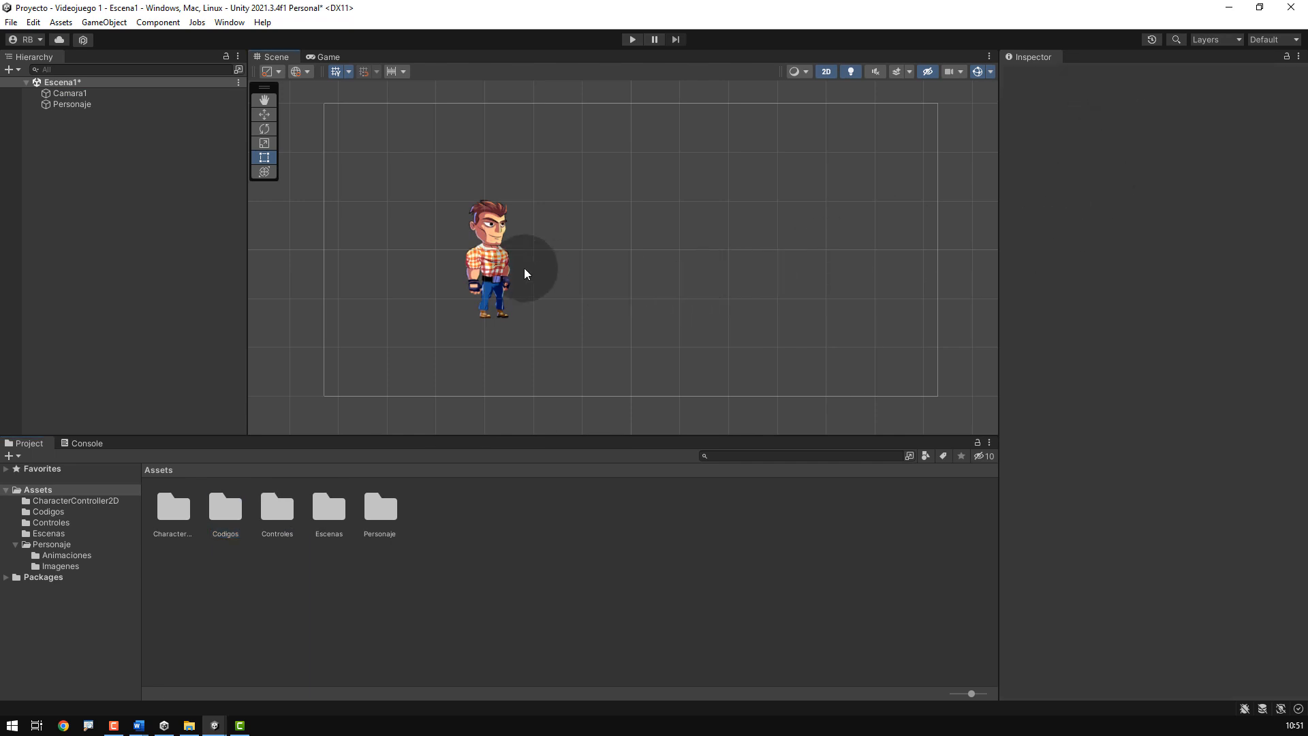
Step: Select the Personaje object in the scene and lock the Inspector on it
left_click(485, 255)
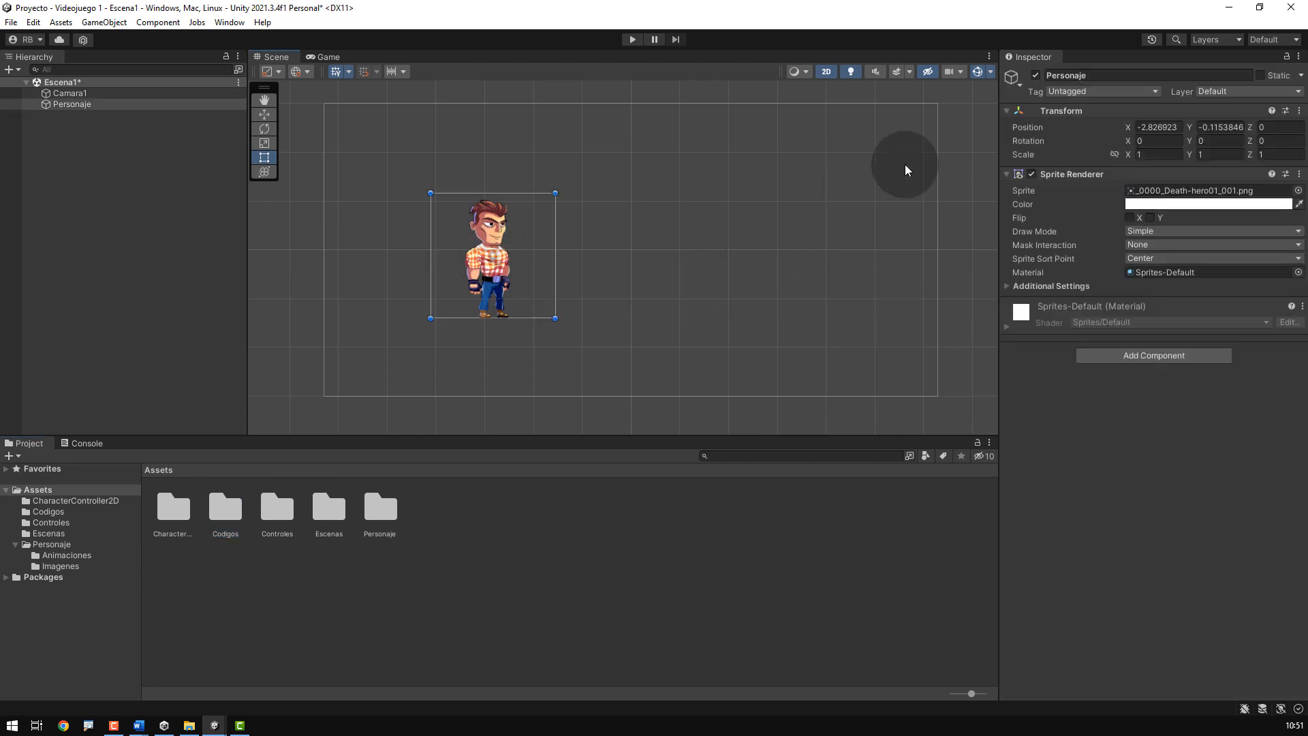
left_click(1284, 56)
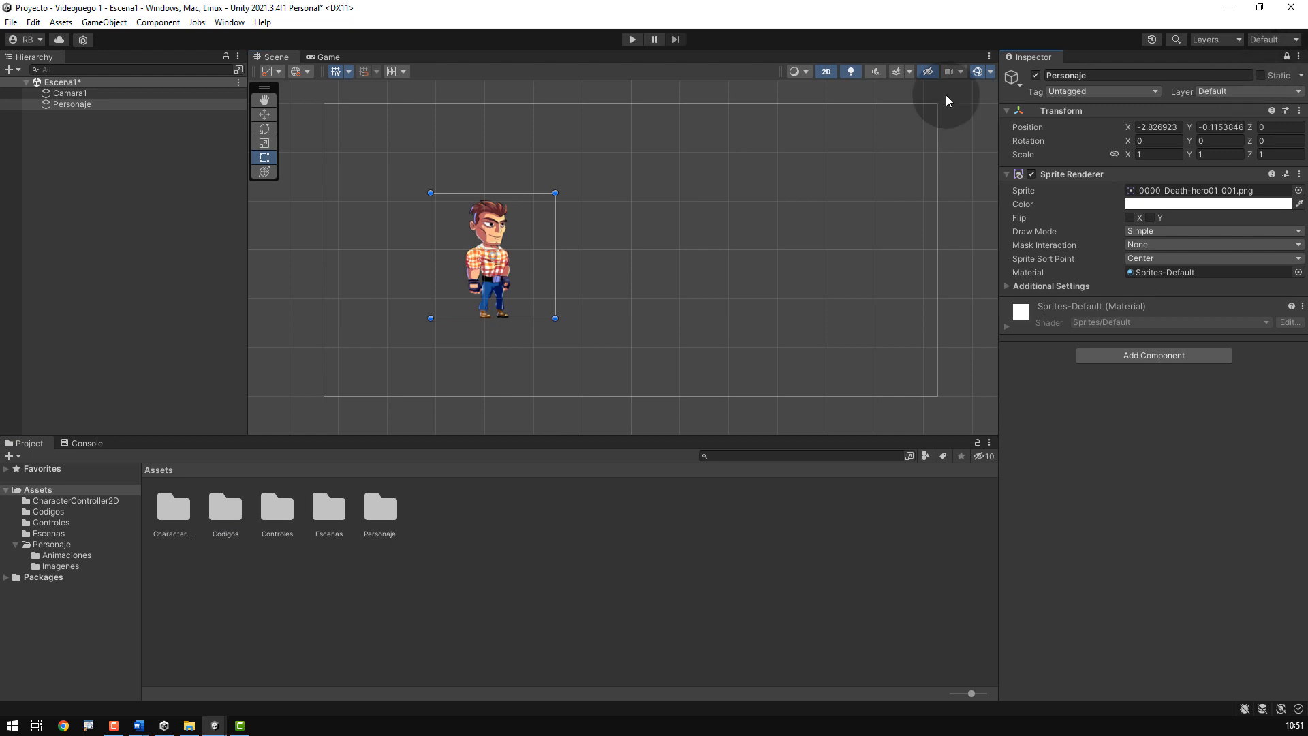